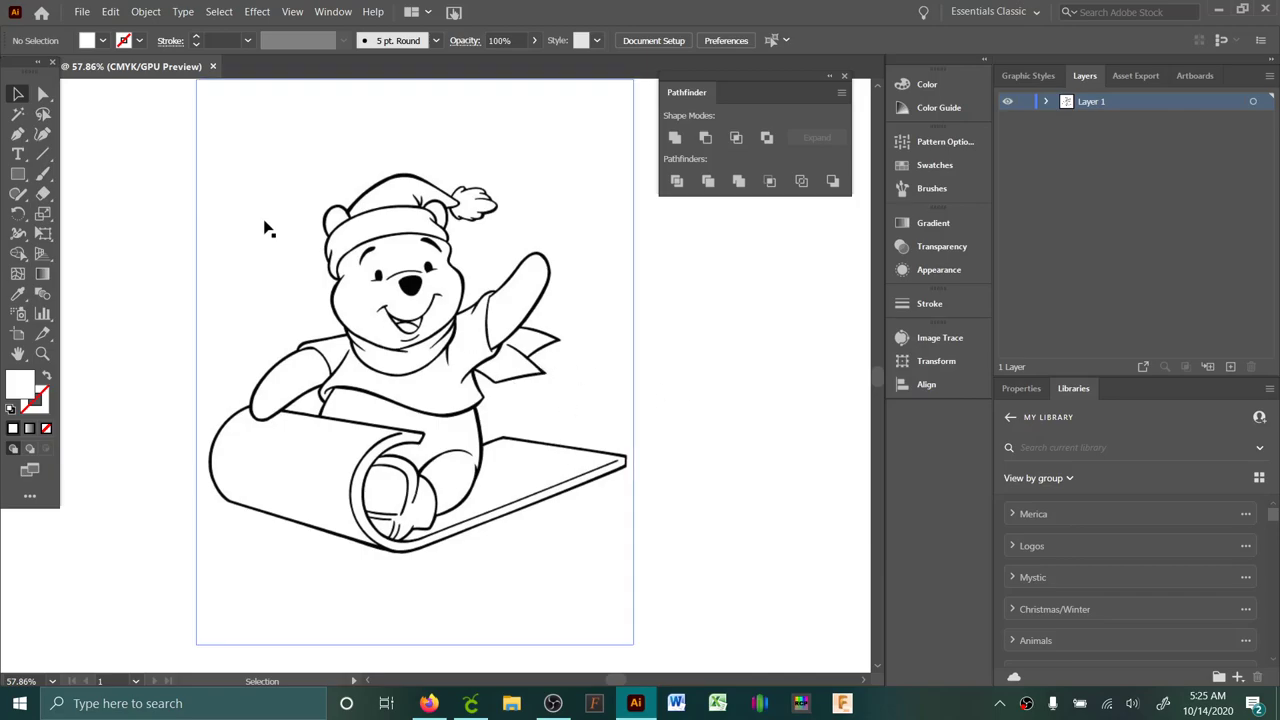
- Open the Image Trace panel beside the Pooh sledding line drawing
{"action": "left_click", "coordinate": [412, 250]}
{"action": "left_click", "coordinate": [43, 93]}
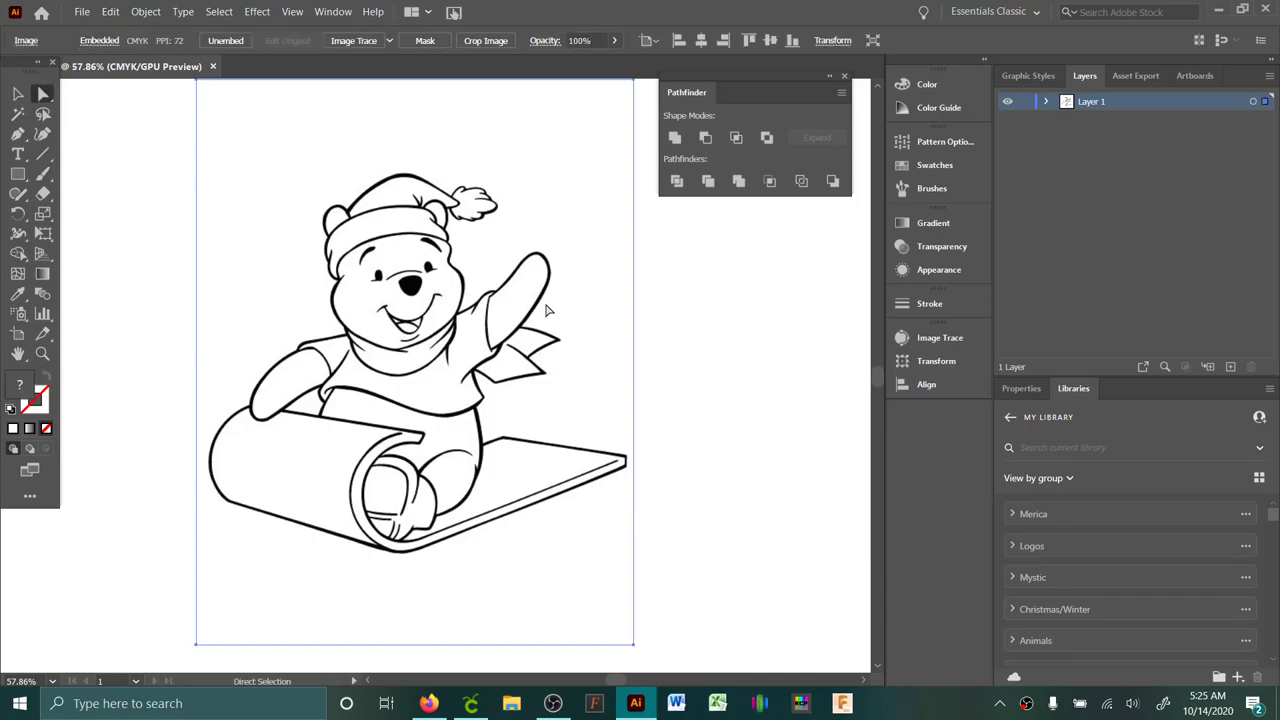
{"action": "left_click", "coordinate": [17, 93]}
{"action": "left_click", "coordinate": [726, 350]}
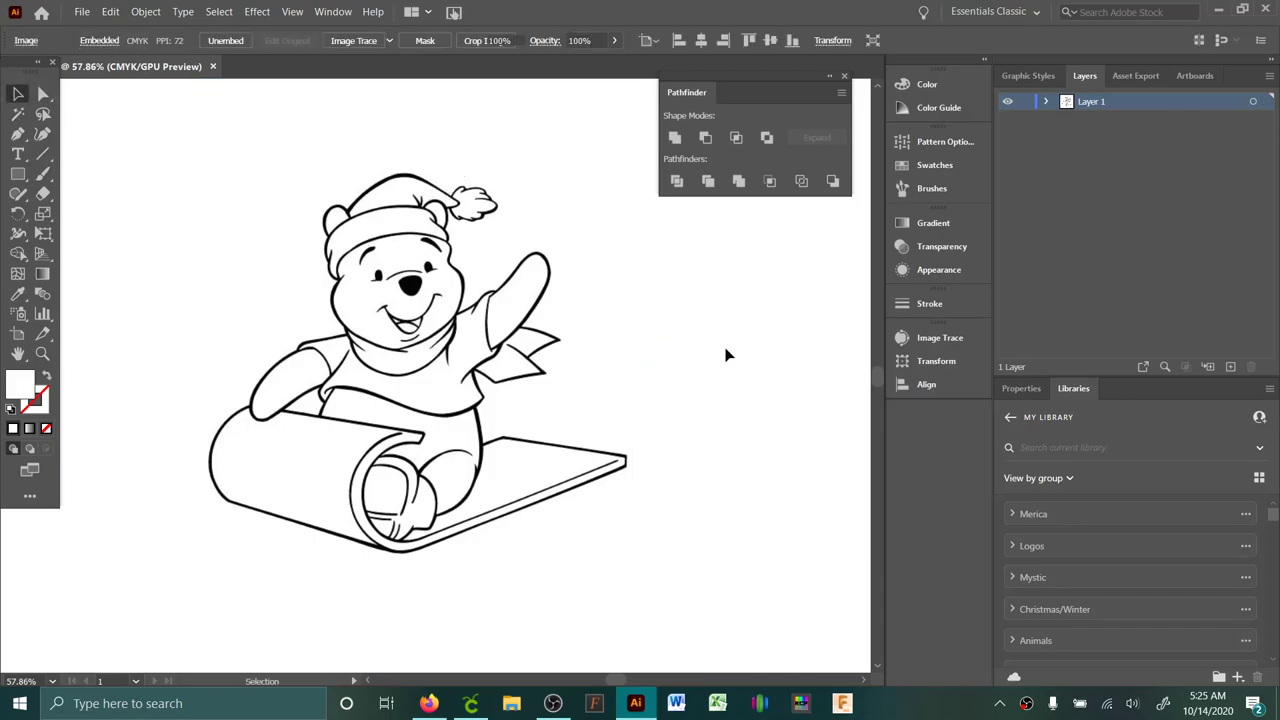
{"action": "left_click", "coordinate": [938, 341]}
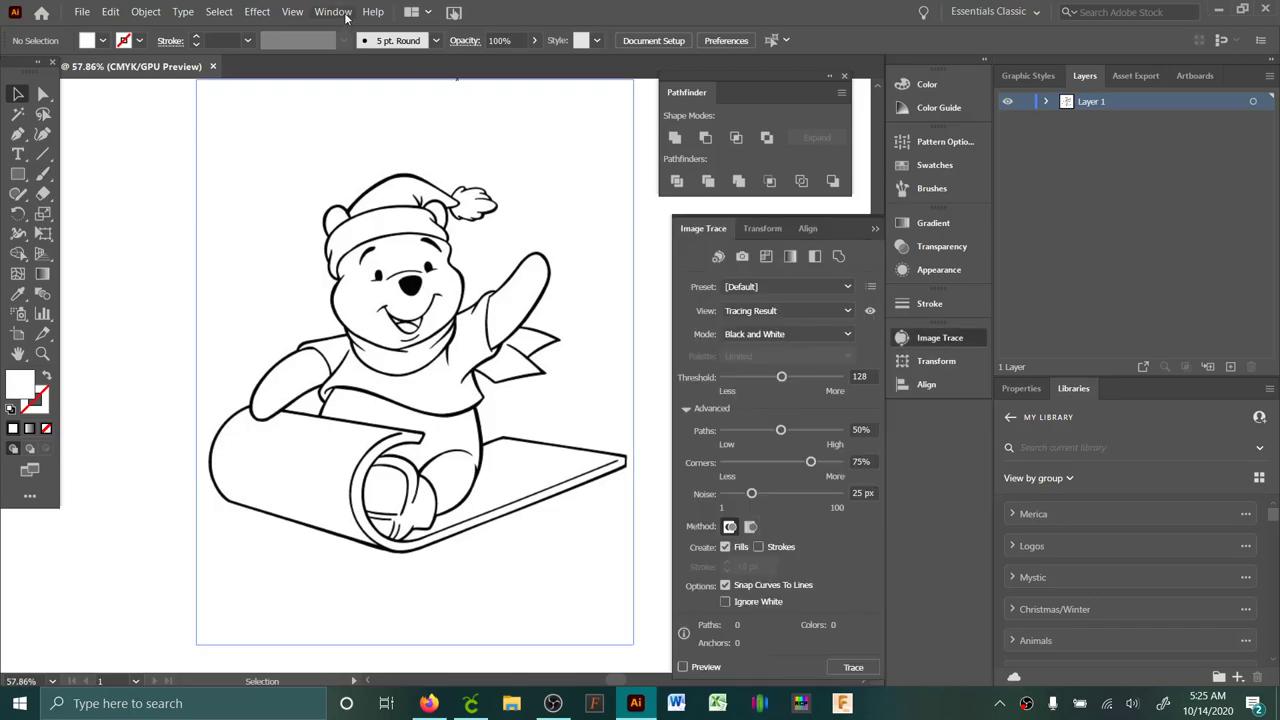
{"action": "left_click", "coordinate": [340, 12]}
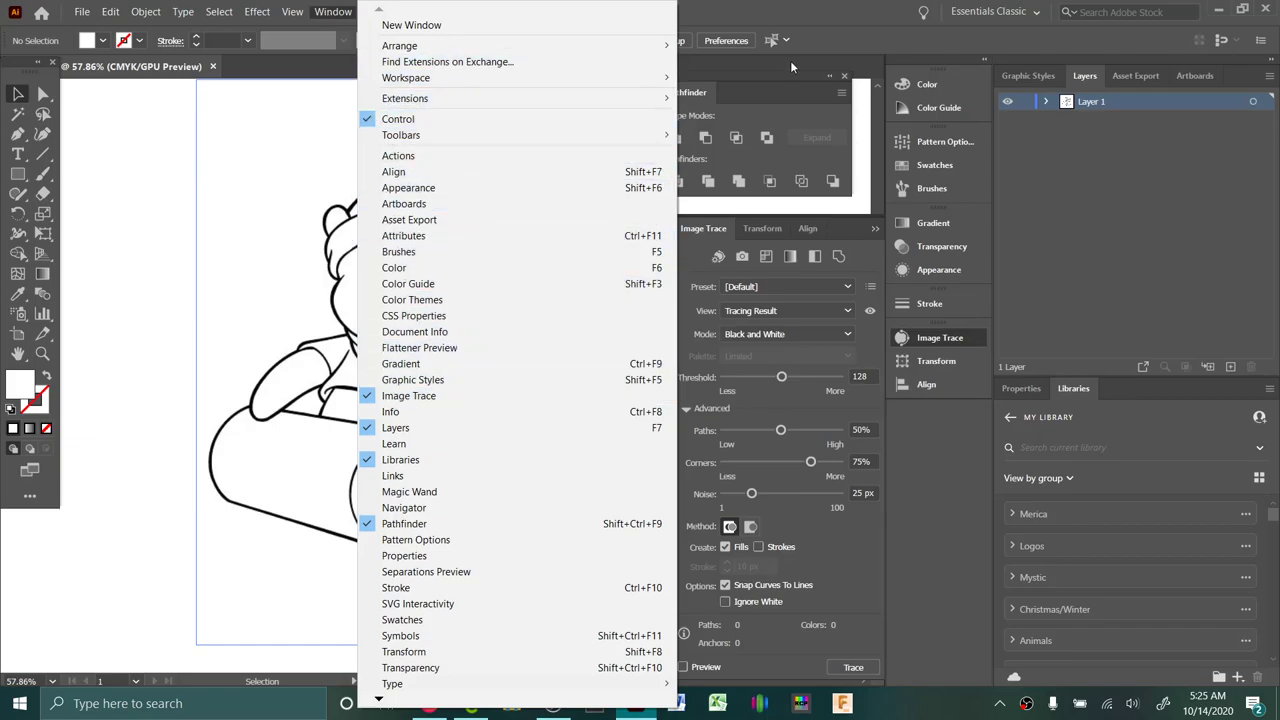
{"action": "left_click", "coordinate": [816, 40]}
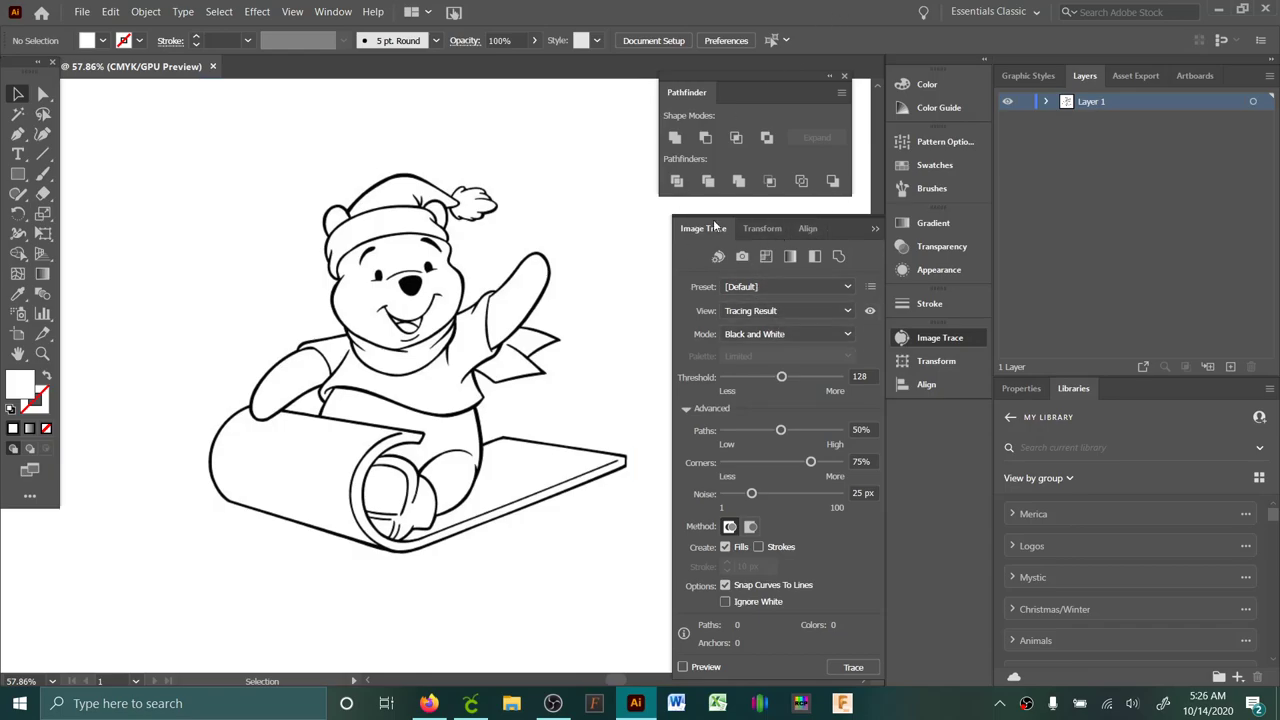
- Preview a trace of the Pooh drawing with Noise 1 px, Paths 83% and Ignore White on
{"action": "left_click", "coordinate": [462, 326]}
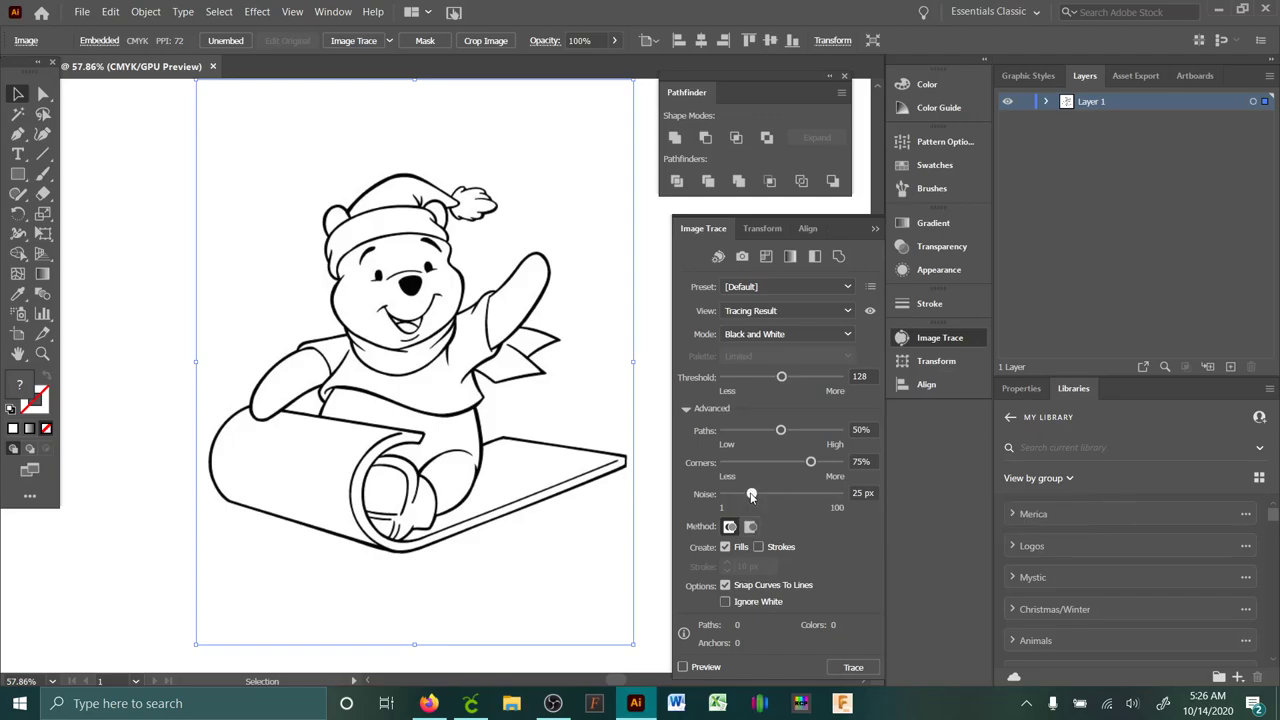
{"action": "left_click_drag", "start_coordinate": [751, 494], "coordinate": [724, 494]}
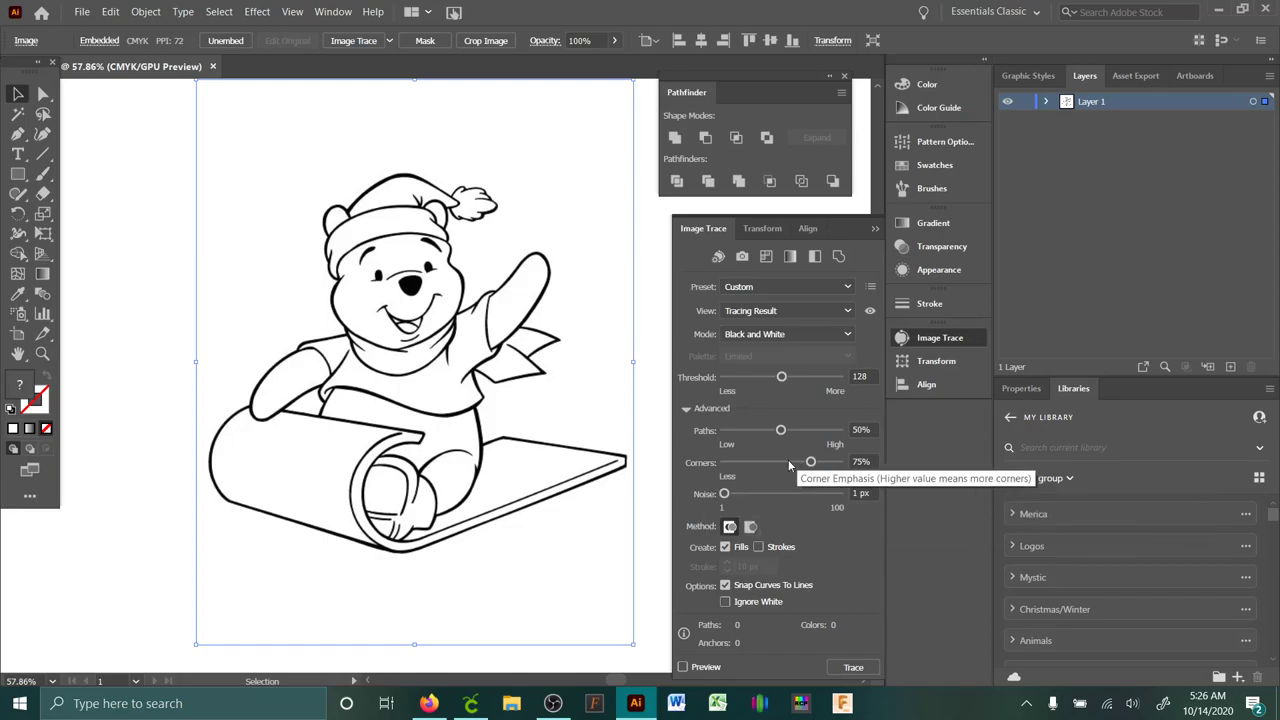
{"action": "left_click_drag", "start_coordinate": [780, 430], "coordinate": [818, 432]}
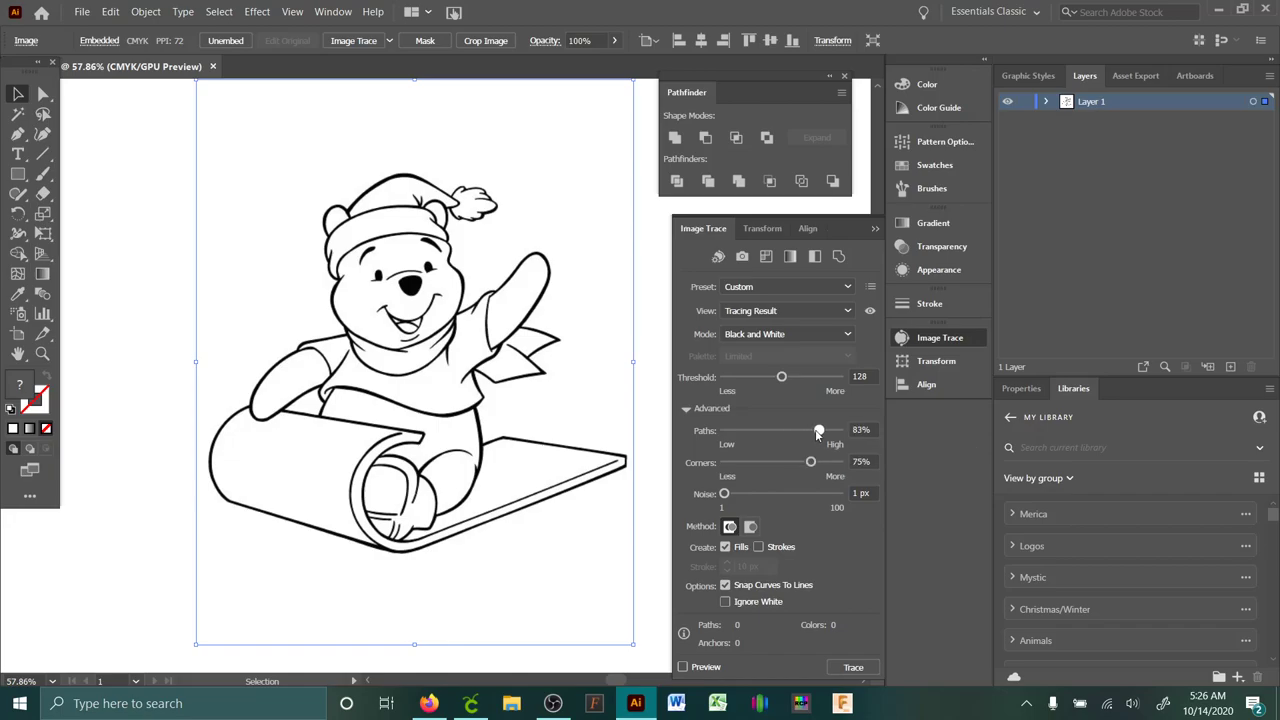
{"action": "left_click_drag", "start_coordinate": [816, 432], "coordinate": [821, 431]}
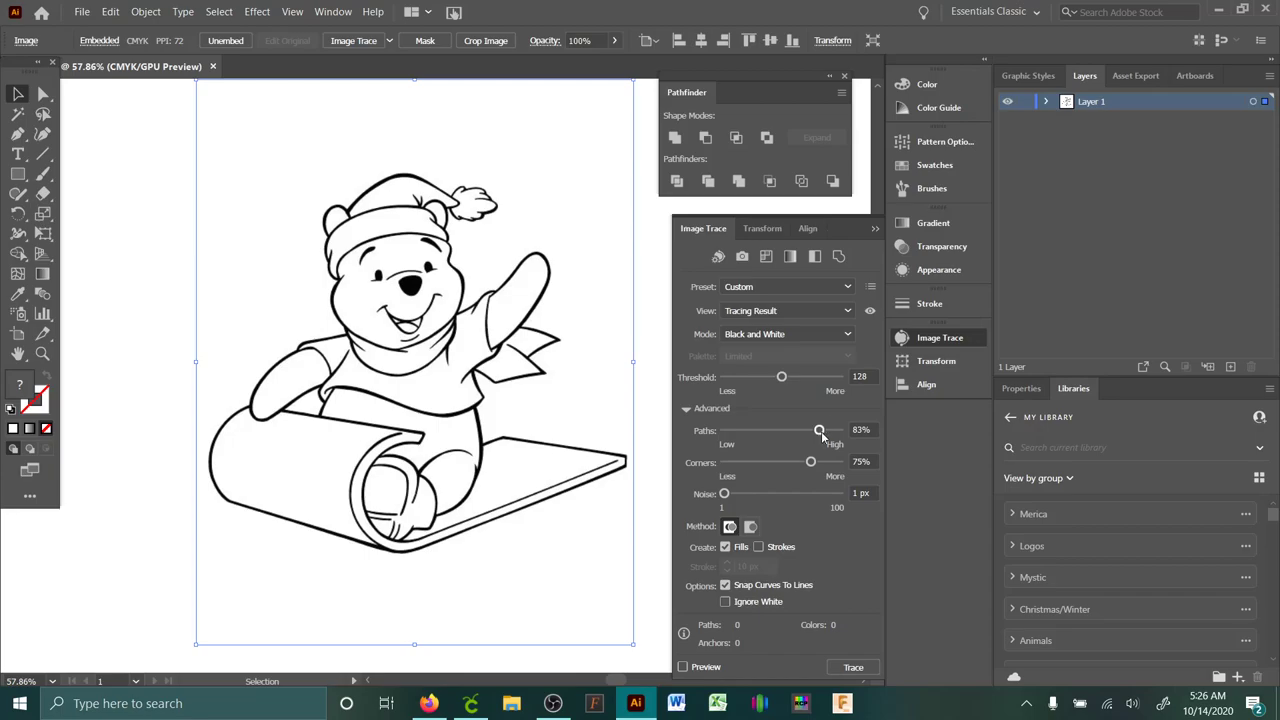
{"action": "left_click", "coordinate": [725, 601]}
{"action": "left_click", "coordinate": [682, 667]}
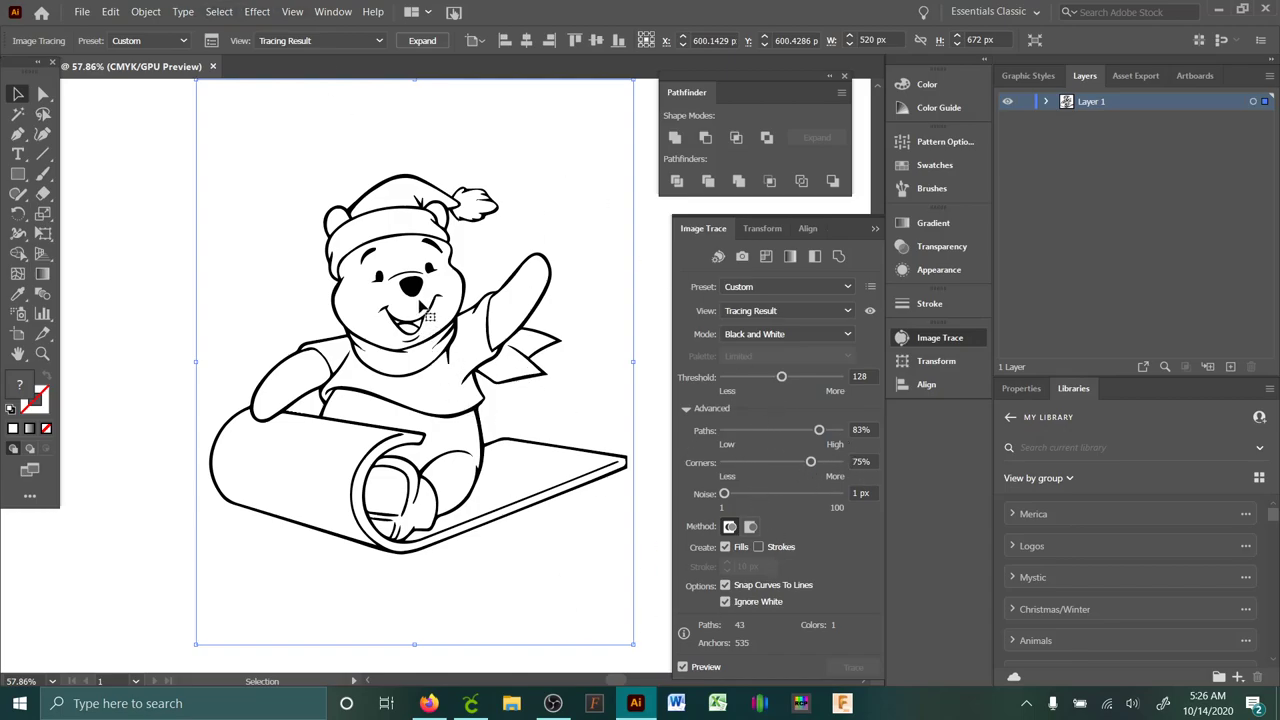
- Zoom in on Pooh's face, lower the trace Threshold and raise Corners to 77%
{"action": "left_click", "coordinate": [45, 356]}
{"action": "left_click_drag", "start_coordinate": [450, 307], "coordinate": [420, 226]}
{"action": "mouse_move", "coordinate": [449, 443]}
{"action": "left_mouse_down"}
{"action": "mouse_move", "coordinate": [429, 409]}
{"action": "mouse_move", "coordinate": [451, 517]}
{"action": "mouse_move", "coordinate": [300, 492]}
{"action": "left_mouse_up"}
{"action": "scroll", "coordinate": [300, 495], "scroll_direction": "down", "scroll_amount": 5}
{"action": "left_click", "coordinate": [17, 94]}
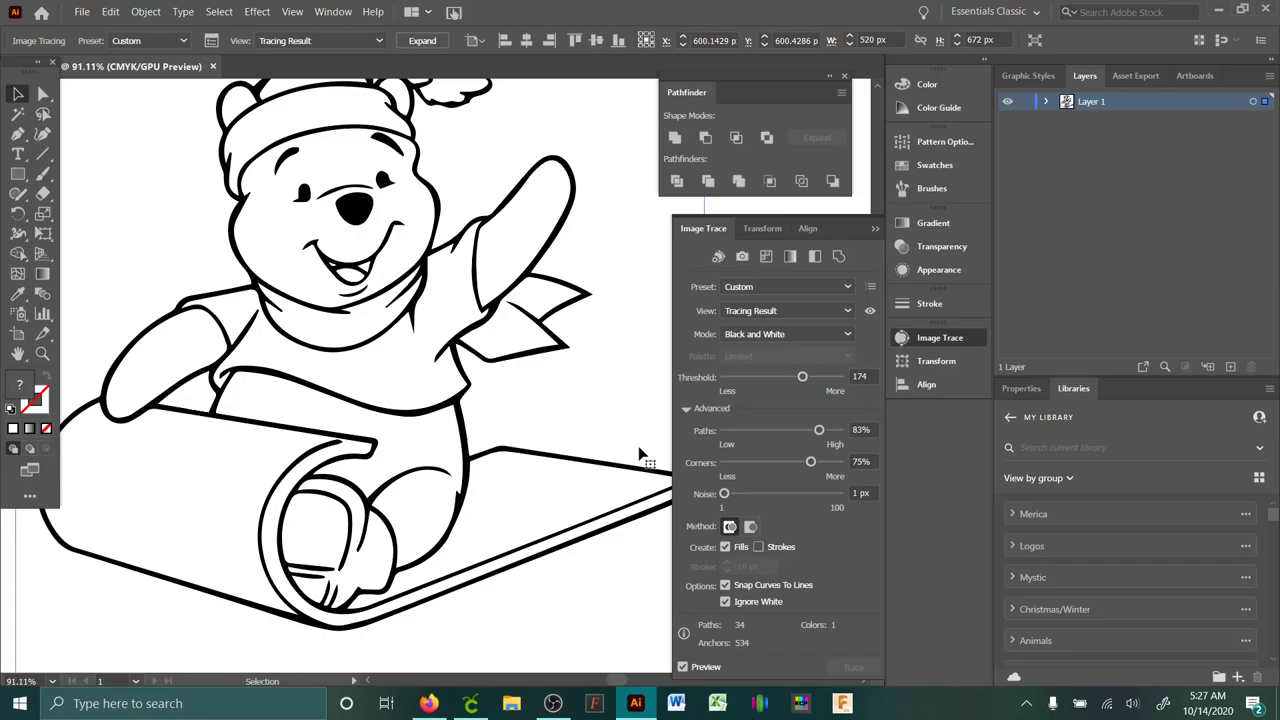
{"action": "left_click_drag", "start_coordinate": [803, 378], "coordinate": [737, 378]}
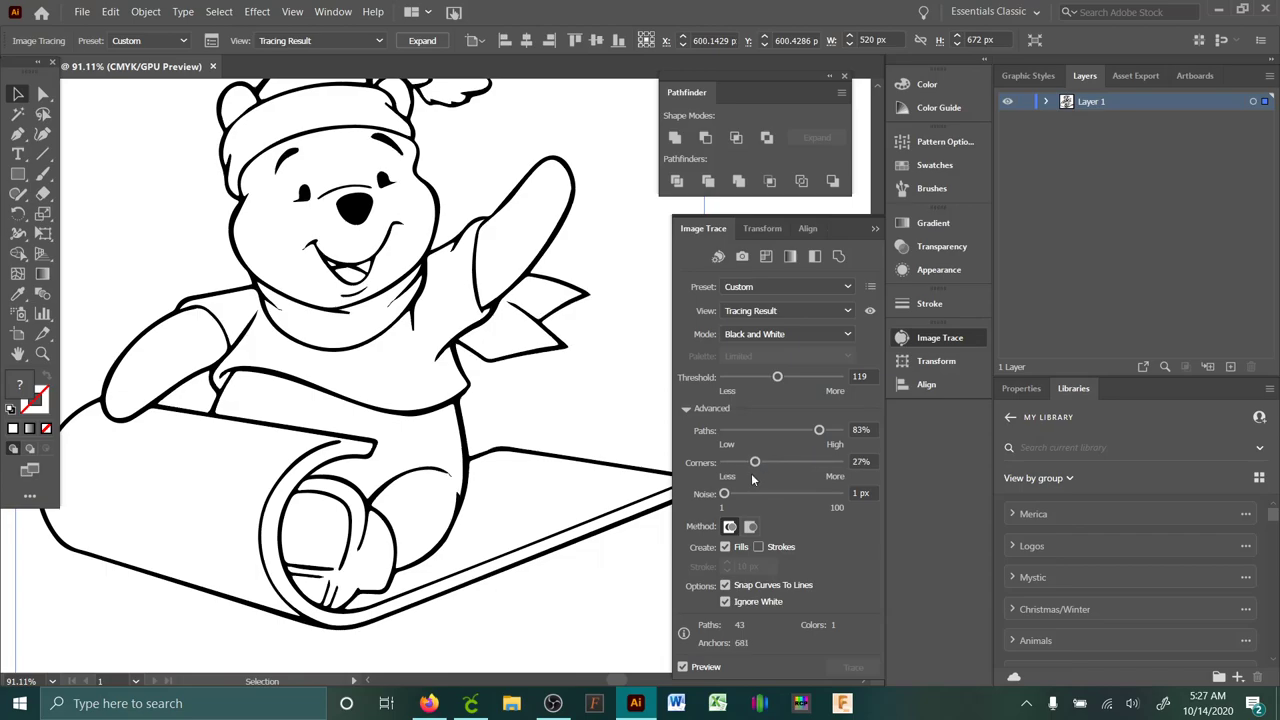
{"action": "scroll", "coordinate": [380, 212], "scroll_direction": "up", "scroll_amount": 2}
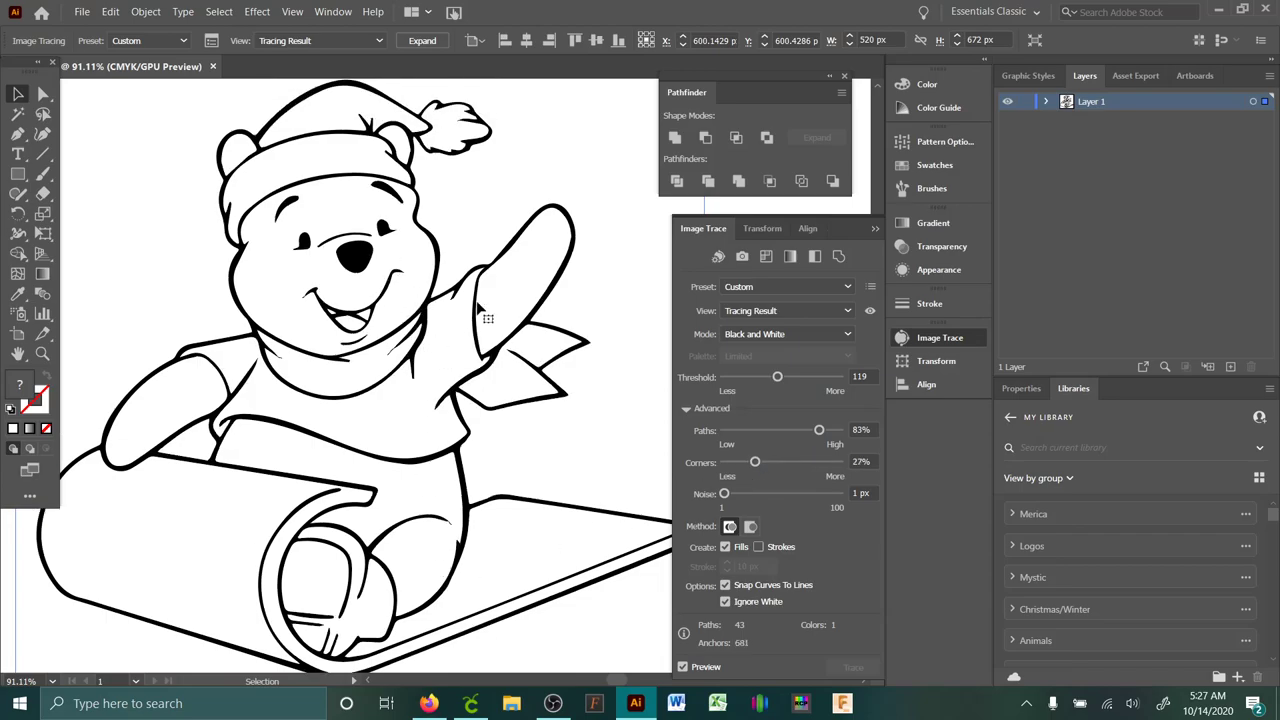
{"action": "left_click_drag", "start_coordinate": [755, 463], "coordinate": [813, 464]}
- Test Noise up to 100 px, then settle on Noise 1 px, Corners 54%, Threshold 150
{"action": "left_click_drag", "start_coordinate": [725, 494], "coordinate": [777, 494]}
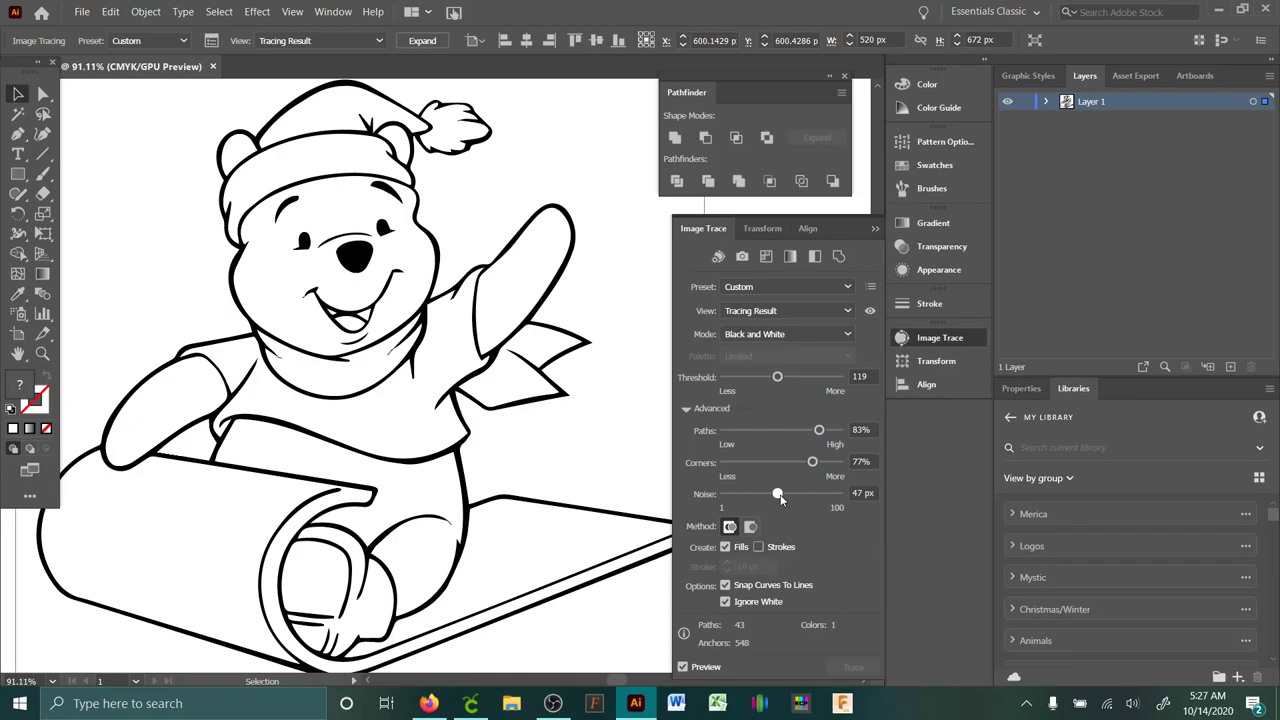
{"action": "left_click_drag", "start_coordinate": [780, 499], "coordinate": [802, 499]}
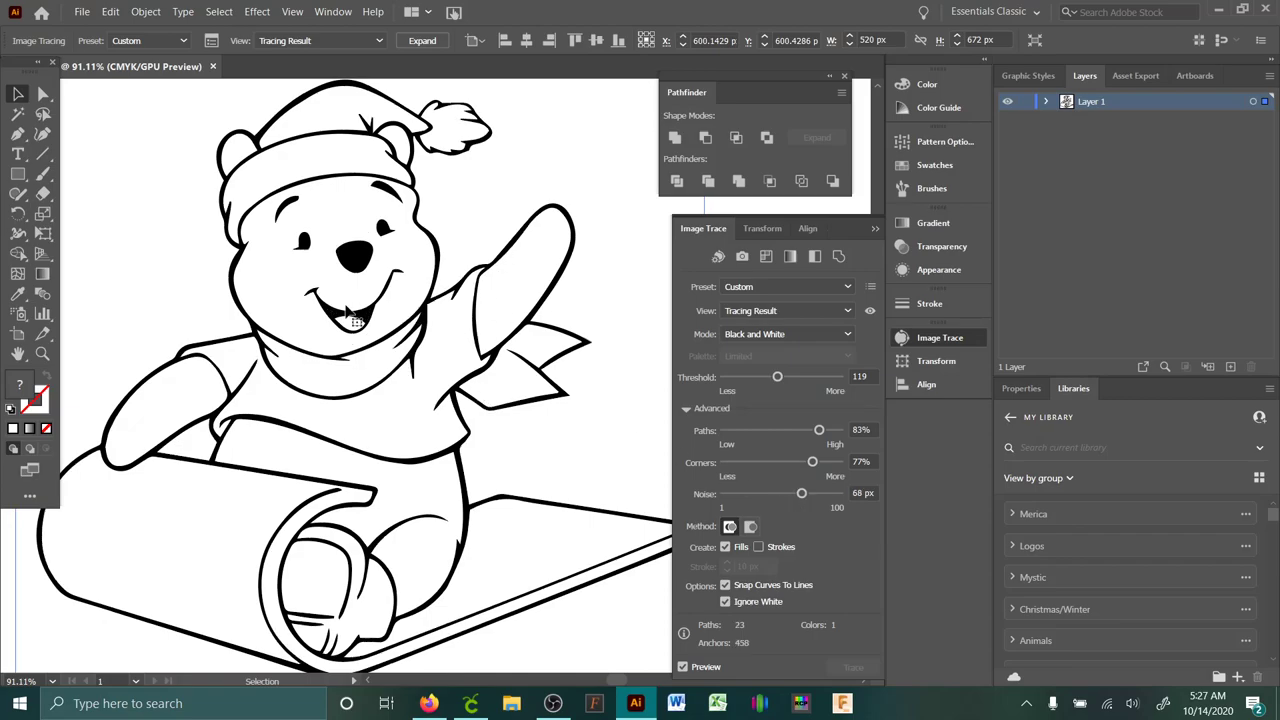
{"action": "left_click_drag", "start_coordinate": [801, 494], "coordinate": [790, 496]}
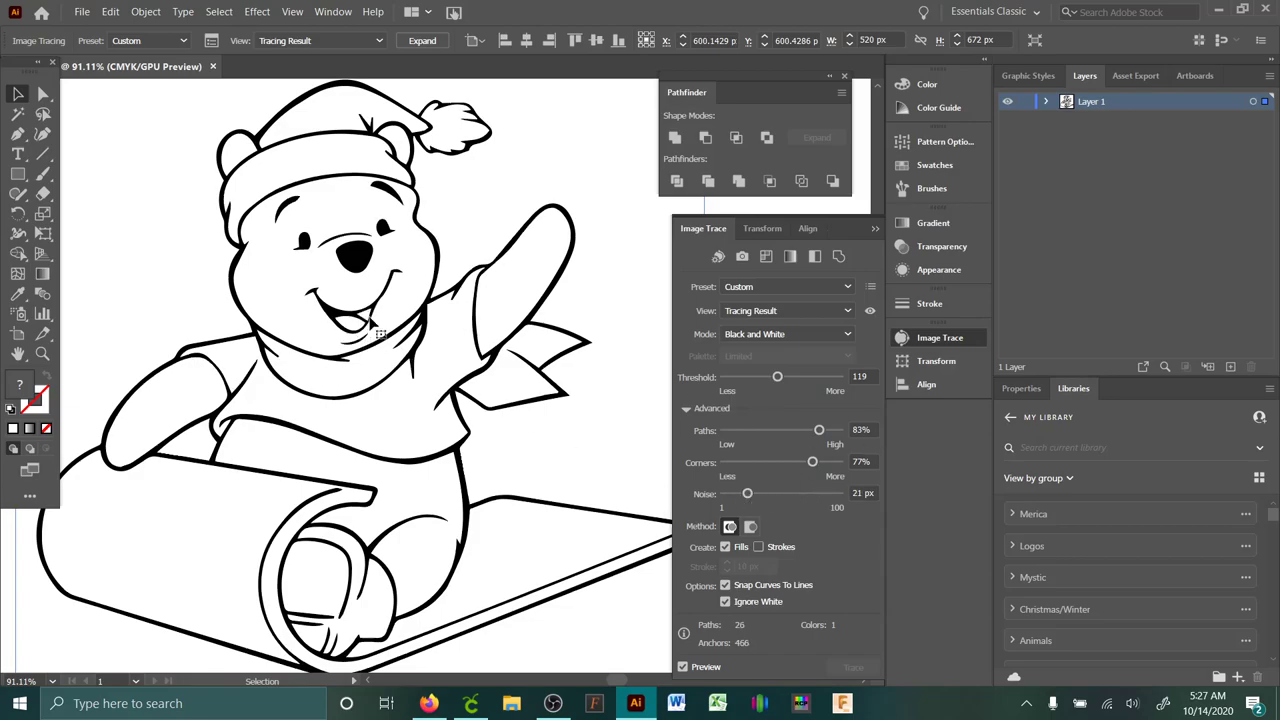
{"action": "left_click_drag", "start_coordinate": [749, 495], "coordinate": [801, 495]}
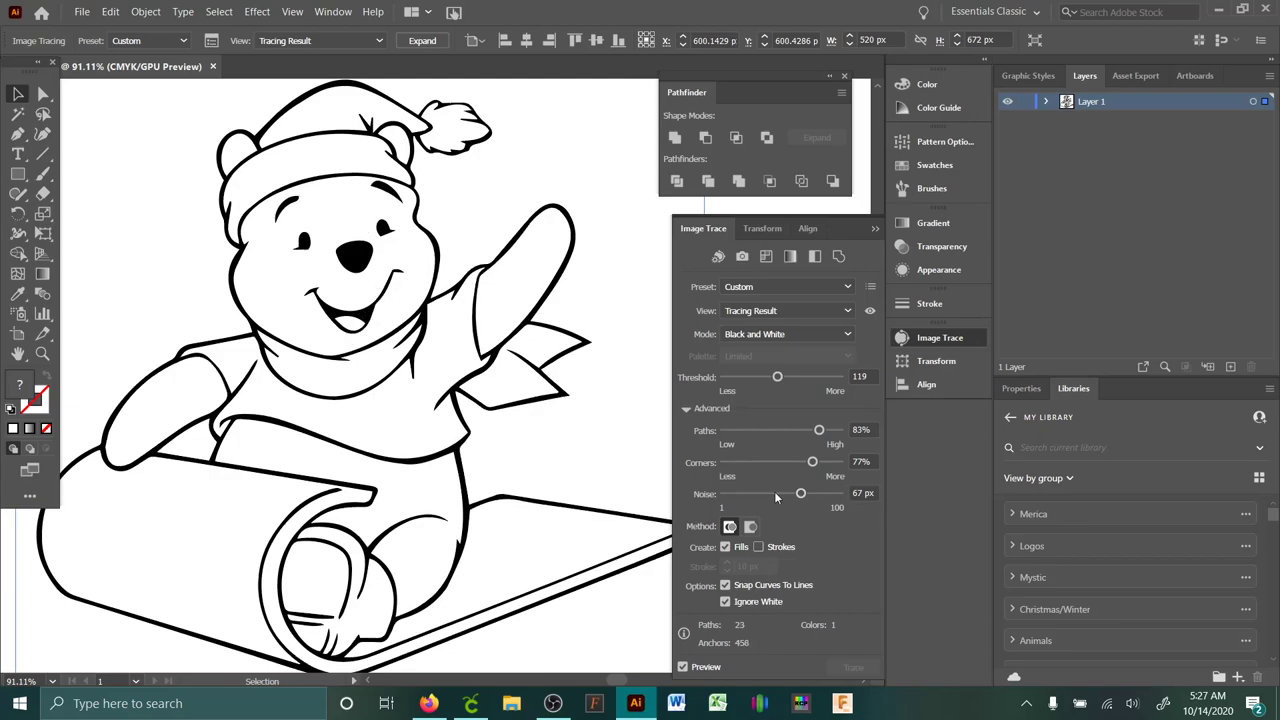
{"action": "left_click_drag", "start_coordinate": [821, 493], "coordinate": [826, 494]}
{"action": "left_click_drag", "start_coordinate": [824, 493], "coordinate": [839, 493]}
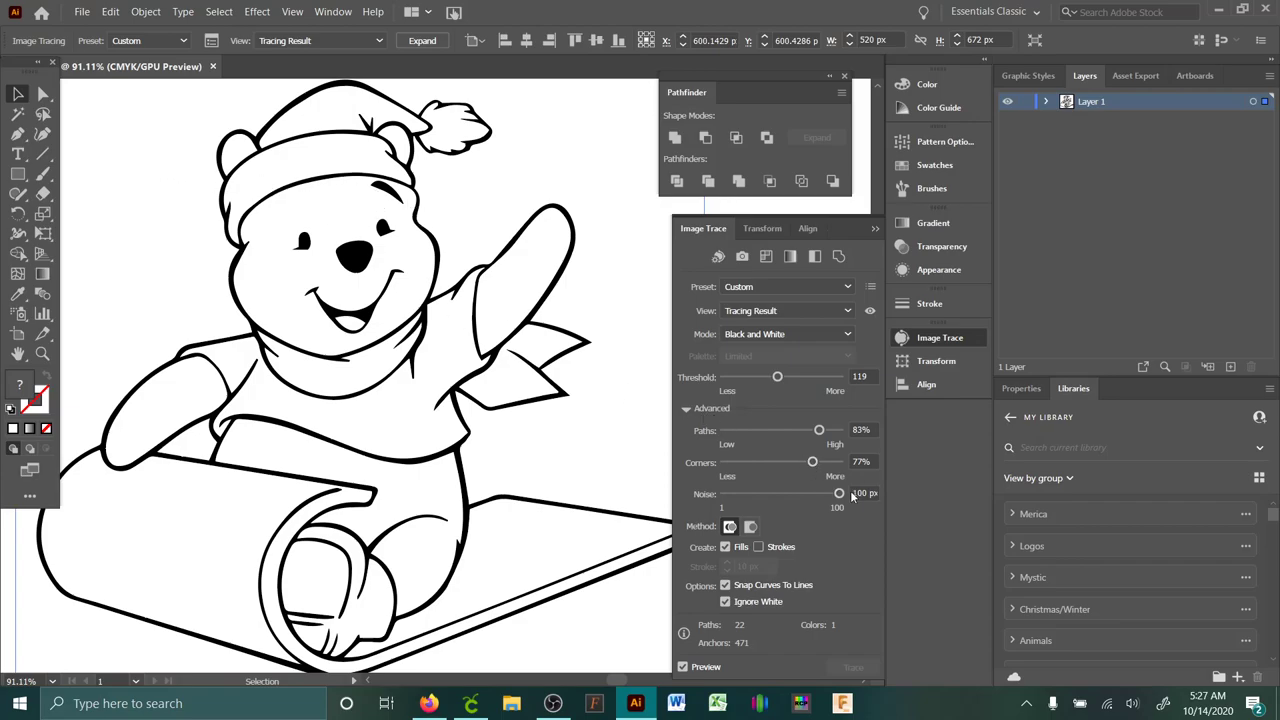
{"action": "left_click_drag", "start_coordinate": [839, 494], "coordinate": [723, 494]}
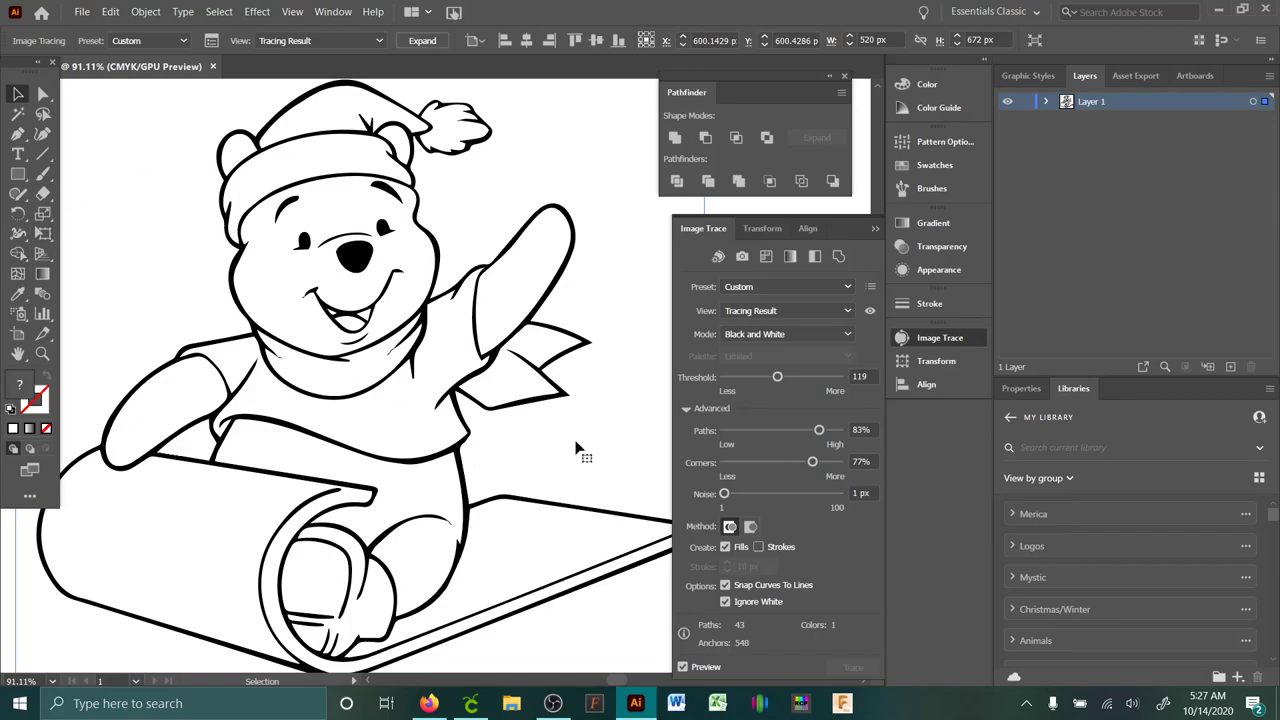
{"action": "left_click_drag", "start_coordinate": [812, 462], "coordinate": [786, 462]}
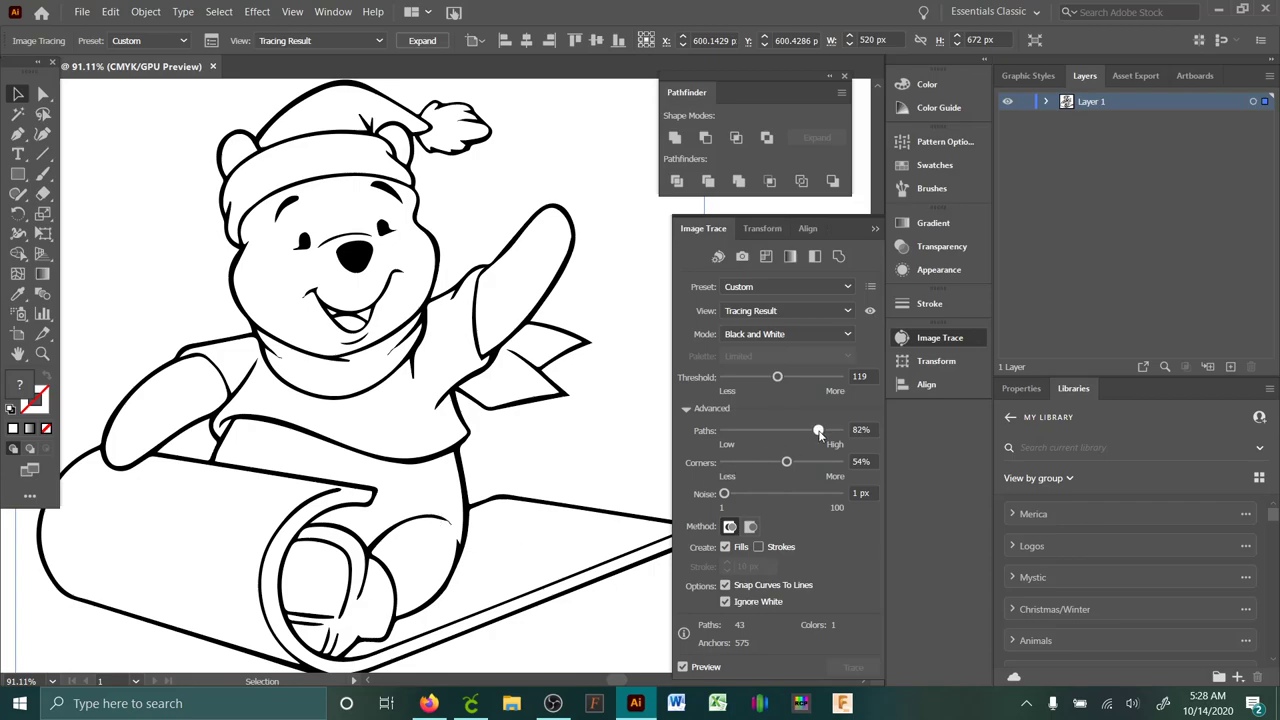
{"action": "left_click_drag", "start_coordinate": [778, 378], "coordinate": [792, 379]}
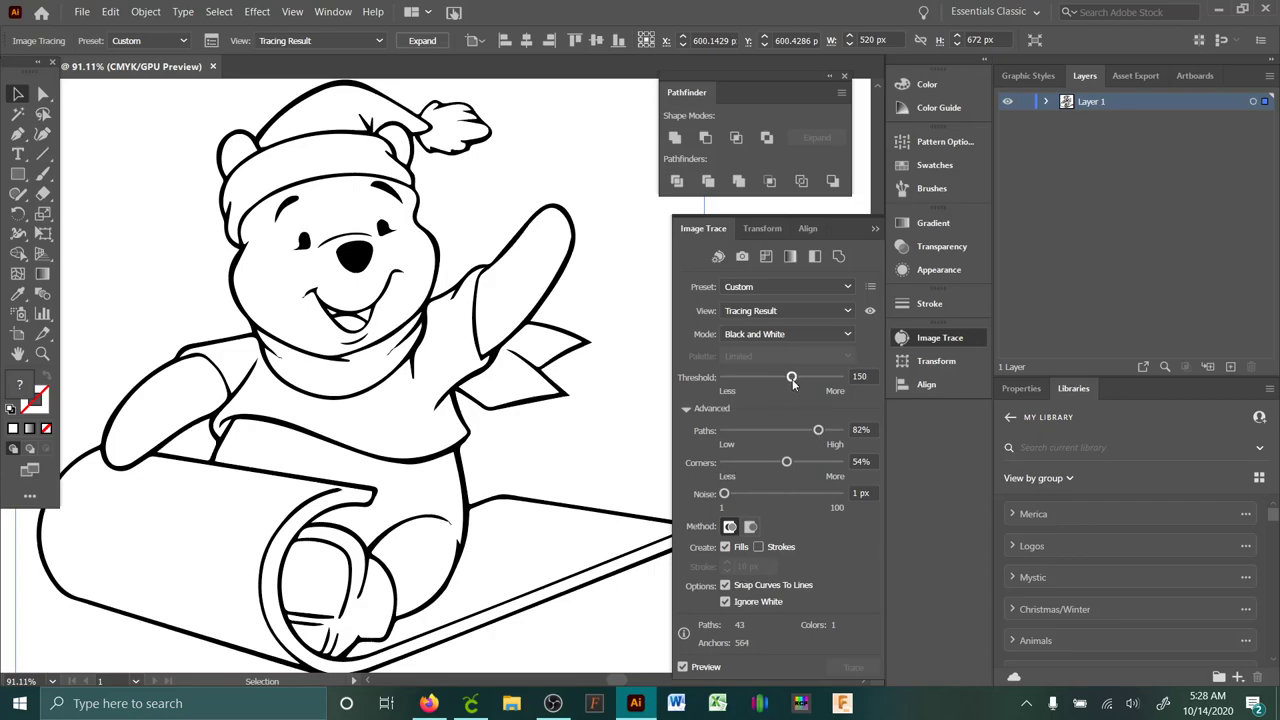
- Expand the Pooh trace with Object > Expand and unite the paths in Pathfinder
{"action": "left_click", "coordinate": [41, 354]}
{"action": "left_click", "coordinate": [410, 372], "text": "alt"}
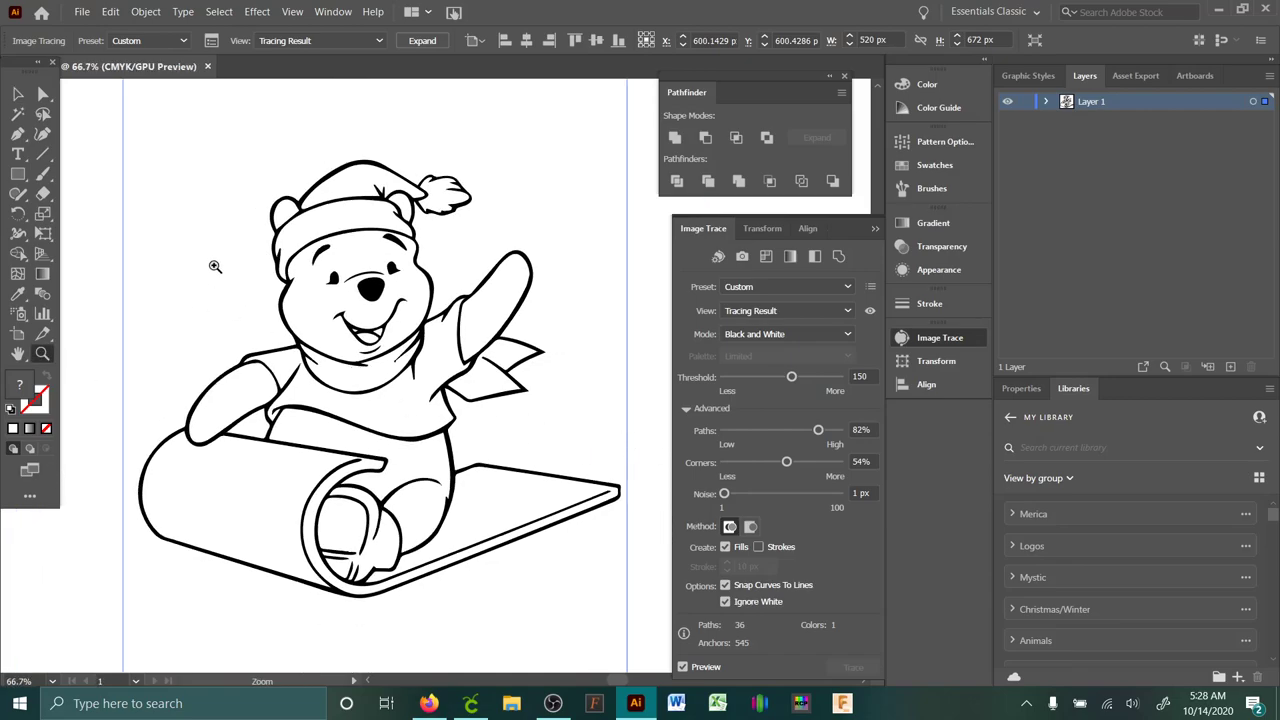
{"action": "left_click", "coordinate": [18, 93]}
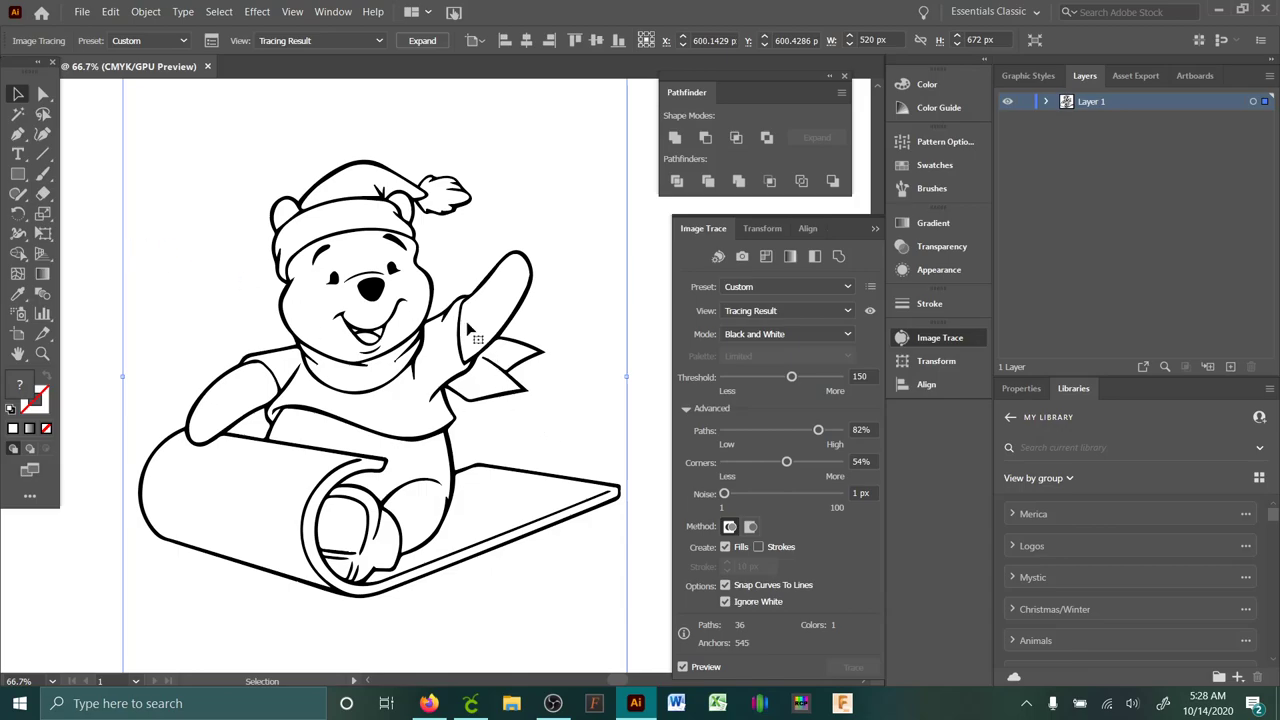
{"action": "left_click", "coordinate": [145, 12]}
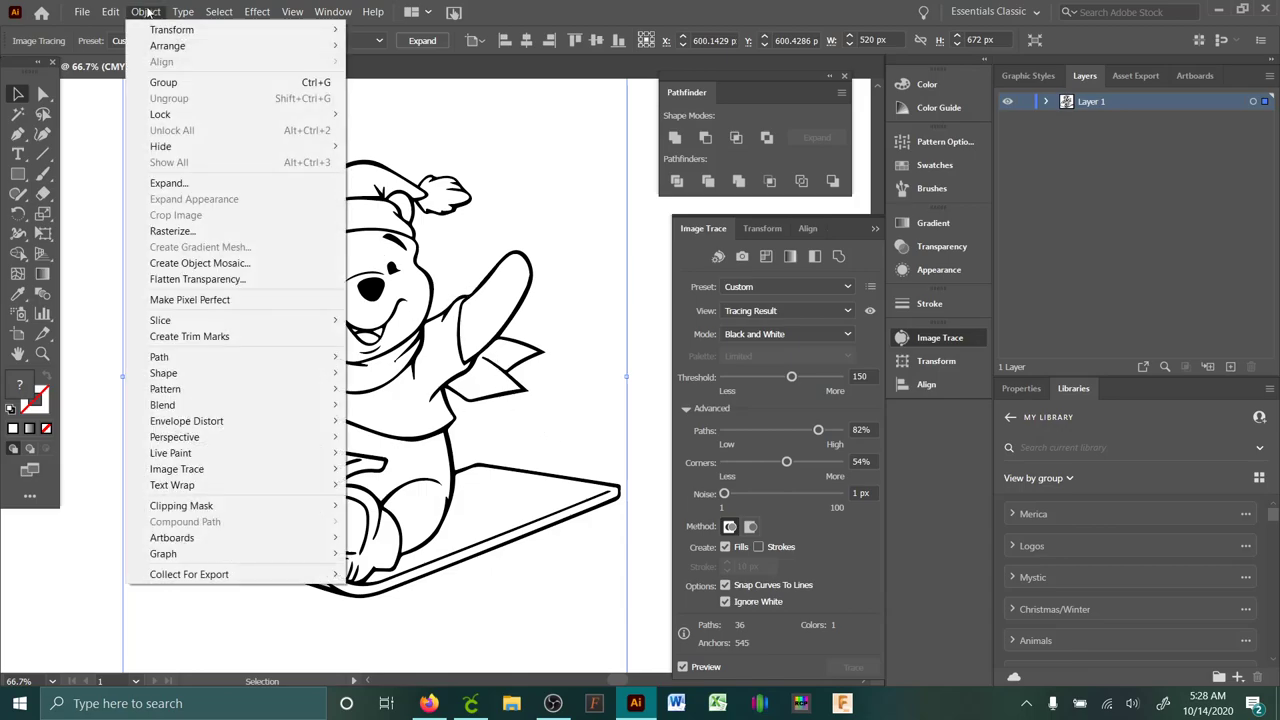
{"action": "left_click", "coordinate": [182, 186]}
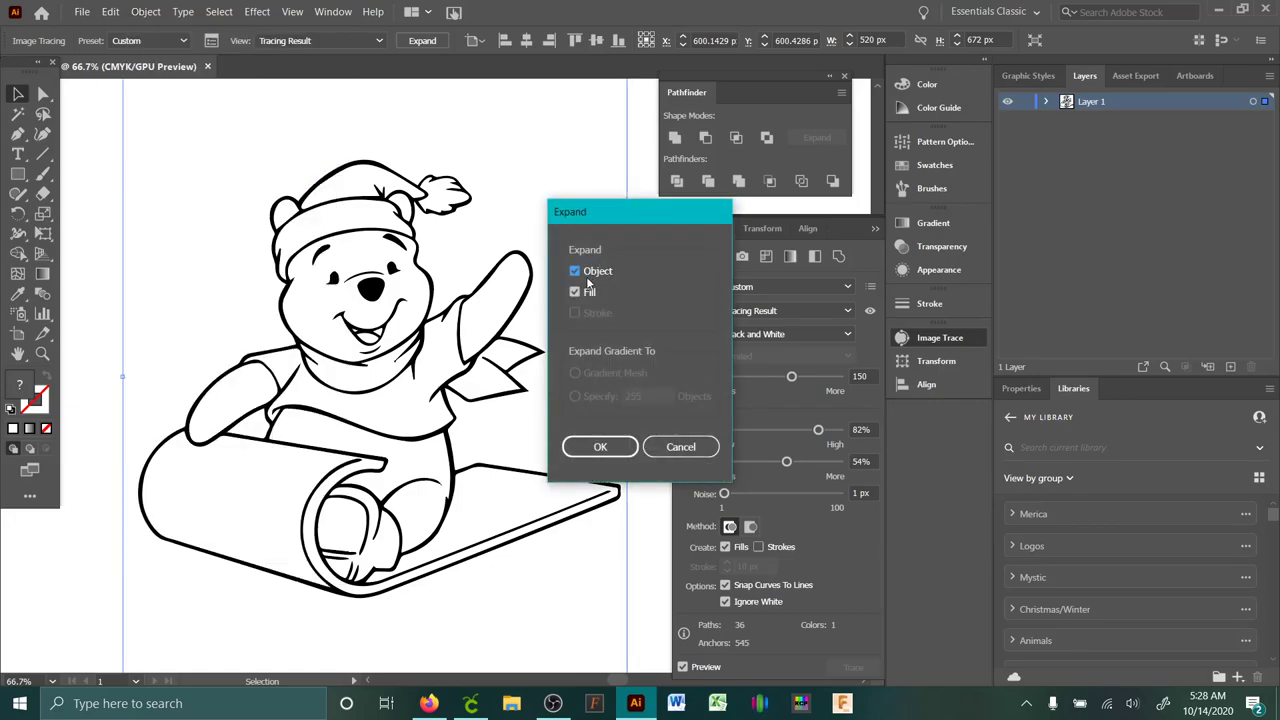
{"action": "left_click", "coordinate": [597, 446]}
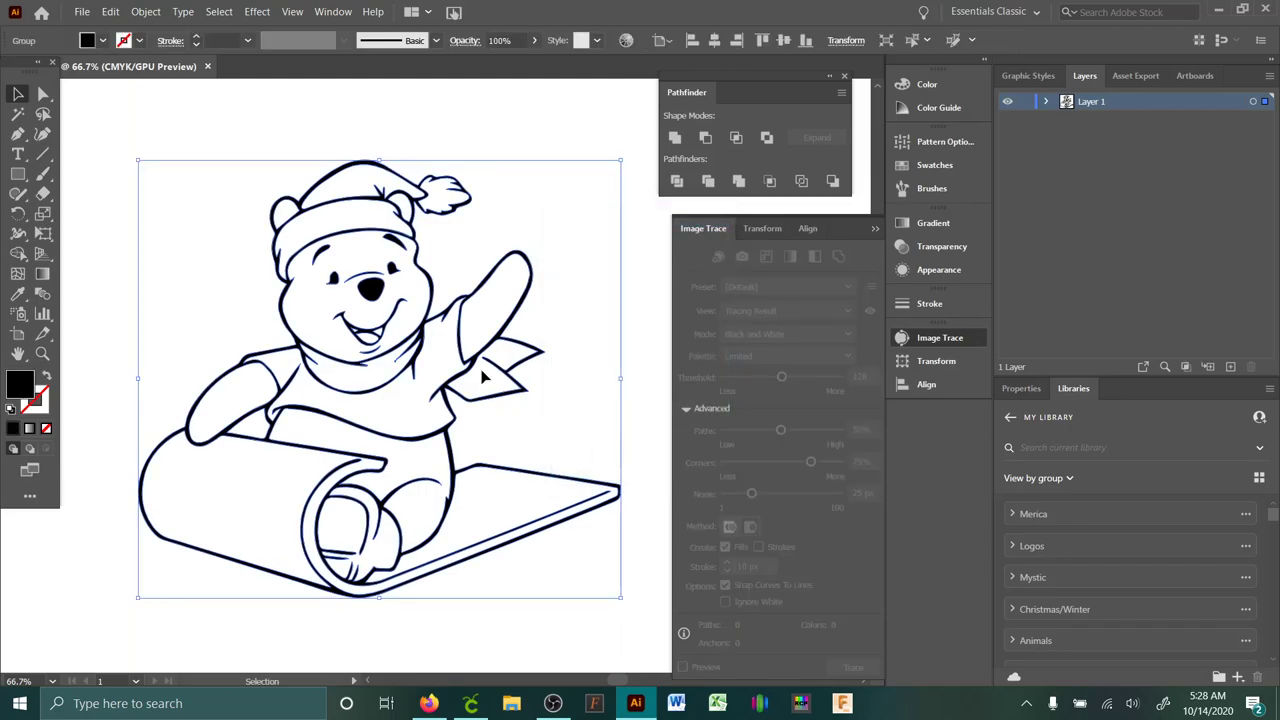
{"action": "left_click", "coordinate": [676, 139]}
{"action": "left_click", "coordinate": [43, 94]}
{"action": "left_click", "coordinate": [232, 141]}
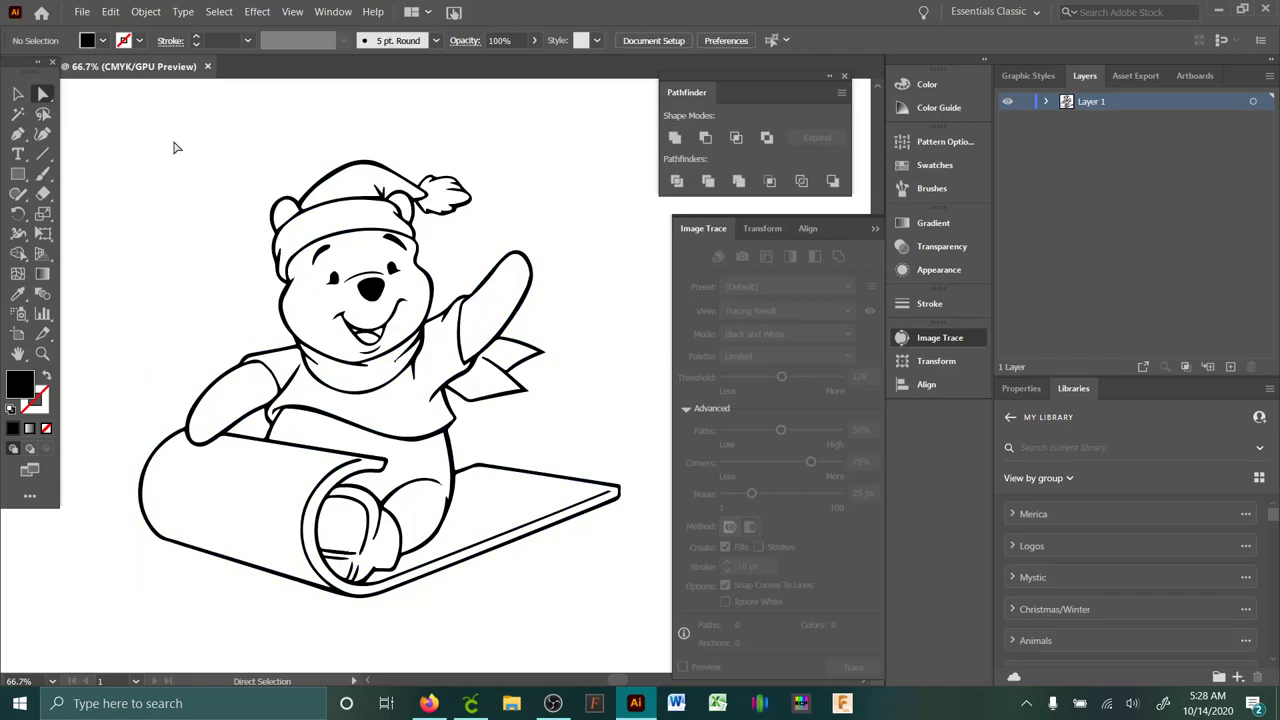
{"action": "left_click_drag", "start_coordinate": [177, 143], "coordinate": [470, 335]}
{"action": "left_click", "coordinate": [445, 657]}
{"action": "left_click_drag", "start_coordinate": [151, 271], "coordinate": [546, 640]}
{"action": "left_click", "coordinate": [234, 291]}
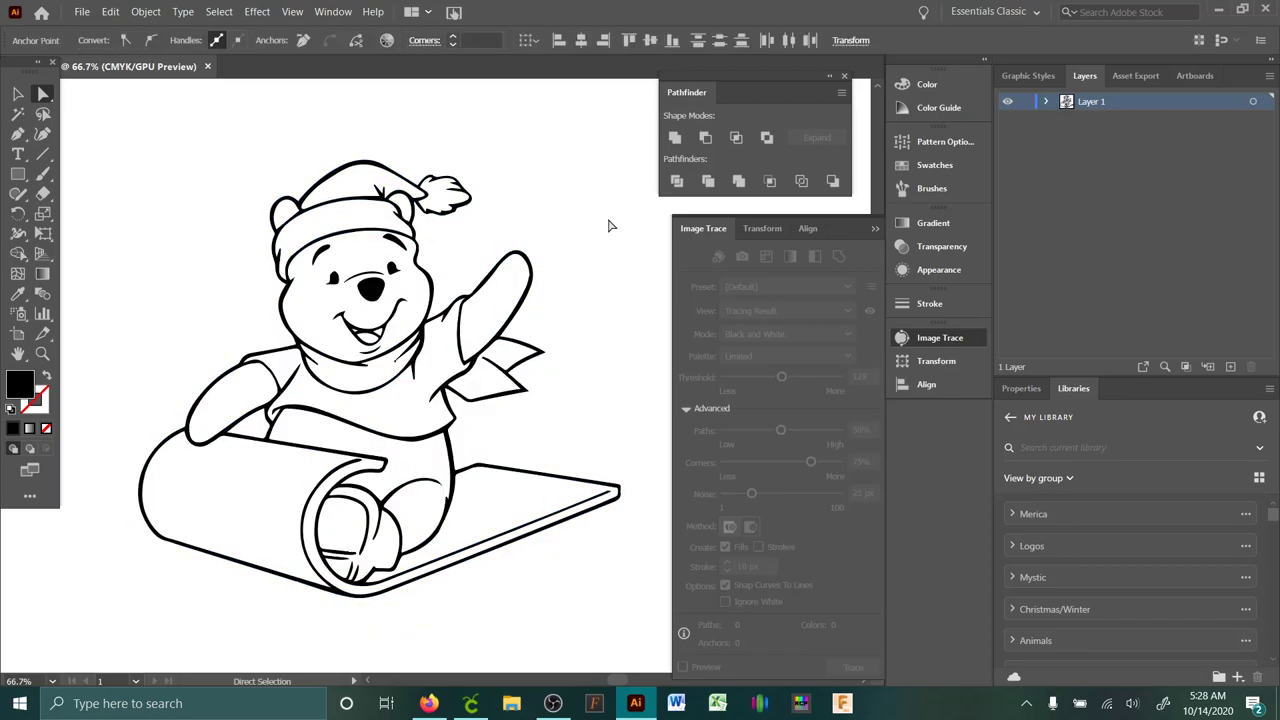
{"action": "left_click", "coordinate": [875, 231]}
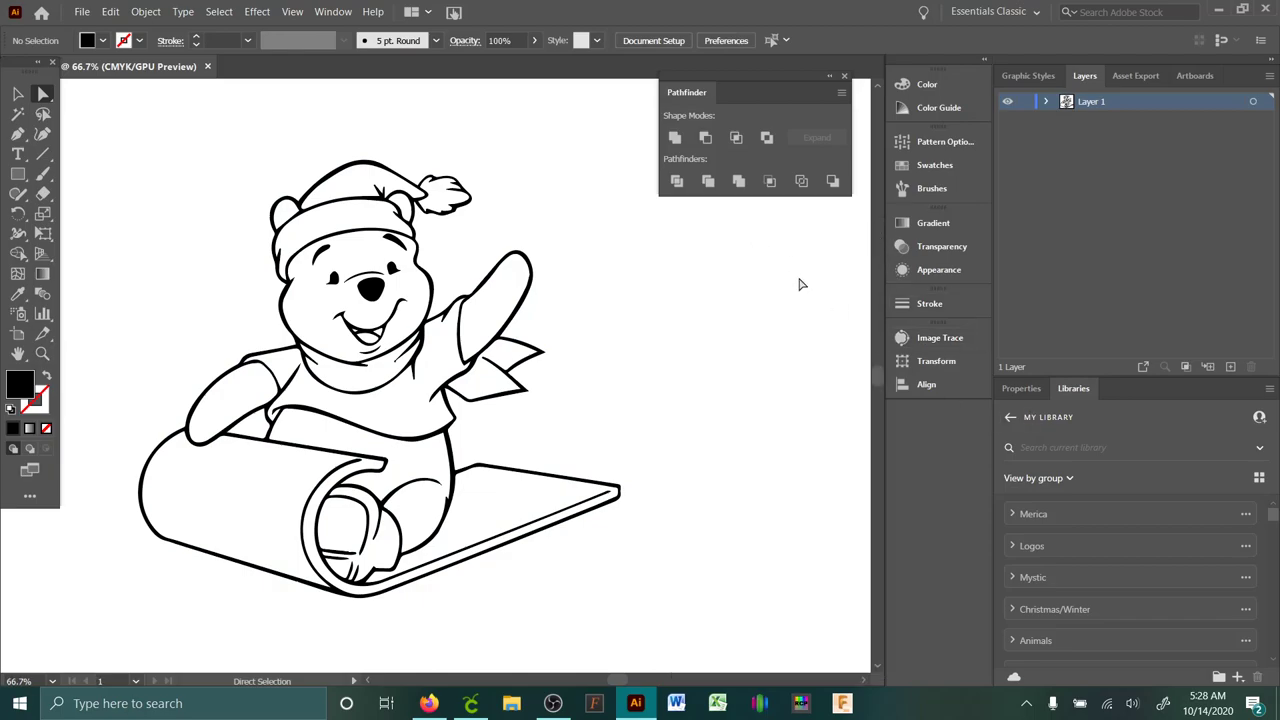
{"action": "left_click", "coordinate": [42, 353]}
{"action": "left_click", "coordinate": [495, 482], "text": "alt"}
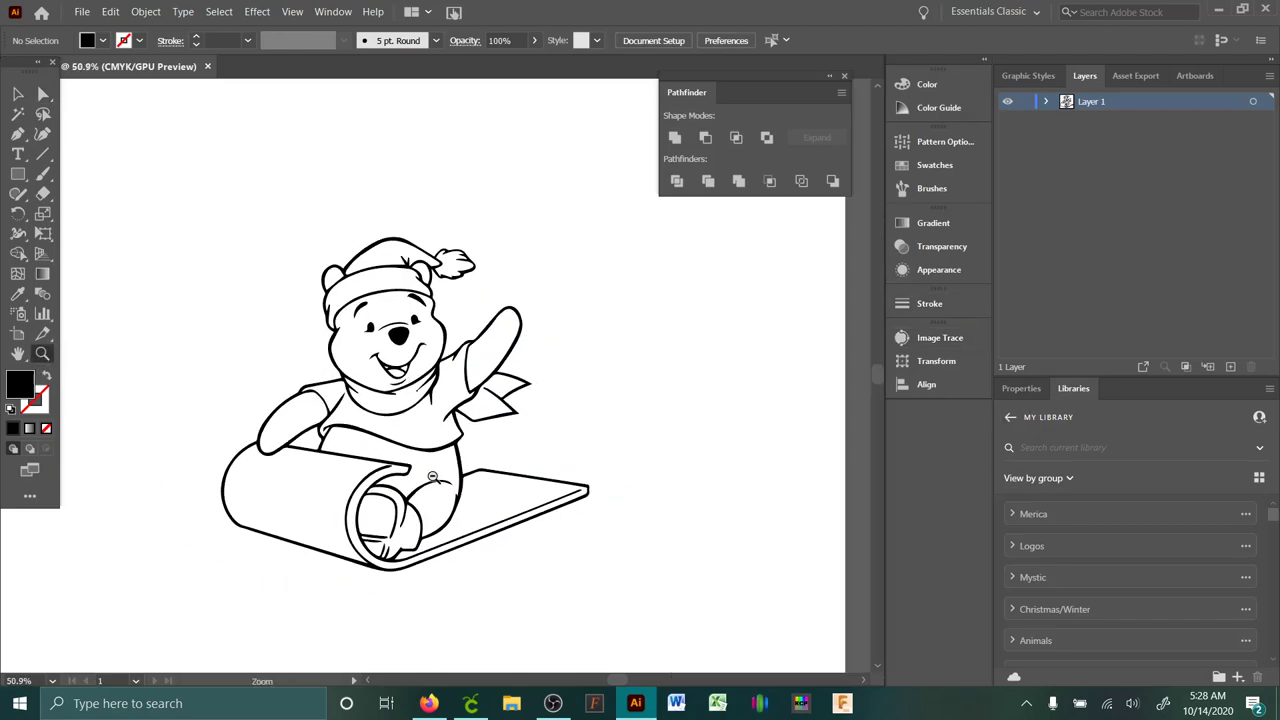
{"action": "left_click", "coordinate": [345, 468], "text": "alt"}
{"action": "scroll", "coordinate": [254, 531], "scroll_direction": "up", "scroll_amount": 3}
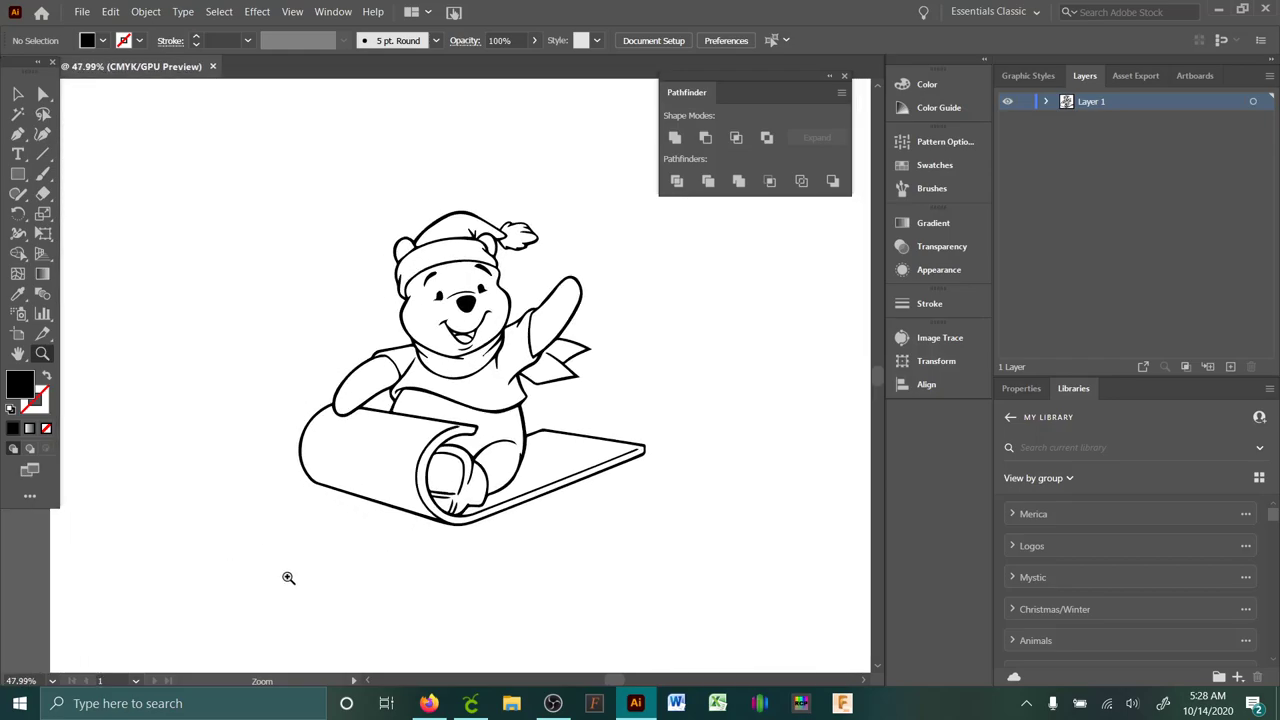
{"action": "scroll", "coordinate": [103, 540], "scroll_direction": "up", "scroll_amount": 1}
{"action": "scroll", "coordinate": [720, 449], "scroll_direction": "up", "scroll_amount": 1}
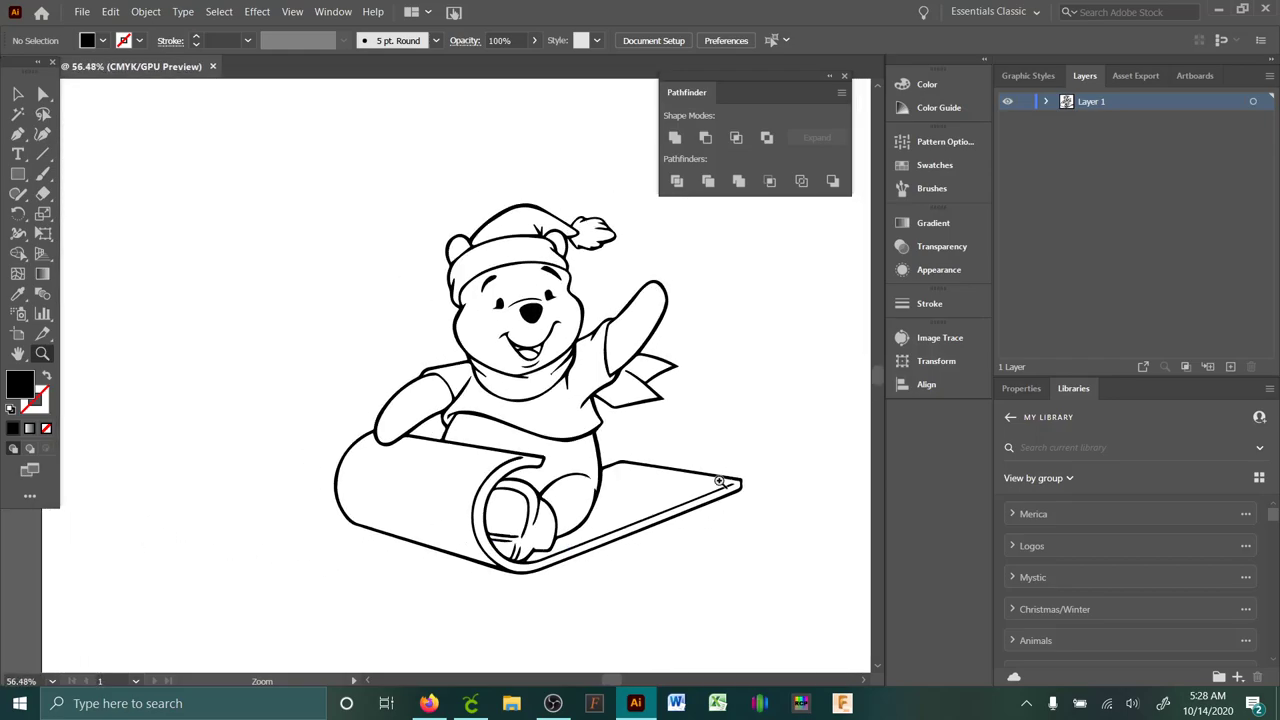
{"action": "left_click", "coordinate": [17, 94]}
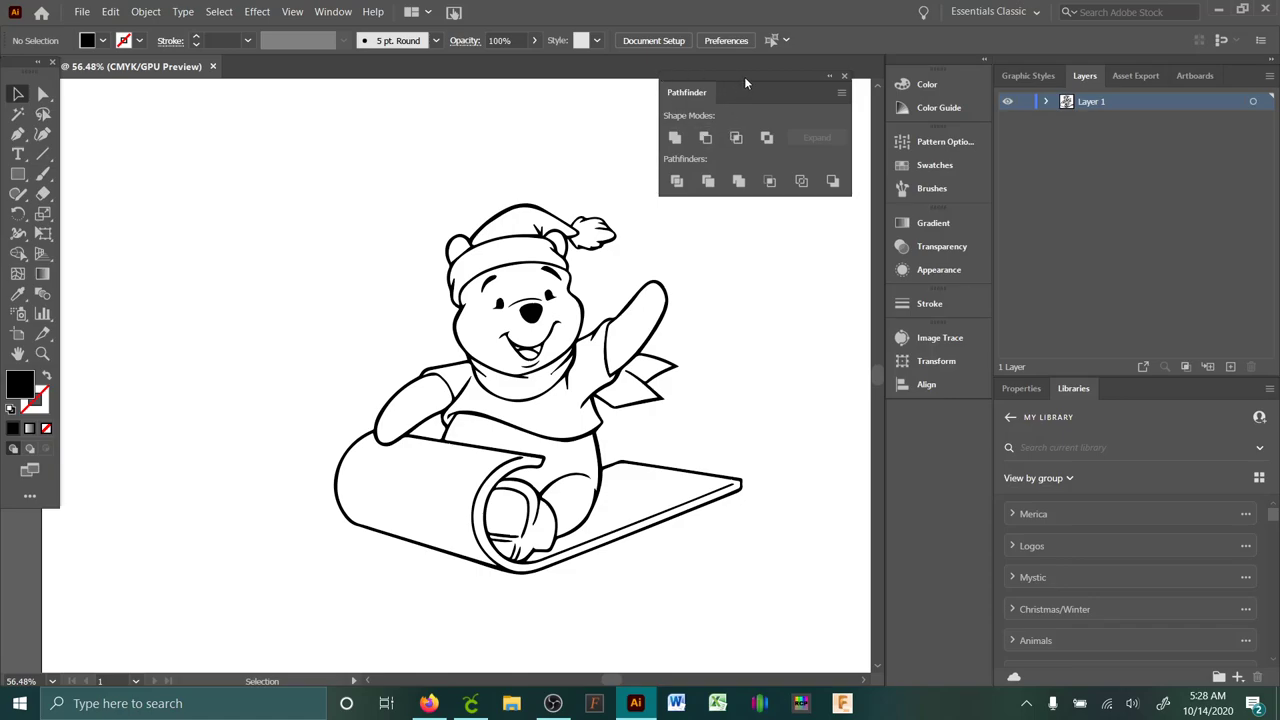
{"action": "left_click_drag", "start_coordinate": [747, 77], "coordinate": [765, 80]}
{"action": "left_click", "coordinate": [330, 11]}
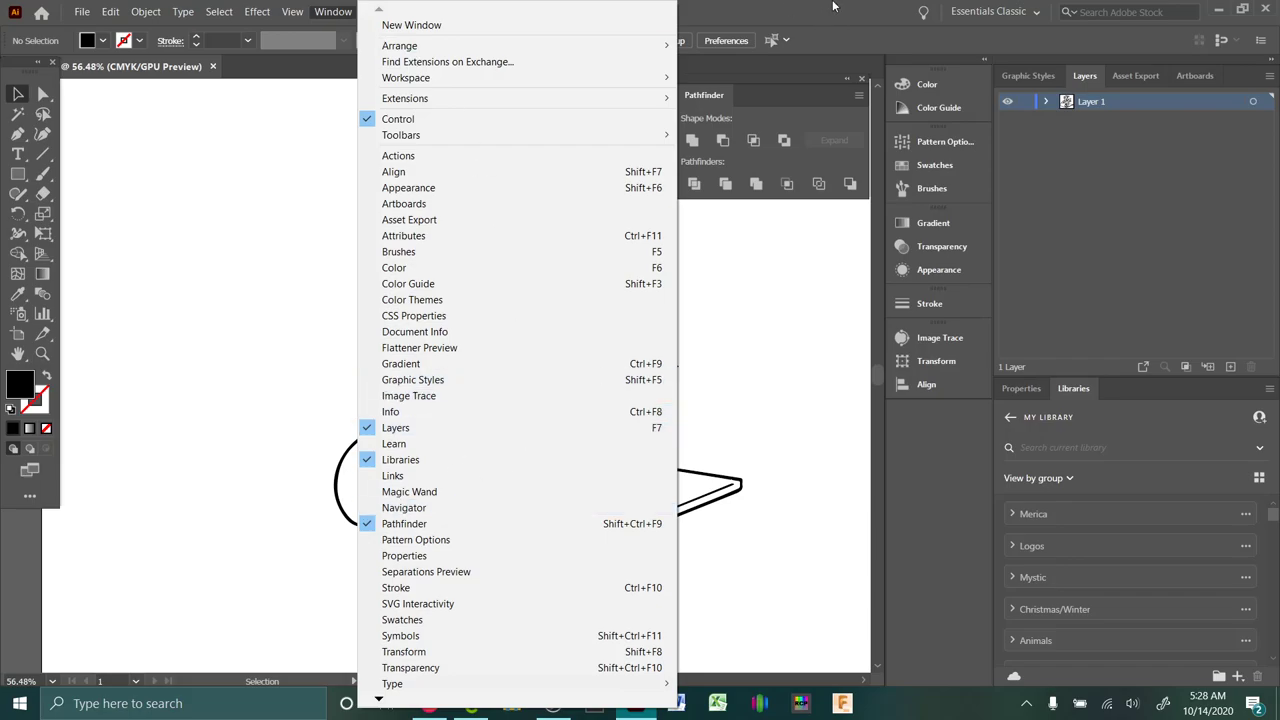
{"action": "left_click", "coordinate": [834, 7]}
{"action": "left_click", "coordinate": [45, 93]}
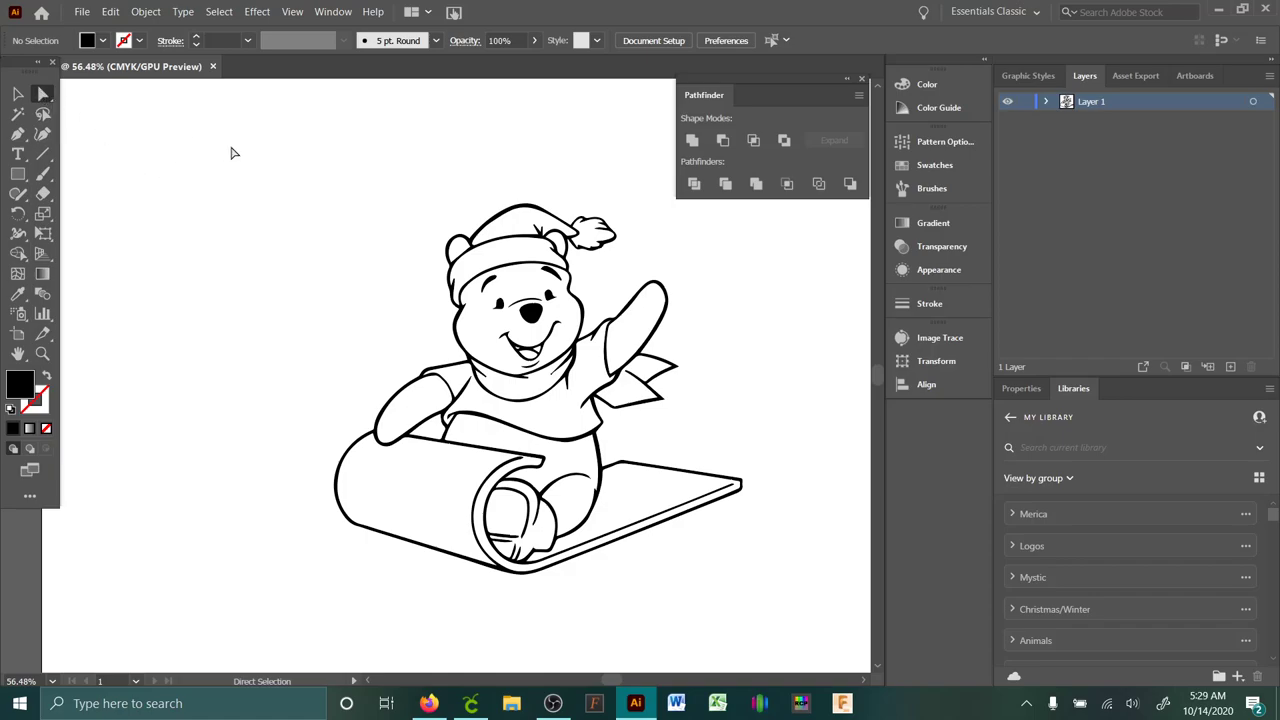
- Combine the sled regions with Shape Builder into one black shape and select it
{"action": "mouse_move", "coordinate": [230, 153]}
{"action": "left_mouse_down"}
{"action": "mouse_move", "coordinate": [352, 380]}
{"action": "mouse_move", "coordinate": [820, 622]}
{"action": "left_mouse_up"}
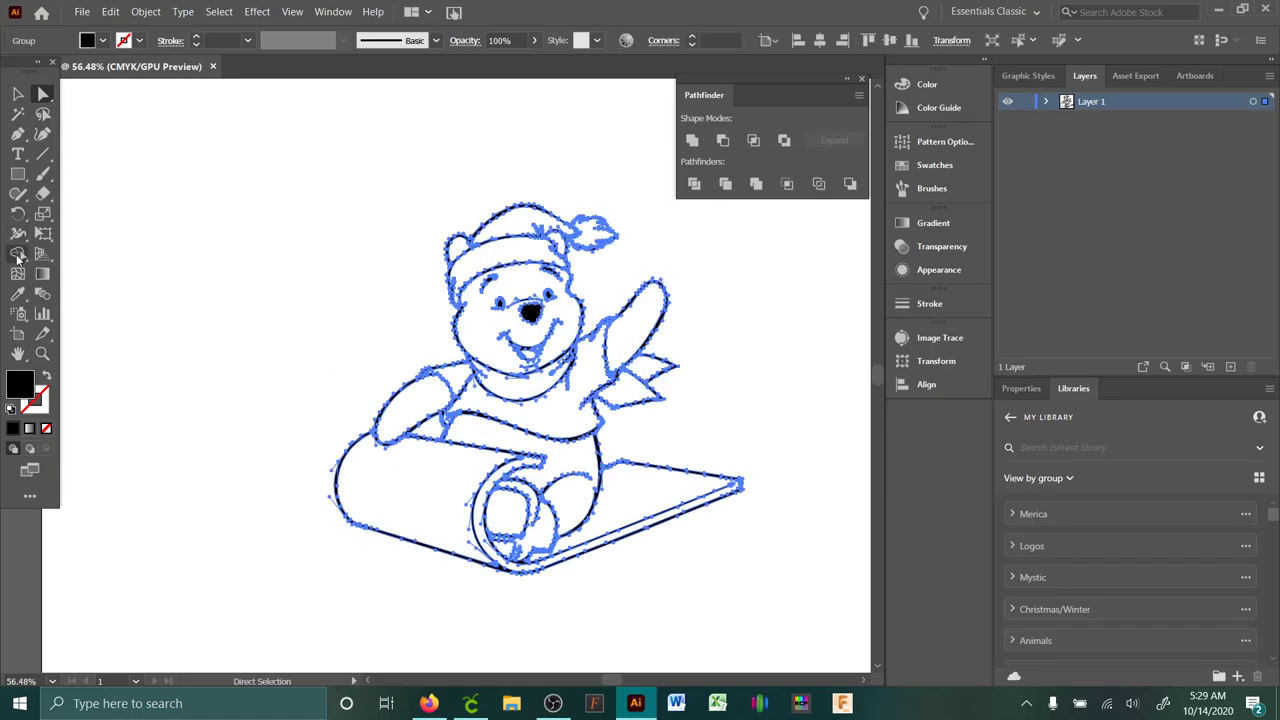
{"action": "left_click", "coordinate": [19, 255]}
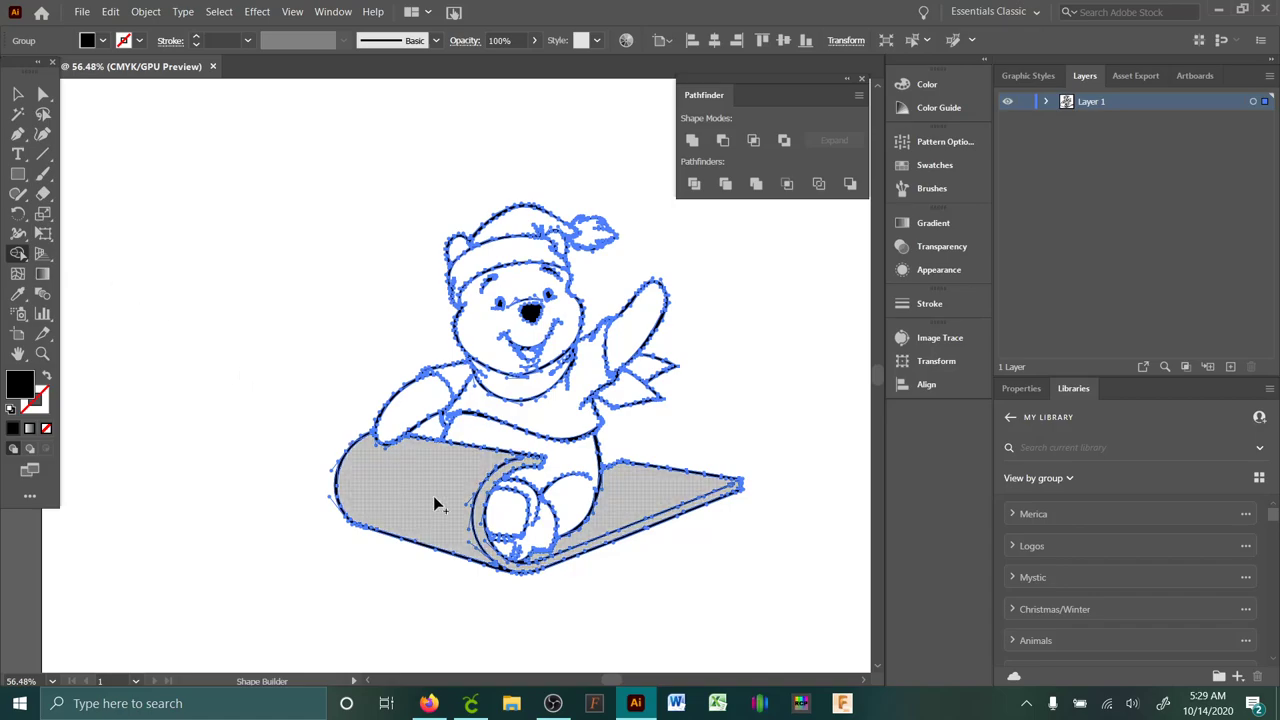
{"action": "left_click_drag", "start_coordinate": [433, 496], "coordinate": [698, 512]}
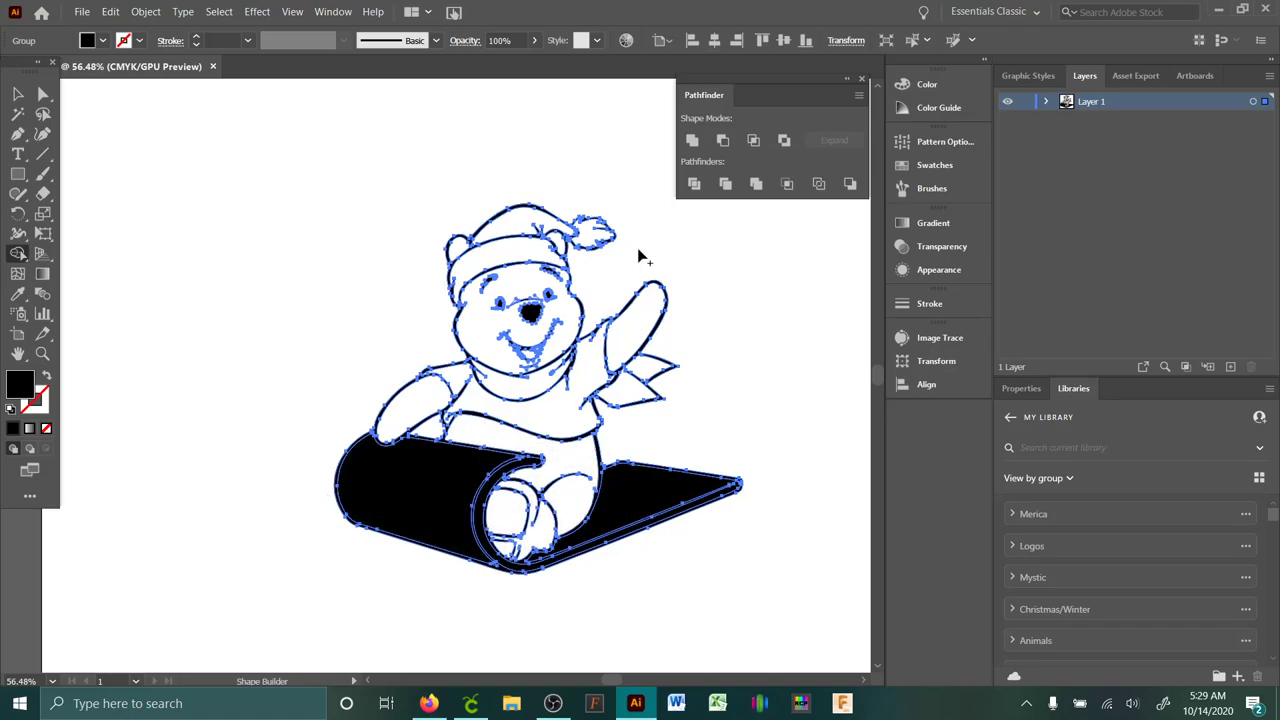
{"action": "left_click", "coordinate": [44, 95]}
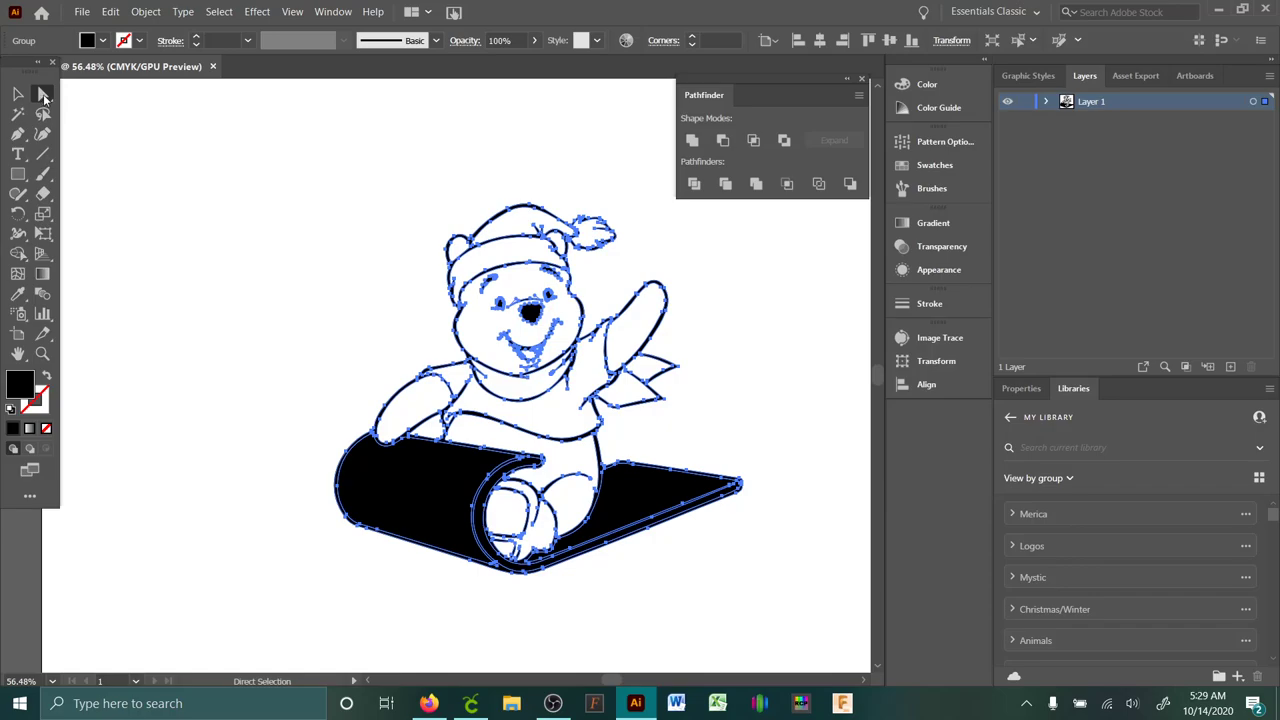
{"action": "left_click", "coordinate": [338, 310]}
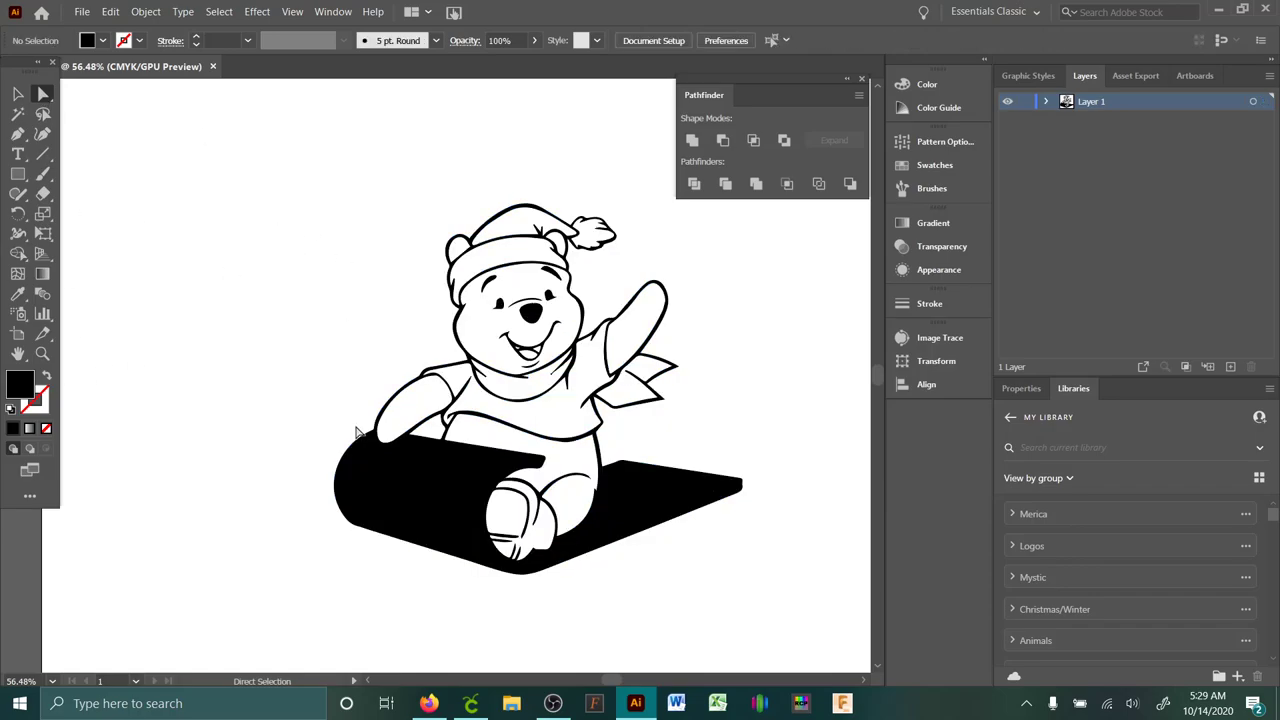
{"action": "left_click", "coordinate": [421, 488]}
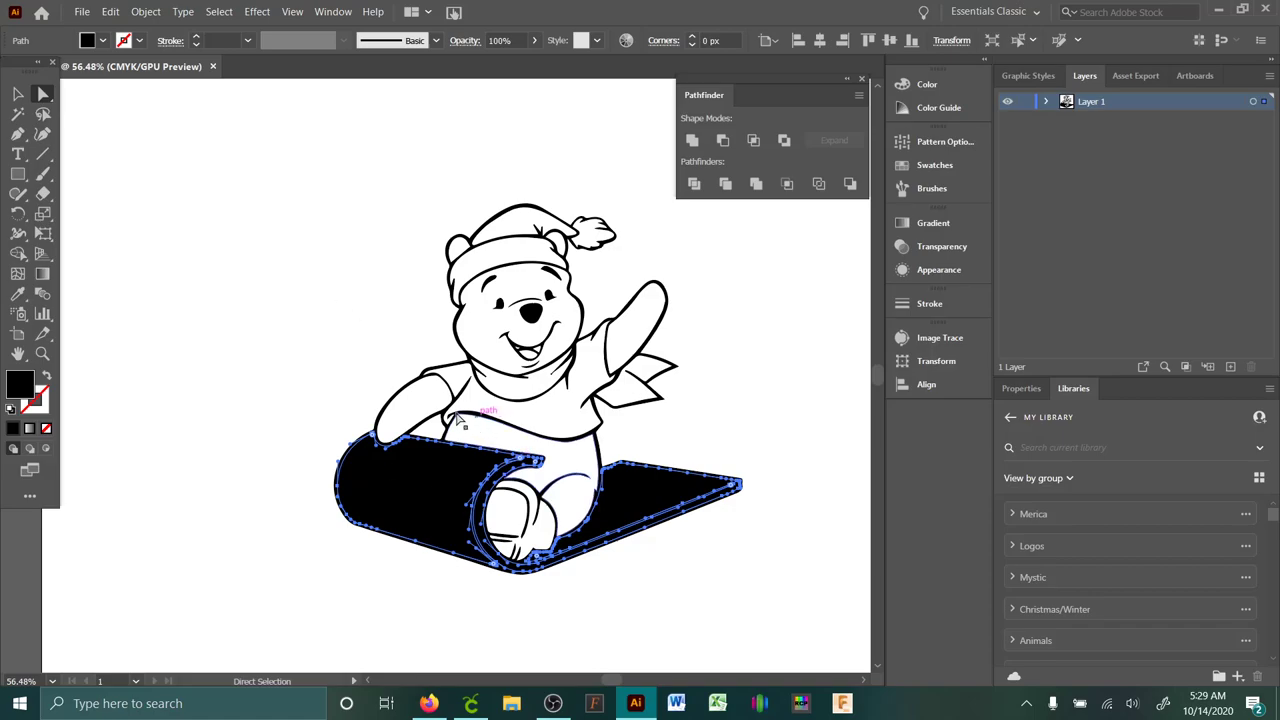
- Try a new fill colour on the sled and convert its colours to CMYK
{"action": "double_click", "coordinate": [22, 385]}
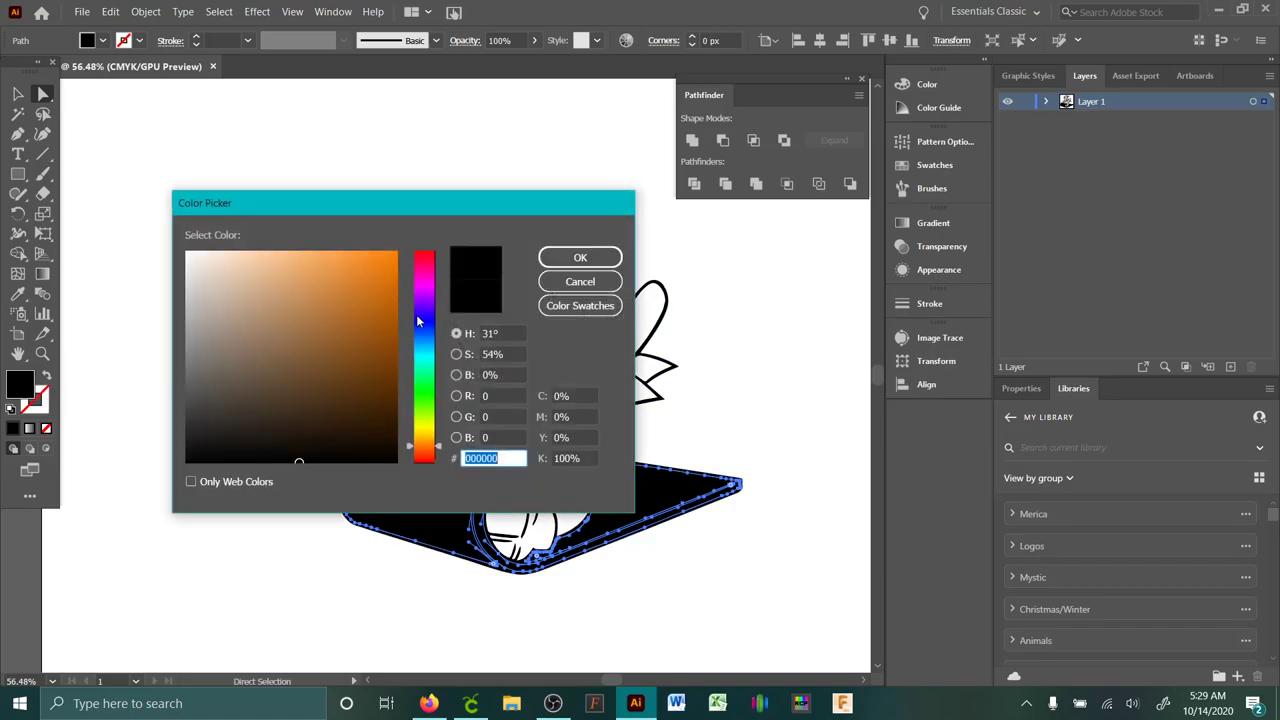
{"action": "mouse_move", "coordinate": [418, 320]}
{"action": "left_mouse_down"}
{"action": "mouse_move", "coordinate": [420, 305]}
{"action": "mouse_move", "coordinate": [419, 341]}
{"action": "left_mouse_up"}
{"action": "mouse_move", "coordinate": [306, 293]}
{"action": "left_mouse_down"}
{"action": "mouse_move", "coordinate": [257, 317]}
{"action": "mouse_move", "coordinate": [299, 318]}
{"action": "left_mouse_up"}
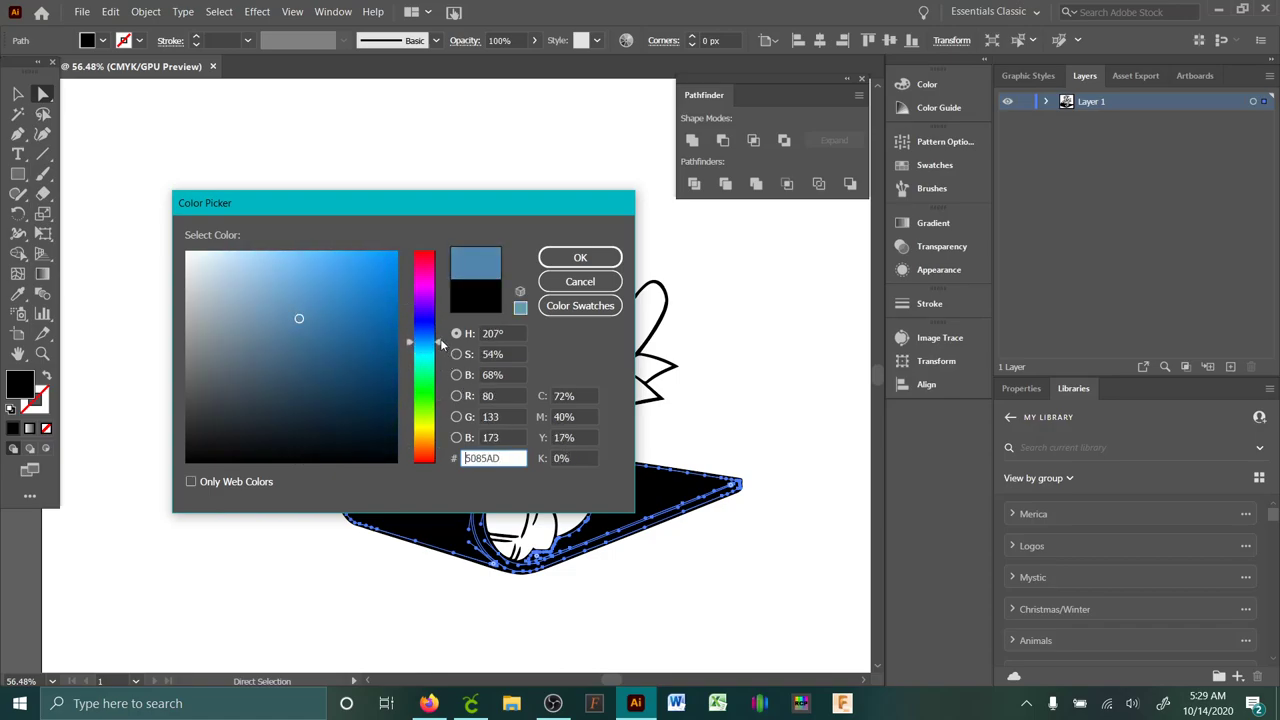
{"action": "left_click_drag", "start_coordinate": [440, 344], "coordinate": [436, 312]}
{"action": "left_click", "coordinate": [580, 257]}
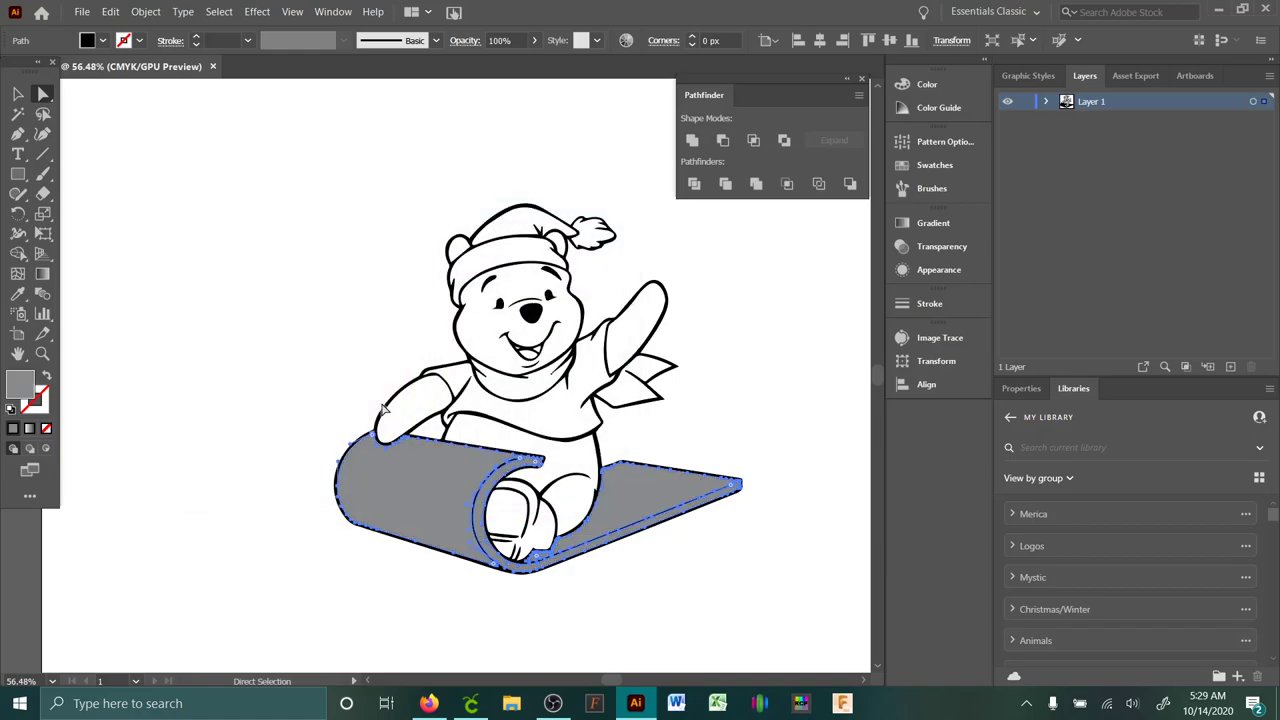
{"action": "left_click", "coordinate": [111, 11]}
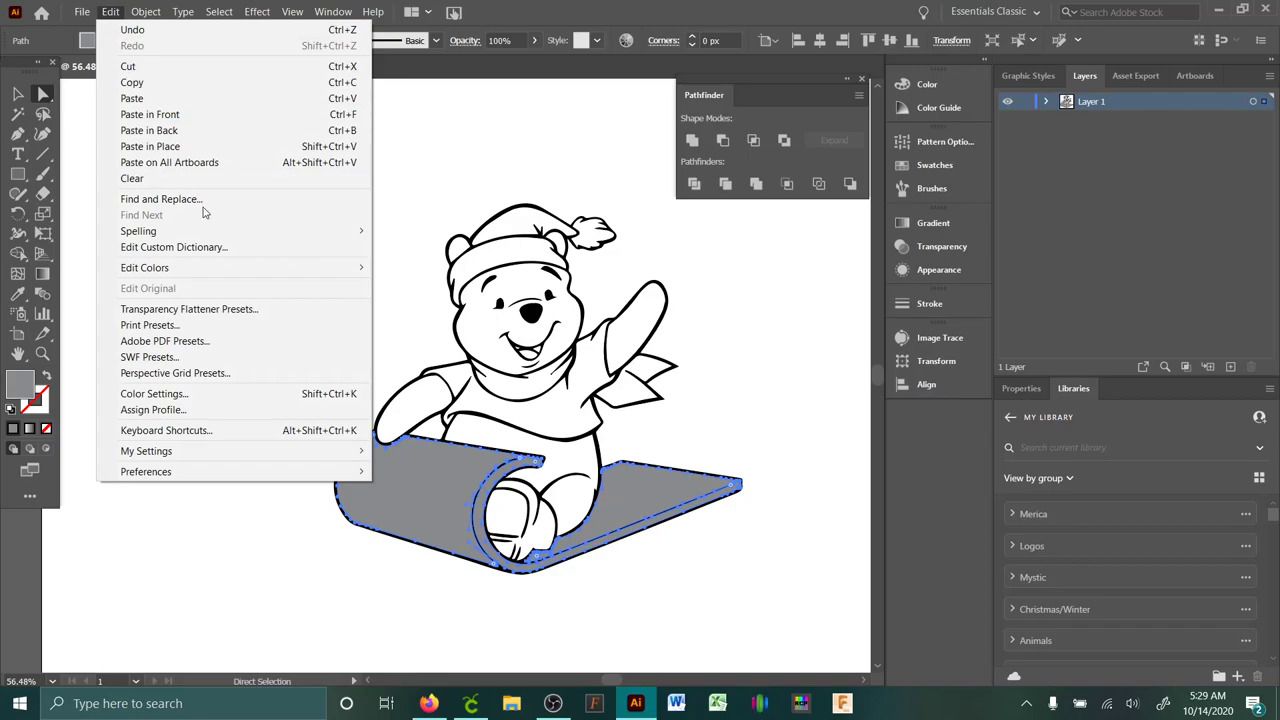
{"action": "mouse_move", "coordinate": [323, 266]}
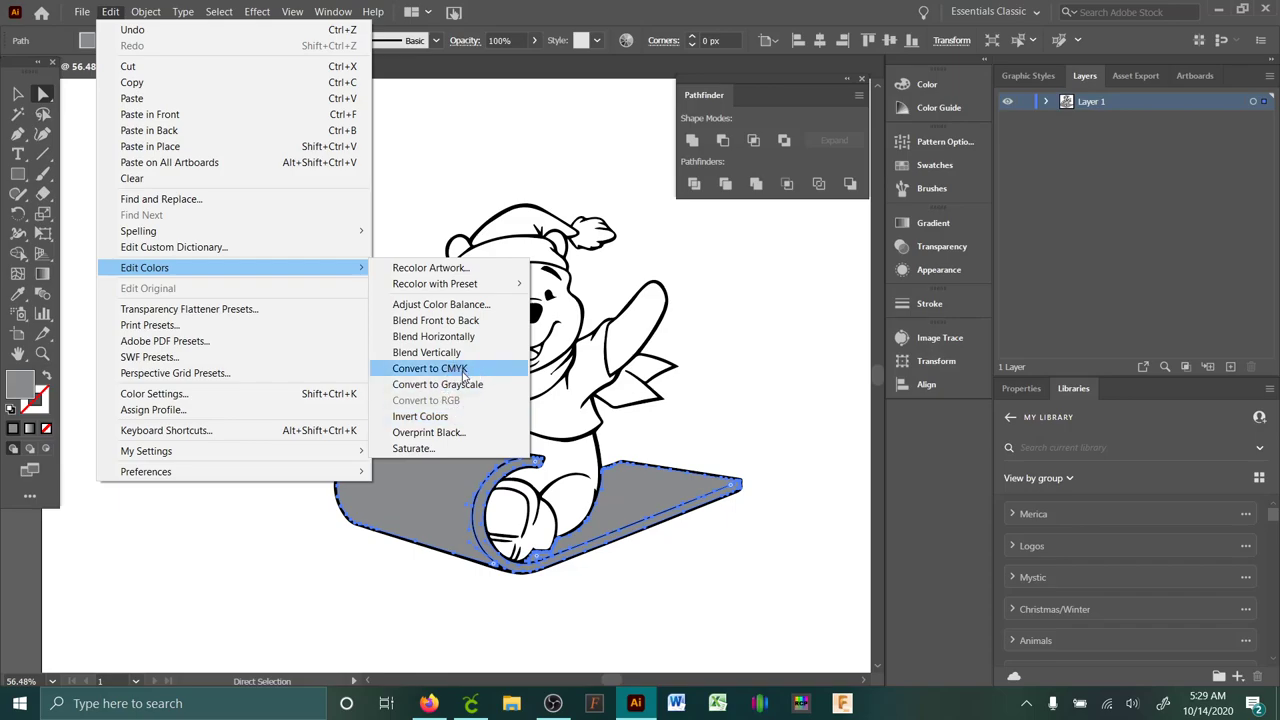
{"action": "left_click", "coordinate": [430, 368]}
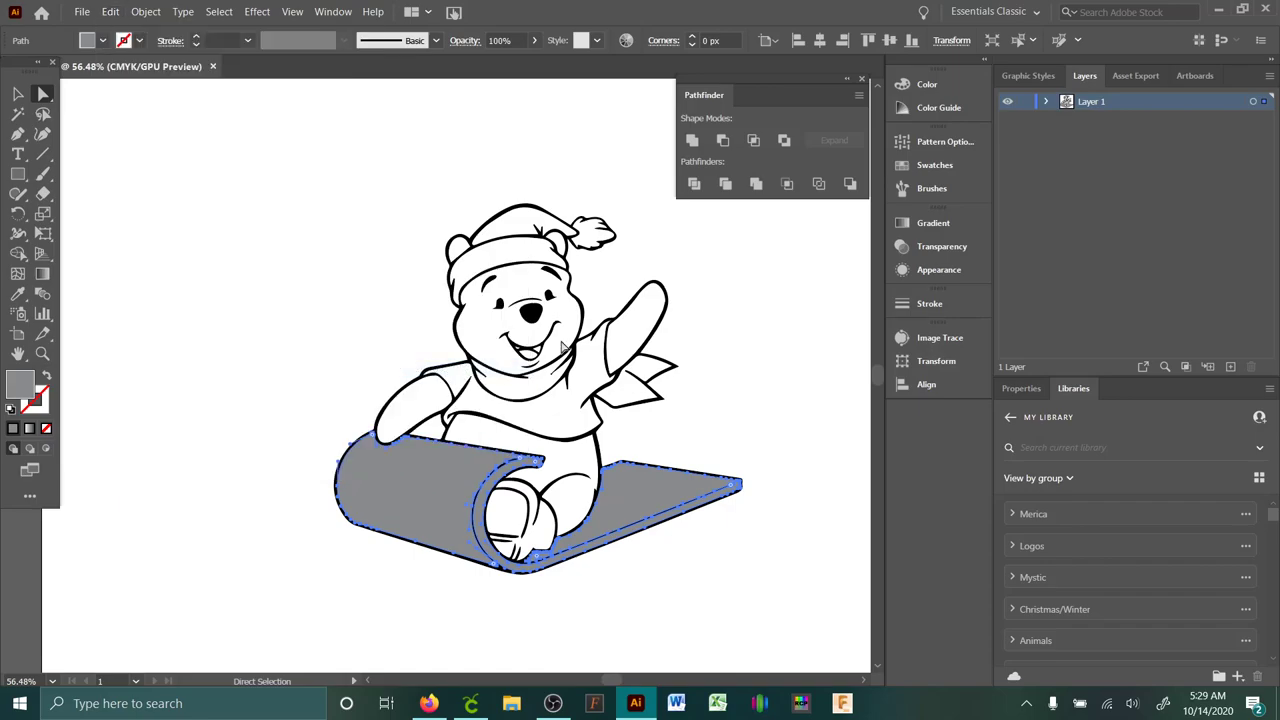
- Fill the sled with bright blue #176BE5 and deselect it
{"action": "double_click", "coordinate": [21, 385]}
{"action": "left_click", "coordinate": [378, 270]}
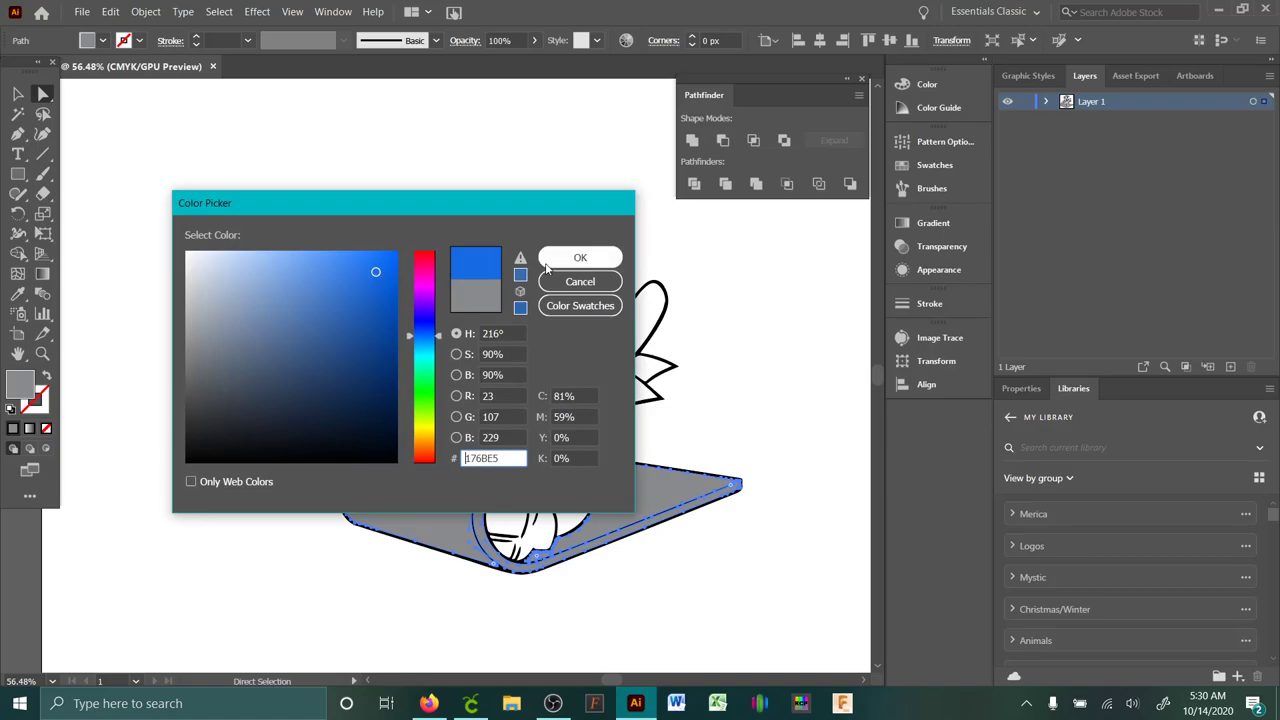
{"action": "left_click", "coordinate": [580, 280]}
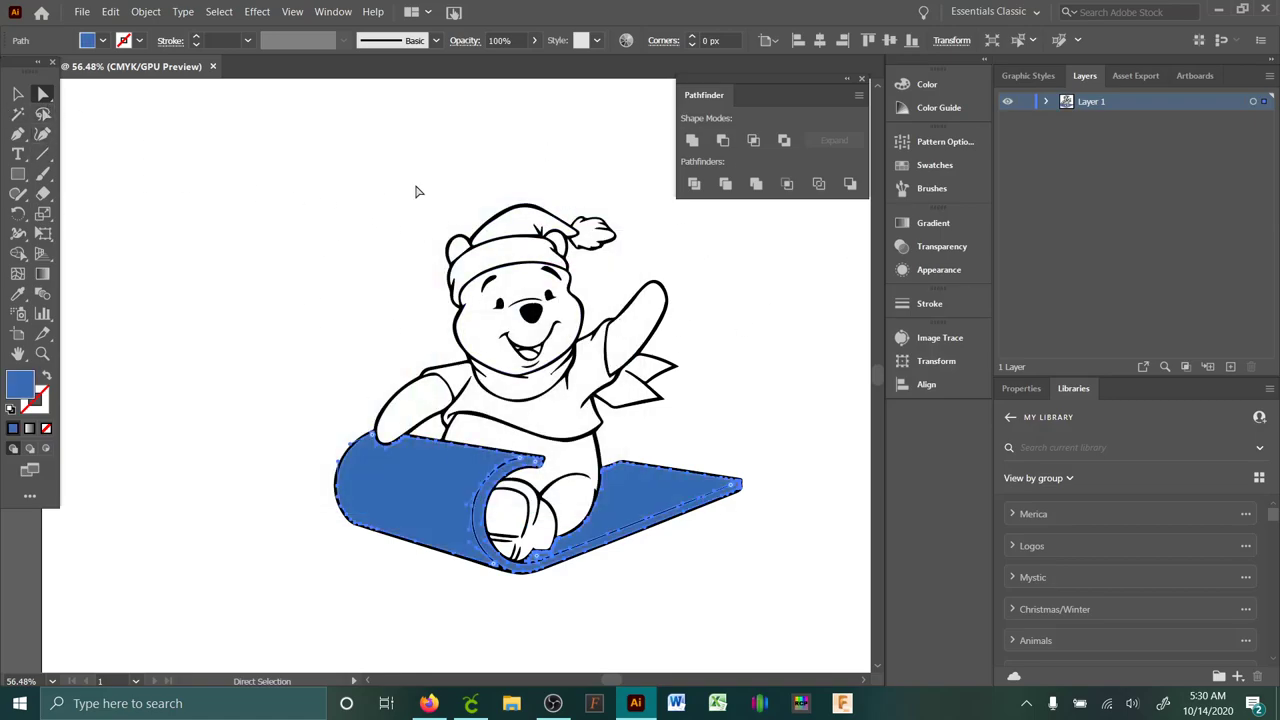
{"action": "left_click", "coordinate": [240, 227]}
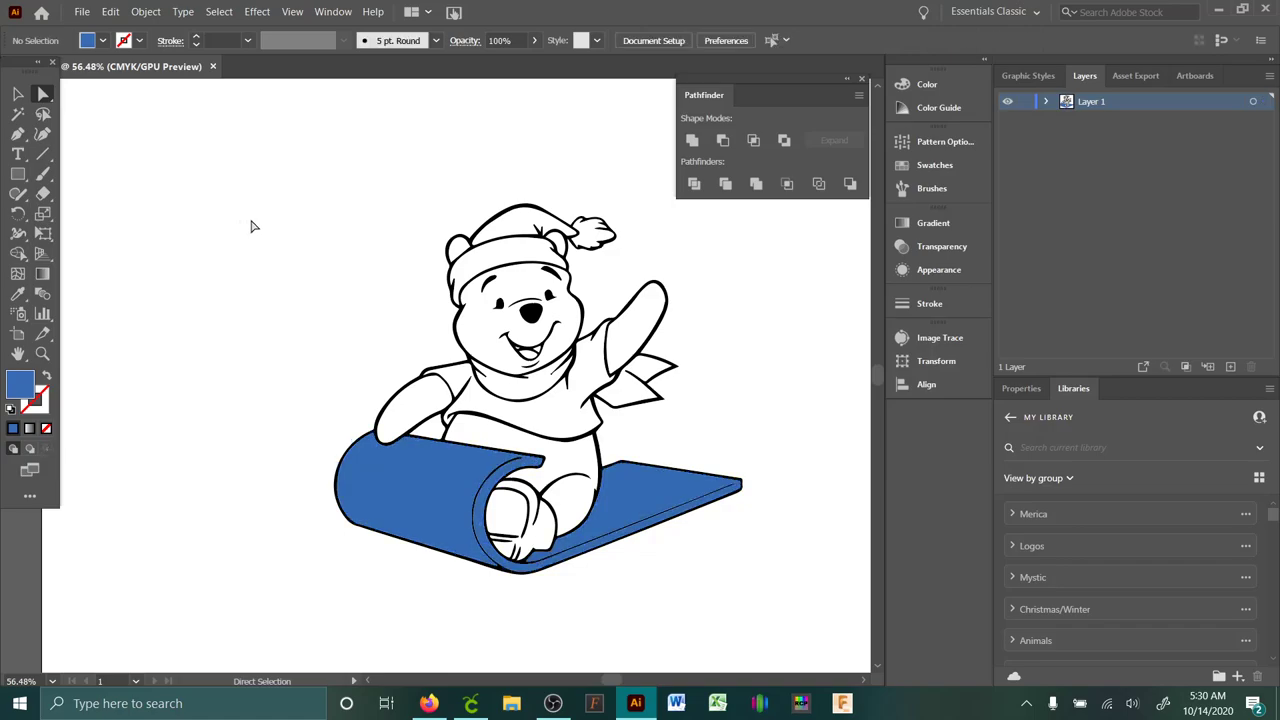
- Set the fill colour to a fully saturated bright yellow
{"action": "double_click", "coordinate": [18, 390]}
{"action": "left_click_drag", "start_coordinate": [430, 335], "coordinate": [436, 428]}
{"action": "left_click", "coordinate": [394, 255]}
{"action": "left_click", "coordinate": [580, 257]}
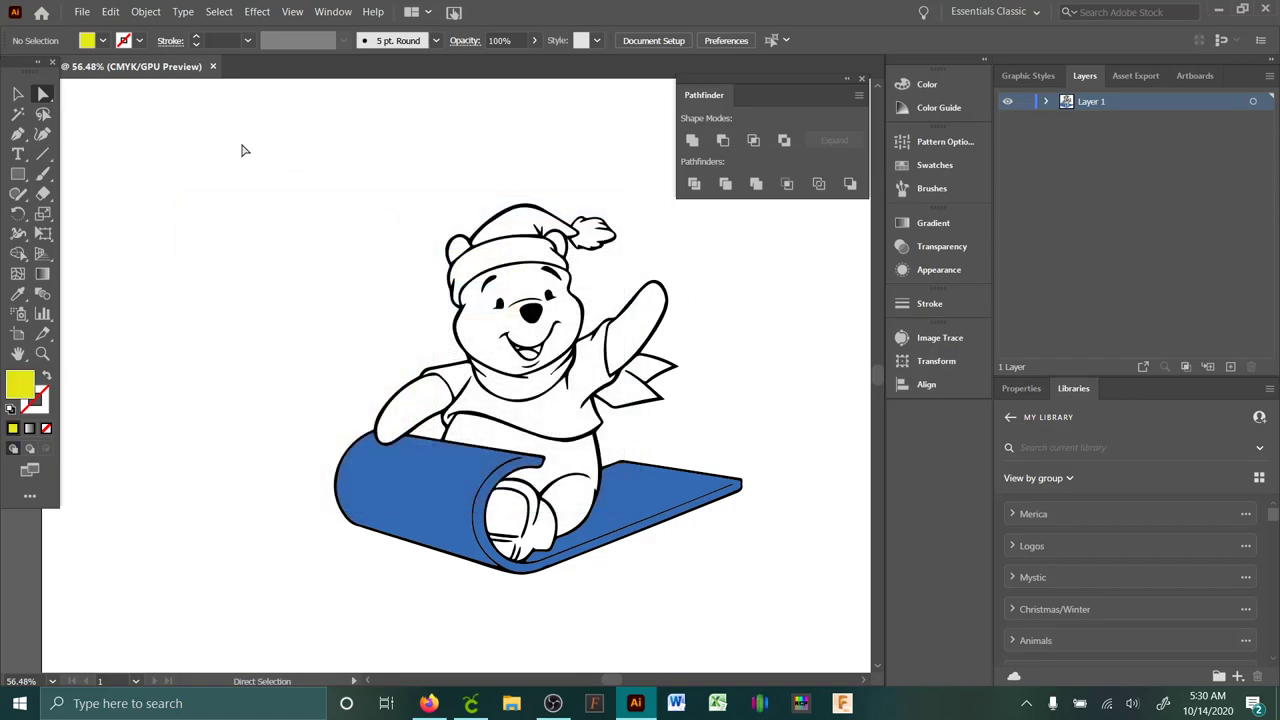
- Shape-build yellow fills into Pooh's arms, body, face and both ears
{"action": "left_click_drag", "start_coordinate": [242, 143], "coordinate": [837, 634]}
{"action": "left_click", "coordinate": [18, 253]}
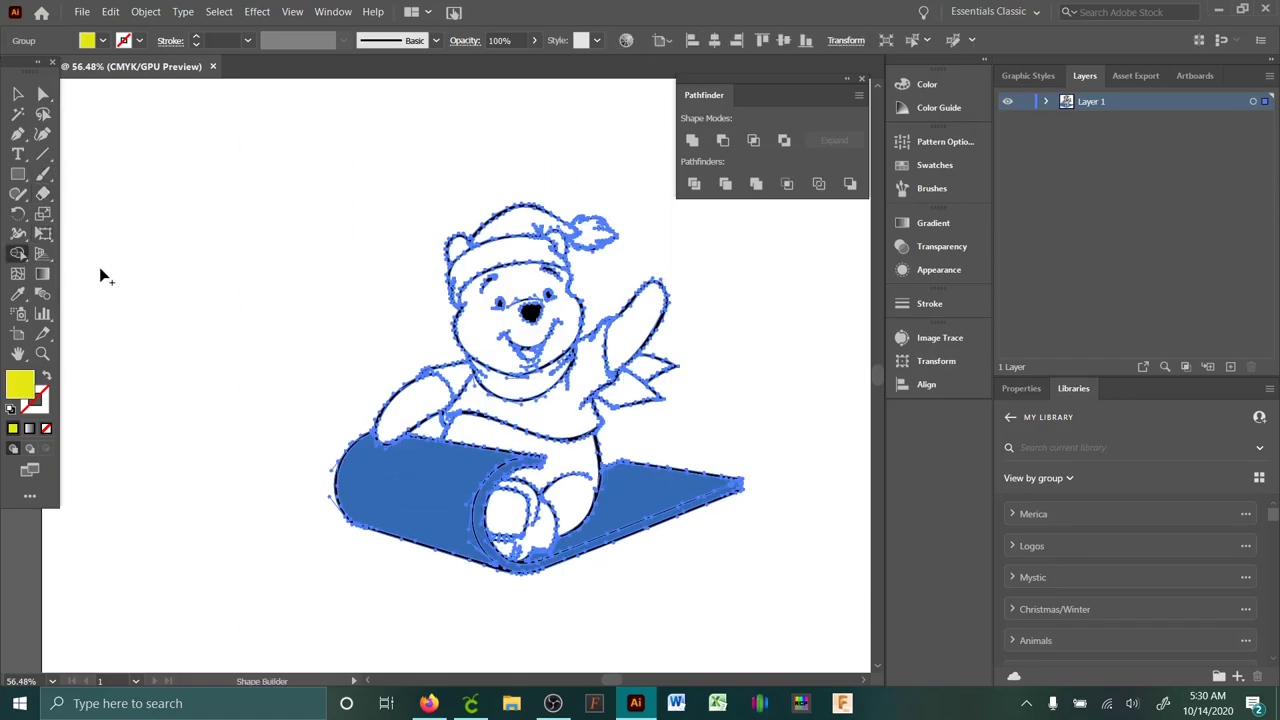
{"action": "left_click", "coordinate": [417, 397]}
{"action": "left_click", "coordinate": [476, 432]}
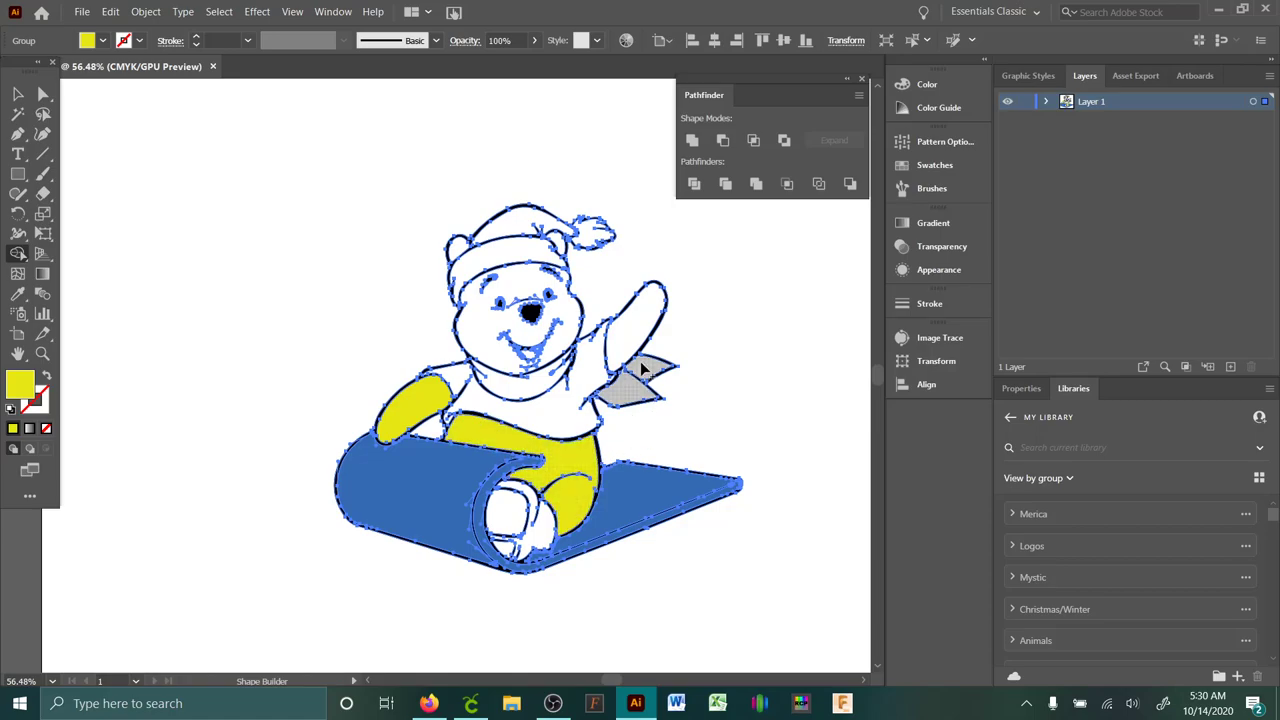
{"action": "left_click", "coordinate": [630, 325]}
{"action": "left_click", "coordinate": [490, 335]}
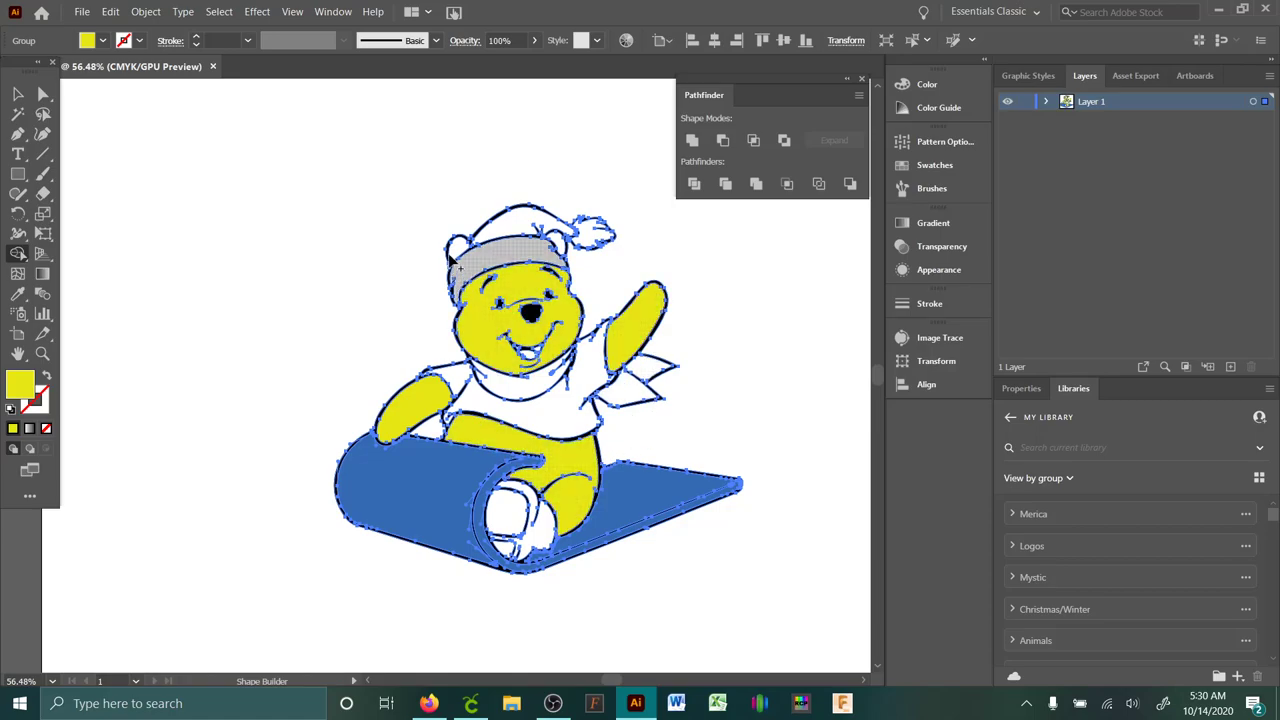
{"action": "left_click", "coordinate": [455, 250]}
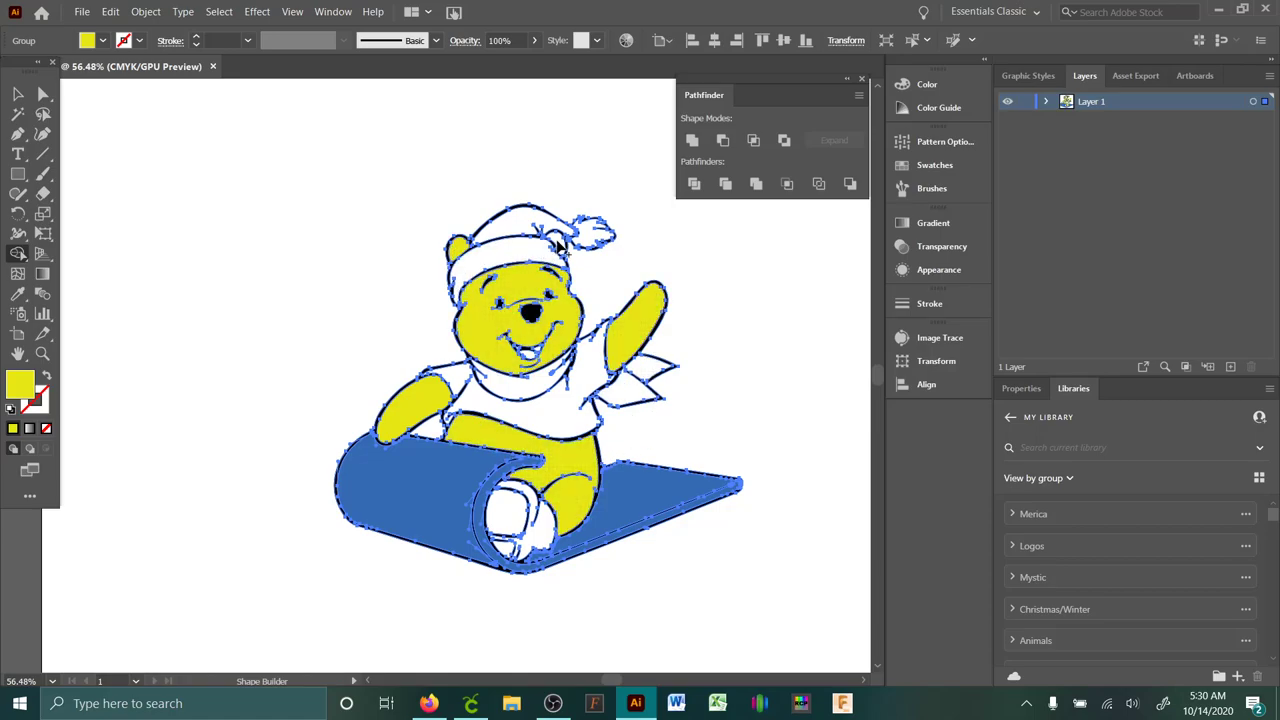
{"action": "left_click", "coordinate": [558, 244]}
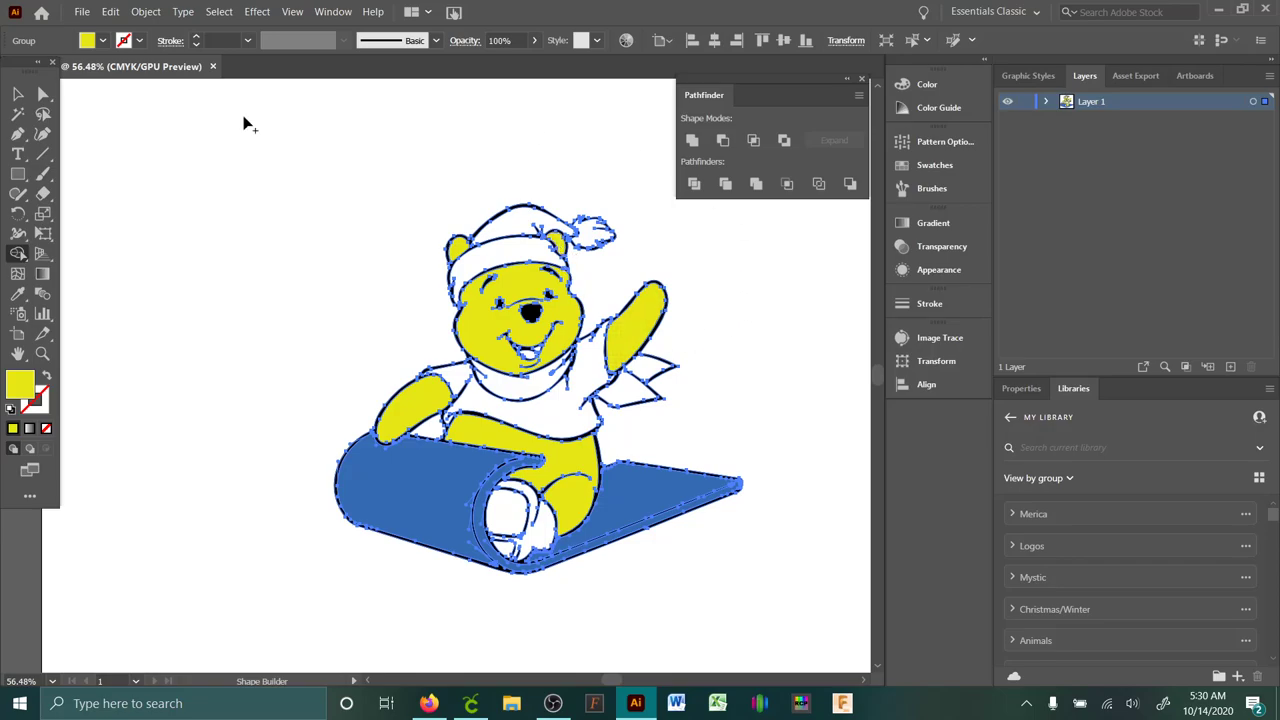
{"action": "left_click", "coordinate": [44, 94]}
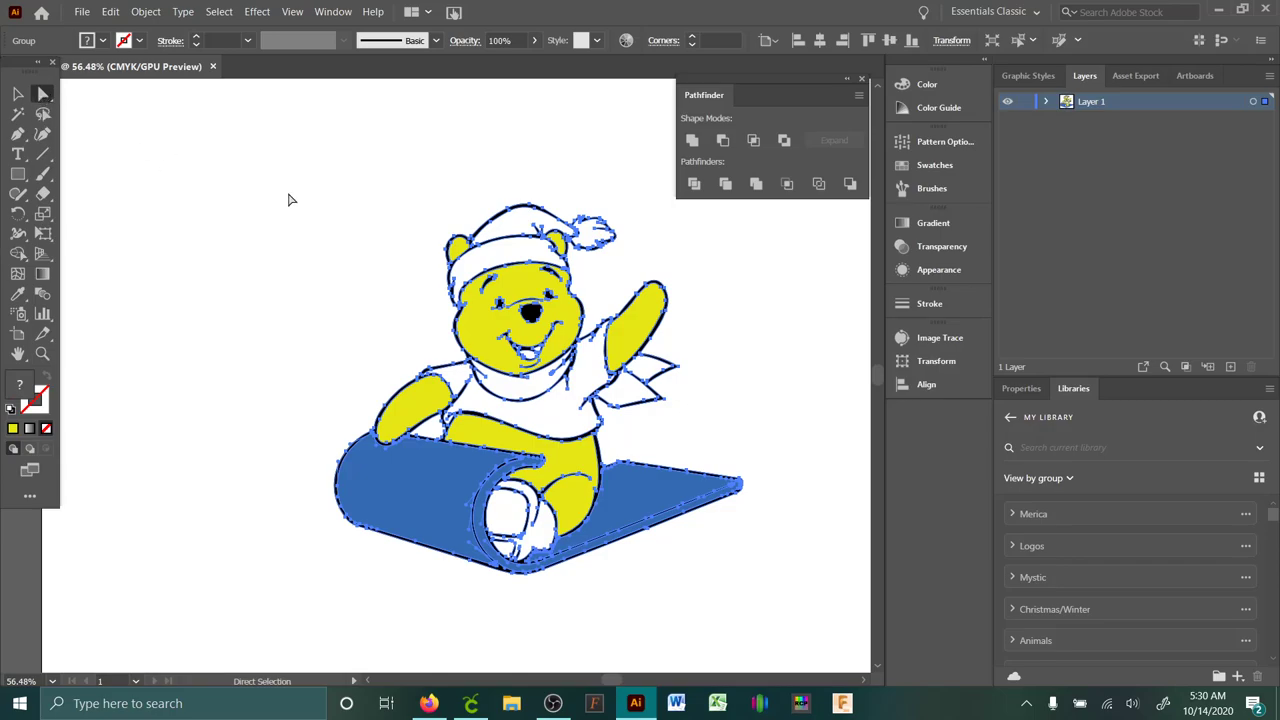
- Select every yellow fill piece with Select > Same, zooming in to check the shirt area
{"action": "left_click", "coordinate": [324, 214]}
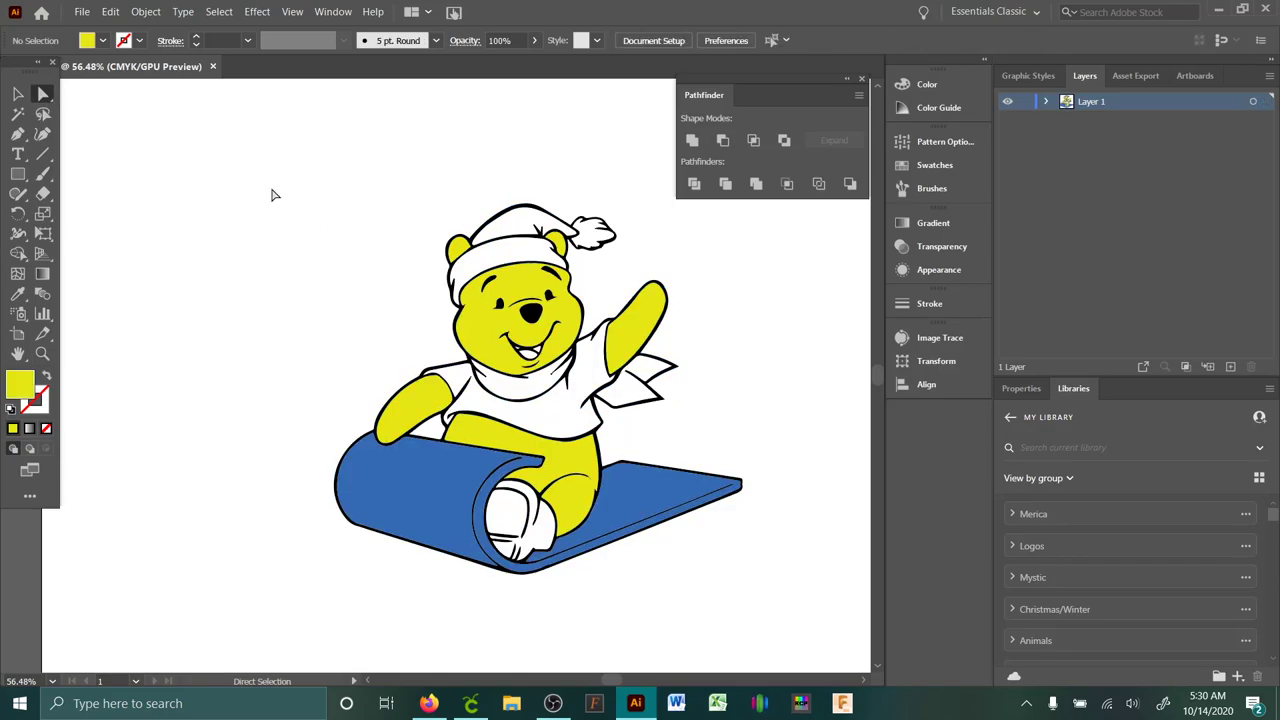
{"action": "left_click", "coordinate": [218, 11]}
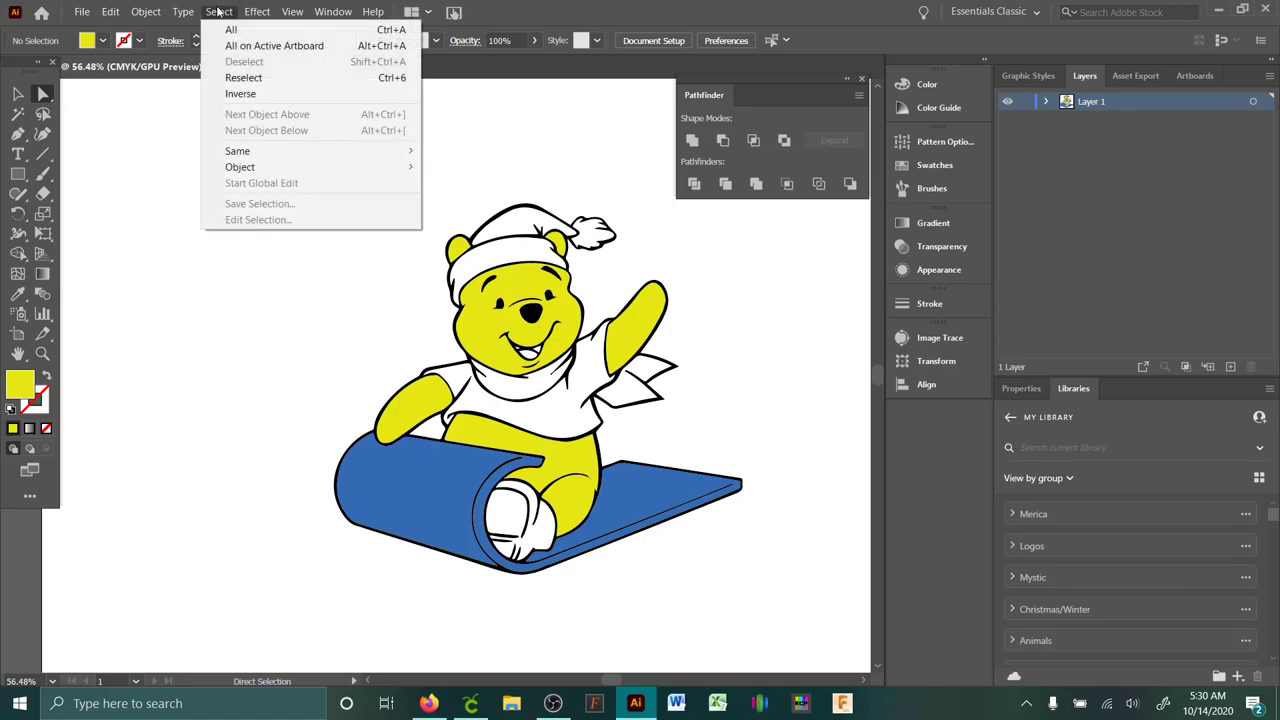
{"action": "mouse_move", "coordinate": [325, 159]}
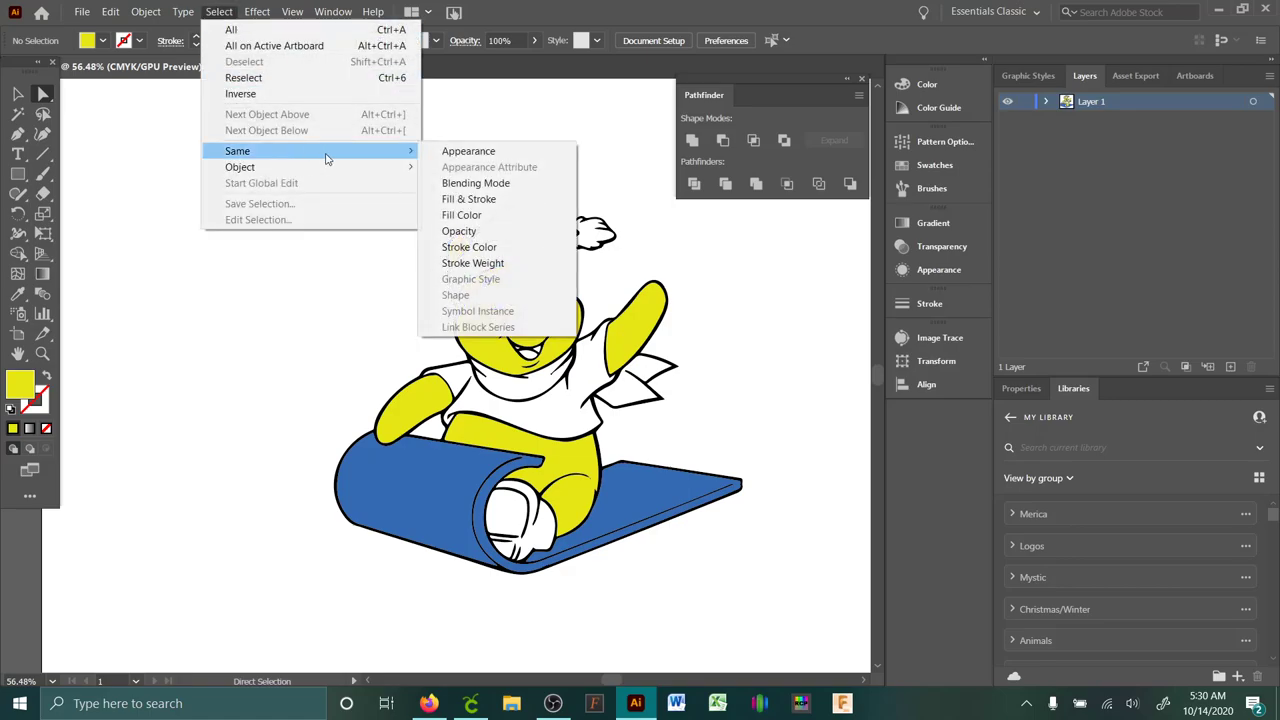
{"action": "left_click", "coordinate": [498, 200]}
{"action": "key", "text": "ctrl+space"}
{"action": "left_click_drag", "start_coordinate": [606, 406], "coordinate": [762, 468]}
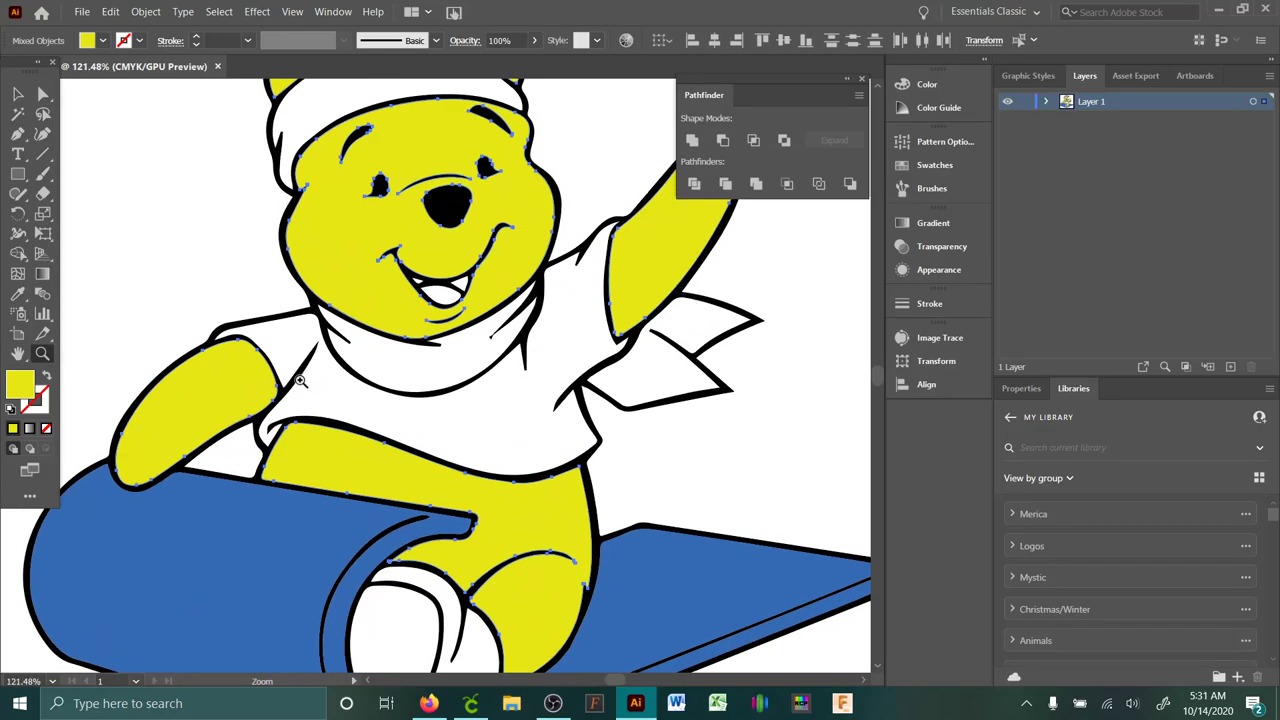
{"action": "left_click_drag", "start_coordinate": [303, 384], "coordinate": [380, 557]}
{"action": "left_click_drag", "start_coordinate": [615, 531], "coordinate": [420, 437]}
{"action": "key", "text": "v"}
{"action": "left_click", "coordinate": [635, 396]}
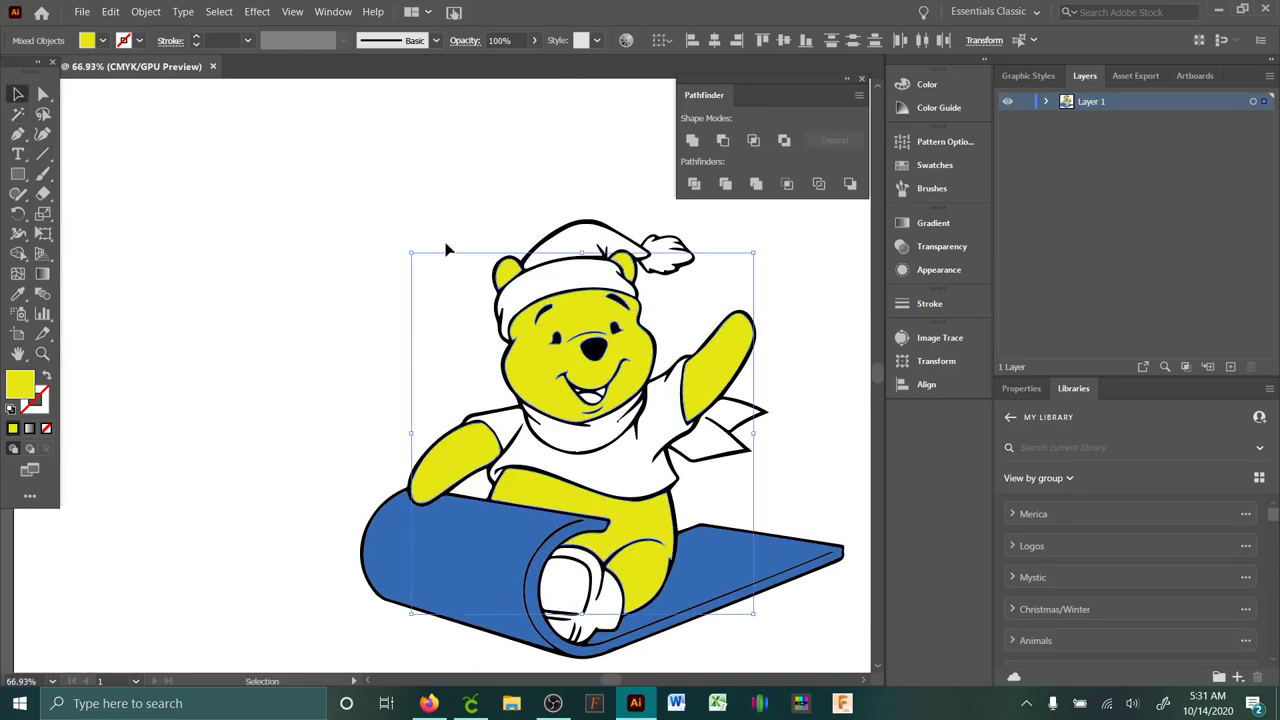
- Unite the yellow pieces into one shape, test-move it aside, then undo the move
{"action": "left_click", "coordinate": [692, 142]}
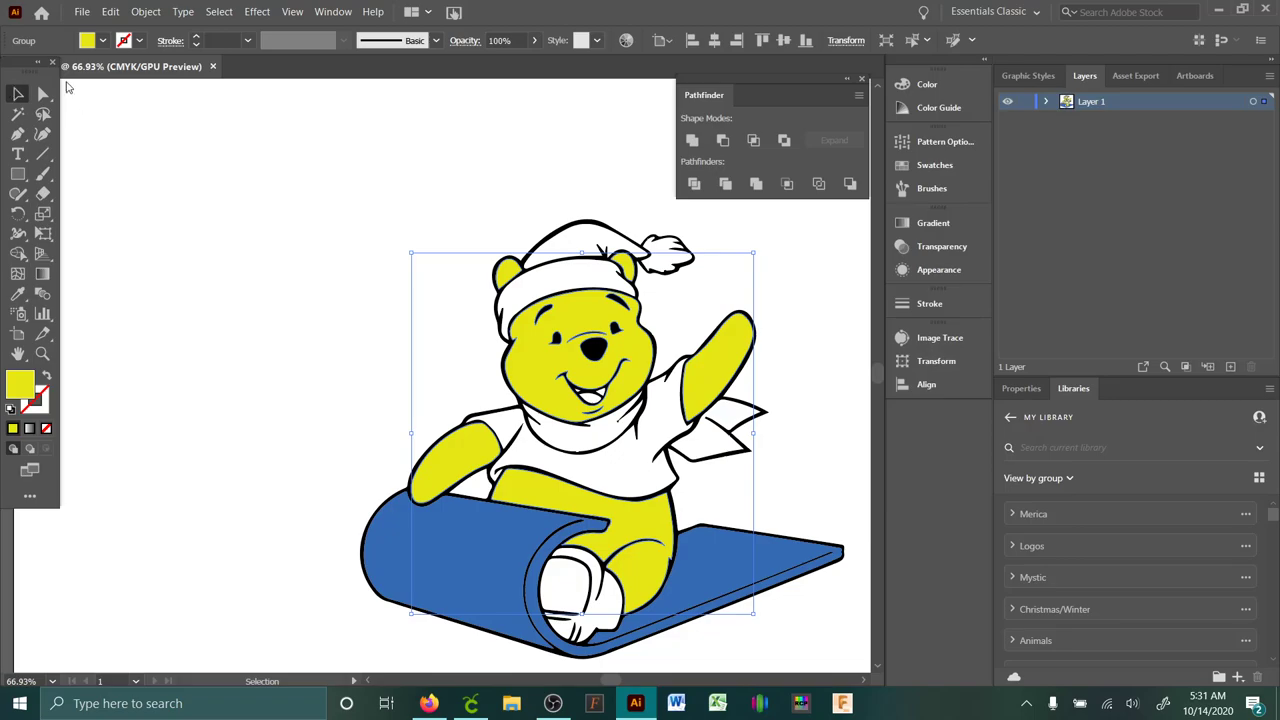
{"action": "left_click_drag", "start_coordinate": [545, 384], "coordinate": [219, 297]}
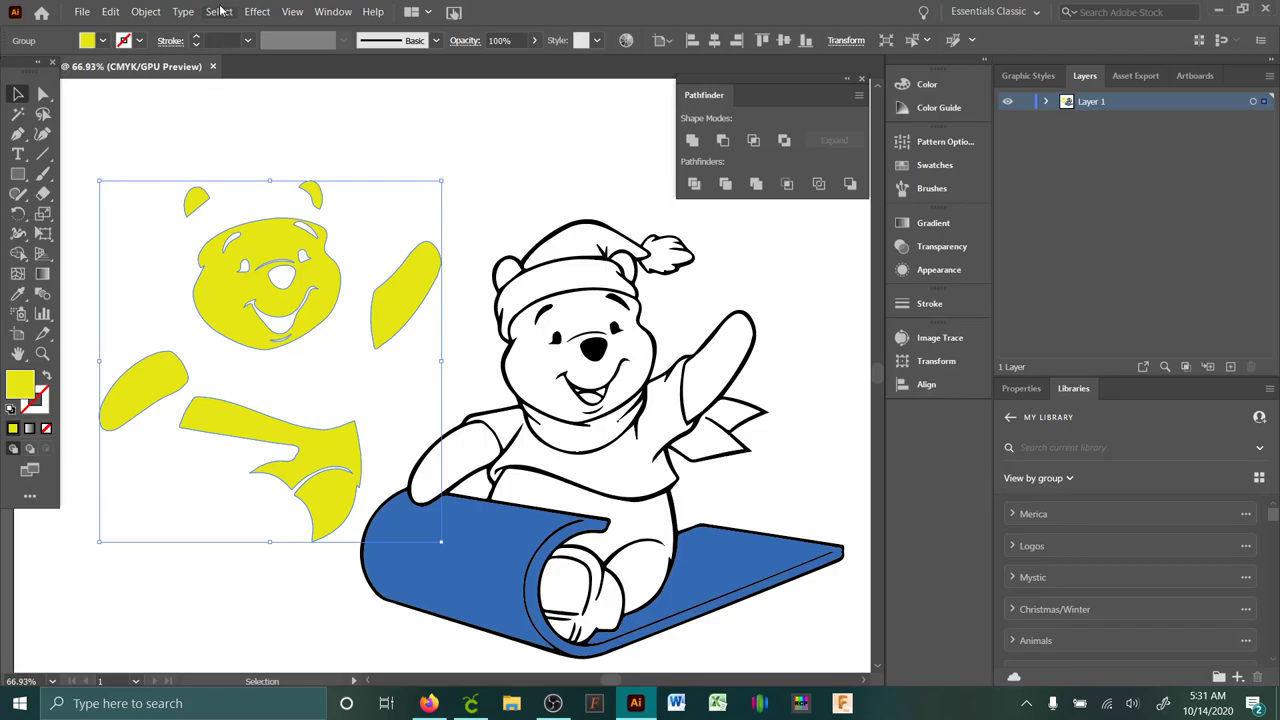
{"action": "left_click", "coordinate": [110, 13]}
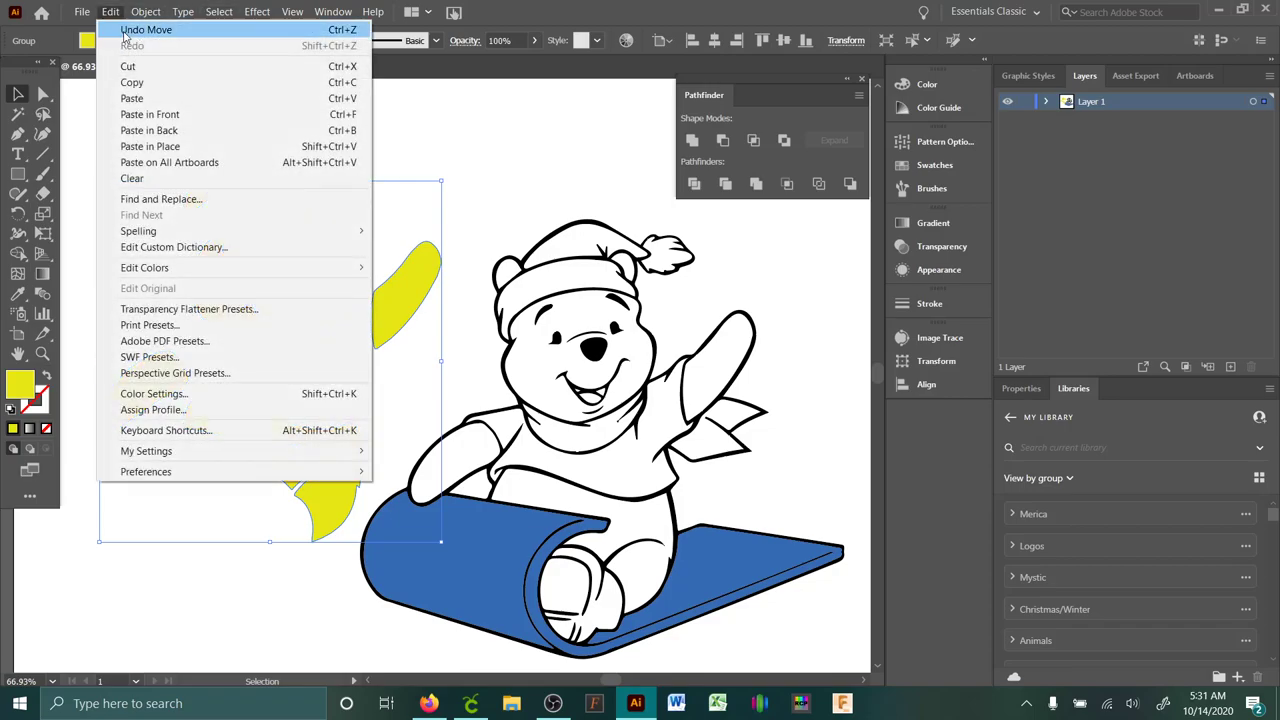
{"action": "left_click", "coordinate": [130, 29]}
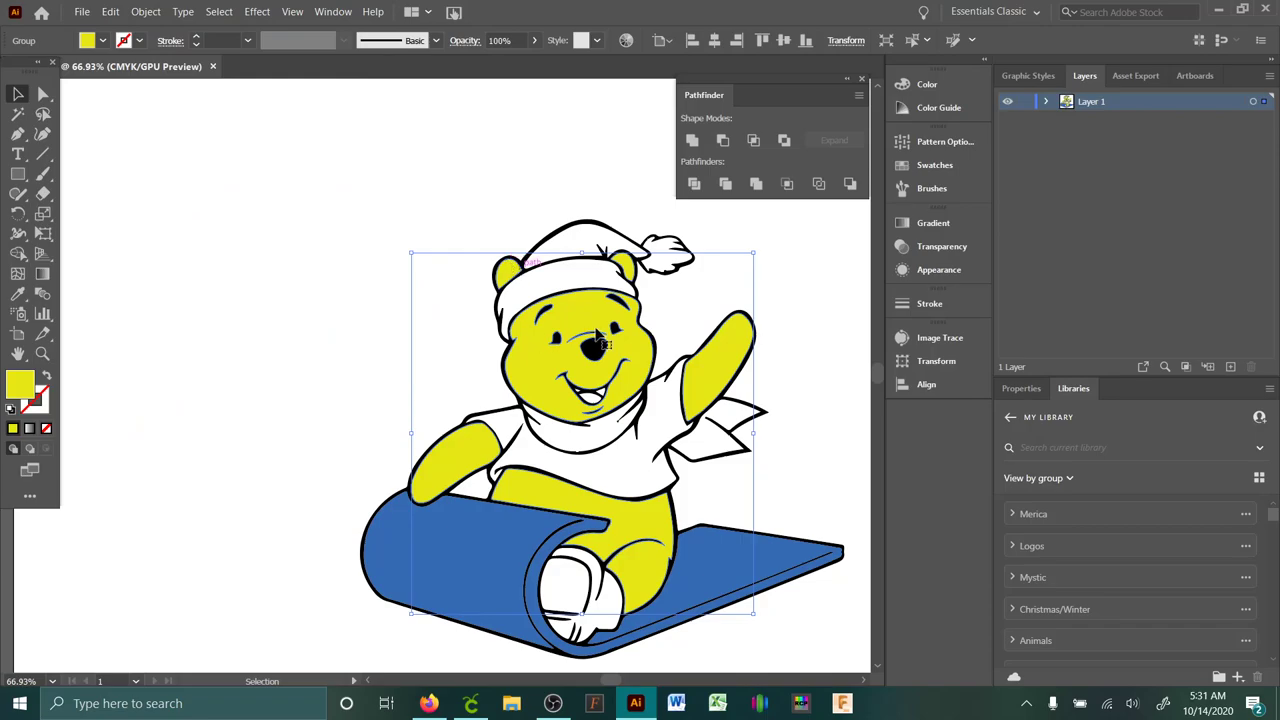
{"action": "key", "text": "ctrl+z"}
{"action": "left_click", "coordinate": [259, 240]}
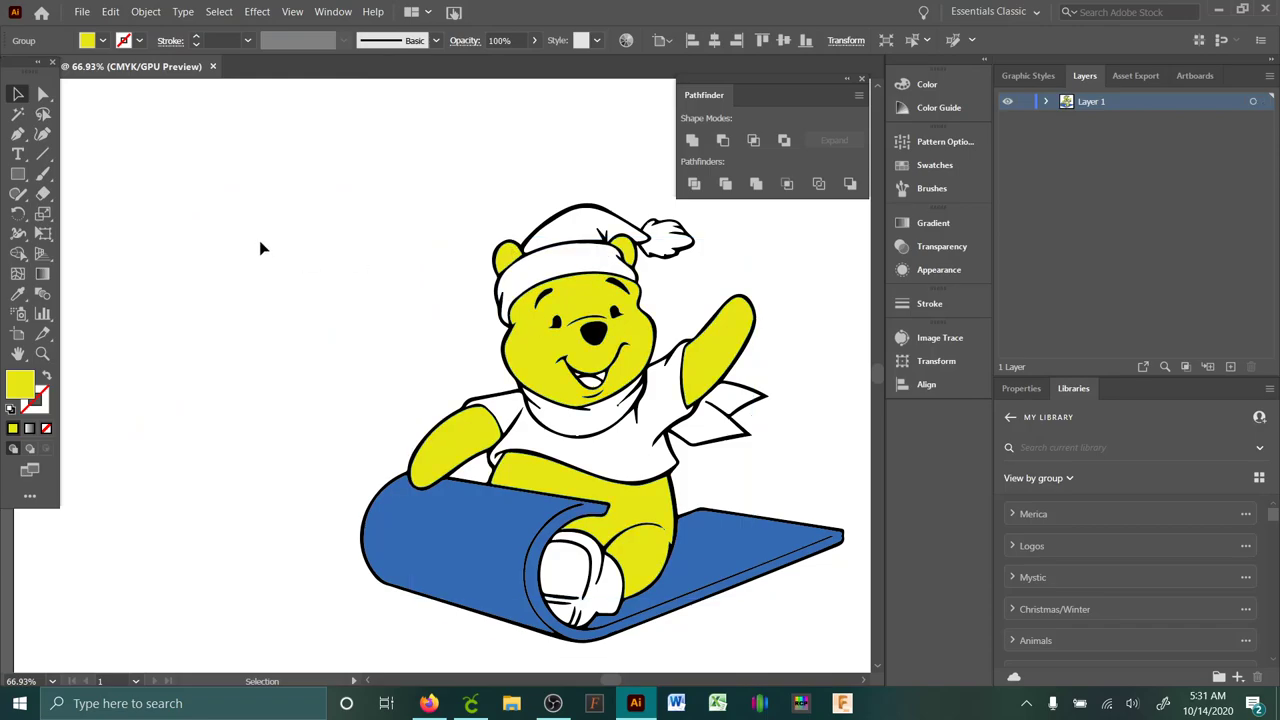
- Shape-build the hat's top region and give it a red fill
{"action": "left_click", "coordinate": [43, 94]}
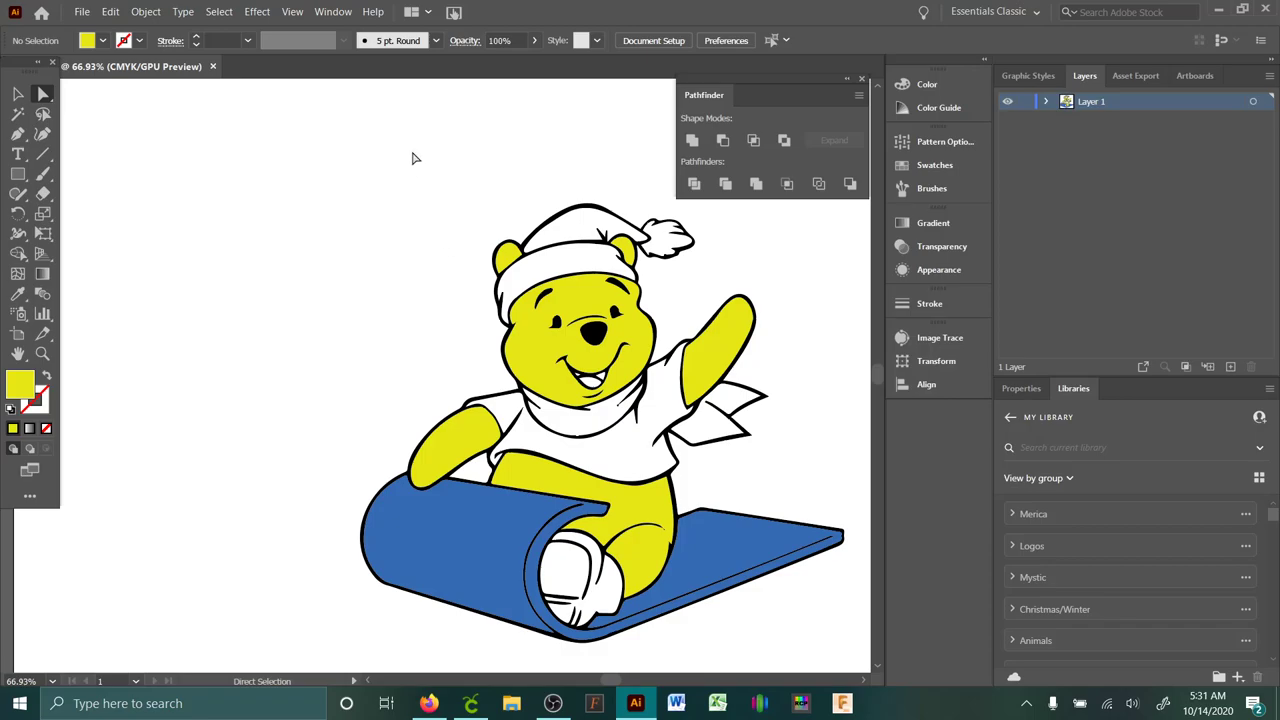
{"action": "left_click_drag", "start_coordinate": [410, 146], "coordinate": [744, 326]}
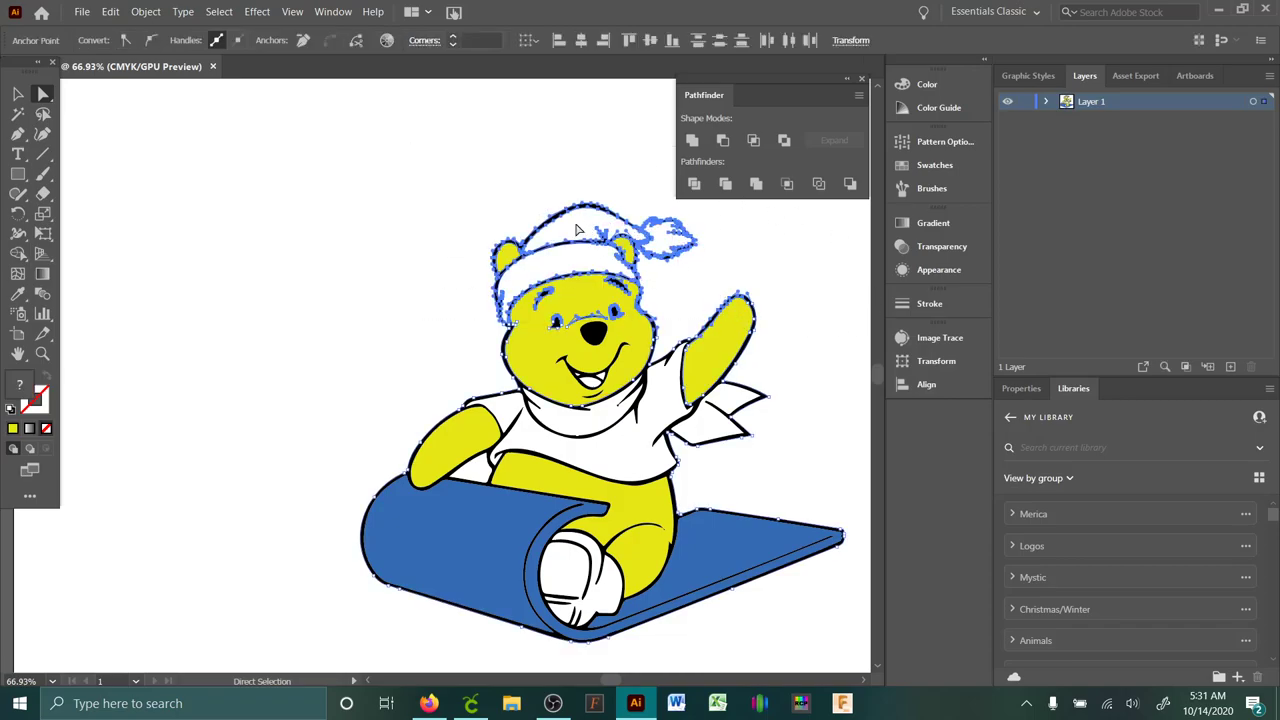
{"action": "left_click", "coordinate": [17, 254]}
{"action": "left_click", "coordinate": [586, 216]}
{"action": "left_click", "coordinate": [43, 93]}
{"action": "left_click", "coordinate": [595, 224]}
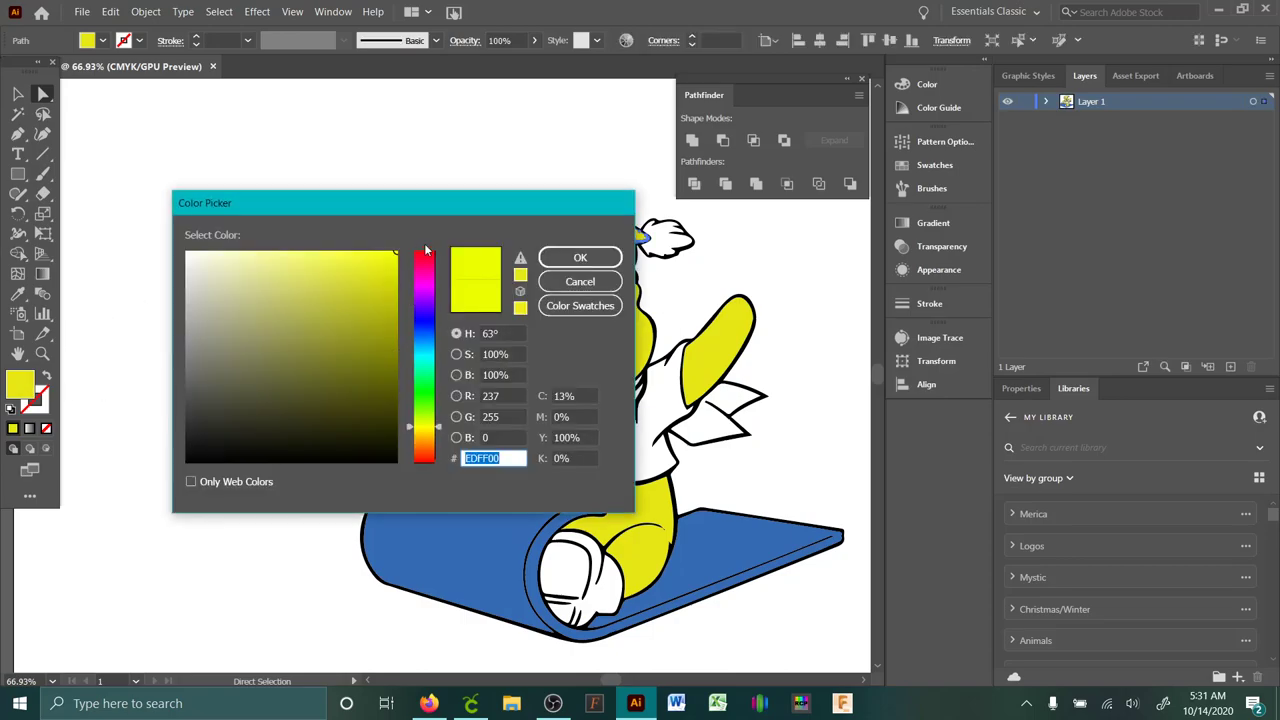
{"action": "left_click", "coordinate": [427, 263]}
{"action": "left_click", "coordinate": [580, 257]}
{"action": "left_click", "coordinate": [394, 180]}
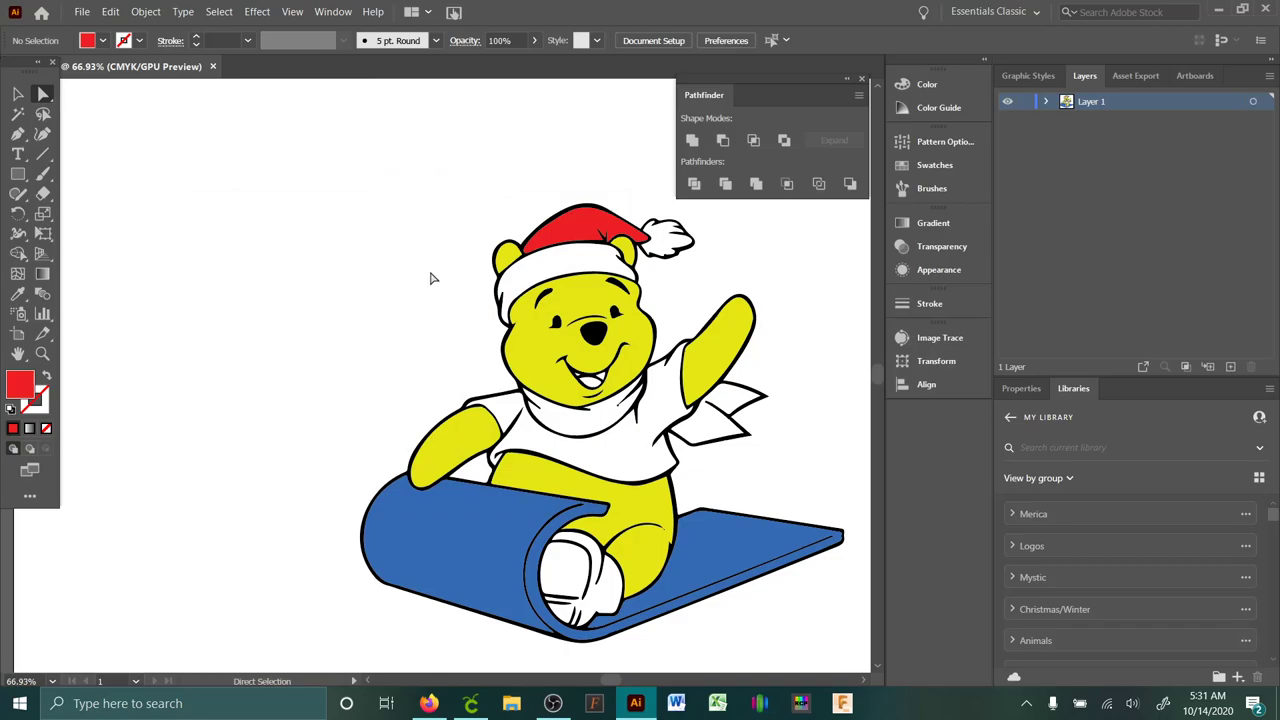
- Shape-build the shirt and feet regions in red, then undo that merge
{"action": "left_click_drag", "start_coordinate": [297, 153], "coordinate": [763, 336]}
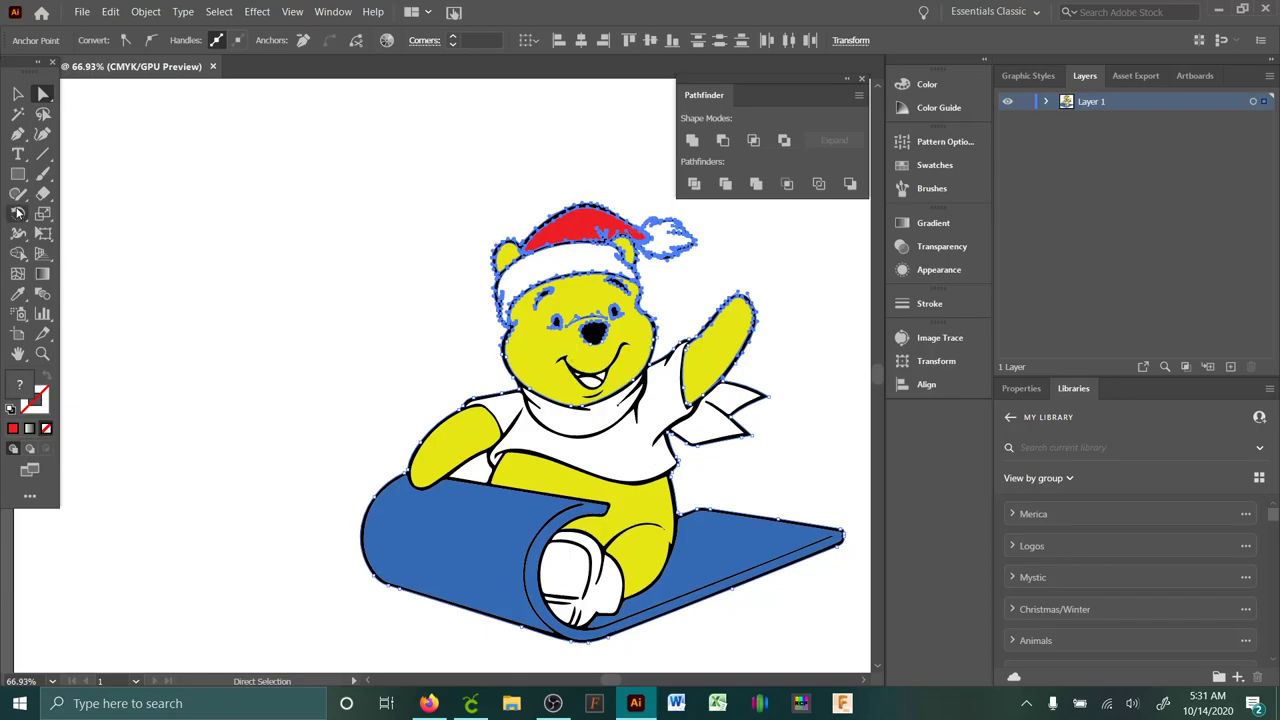
{"action": "left_click", "coordinate": [18, 253]}
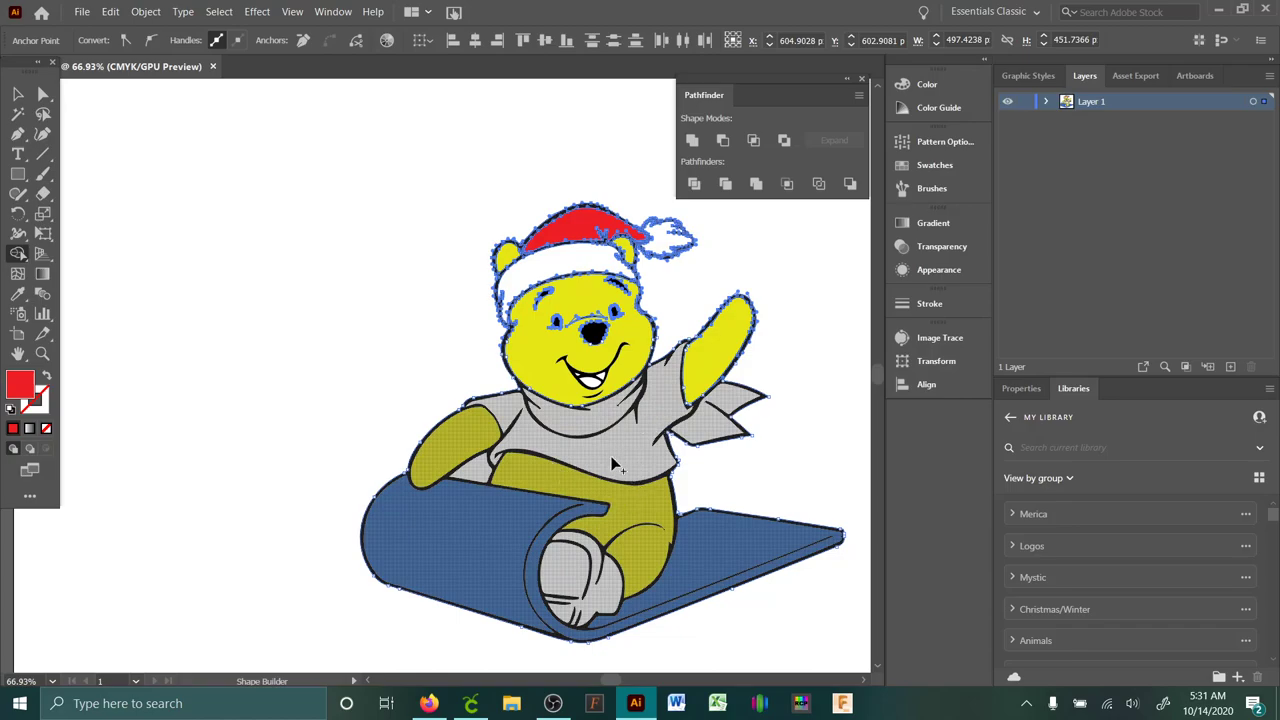
{"action": "left_click", "coordinate": [570, 450]}
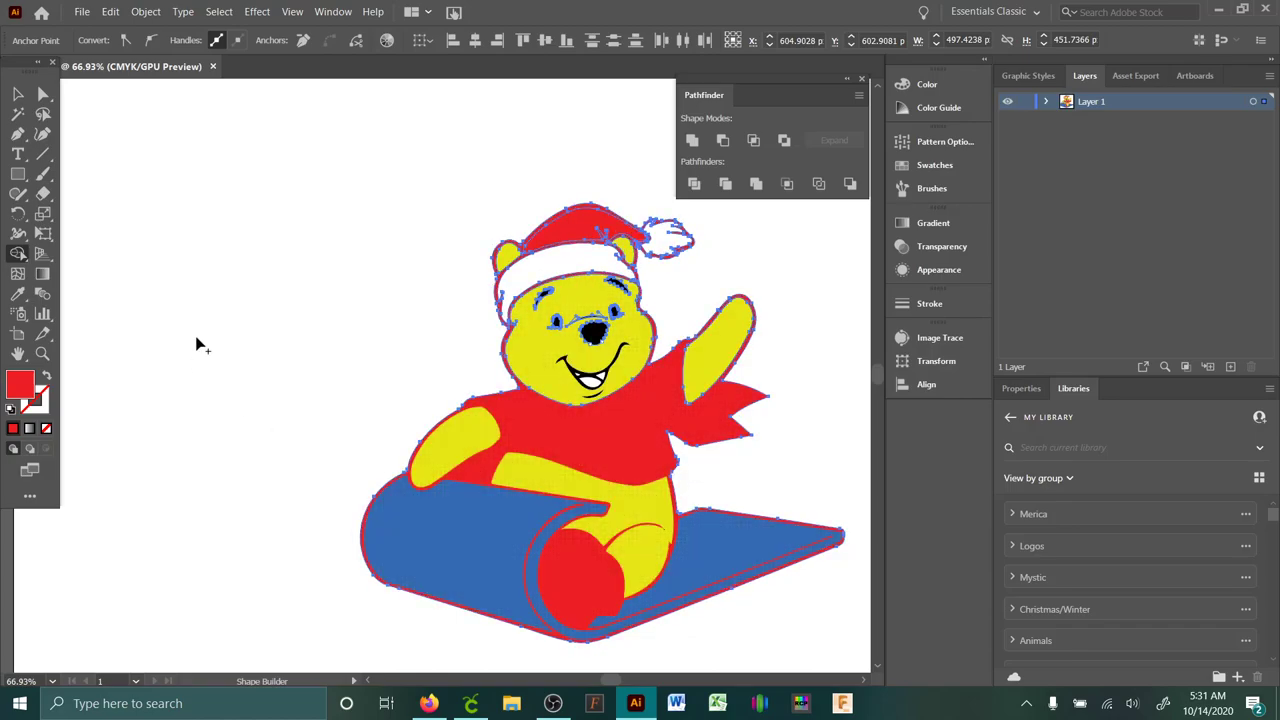
{"action": "left_click", "coordinate": [43, 93]}
{"action": "left_click", "coordinate": [110, 12]}
{"action": "left_click", "coordinate": [148, 30]}
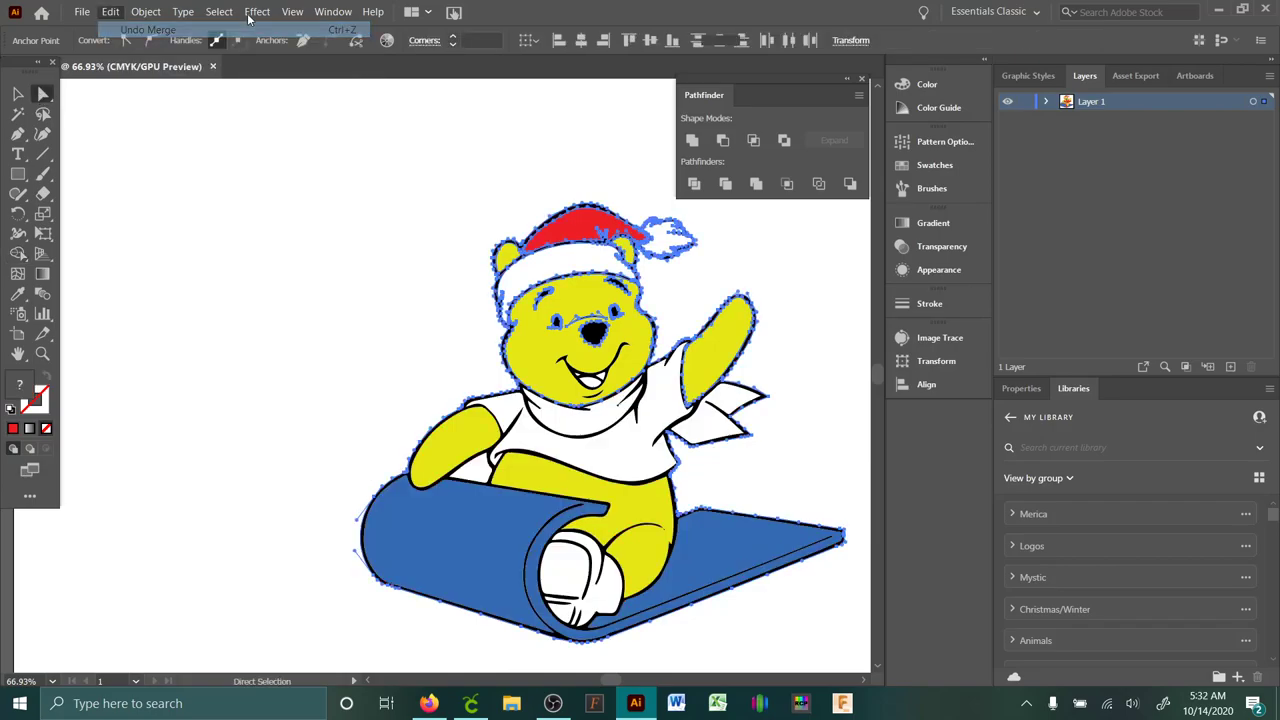
{"action": "left_click", "coordinate": [350, 272]}
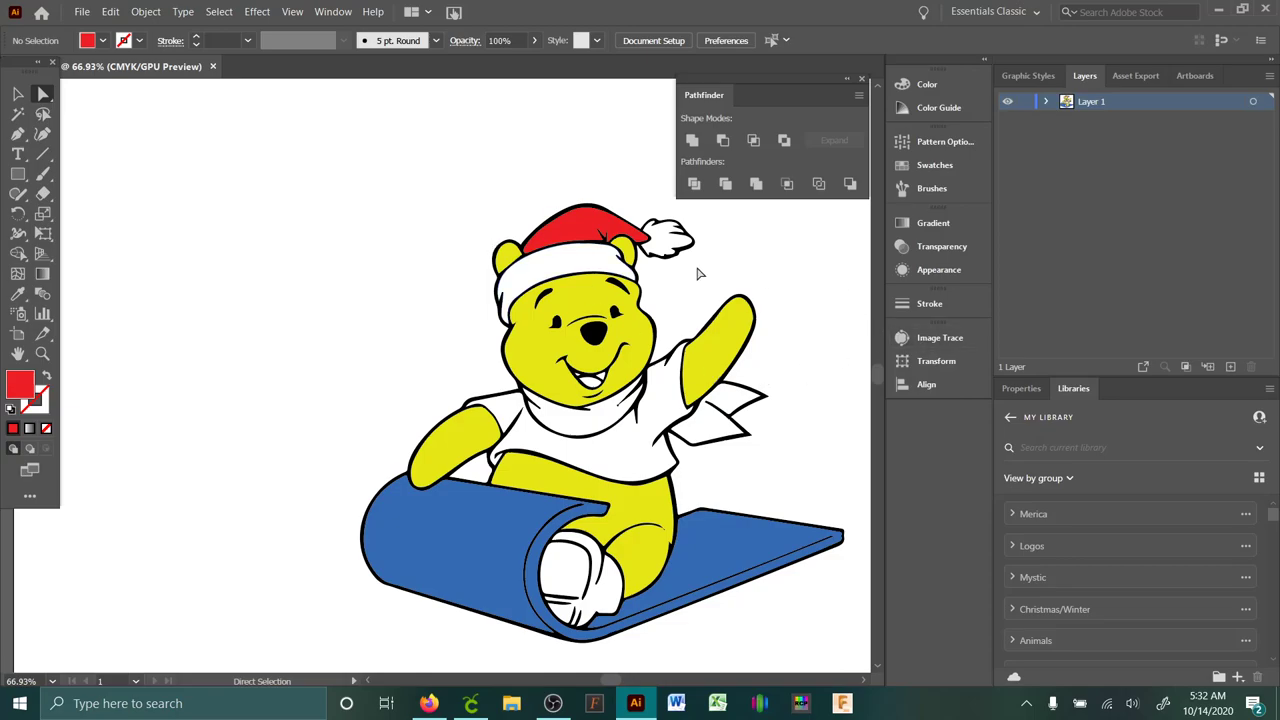
- Shape-build only Pooh's shirt region in red and deselect
{"action": "left_click_drag", "start_coordinate": [362, 177], "coordinate": [741, 494]}
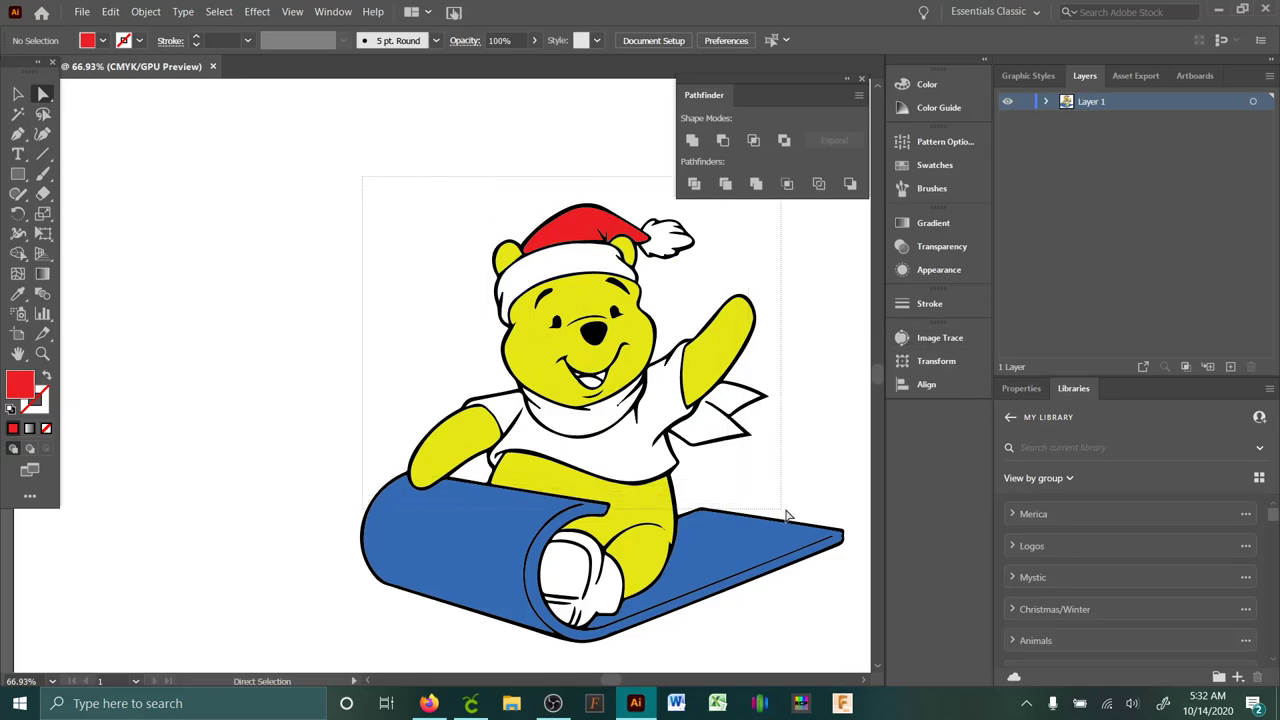
{"action": "key", "text": "ctrl+a"}
{"action": "key", "text": "shift+m"}
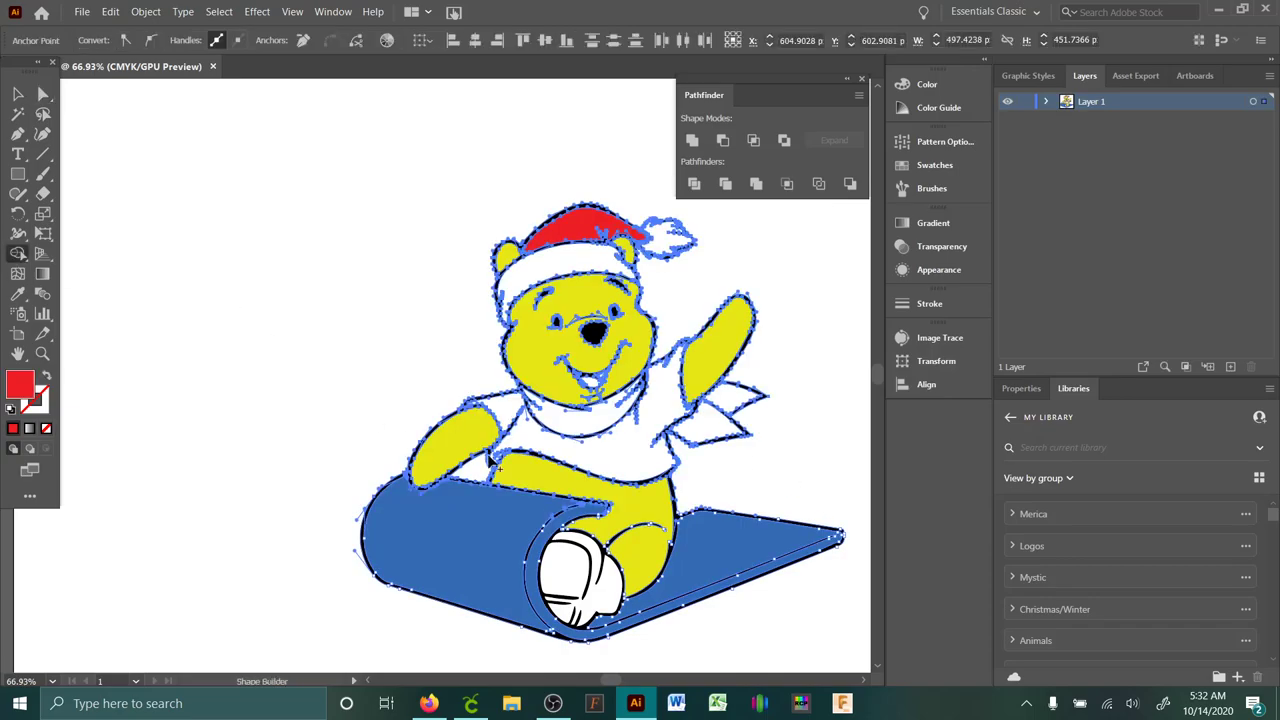
{"action": "left_click", "coordinate": [527, 428]}
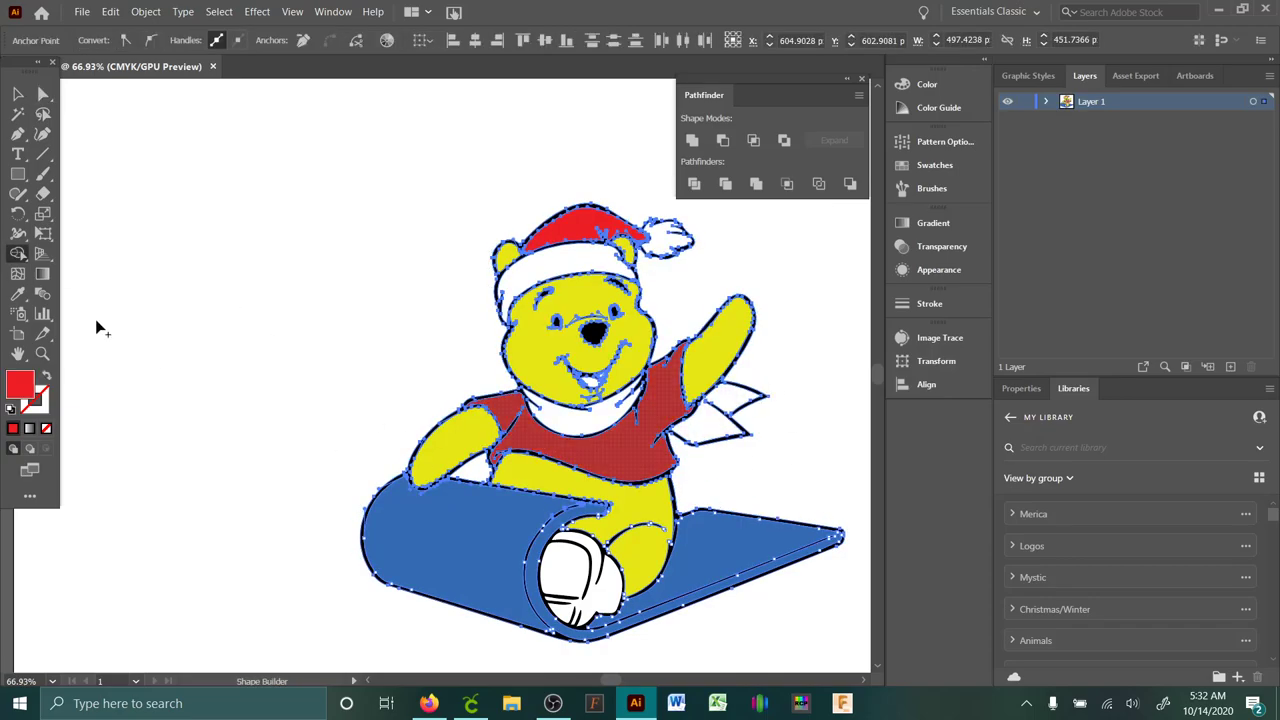
{"action": "left_click", "coordinate": [43, 94]}
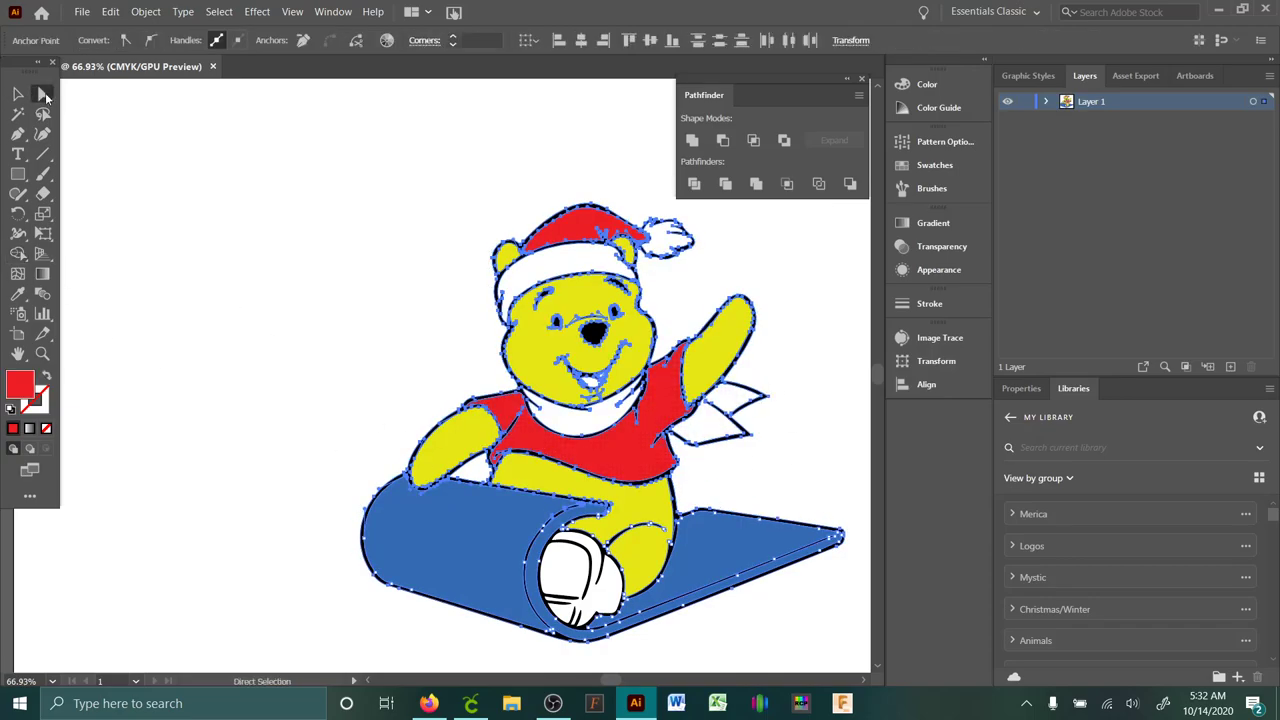
{"action": "left_click", "coordinate": [368, 188]}
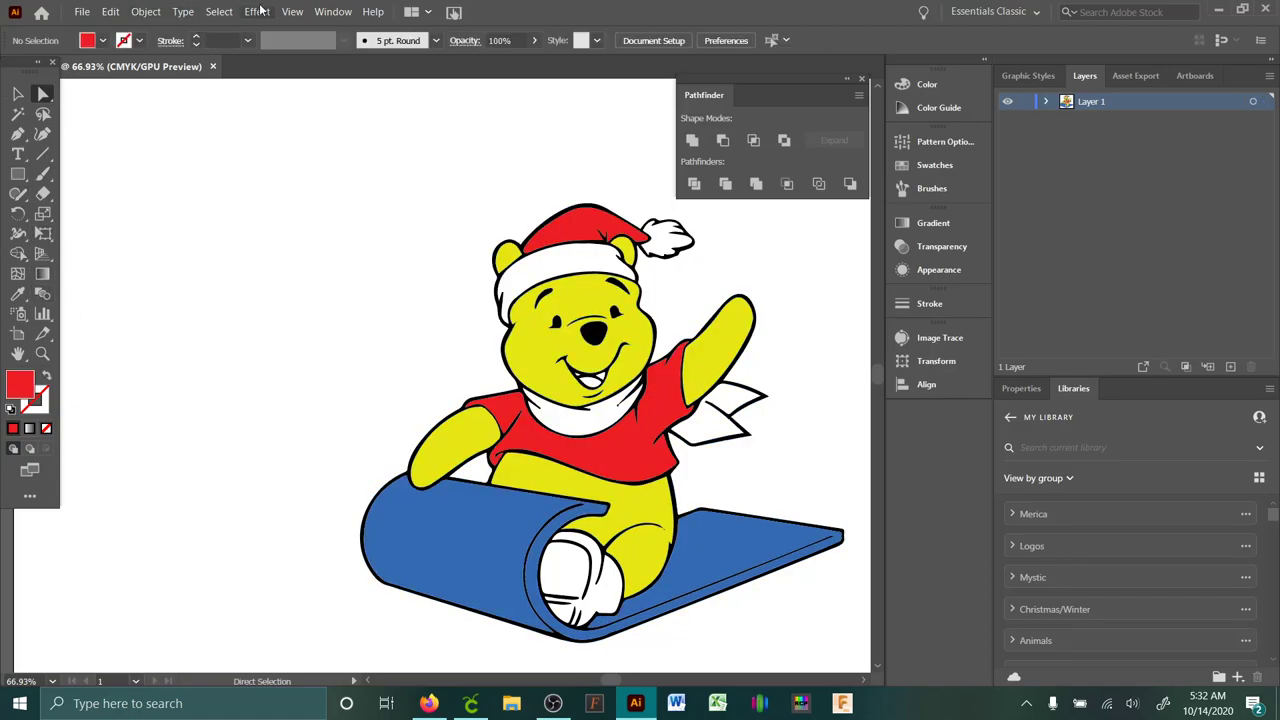
- Select all red pieces via Select > Same fill and unite them into one shape
{"action": "left_click", "coordinate": [219, 11]}
{"action": "mouse_move", "coordinate": [260, 151]}
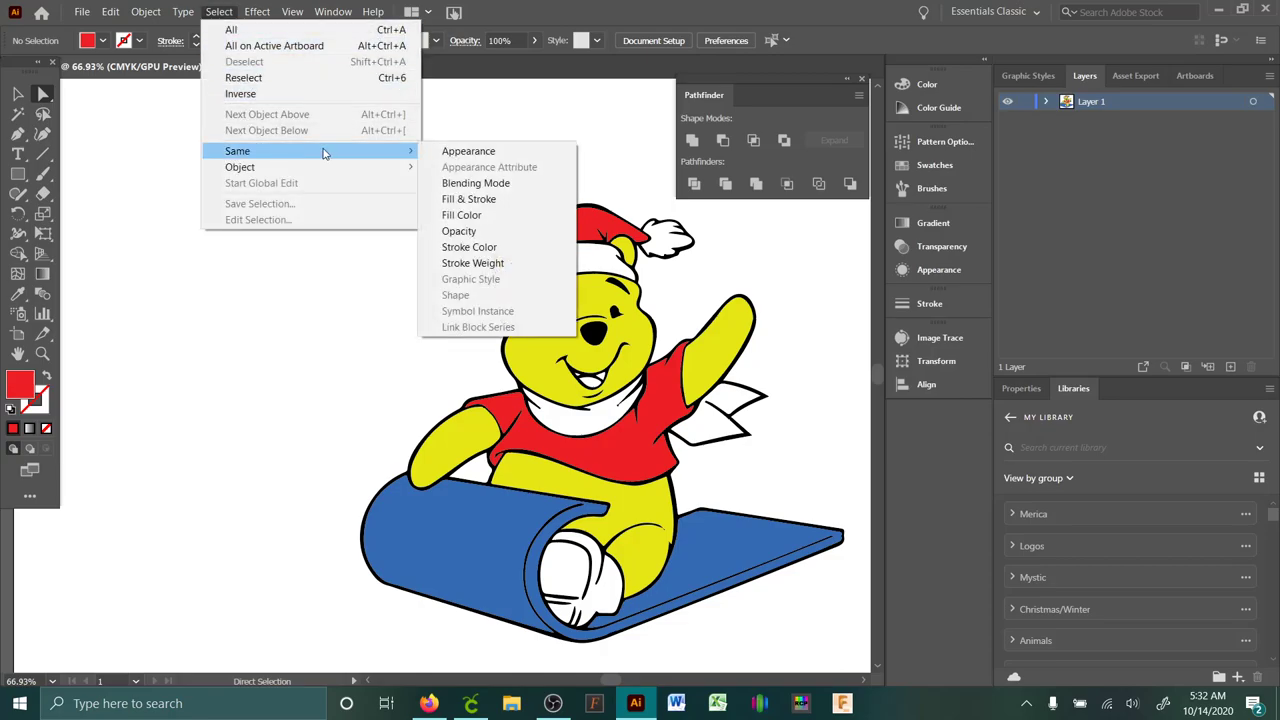
{"action": "left_click", "coordinate": [489, 205]}
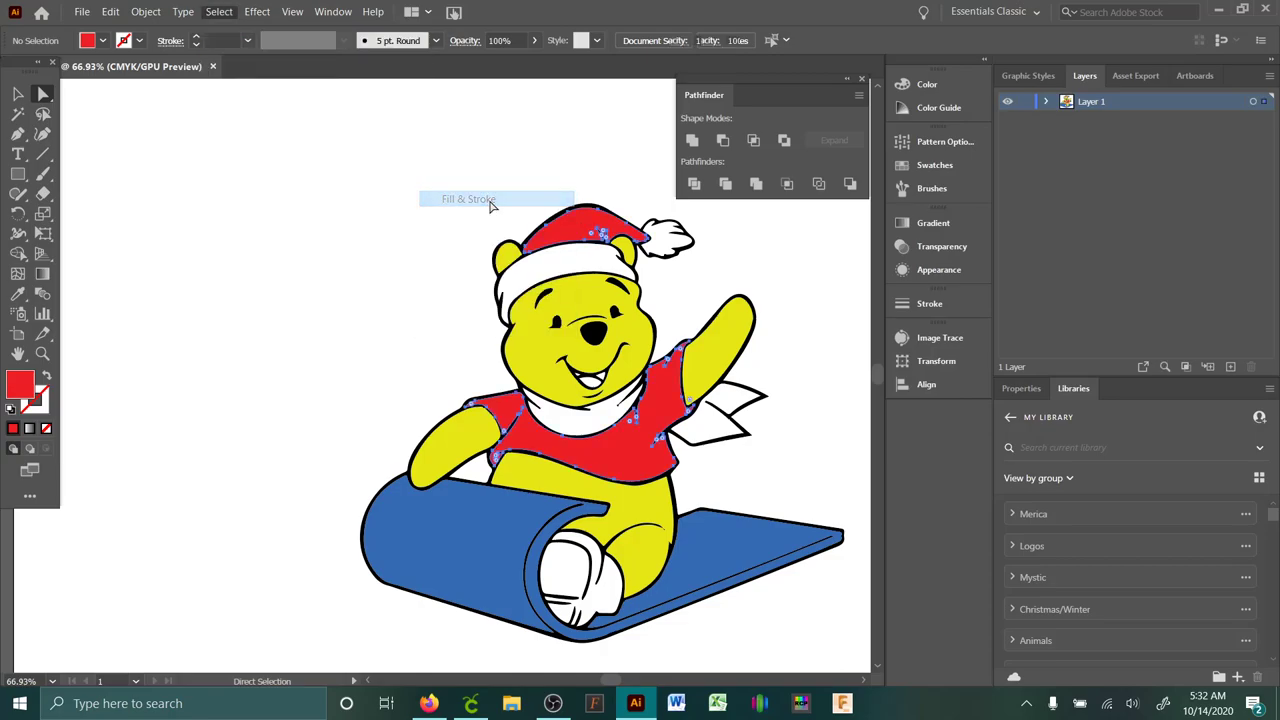
{"action": "left_click", "coordinate": [692, 141]}
{"action": "left_click", "coordinate": [337, 214]}
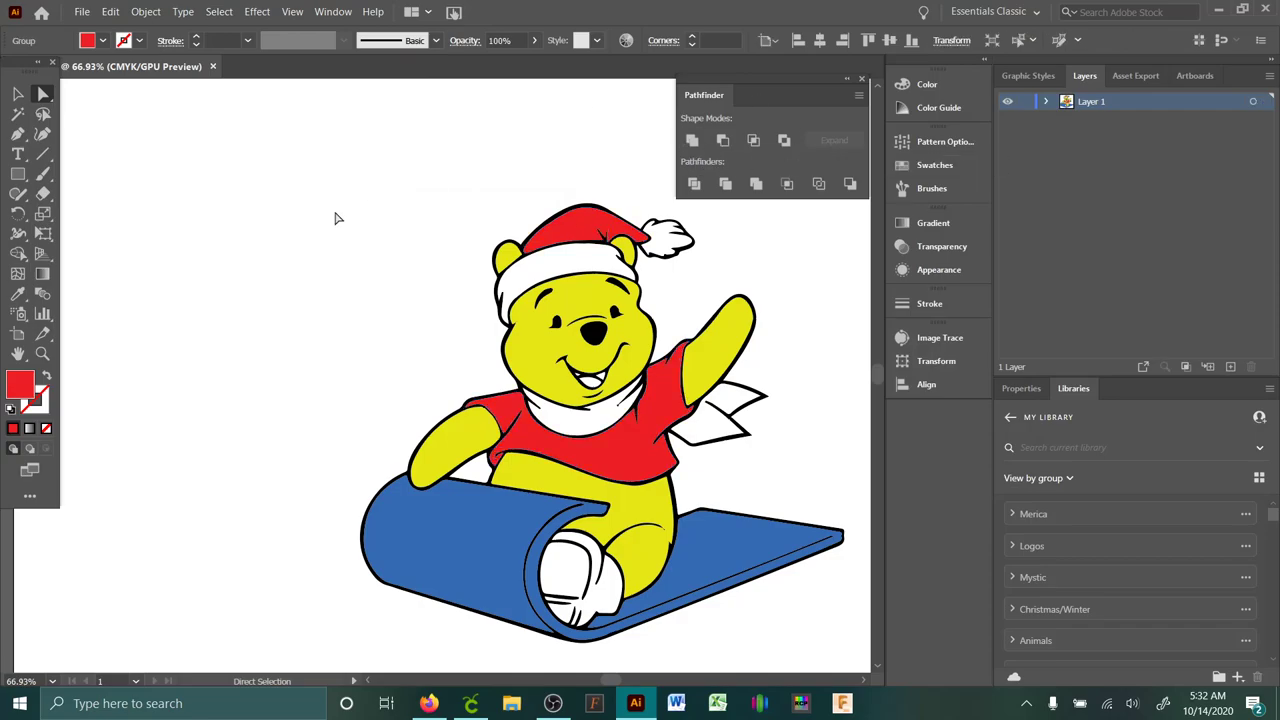
- Fill the scarf under Pooh's chin and the scarf tail with green
{"action": "double_click", "coordinate": [18, 385]}
{"action": "left_click_drag", "start_coordinate": [423, 300], "coordinate": [437, 397]}
{"action": "left_click", "coordinate": [580, 257]}
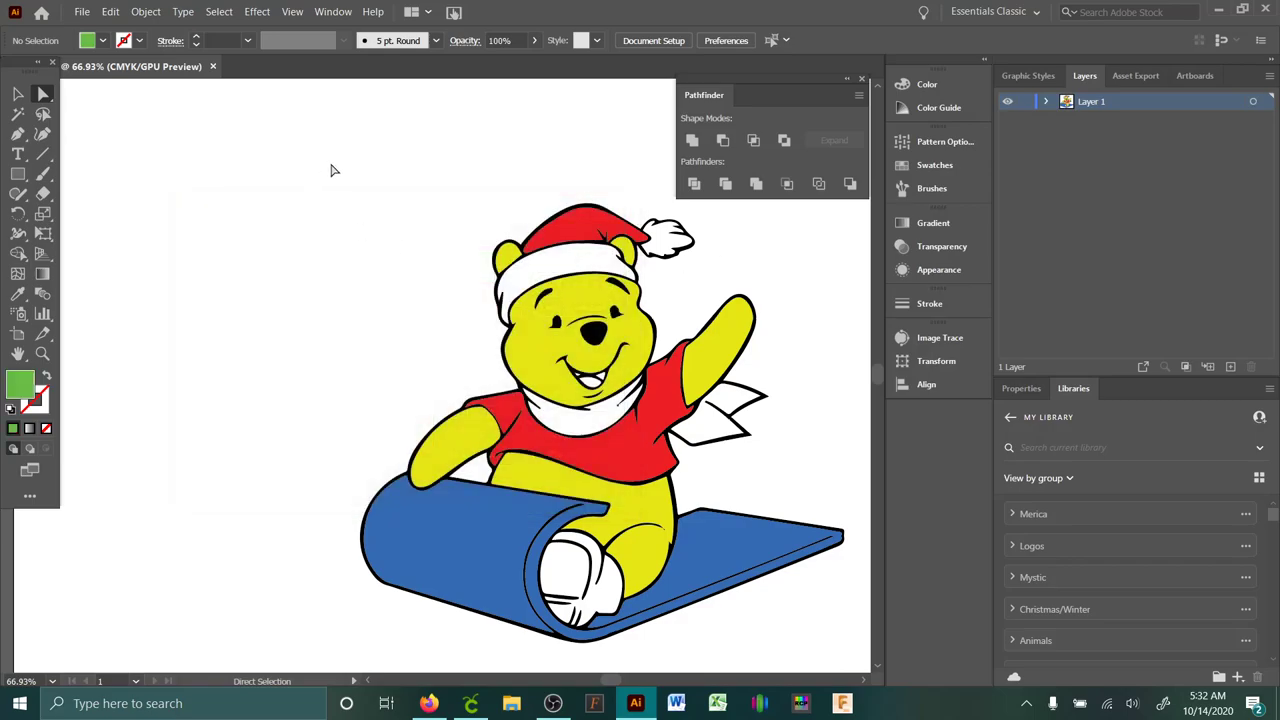
{"action": "mouse_move", "coordinate": [338, 175]}
{"action": "left_mouse_down"}
{"action": "mouse_move", "coordinate": [804, 522]}
{"action": "mouse_move", "coordinate": [836, 528]}
{"action": "left_mouse_up"}
{"action": "key", "text": "q"}
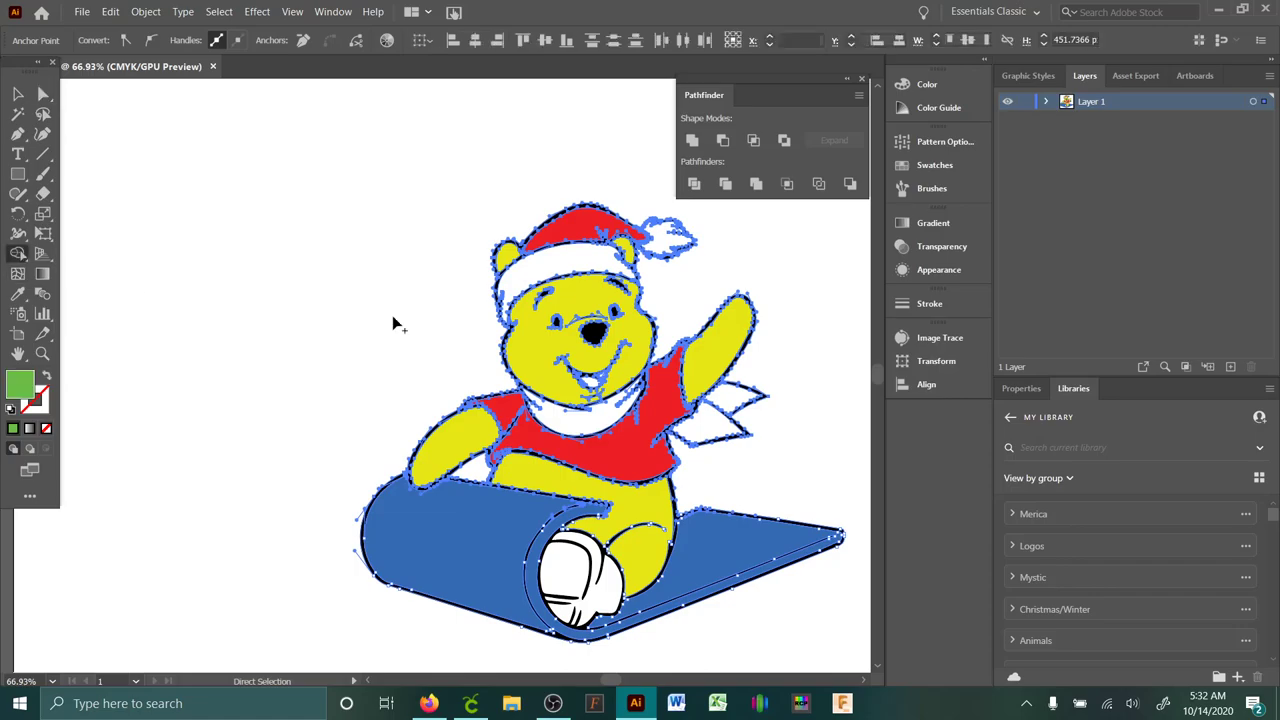
{"action": "left_click", "coordinate": [590, 408]}
{"action": "left_click", "coordinate": [722, 412]}
- Select all the green scarf pieces by same fill and merge them into one shape
{"action": "left_click", "coordinate": [43, 93]}
{"action": "left_click", "coordinate": [333, 206]}
{"action": "left_click", "coordinate": [219, 11]}
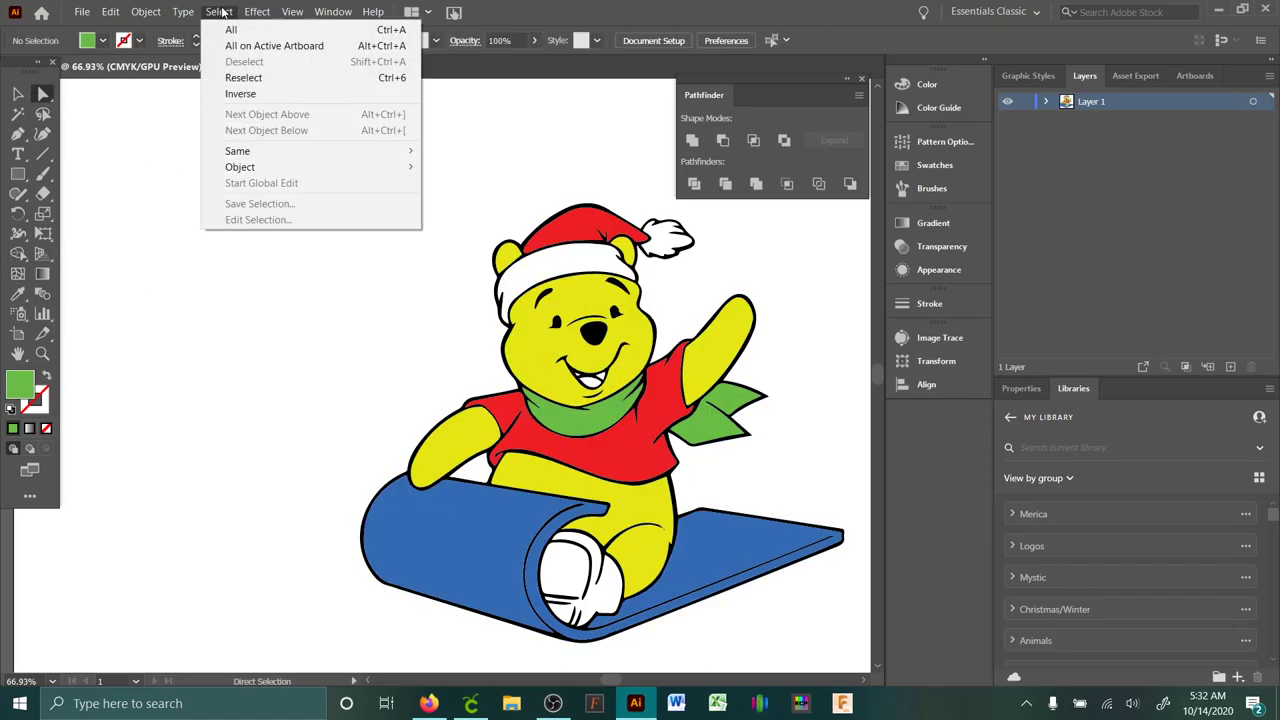
{"action": "left_click", "coordinate": [470, 199]}
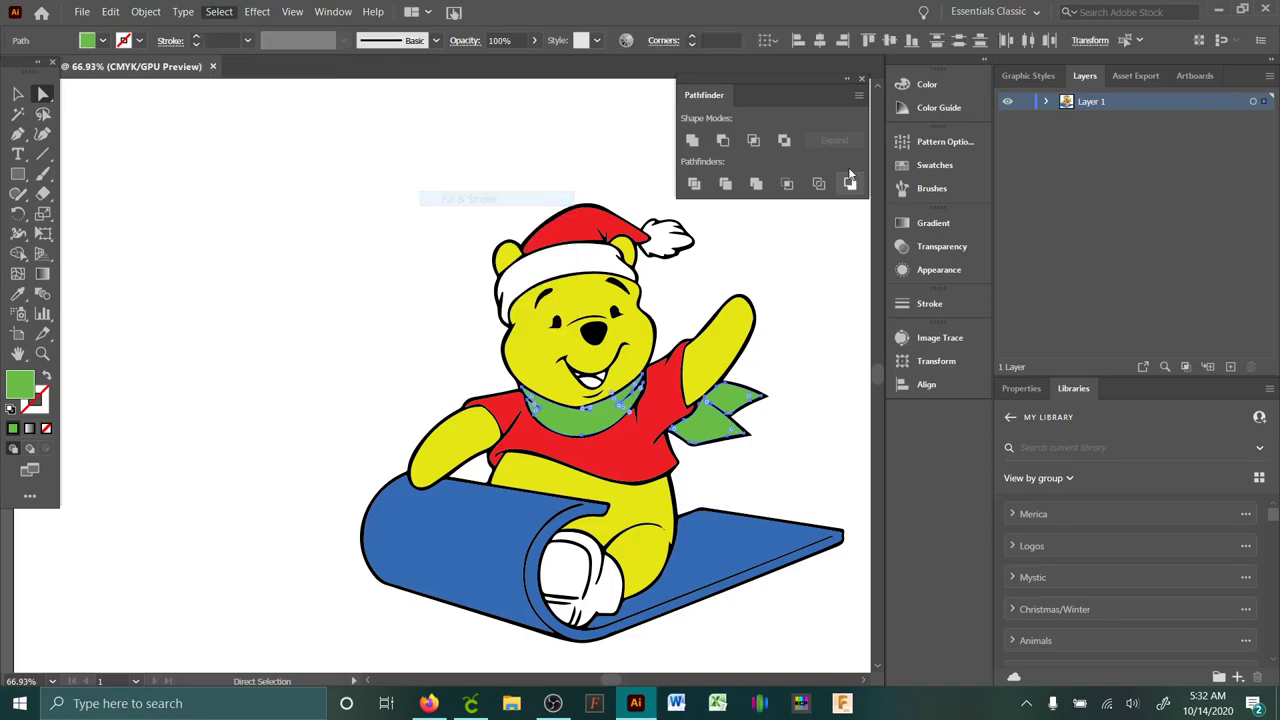
{"action": "left_click", "coordinate": [692, 143]}
{"action": "left_click", "coordinate": [231, 197]}
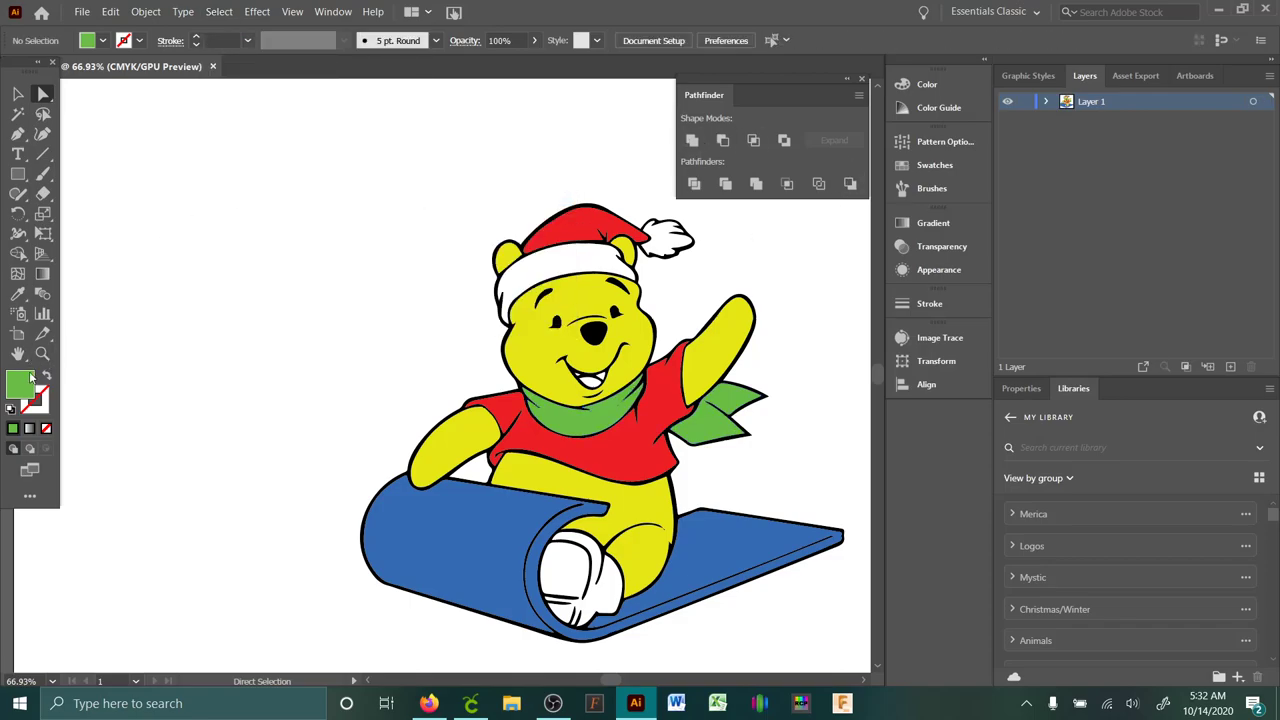
- Fill both parts of the white foot on the sled with light purple
{"action": "double_click", "coordinate": [27, 386]}
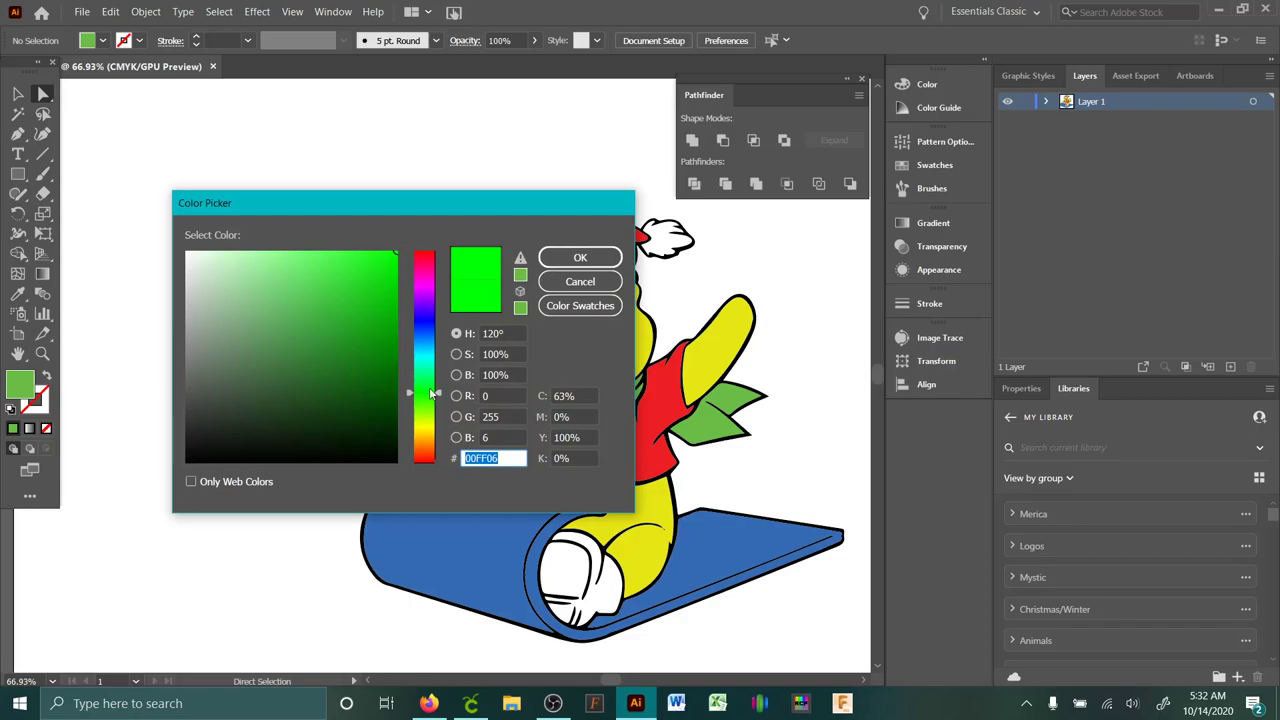
{"action": "left_click_drag", "start_coordinate": [432, 393], "coordinate": [434, 308]}
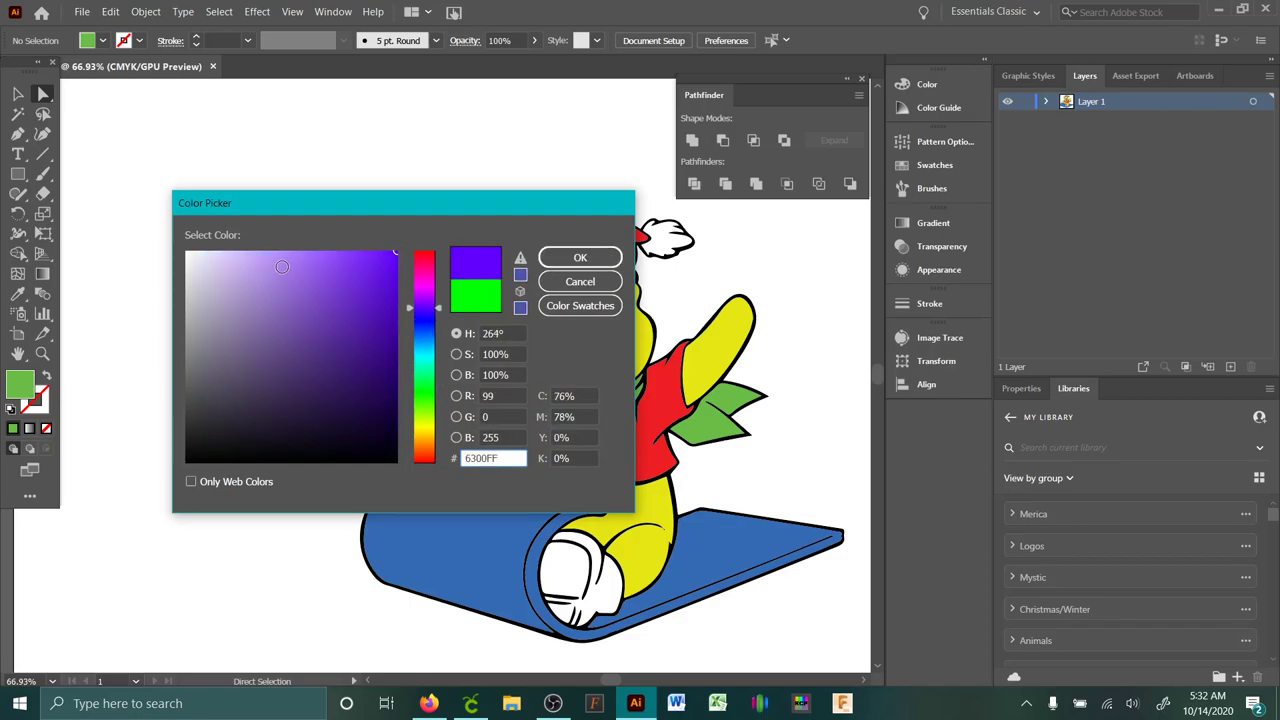
{"action": "left_click", "coordinate": [278, 294]}
{"action": "left_click", "coordinate": [580, 257]}
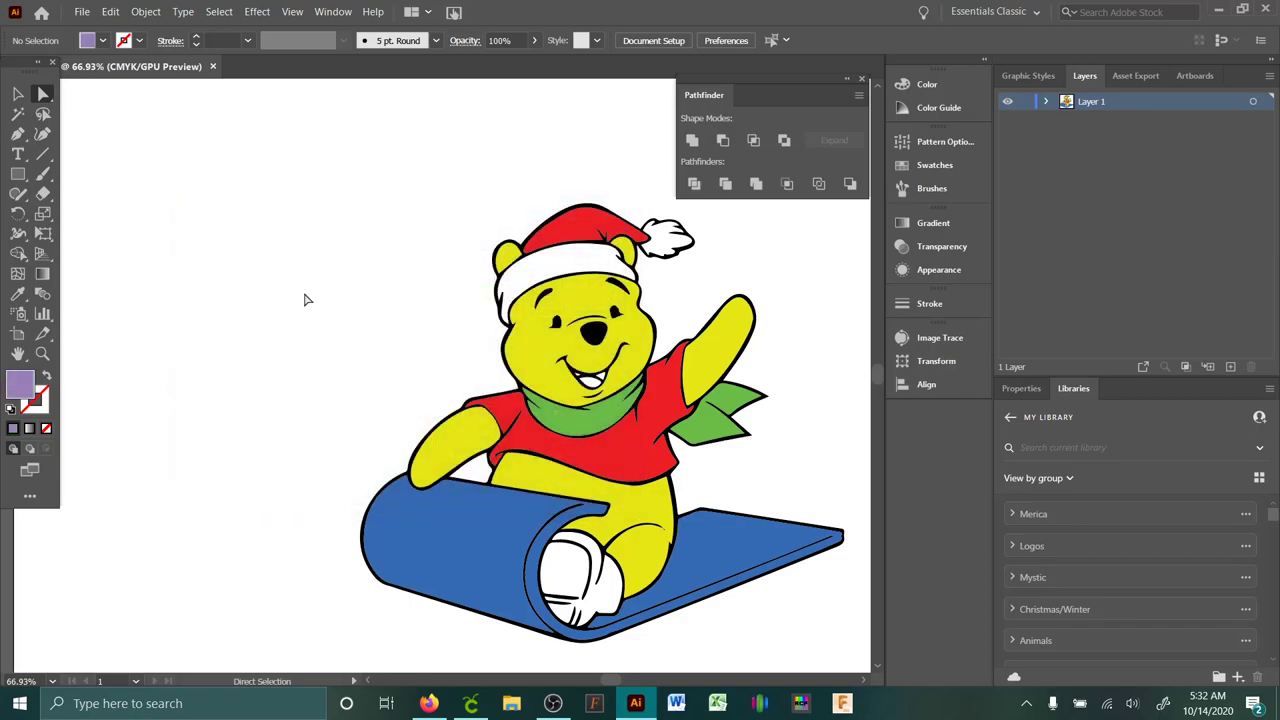
{"action": "left_click_drag", "start_coordinate": [194, 382], "coordinate": [34, 330]}
{"action": "key", "text": "ctrl+a"}
{"action": "left_click", "coordinate": [22, 255]}
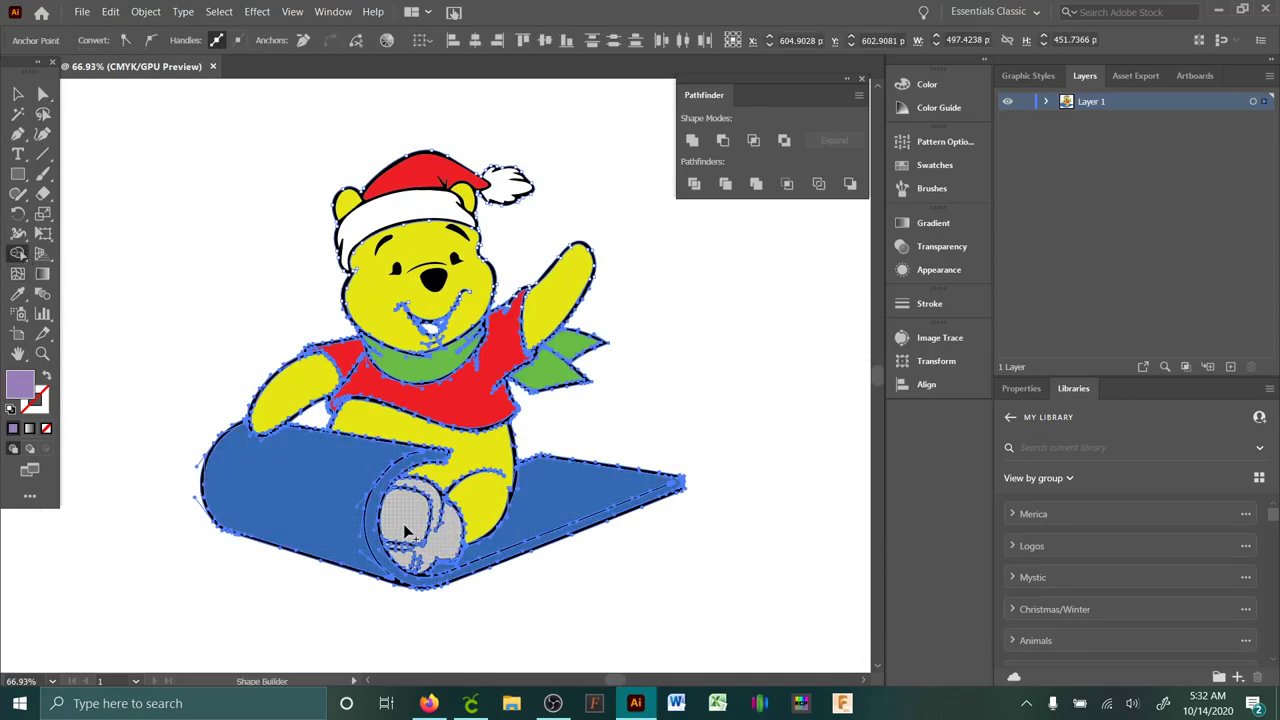
{"action": "left_click", "coordinate": [402, 520]}
- Deselect the artwork and sample white from it as the fill colour
{"action": "left_click", "coordinate": [43, 93]}
{"action": "left_click", "coordinate": [200, 166]}
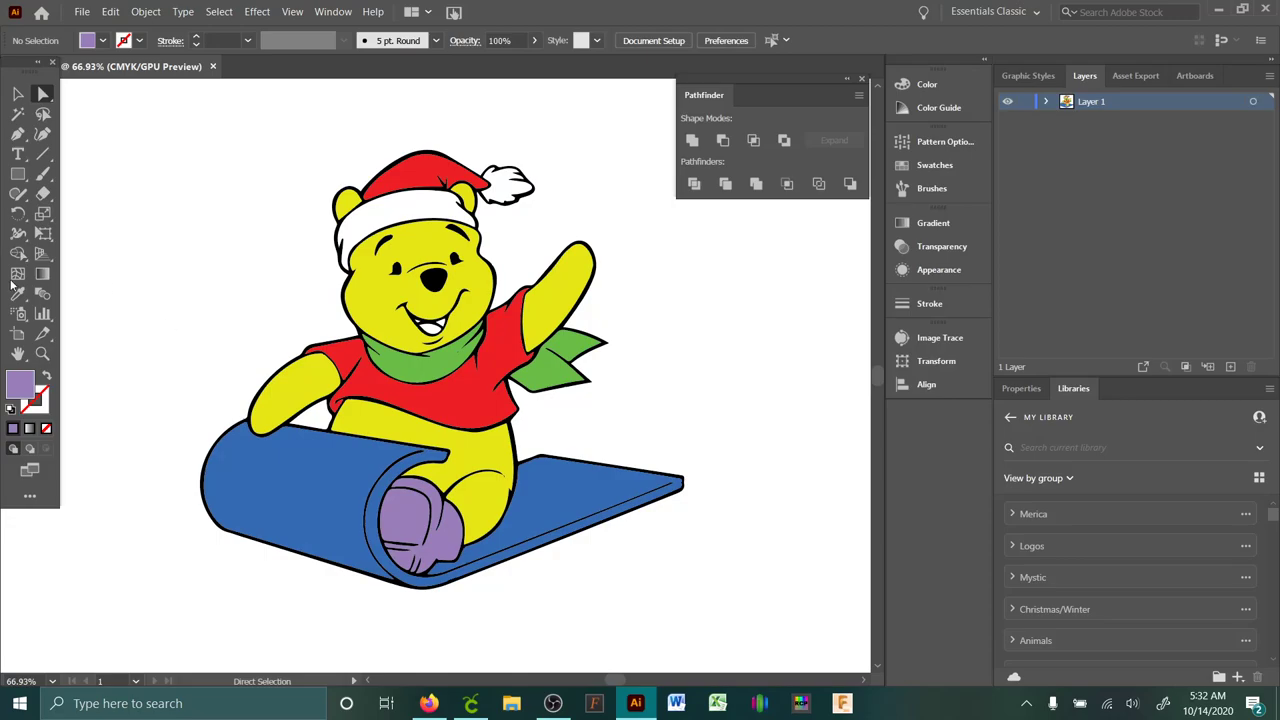
{"action": "key", "text": "i"}
{"action": "left_click", "coordinate": [181, 265]}
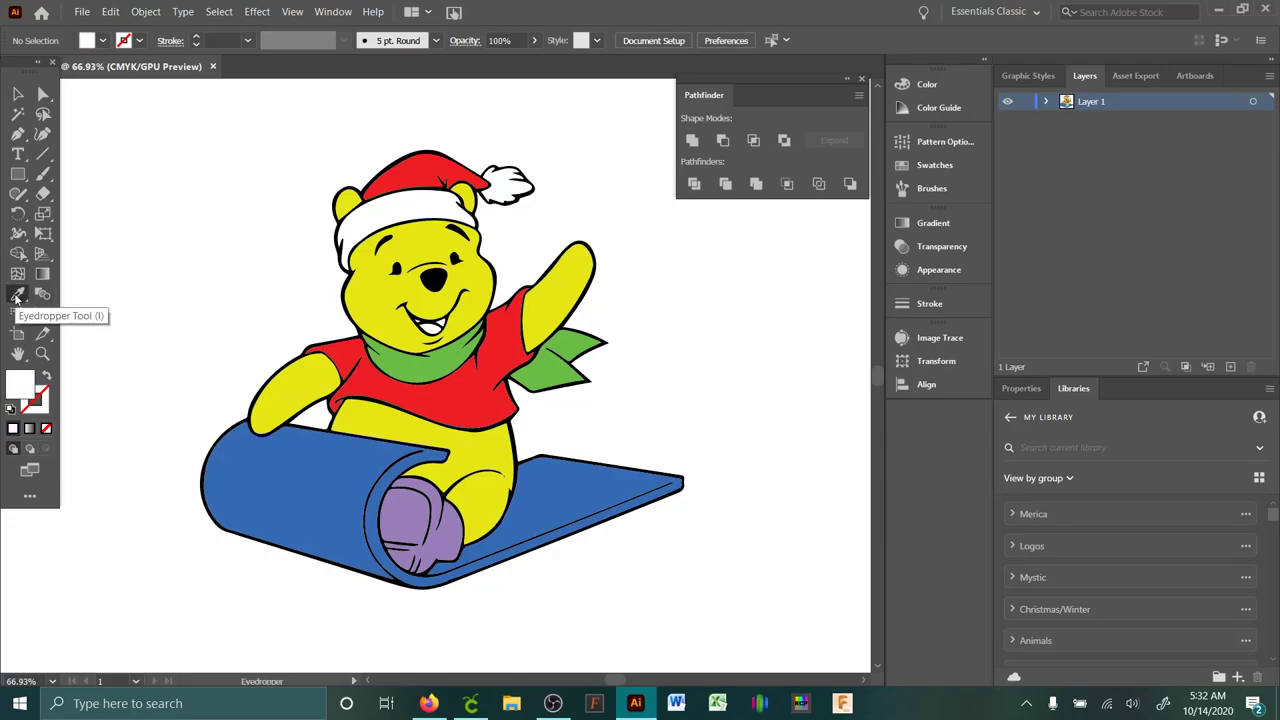
- Zoom in on Pooh's hat and fill the pom-pom region with white using Shape Builder
{"action": "left_click", "coordinate": [43, 93]}
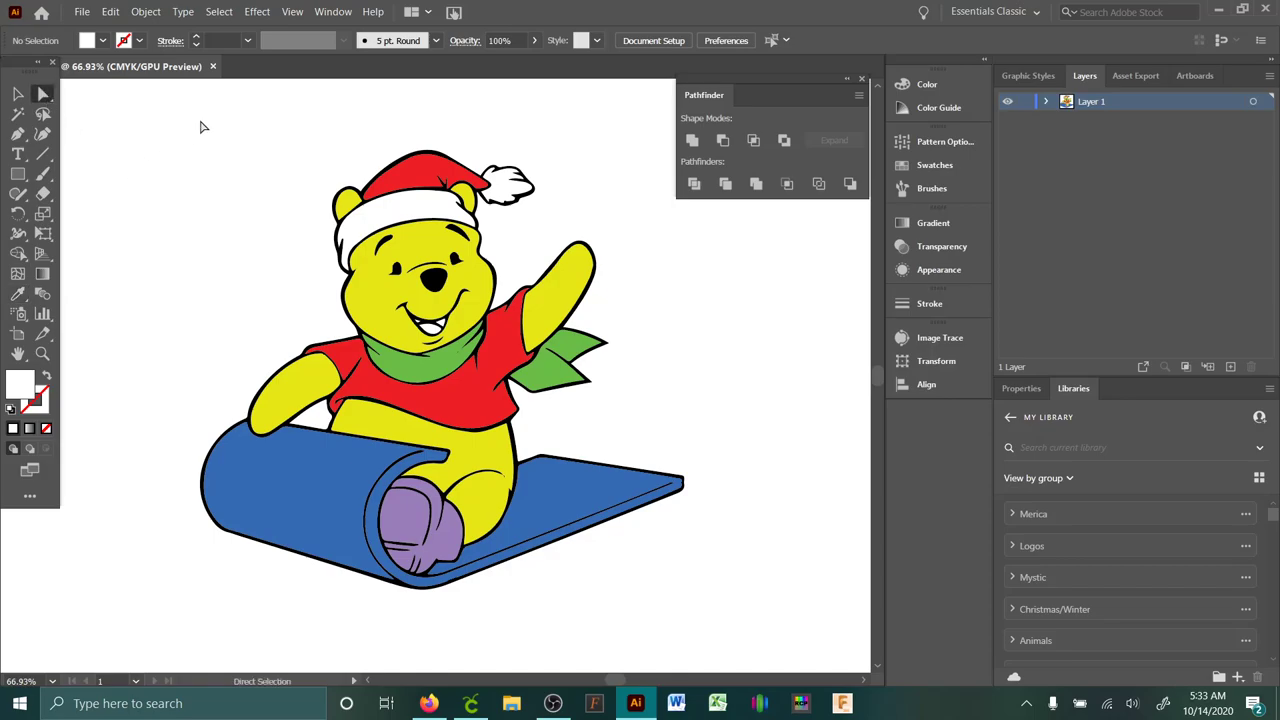
{"action": "left_click_drag", "start_coordinate": [204, 118], "coordinate": [636, 452]}
{"action": "key", "text": "z"}
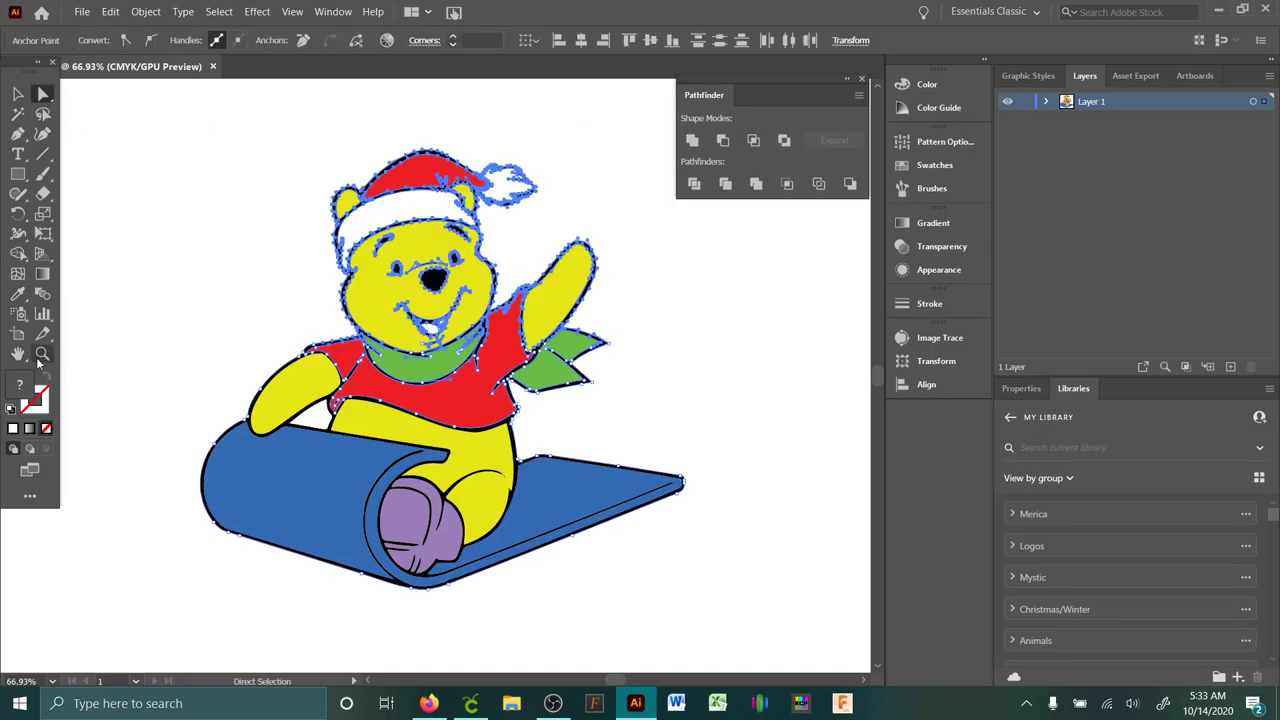
{"action": "left_click_drag", "start_coordinate": [483, 202], "coordinate": [690, 310]}
{"action": "left_click", "coordinate": [18, 253]}
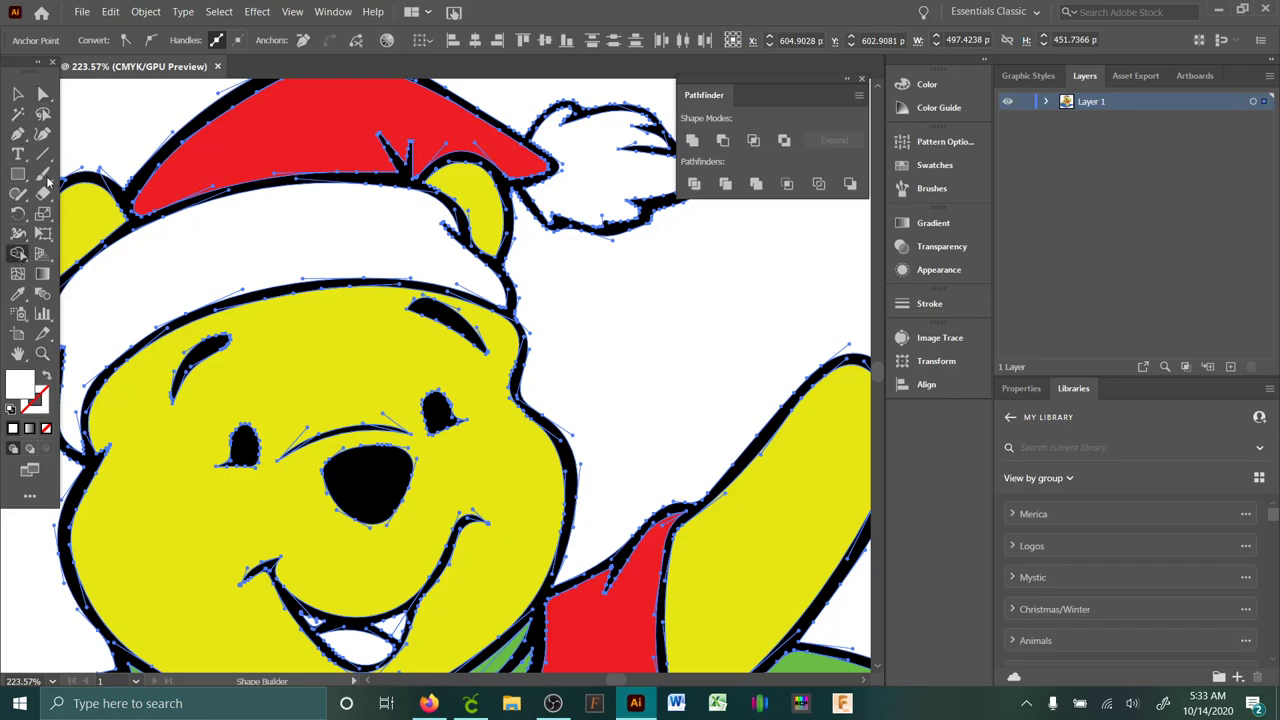
{"action": "left_click", "coordinate": [204, 268]}
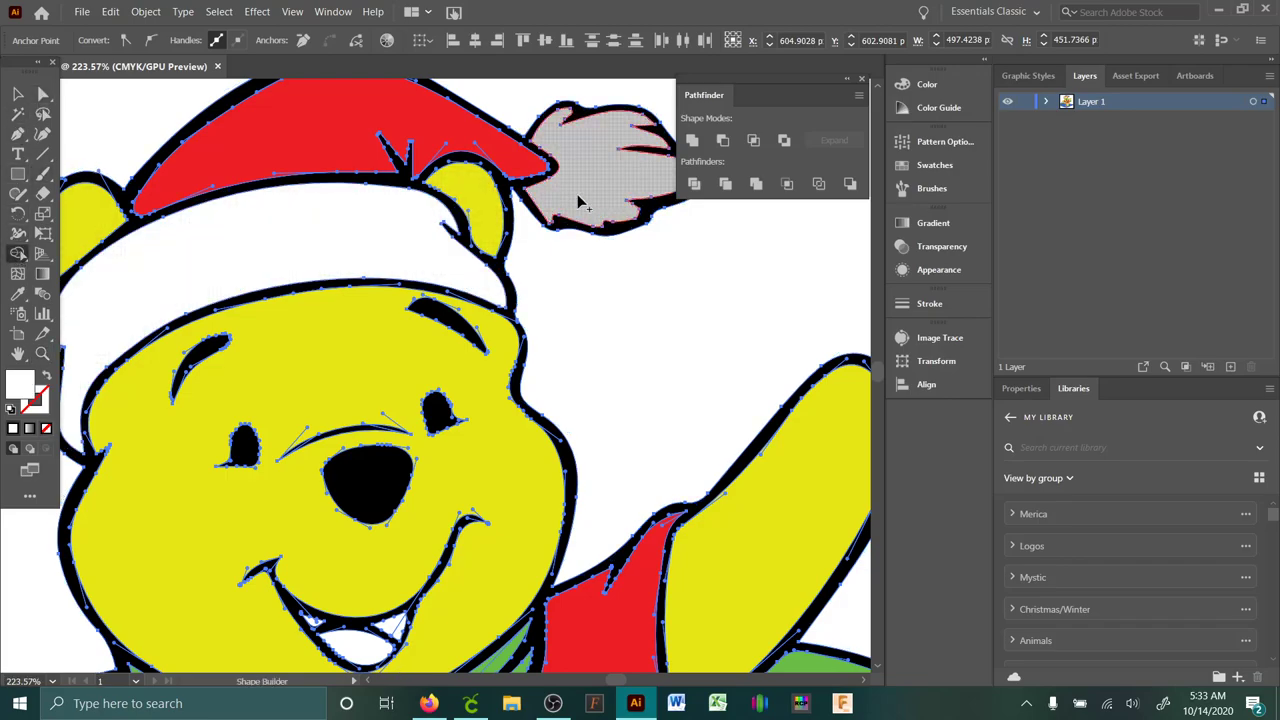
- Select every shape sharing the white fill and stroke via Select > Same
{"action": "left_click", "coordinate": [43, 97]}
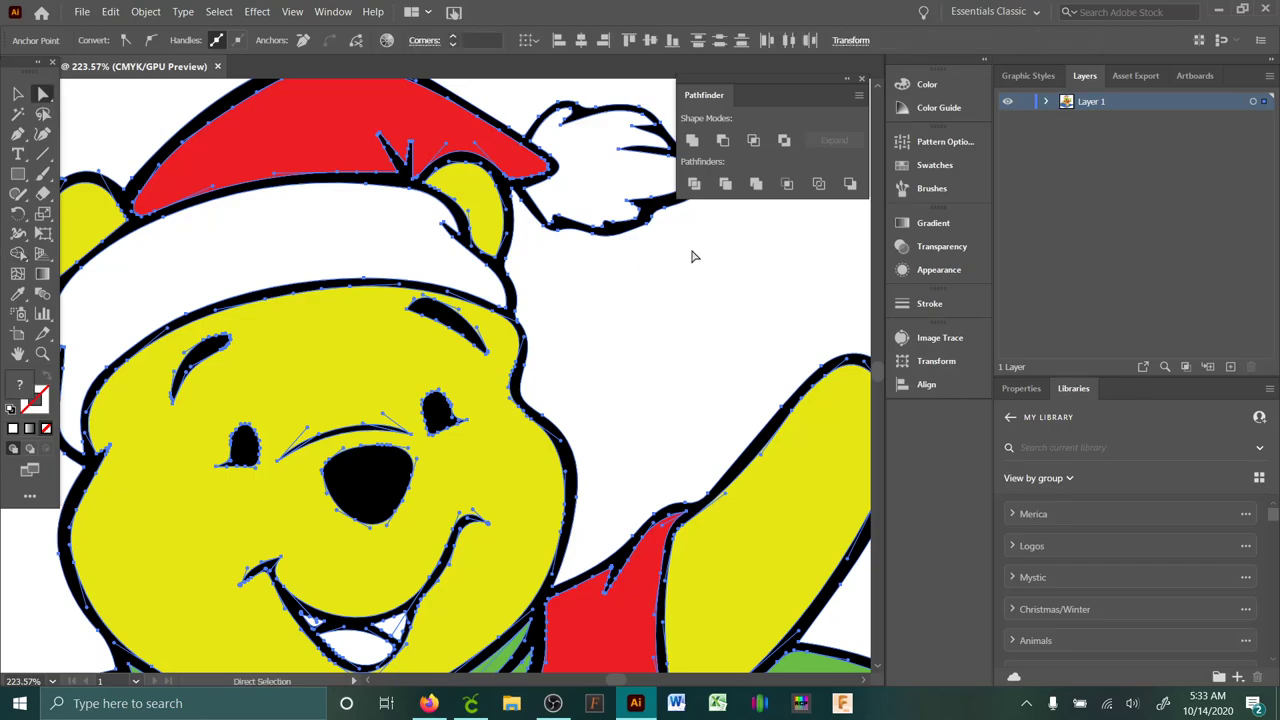
{"action": "left_click", "coordinate": [700, 323]}
{"action": "left_click", "coordinate": [237, 11]}
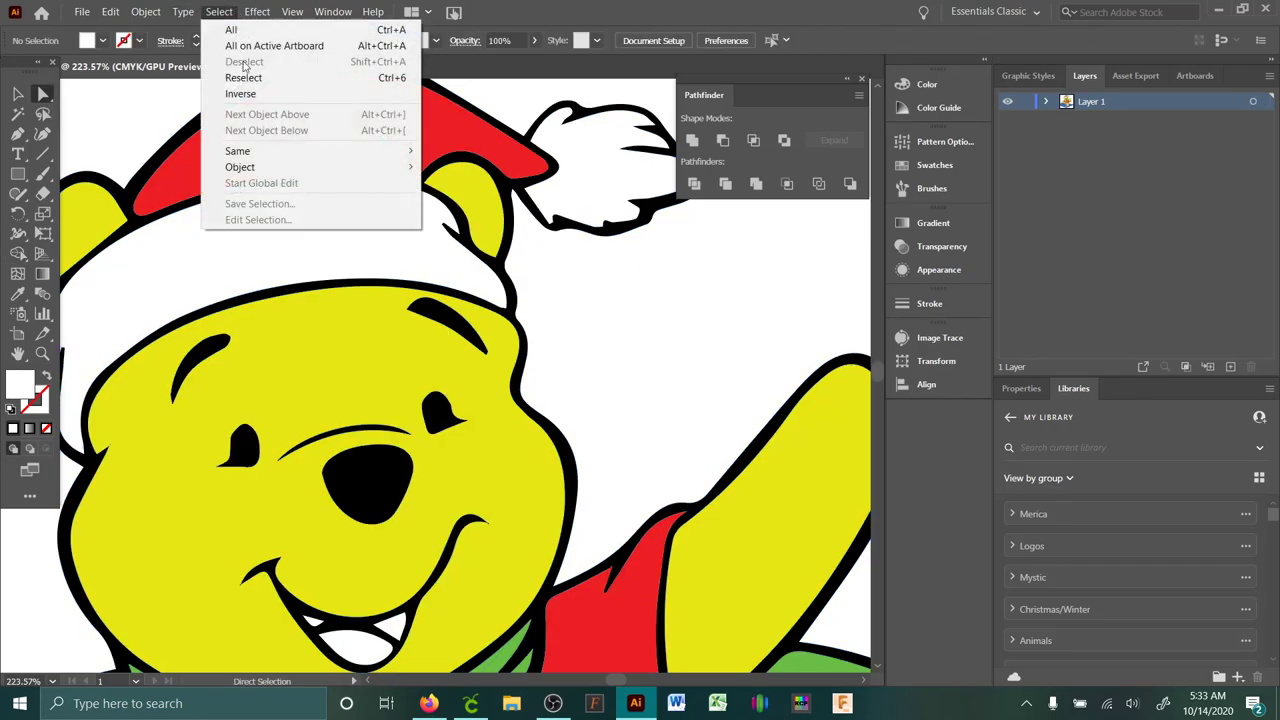
{"action": "mouse_move", "coordinate": [408, 151]}
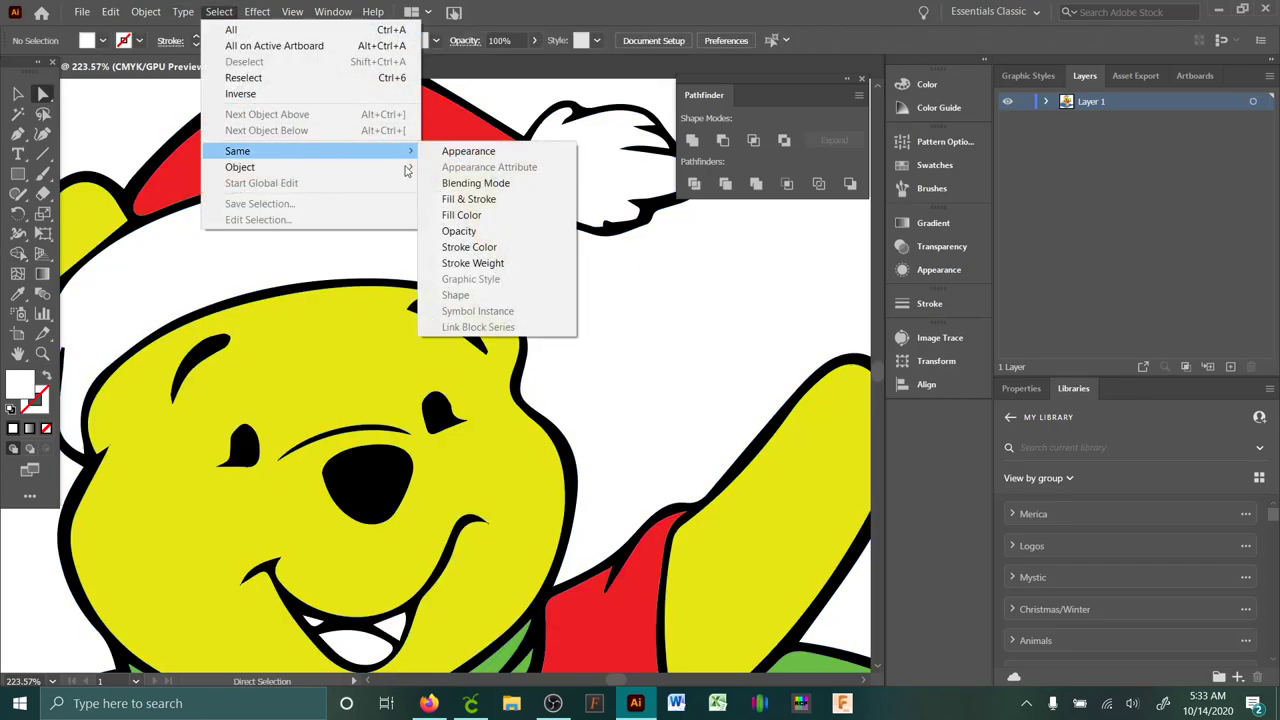
{"action": "left_click", "coordinate": [482, 201]}
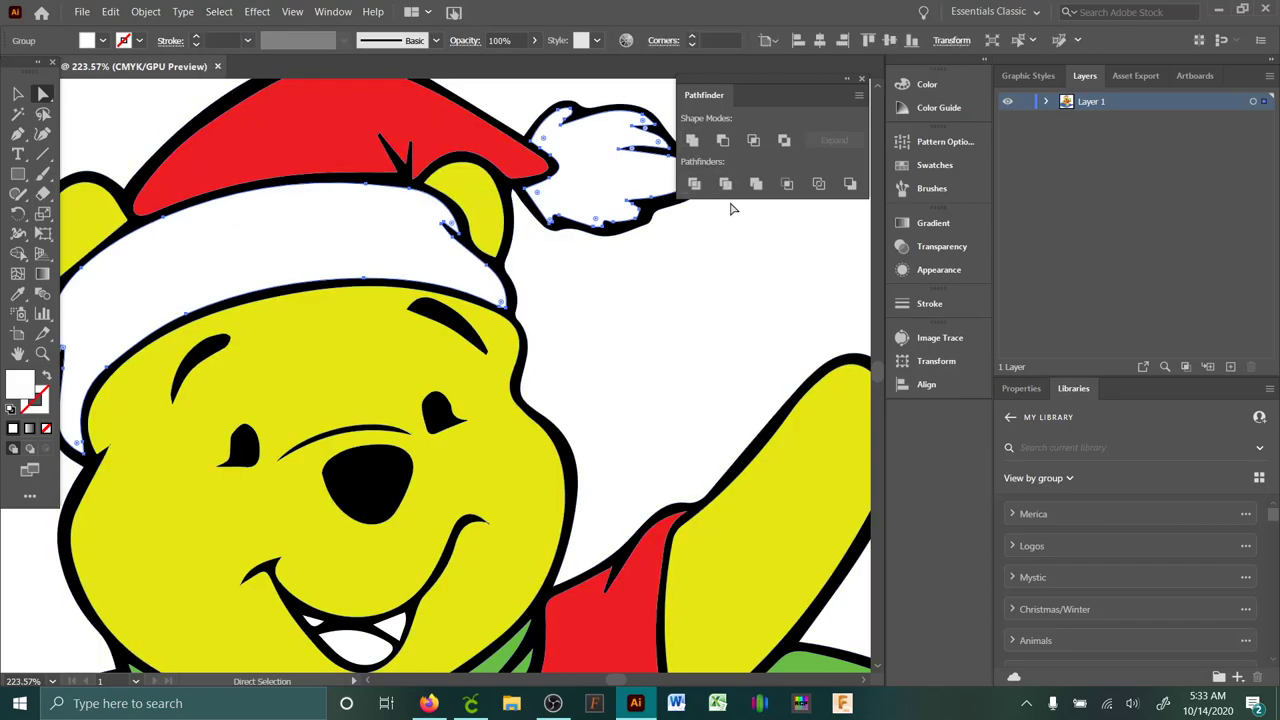
- Sample the shirt red, then adjust the fill colour to a vivid pink
{"action": "left_click", "coordinate": [717, 349]}
{"action": "scroll", "coordinate": [717, 349], "scroll_direction": "down", "scroll_amount": 2}
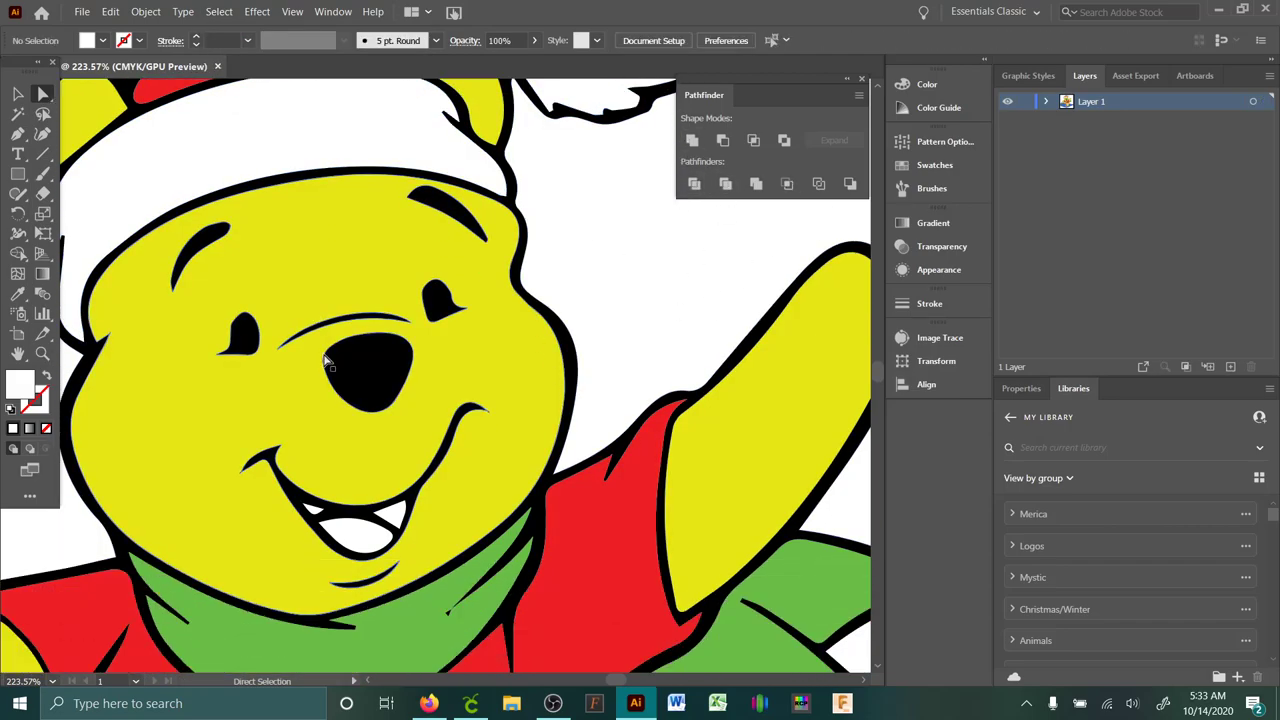
{"action": "left_click", "coordinate": [18, 293]}
{"action": "left_click", "coordinate": [88, 585]}
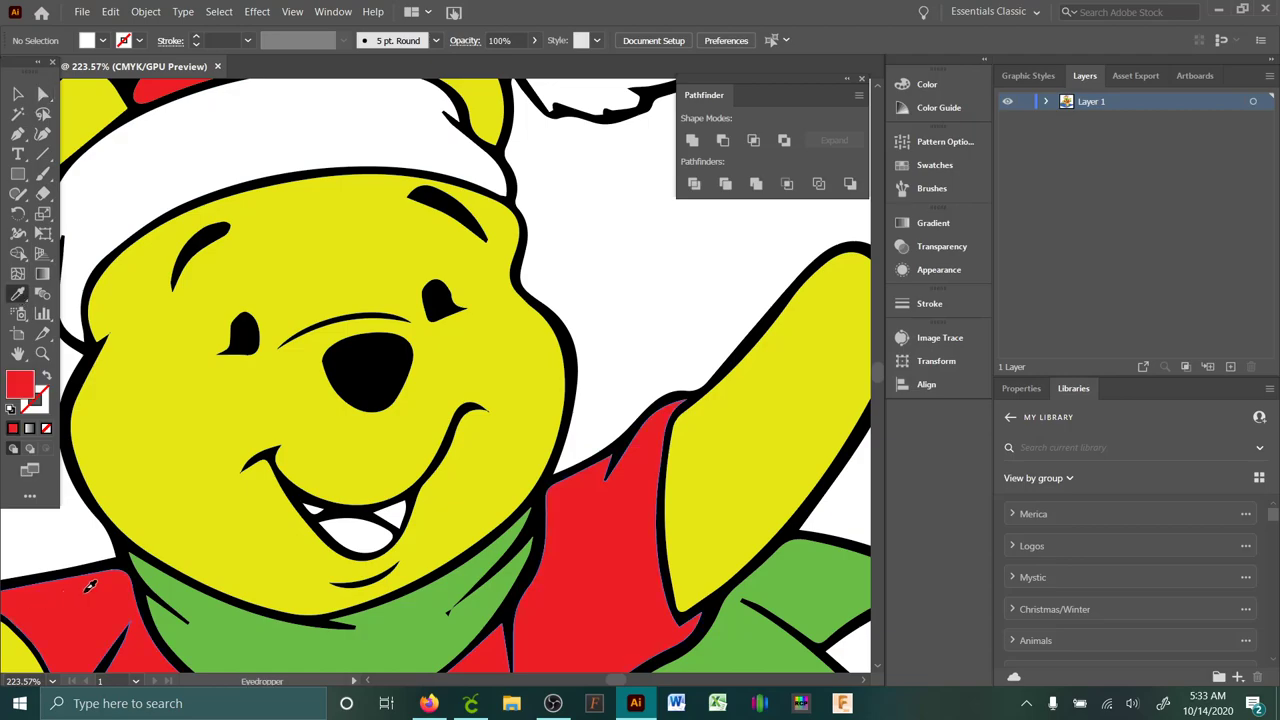
{"action": "double_click", "coordinate": [21, 398]}
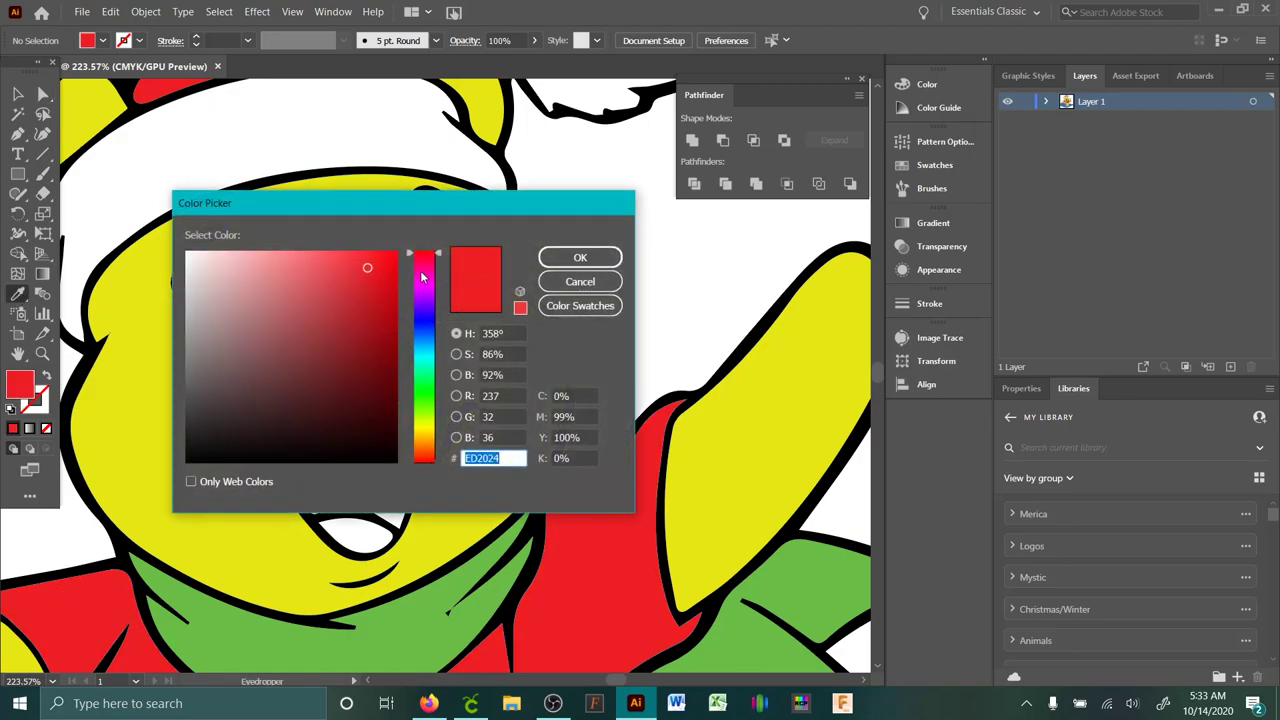
{"action": "left_click", "coordinate": [422, 272]}
{"action": "left_click", "coordinate": [384, 258]}
{"action": "left_click", "coordinate": [578, 257]}
- Fill the white mouth interior with pink using Shape Builder
{"action": "left_click", "coordinate": [45, 94]}
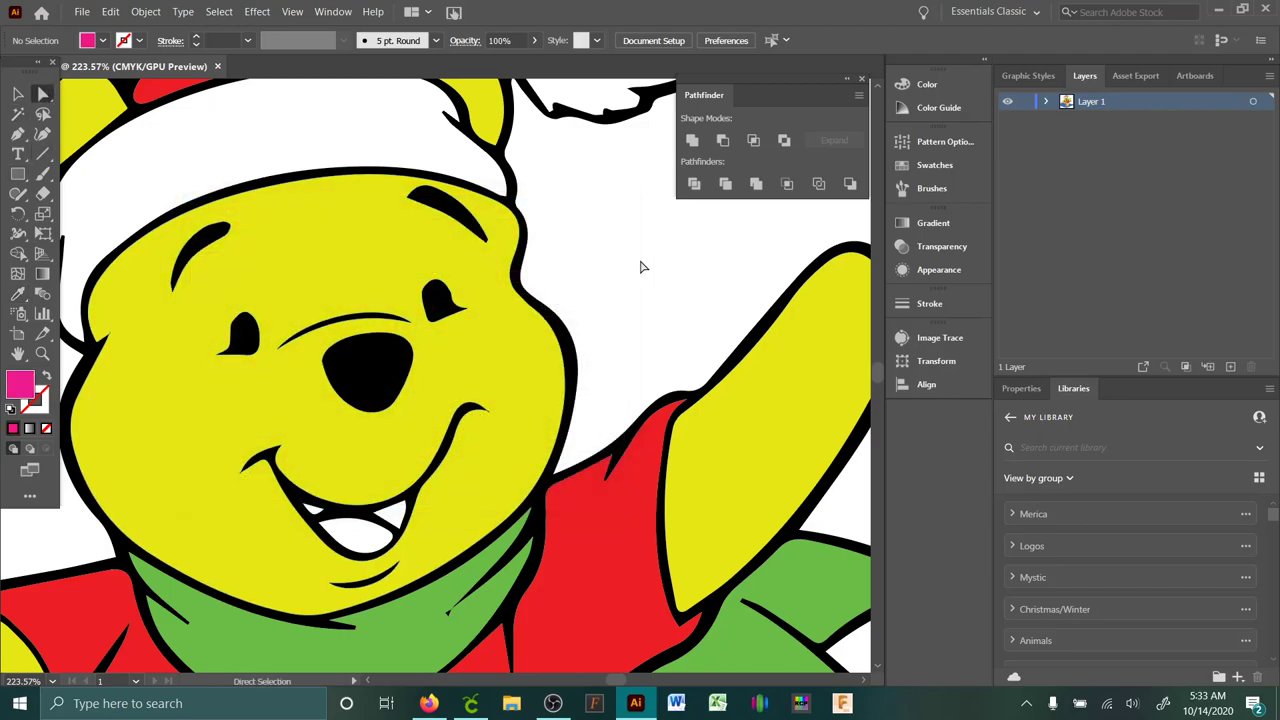
{"action": "key", "text": "ctrl+a"}
{"action": "left_click", "coordinate": [19, 255]}
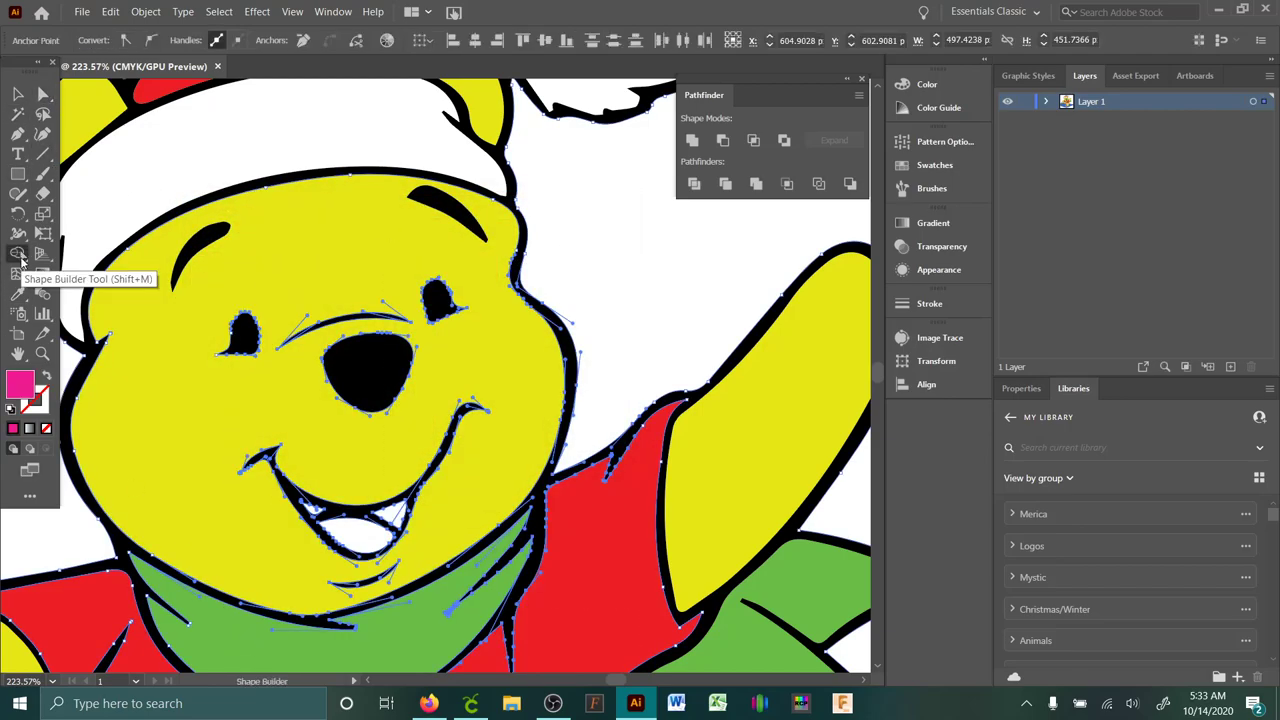
{"action": "left_click", "coordinate": [352, 535]}
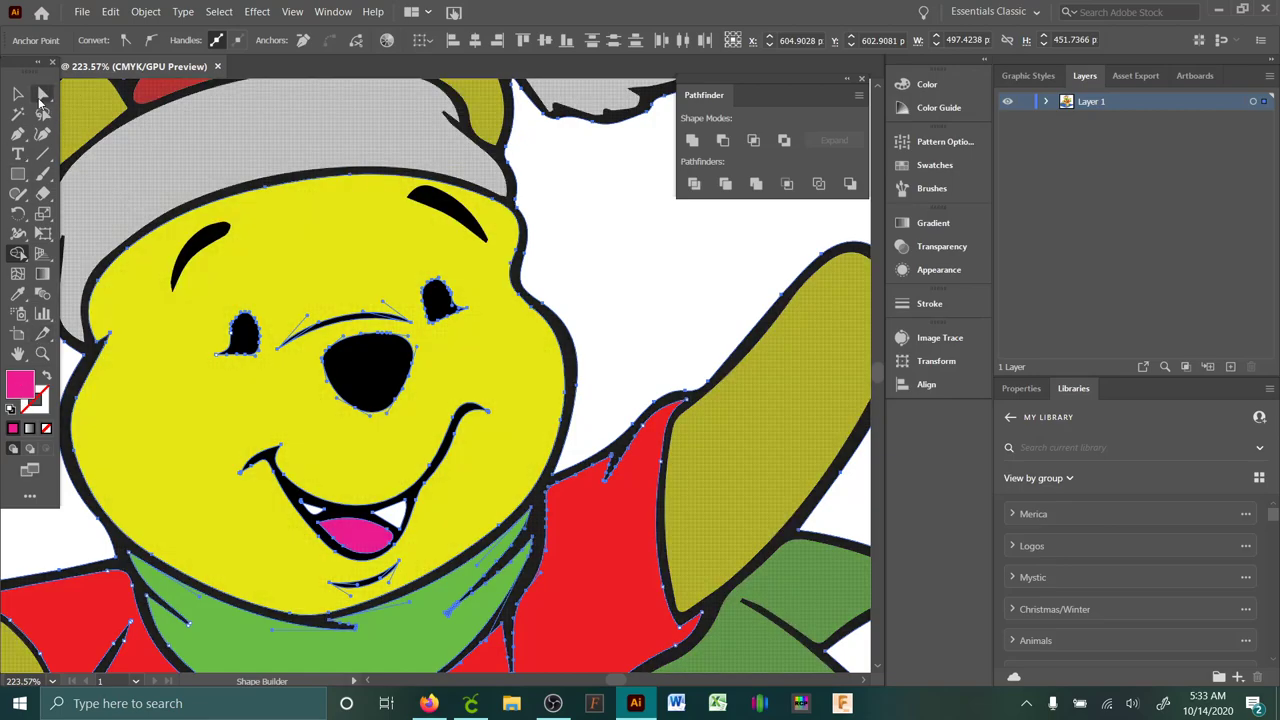
{"action": "left_click", "coordinate": [42, 97]}
{"action": "left_click", "coordinate": [586, 289]}
- Recolour the tongue to a lighter, softer pink
{"action": "left_click", "coordinate": [358, 533]}
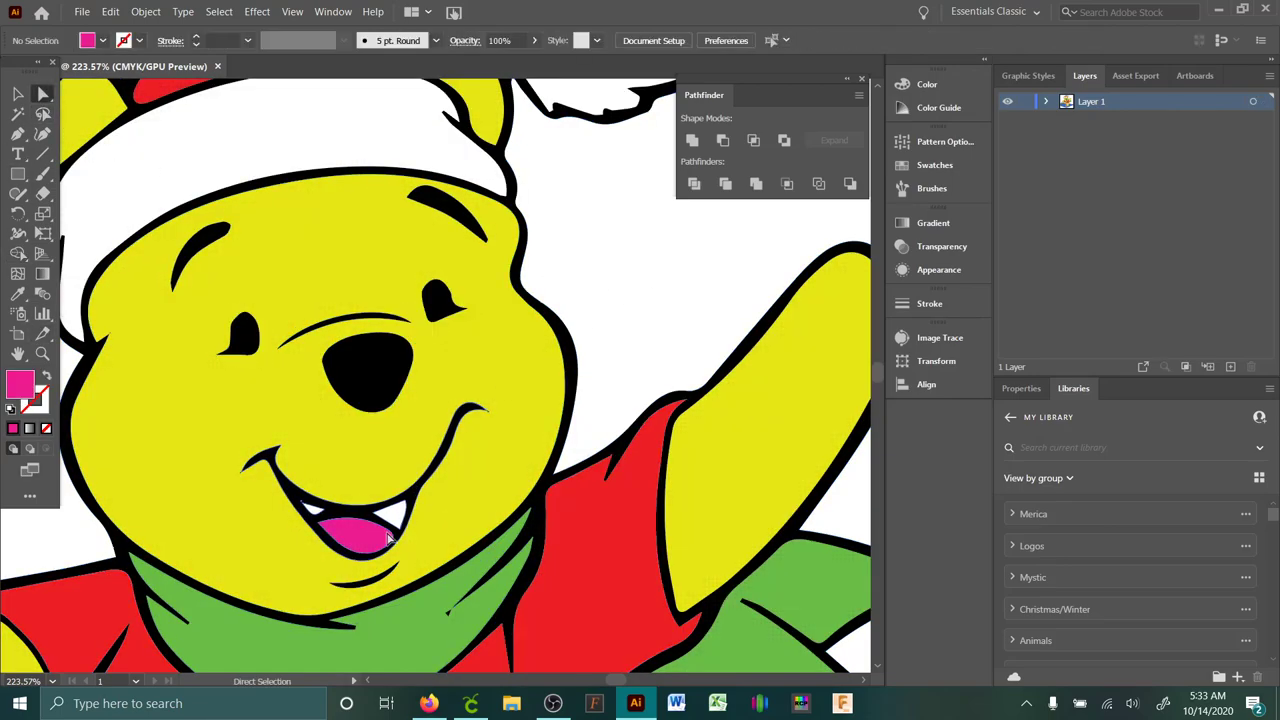
{"action": "double_click", "coordinate": [29, 393]}
{"action": "left_click_drag", "start_coordinate": [262, 283], "coordinate": [286, 268]}
{"action": "left_click", "coordinate": [548, 258]}
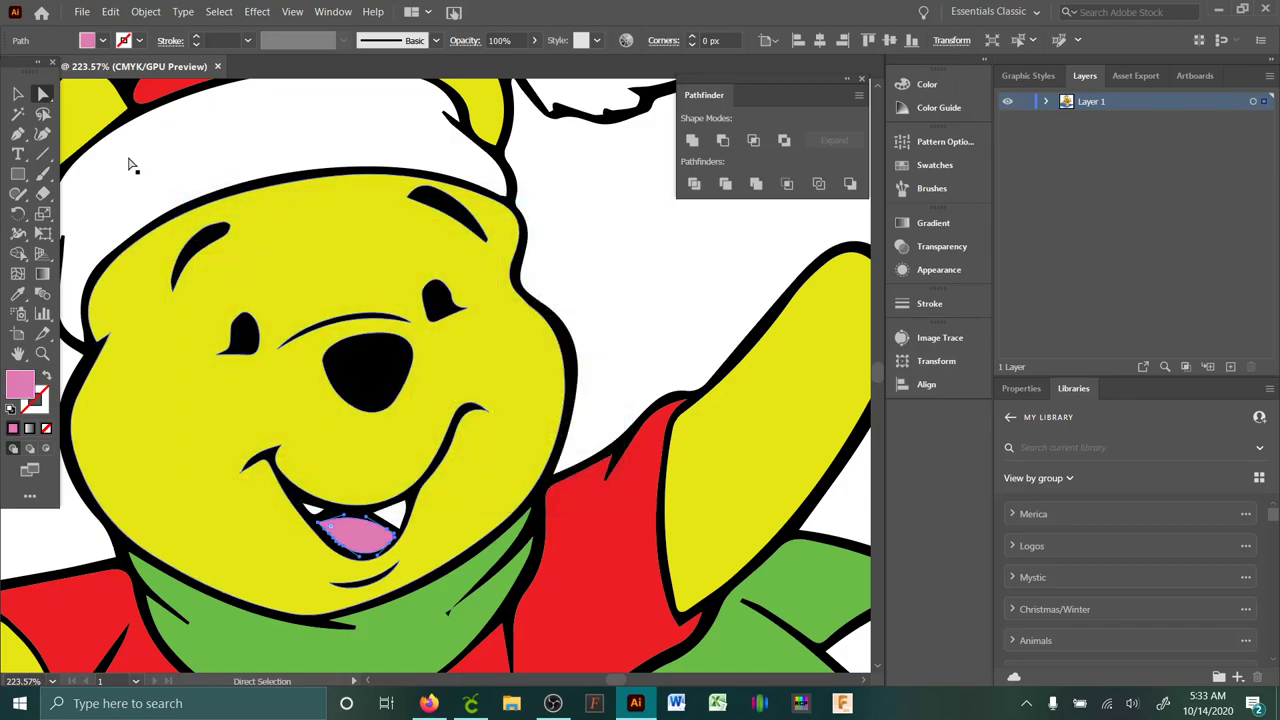
{"action": "left_click", "coordinate": [629, 313]}
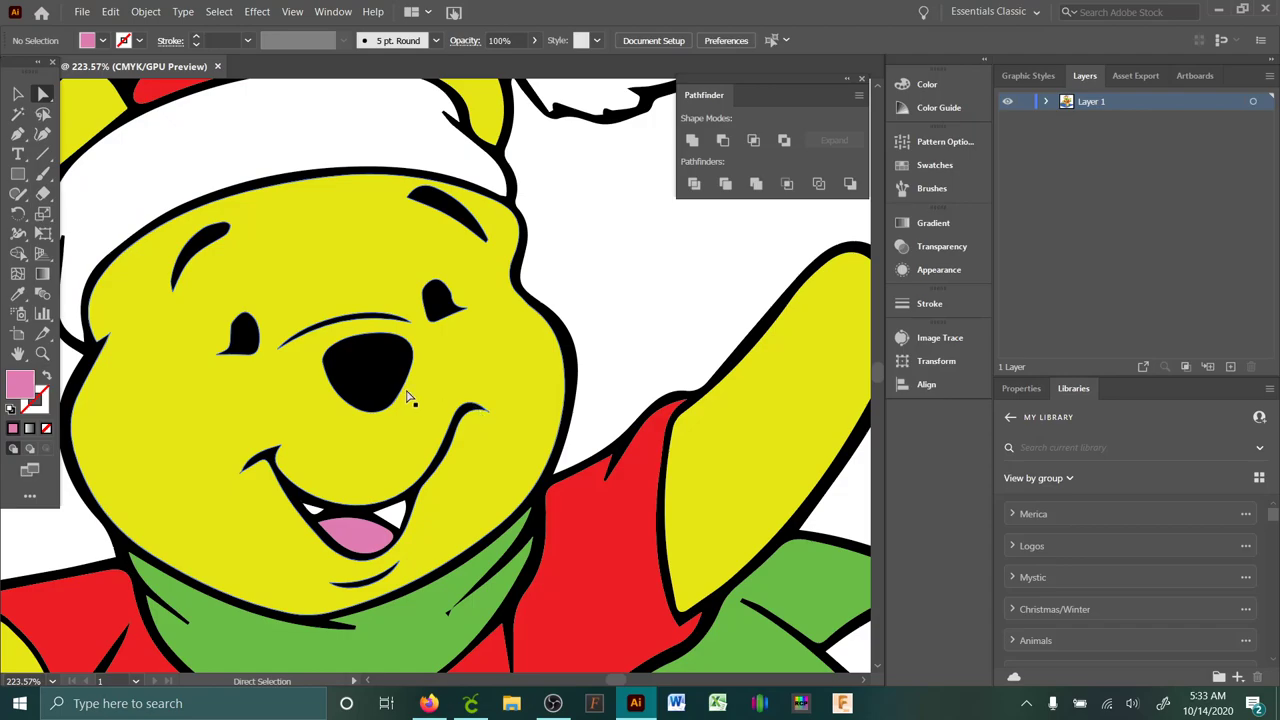
- Fill the mouth corners and the area around the teeth with hot pink
{"action": "double_click", "coordinate": [34, 392]}
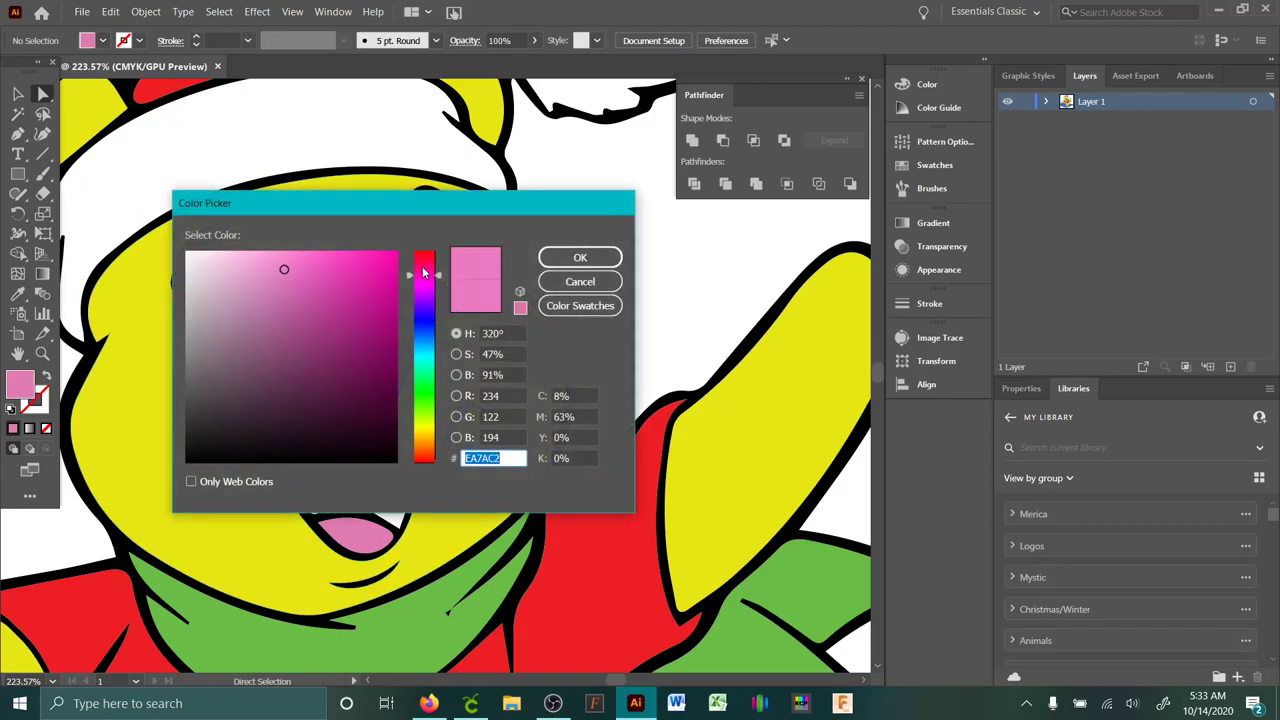
{"action": "left_click_drag", "start_coordinate": [423, 272], "coordinate": [425, 264]}
{"action": "left_click", "coordinate": [354, 253]}
{"action": "left_click", "coordinate": [580, 257]}
{"action": "left_click_drag", "start_coordinate": [232, 582], "coordinate": [233, 583]}
{"action": "key", "text": "shift+m"}
{"action": "left_click", "coordinate": [313, 513]}
{"action": "left_click", "coordinate": [395, 515]}
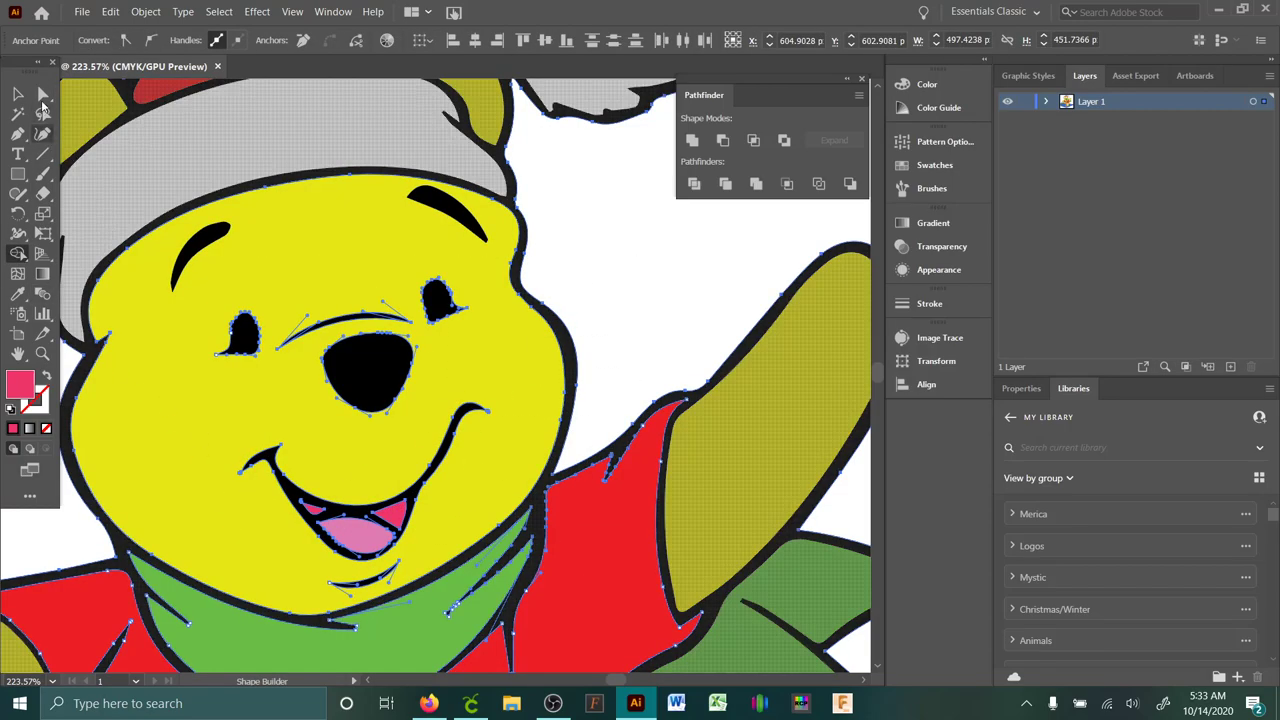
- Select all same-pink mouth shapes, unite them into one, and fit the artwork in view
{"action": "left_click", "coordinate": [42, 96]}
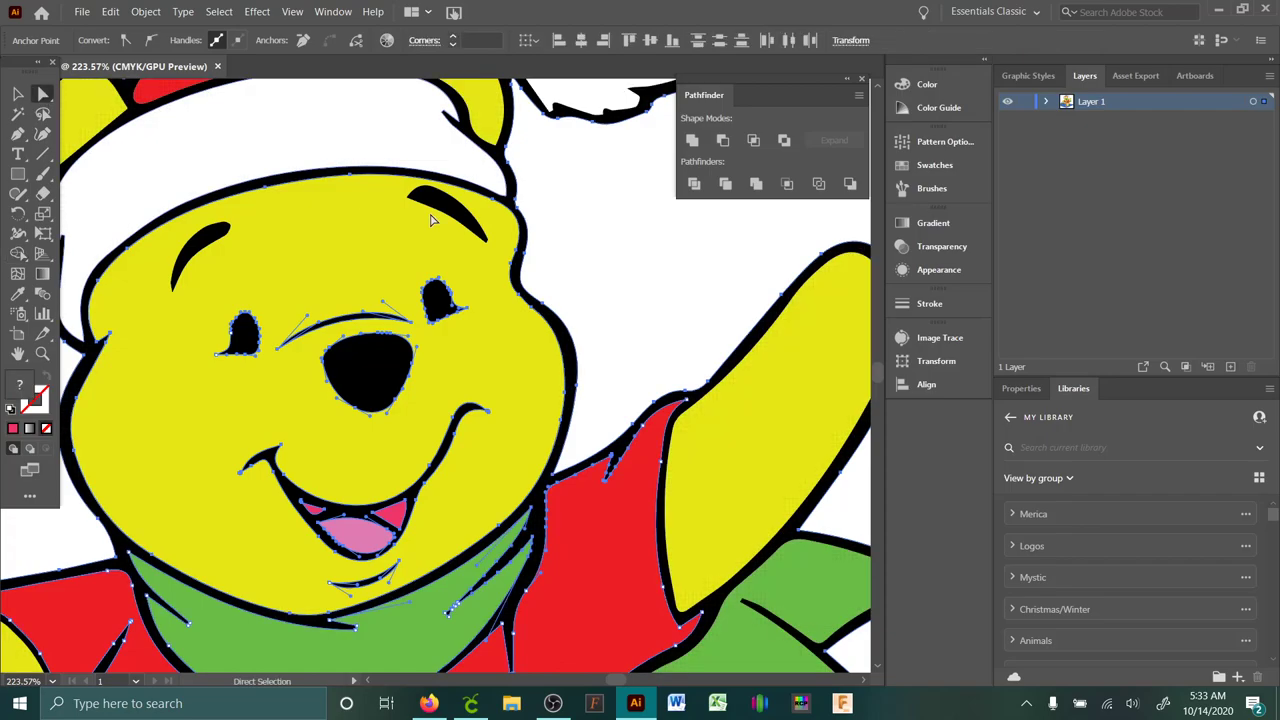
{"action": "left_click", "coordinate": [337, 120]}
{"action": "left_click", "coordinate": [217, 12]}
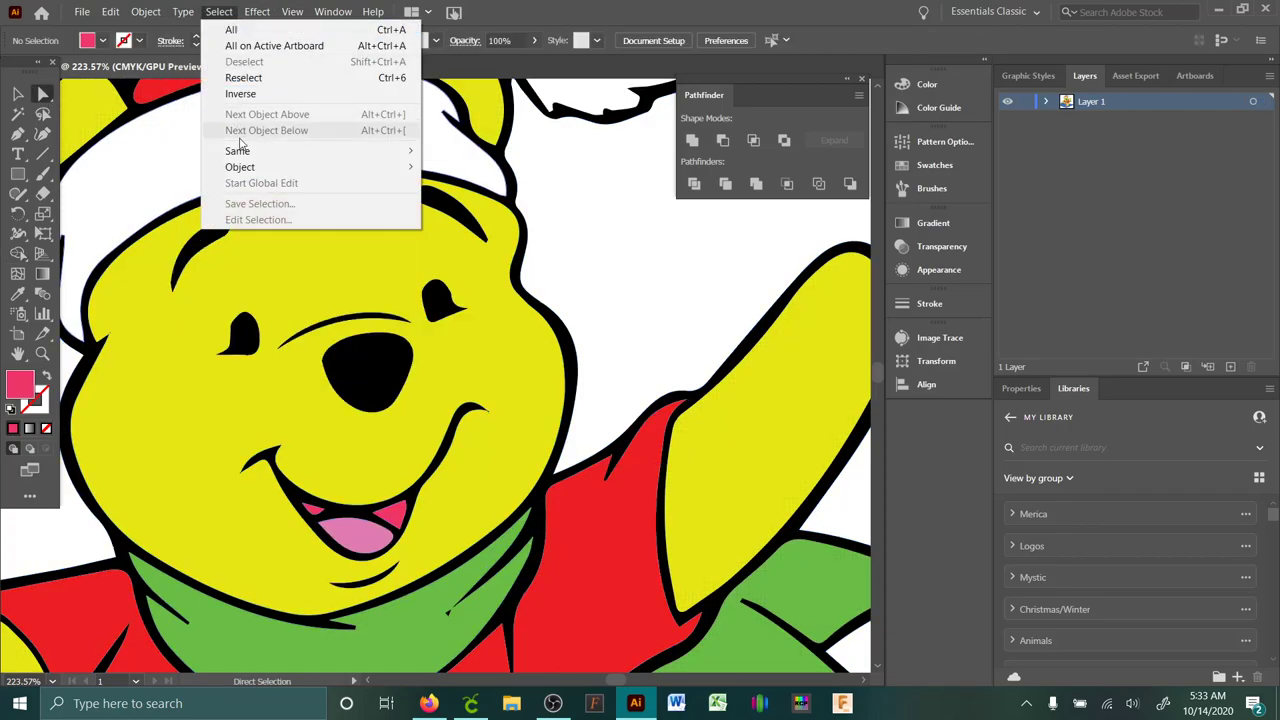
{"action": "left_click", "coordinate": [510, 200]}
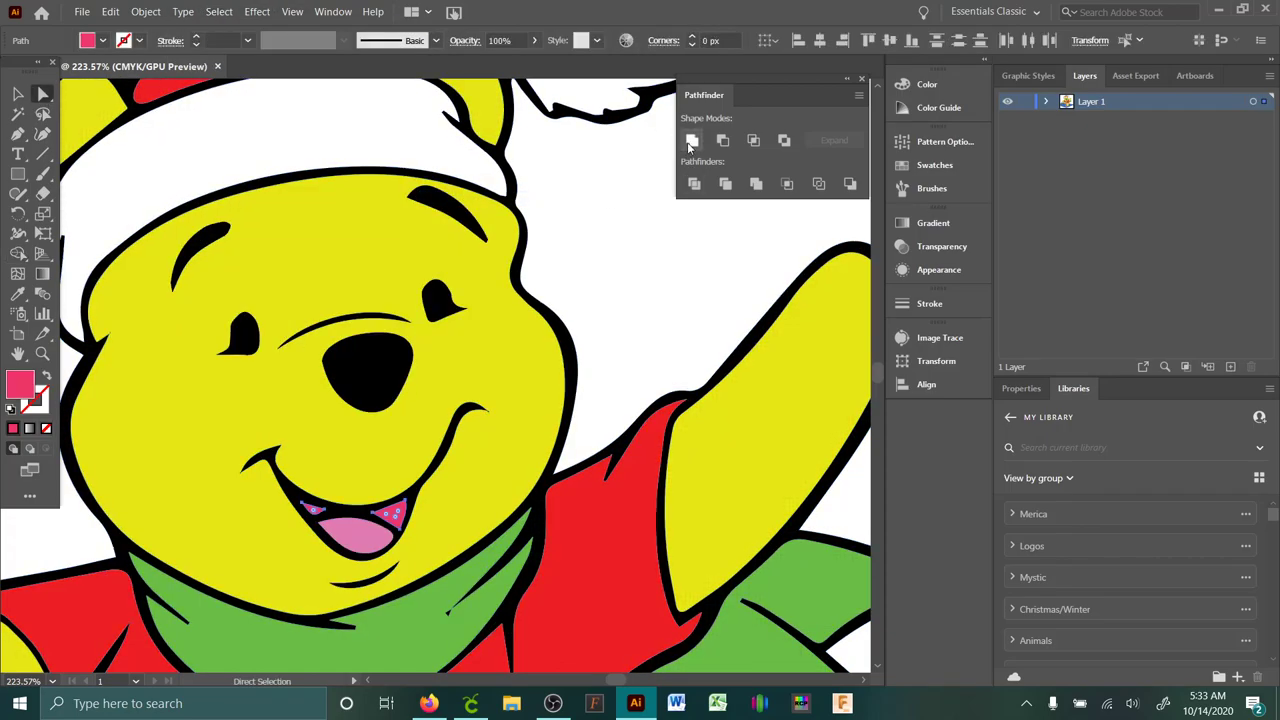
{"action": "left_click", "coordinate": [692, 141]}
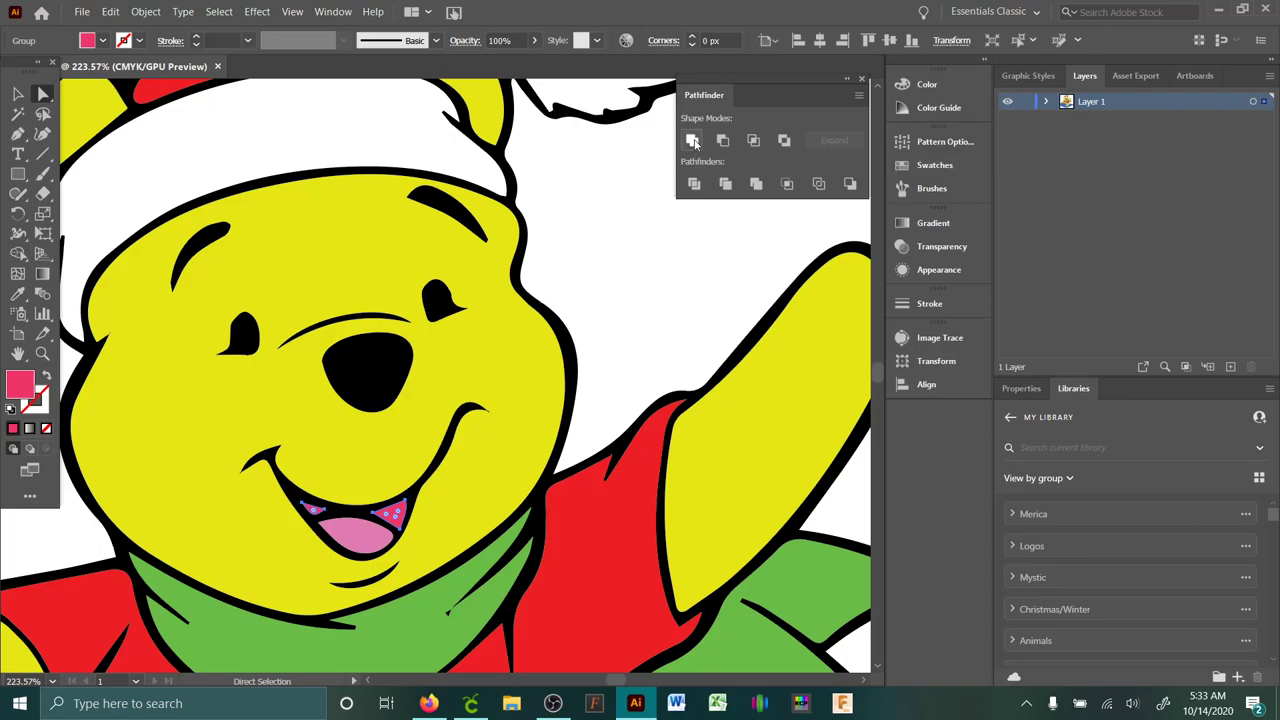
{"action": "left_click", "coordinate": [42, 353]}
{"action": "key", "text": "ctrl+0"}
{"action": "key", "text": "a"}
{"action": "left_click", "coordinate": [256, 251]}
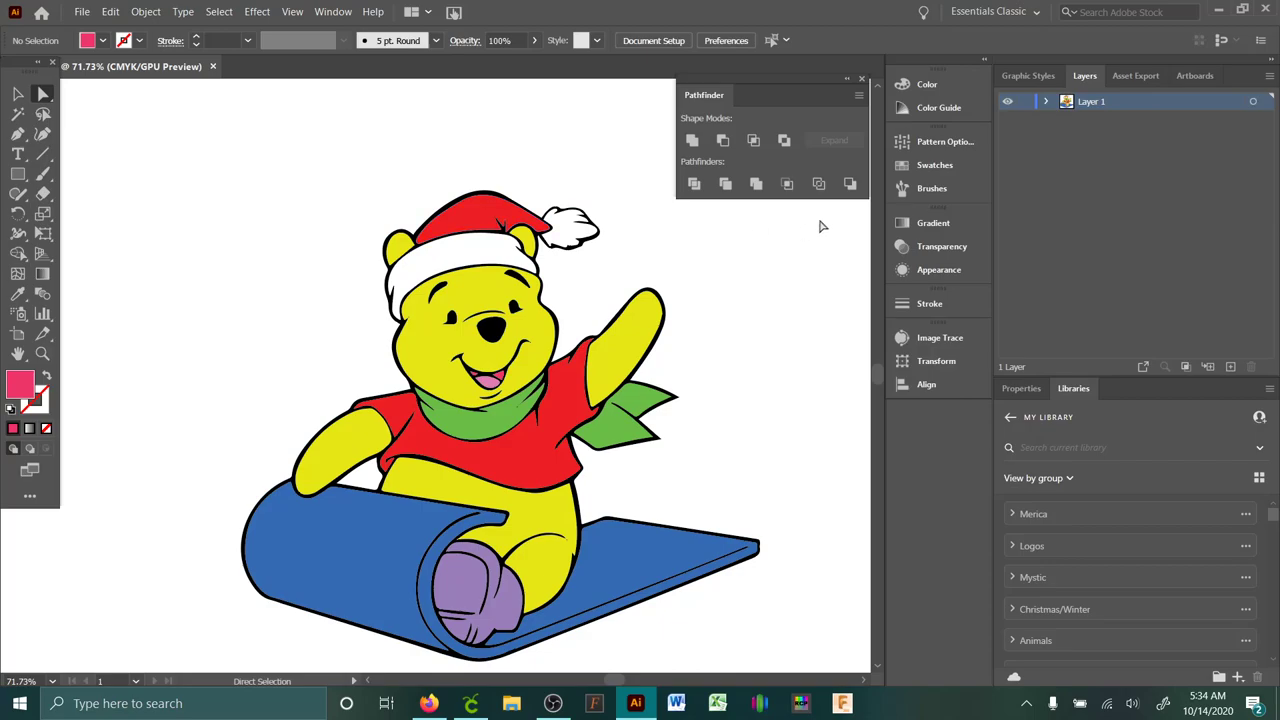
- Add new layers and make Layer 2 the active layer
{"action": "left_click", "coordinate": [1229, 366]}
{"action": "left_click", "coordinate": [1229, 366]}
{"action": "left_click", "coordinate": [1229, 366]}
{"action": "left_click", "coordinate": [1090, 137]}
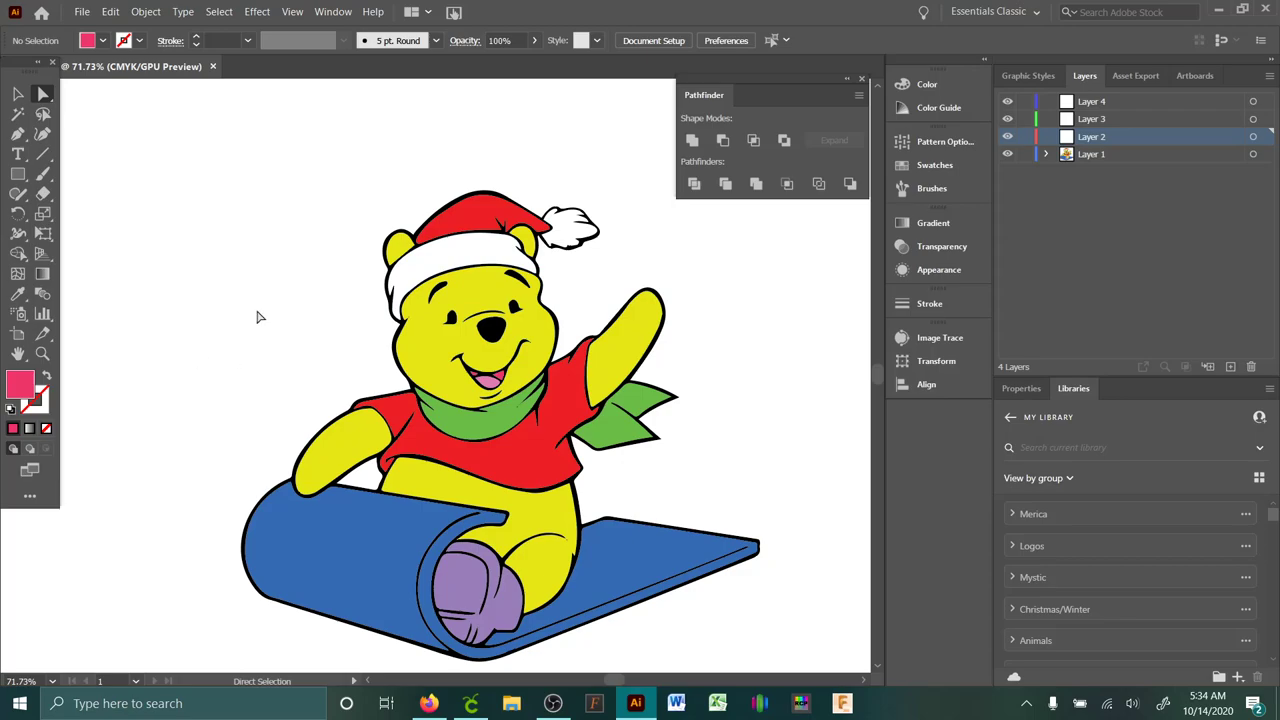
{"action": "left_click", "coordinate": [492, 330]}
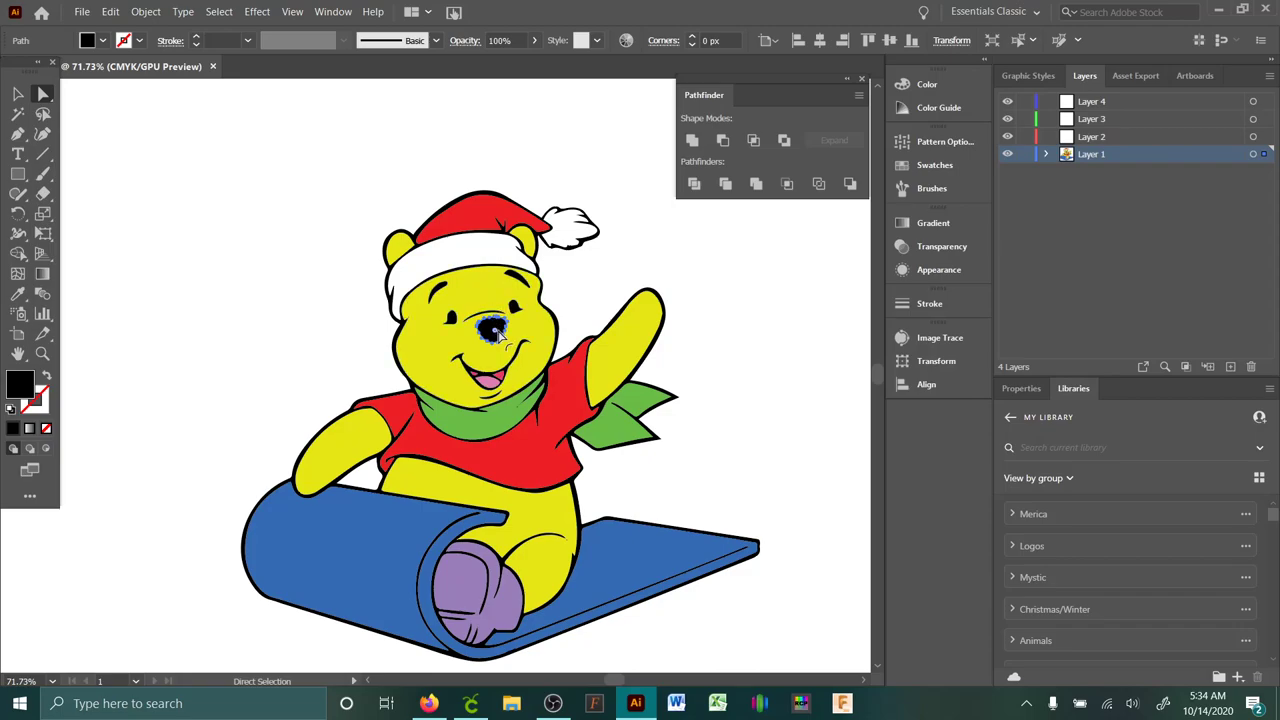
{"action": "left_click", "coordinate": [324, 279]}
- Select all black outline paths with Select > Same > Fill & Stroke and copy them
{"action": "left_click", "coordinate": [220, 10]}
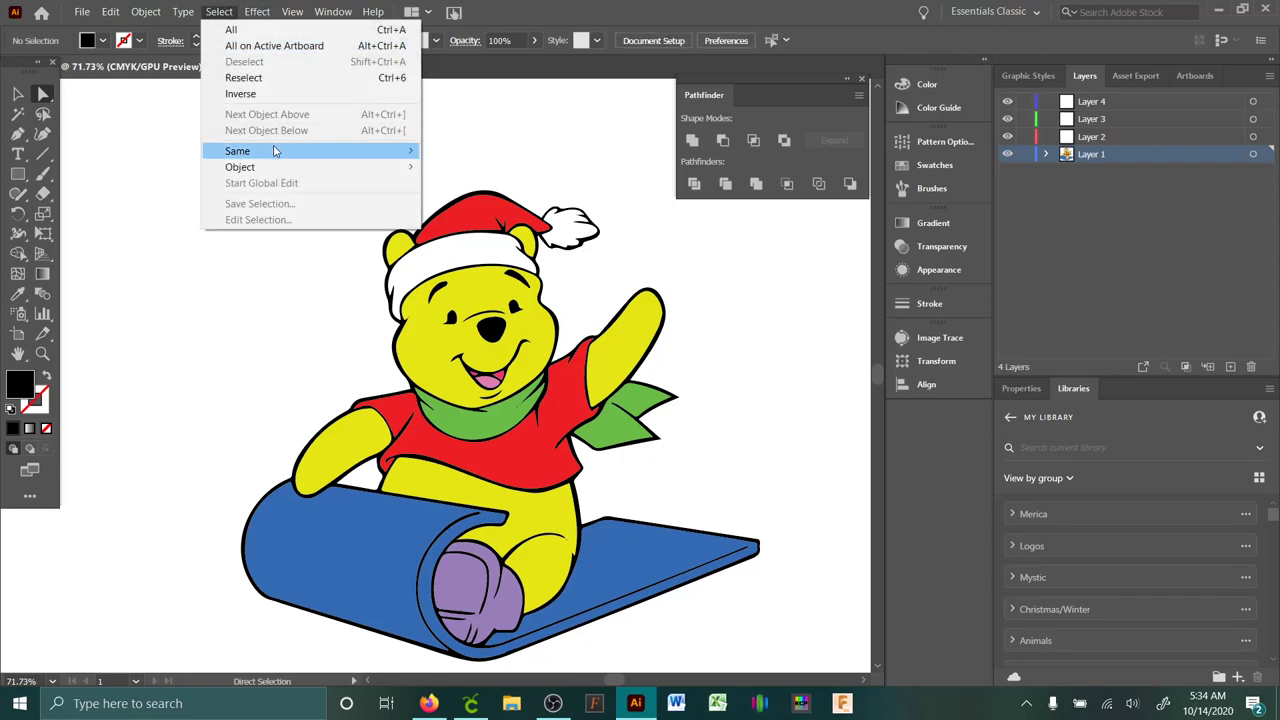
{"action": "mouse_move", "coordinate": [275, 151]}
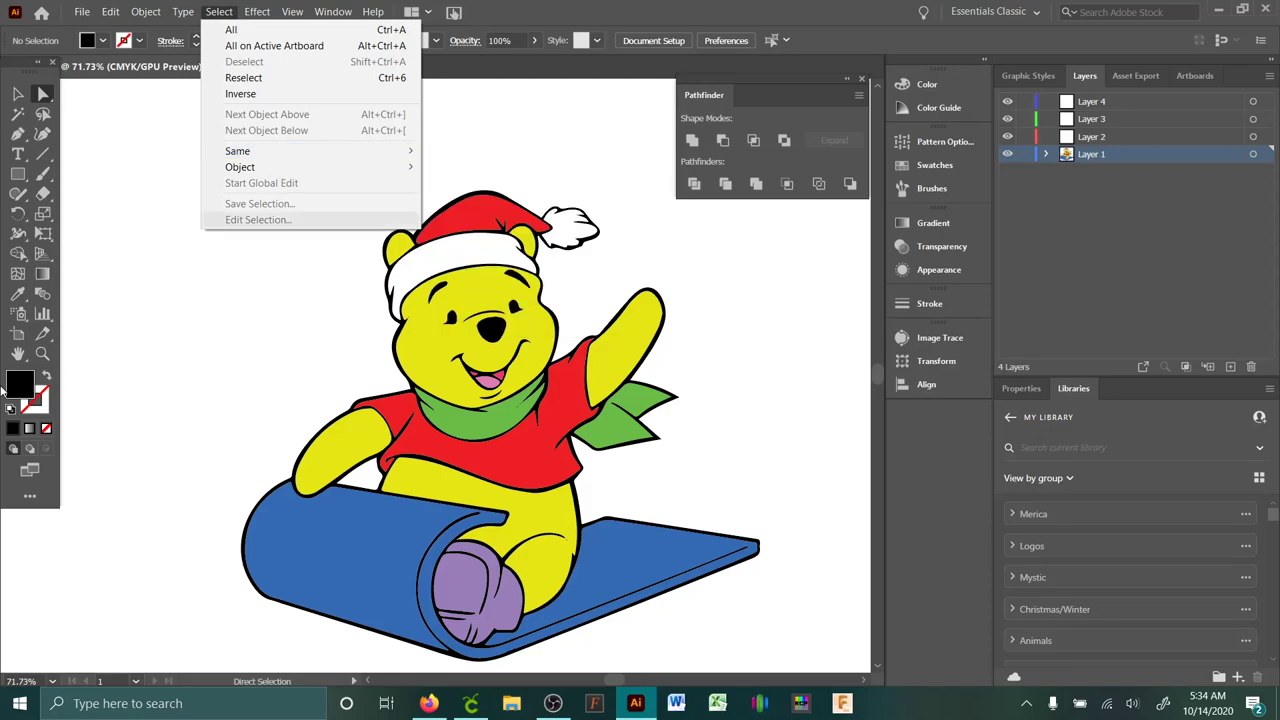
{"action": "mouse_move", "coordinate": [398, 155]}
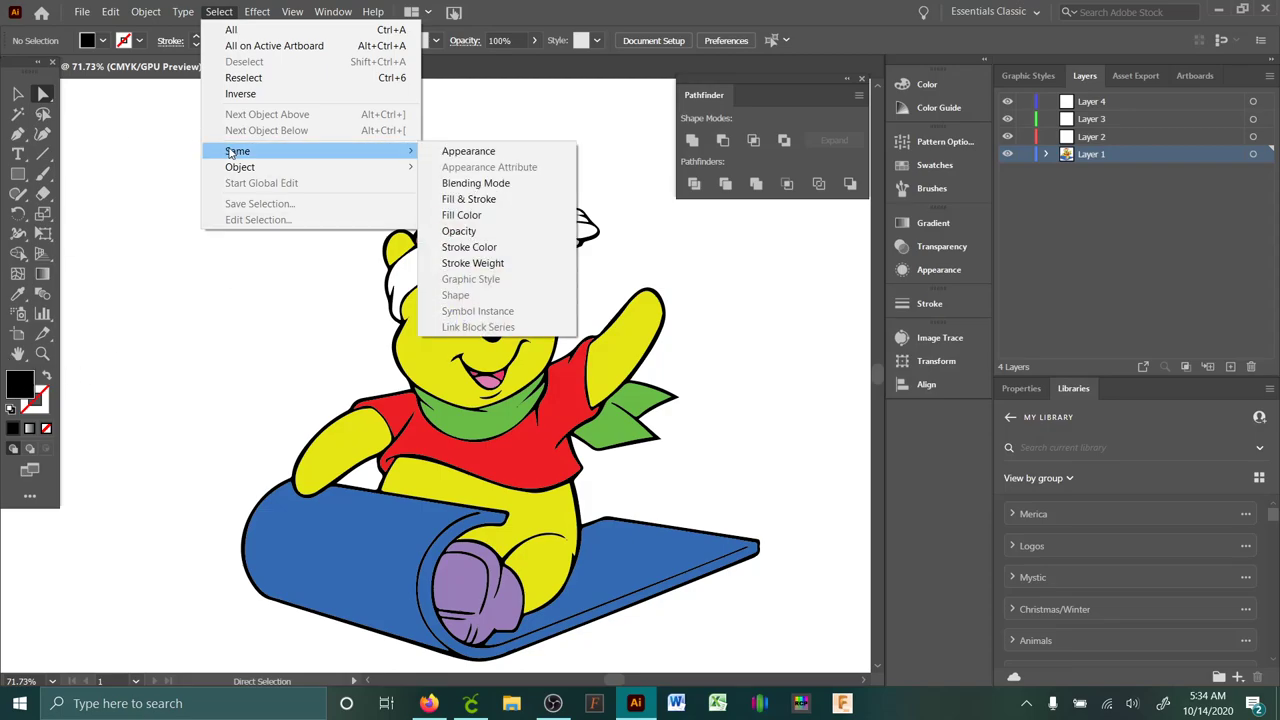
{"action": "left_click", "coordinate": [483, 199]}
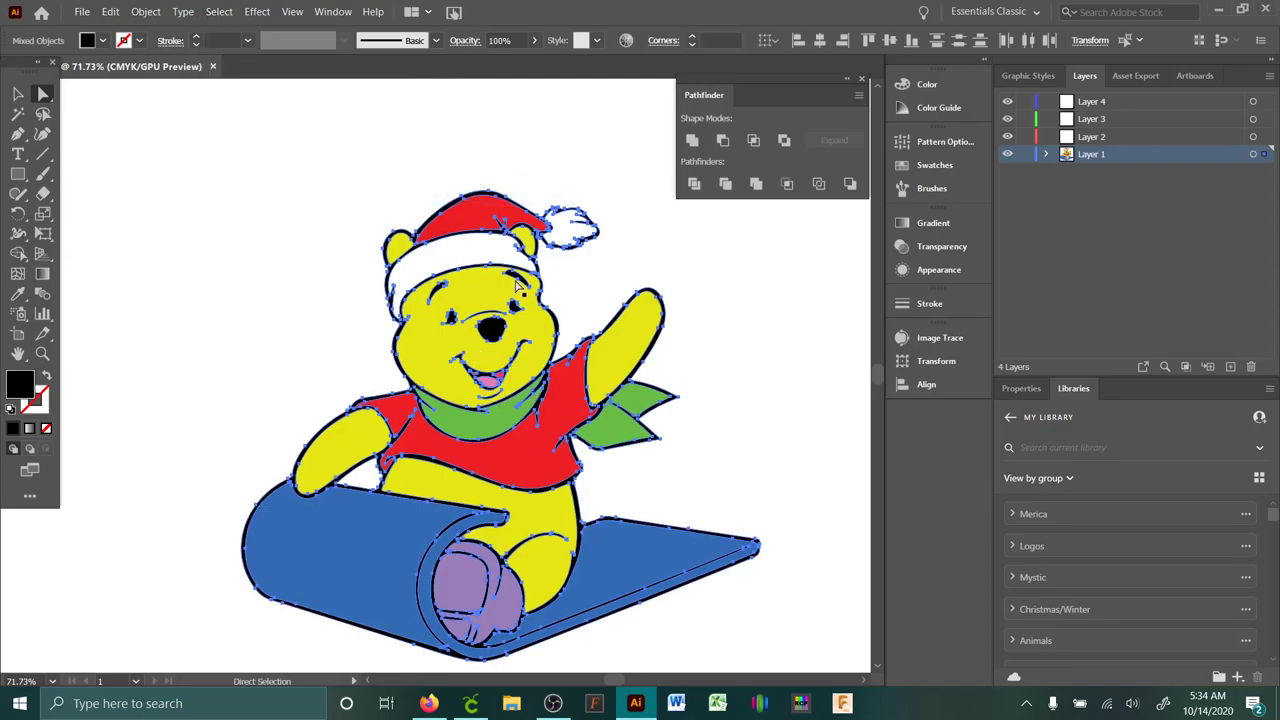
{"action": "left_click", "coordinate": [110, 12]}
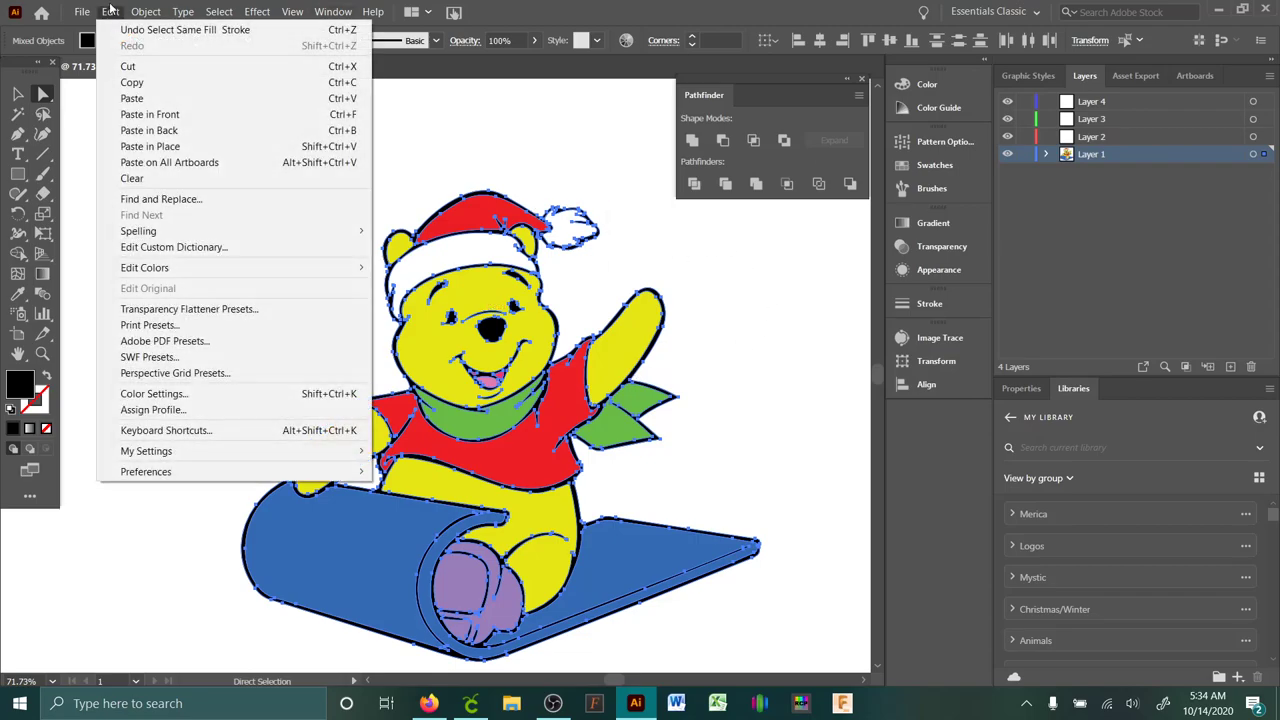
{"action": "left_click", "coordinate": [130, 84]}
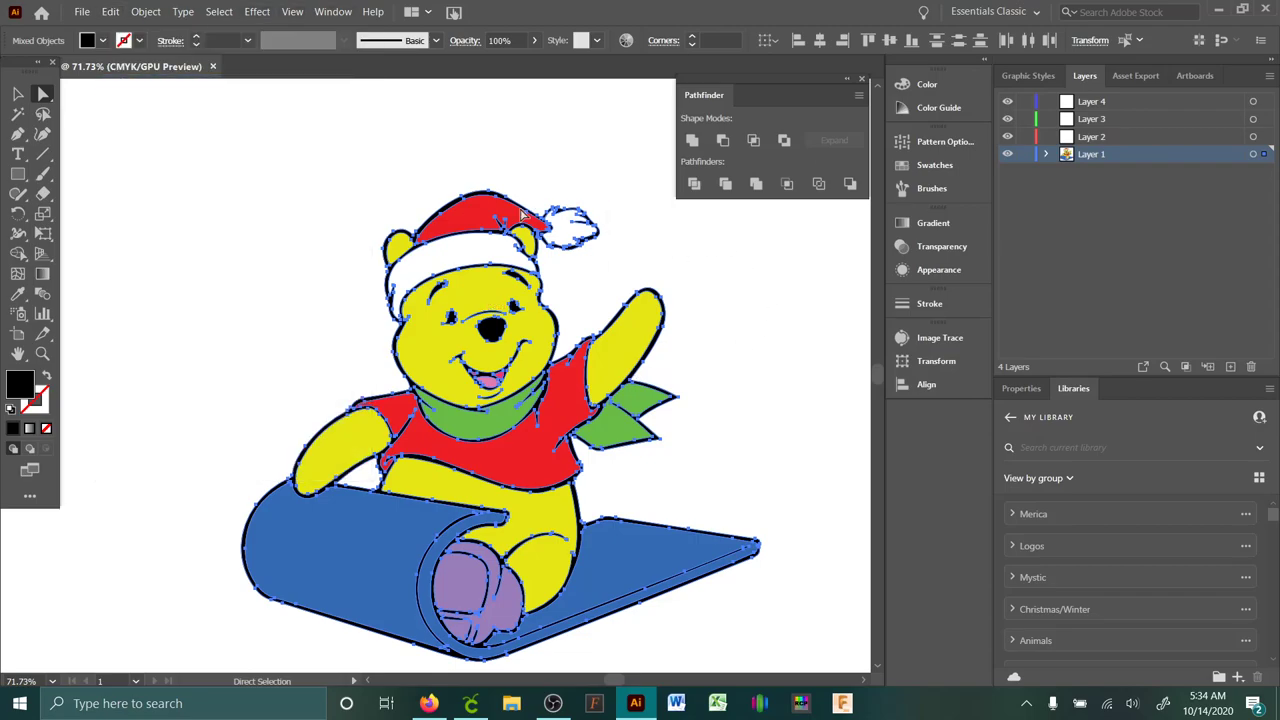
{"action": "left_click", "coordinate": [800, 303]}
- Hide Layer 1 and paste the outlines in place on Layers 2 and 3
{"action": "left_click", "coordinate": [1008, 154]}
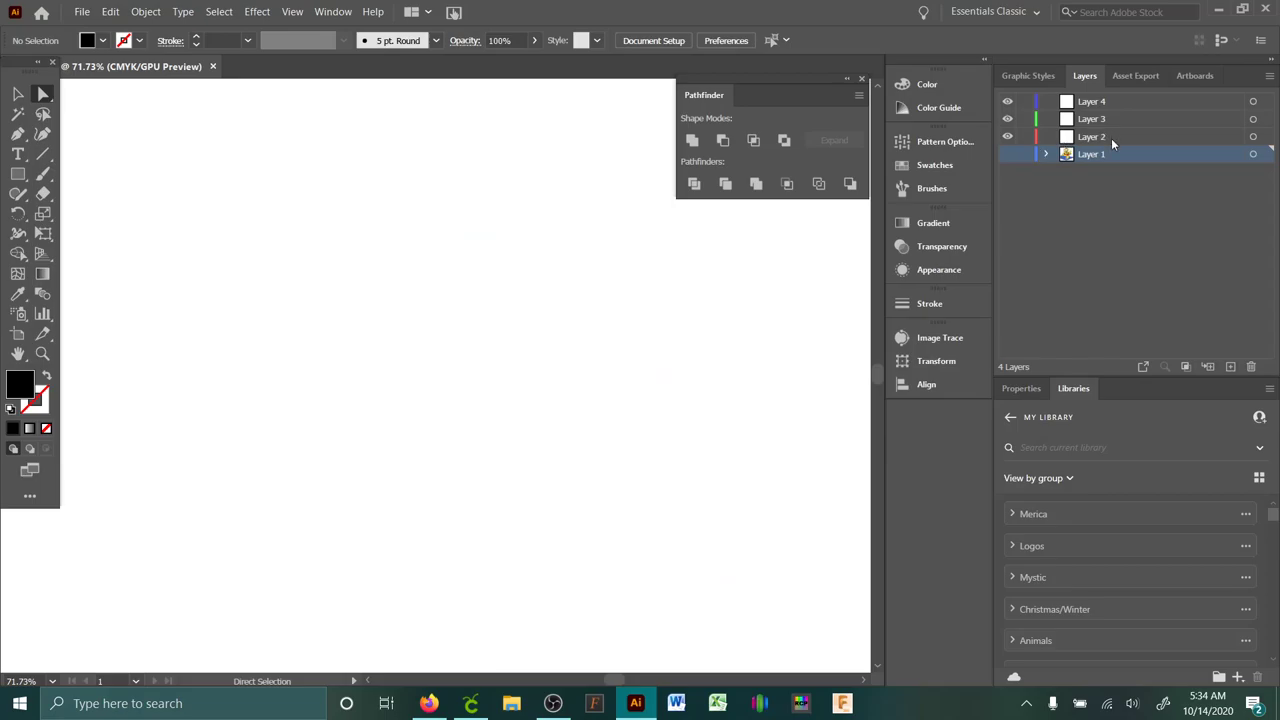
{"action": "left_click", "coordinate": [1112, 145]}
{"action": "left_click", "coordinate": [110, 12]}
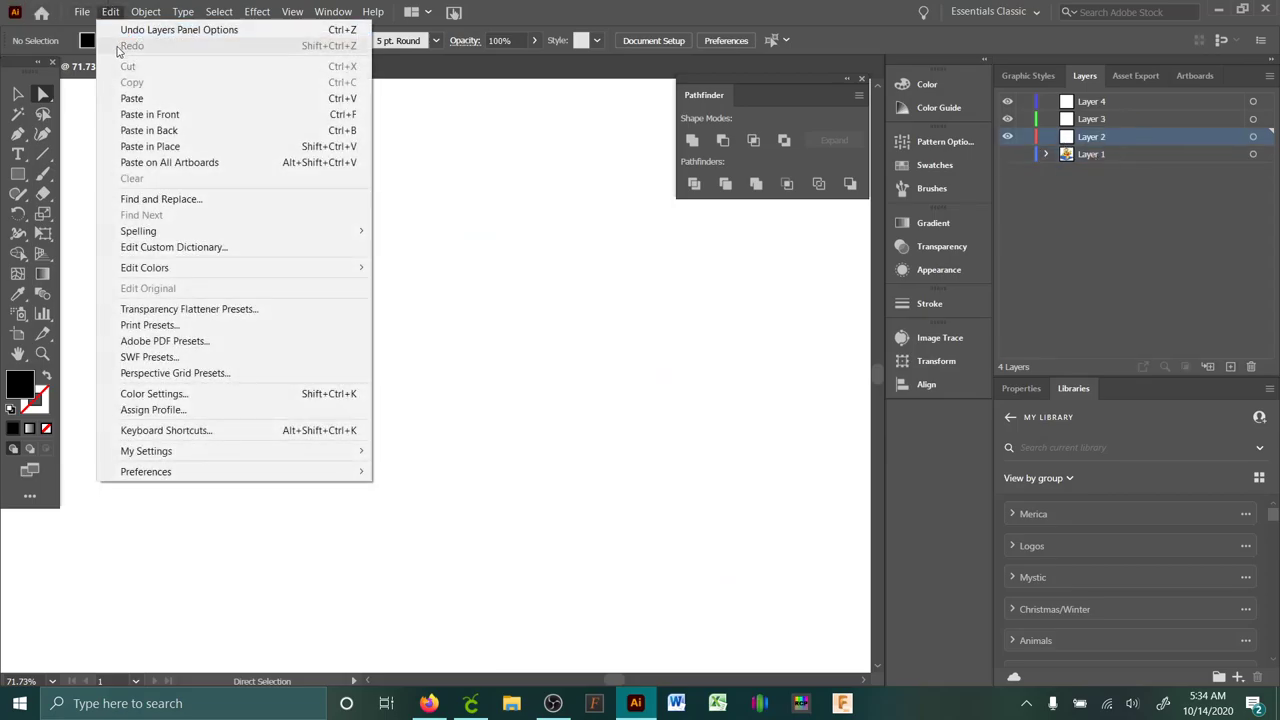
{"action": "left_click", "coordinate": [150, 146]}
{"action": "key", "text": "ctrl+shift+a"}
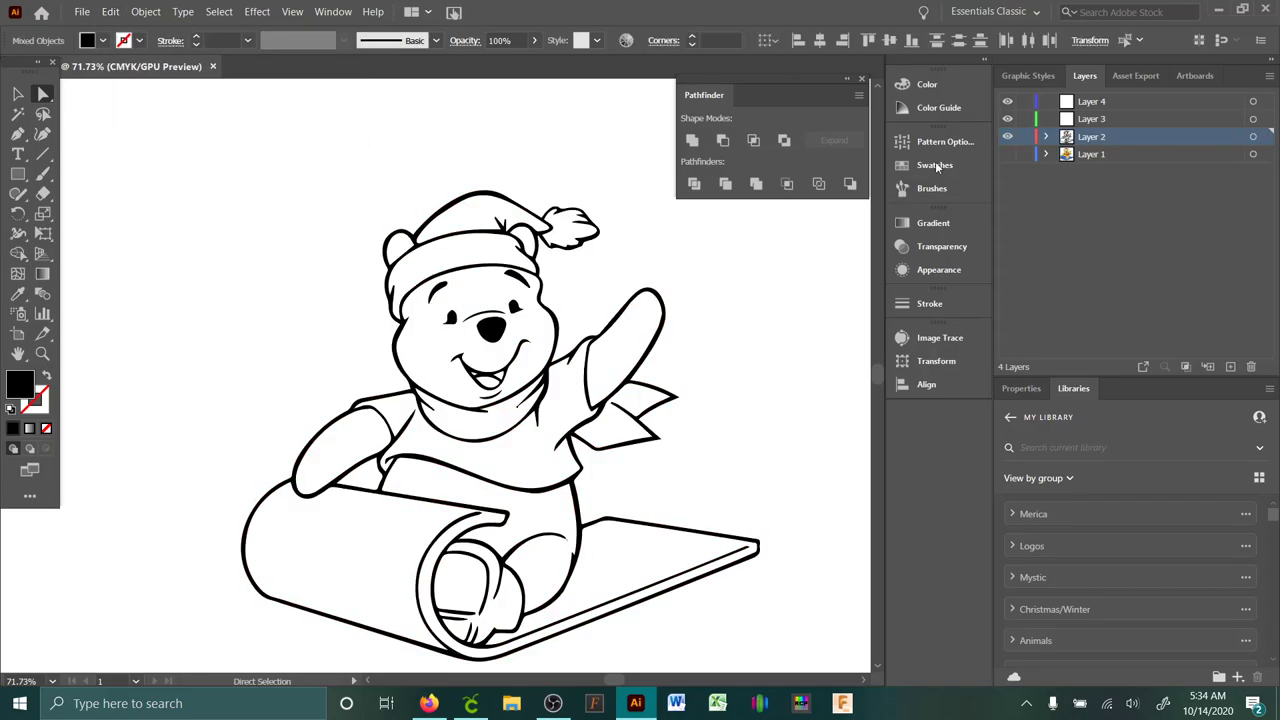
{"action": "left_click", "coordinate": [1008, 156]}
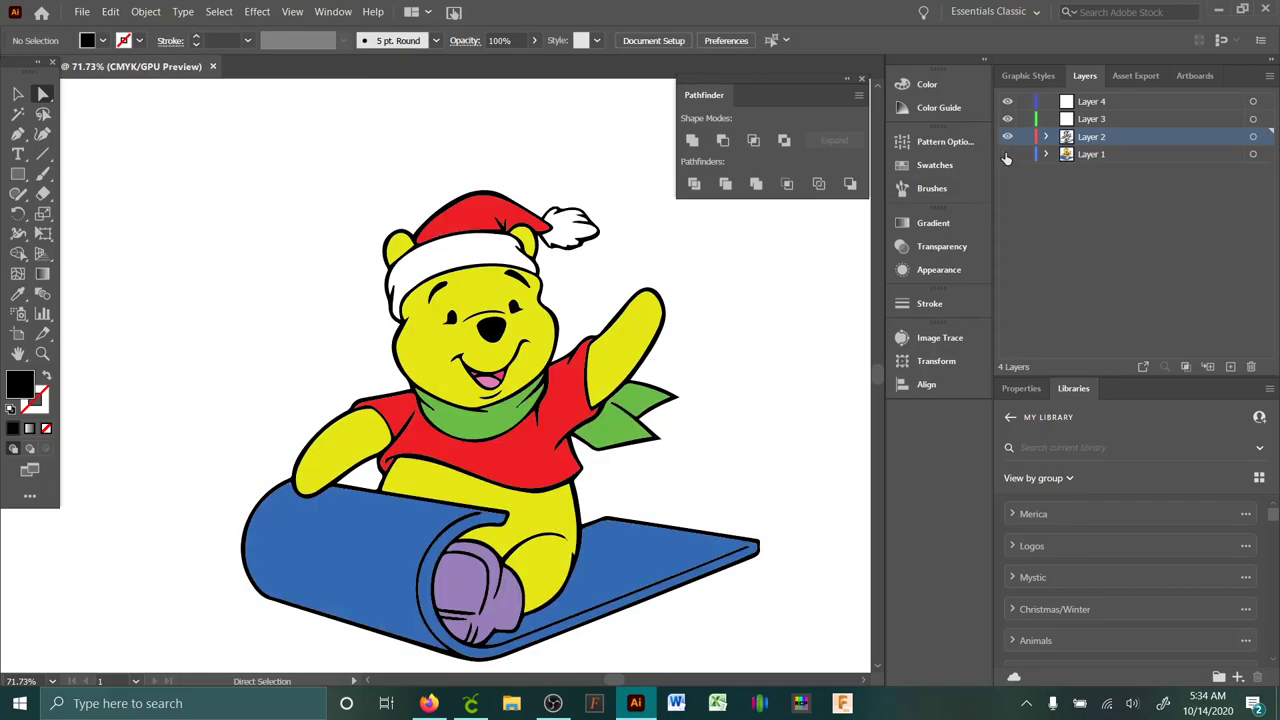
{"action": "left_click", "coordinate": [1007, 156]}
{"action": "left_click", "coordinate": [1084, 121]}
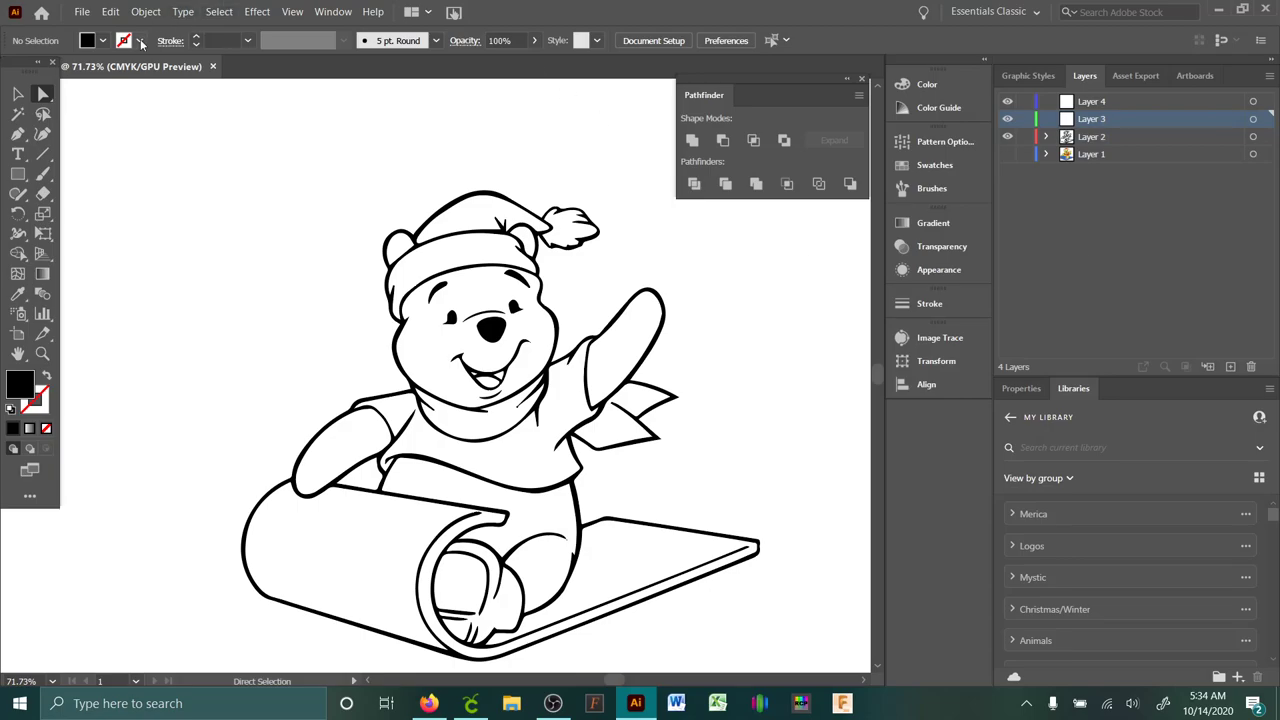
{"action": "left_click", "coordinate": [110, 11]}
{"action": "left_click", "coordinate": [150, 146]}
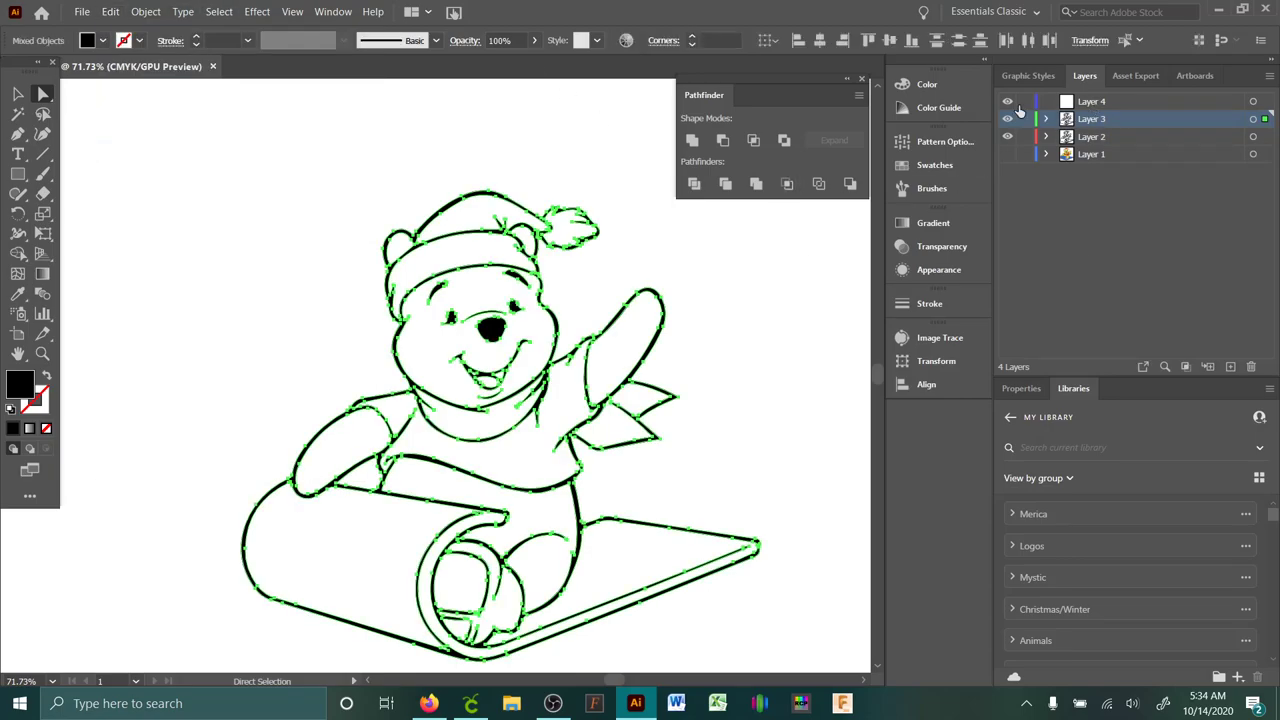
- Try pasting the outlines into Layer 4, undoing the offset and all-artboards pastes
{"action": "left_click", "coordinate": [1045, 105]}
{"action": "left_click", "coordinate": [110, 11]}
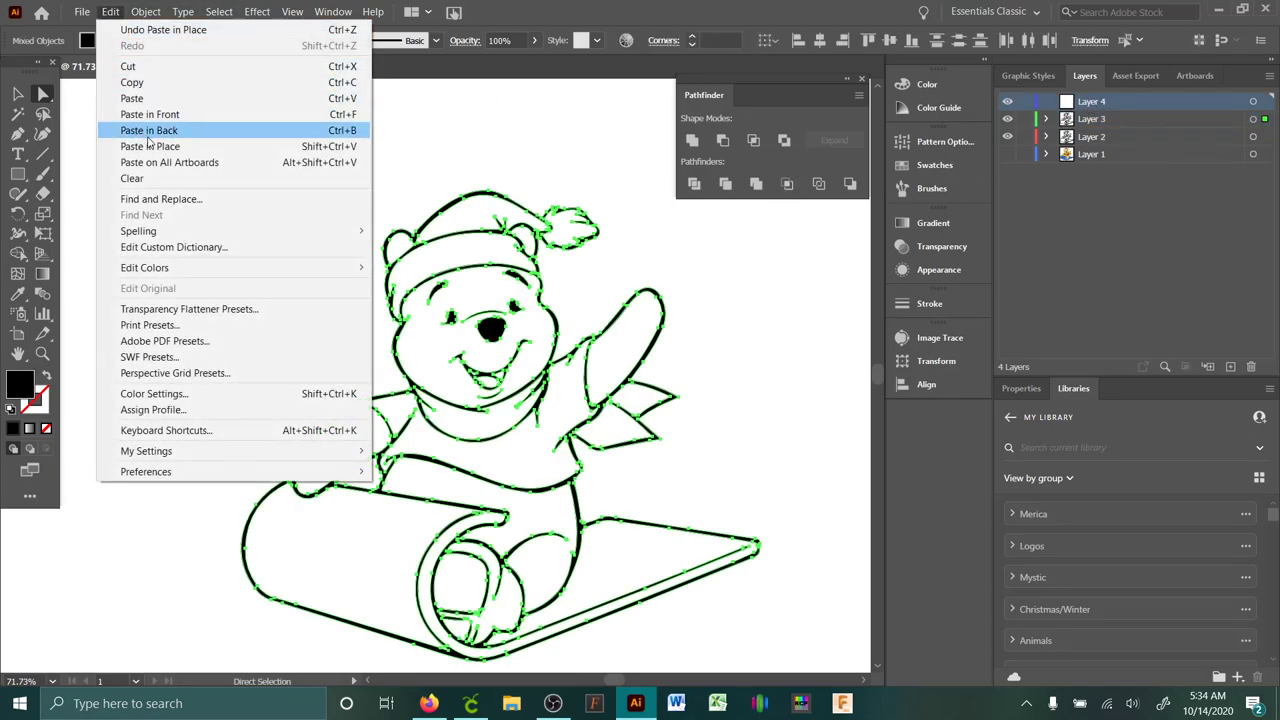
{"action": "left_click", "coordinate": [153, 98]}
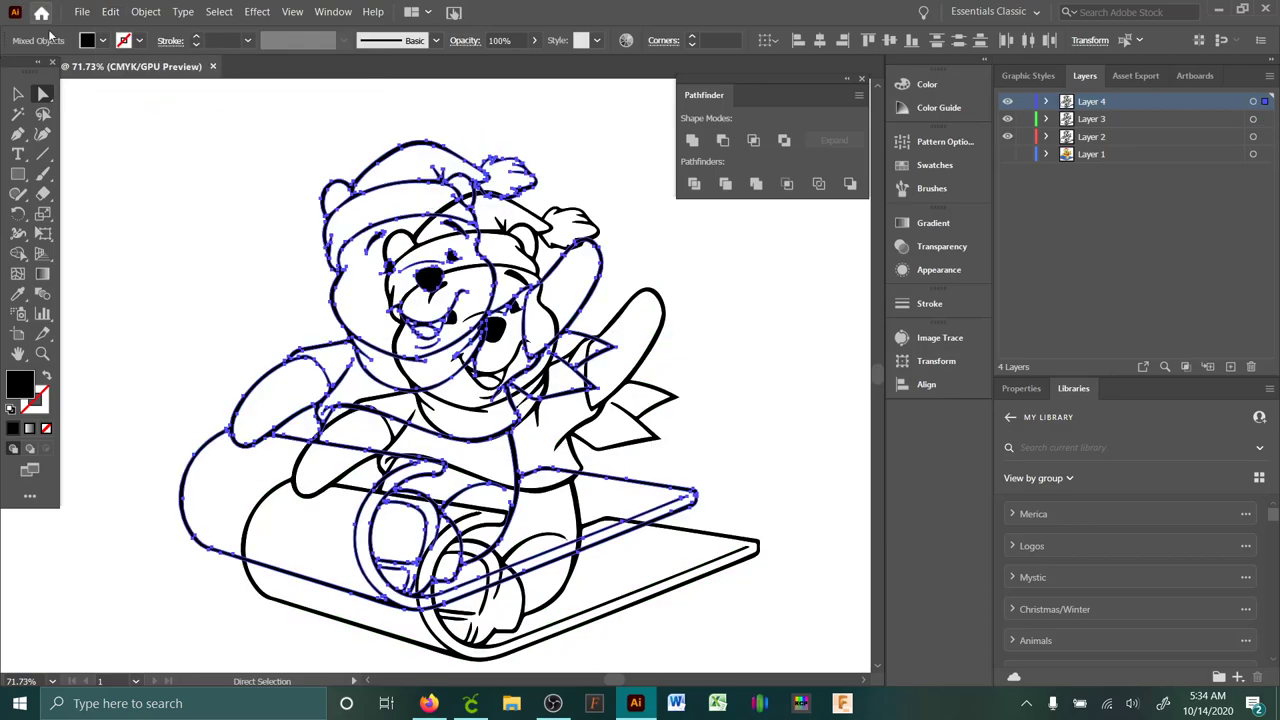
{"action": "left_click", "coordinate": [110, 11]}
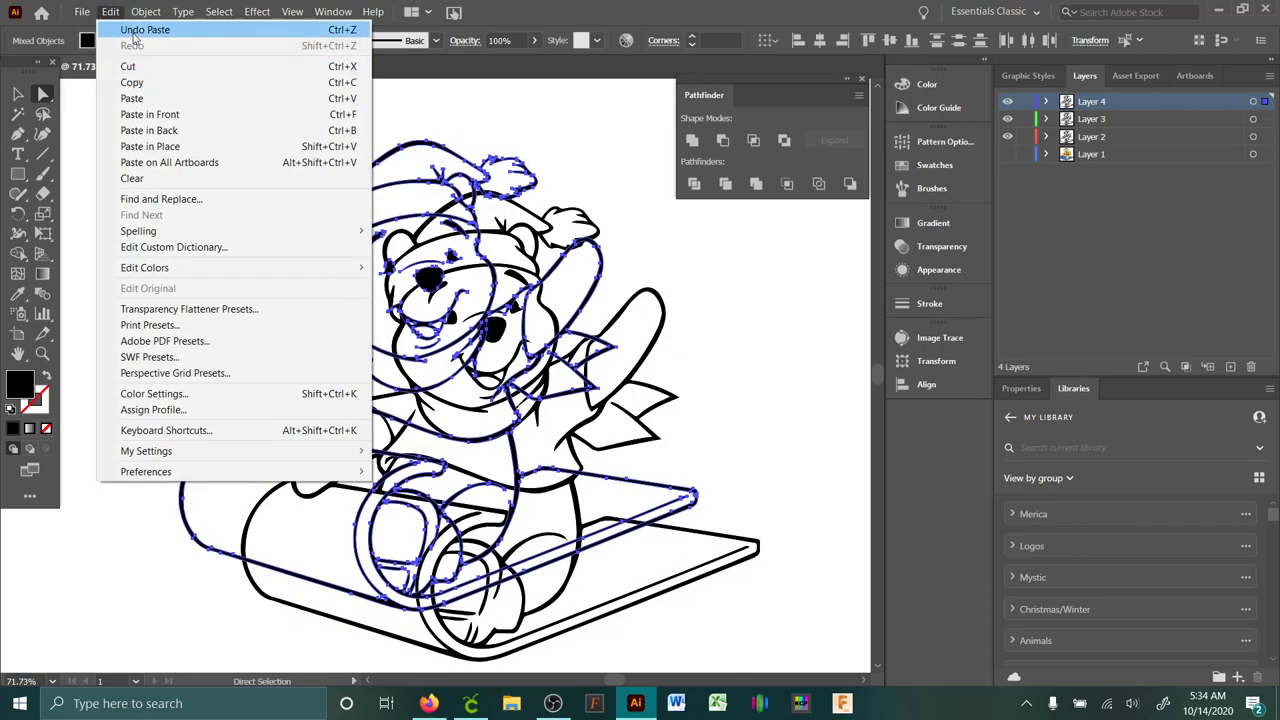
{"action": "left_click", "coordinate": [135, 29]}
{"action": "left_click", "coordinate": [110, 11]}
{"action": "left_click", "coordinate": [1142, 103]}
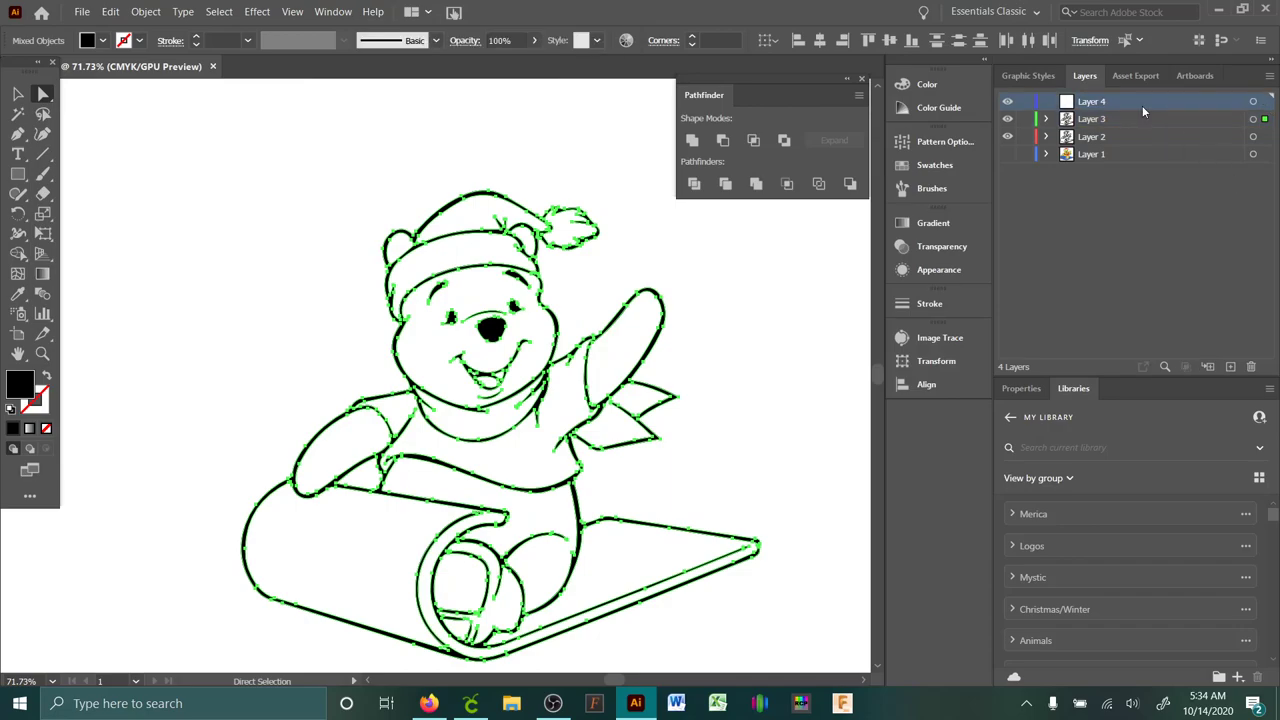
{"action": "left_click", "coordinate": [110, 11]}
{"action": "left_click", "coordinate": [155, 161]}
{"action": "left_click", "coordinate": [112, 10]}
{"action": "left_click", "coordinate": [150, 29]}
{"action": "left_click", "coordinate": [110, 11]}
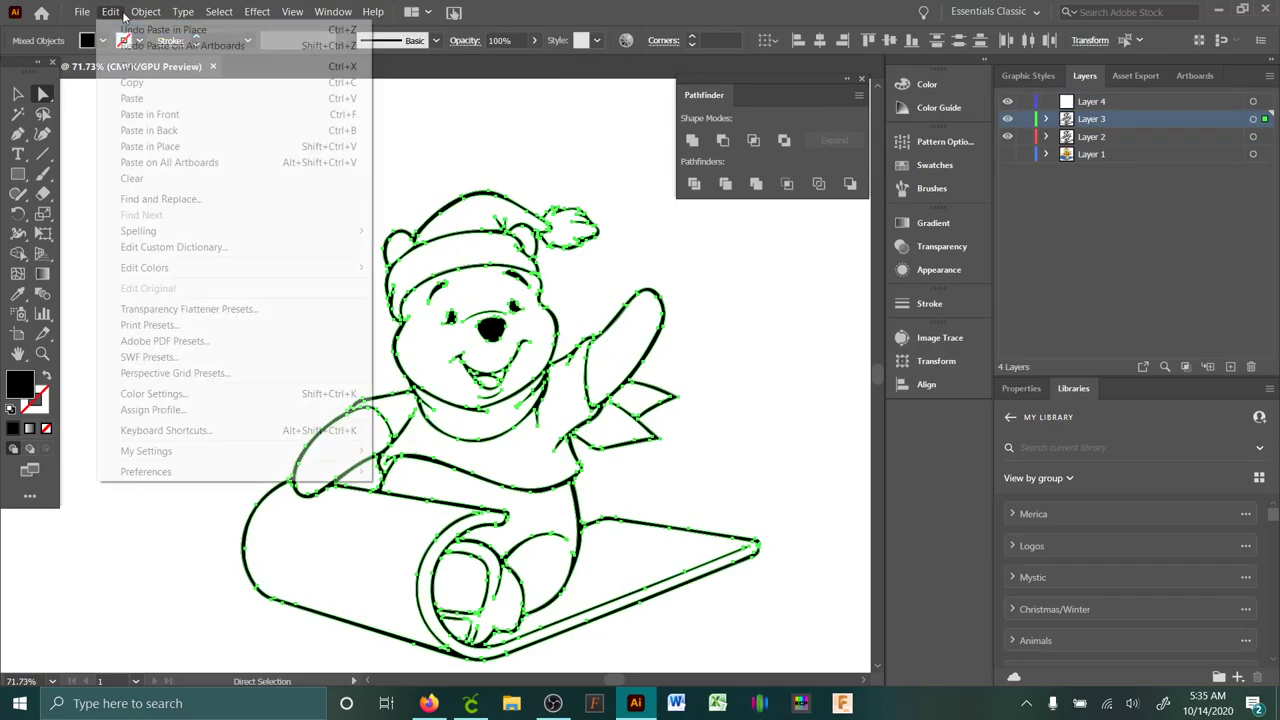
- Paste the outlines in place on Layer 4
{"action": "left_click", "coordinate": [140, 146]}
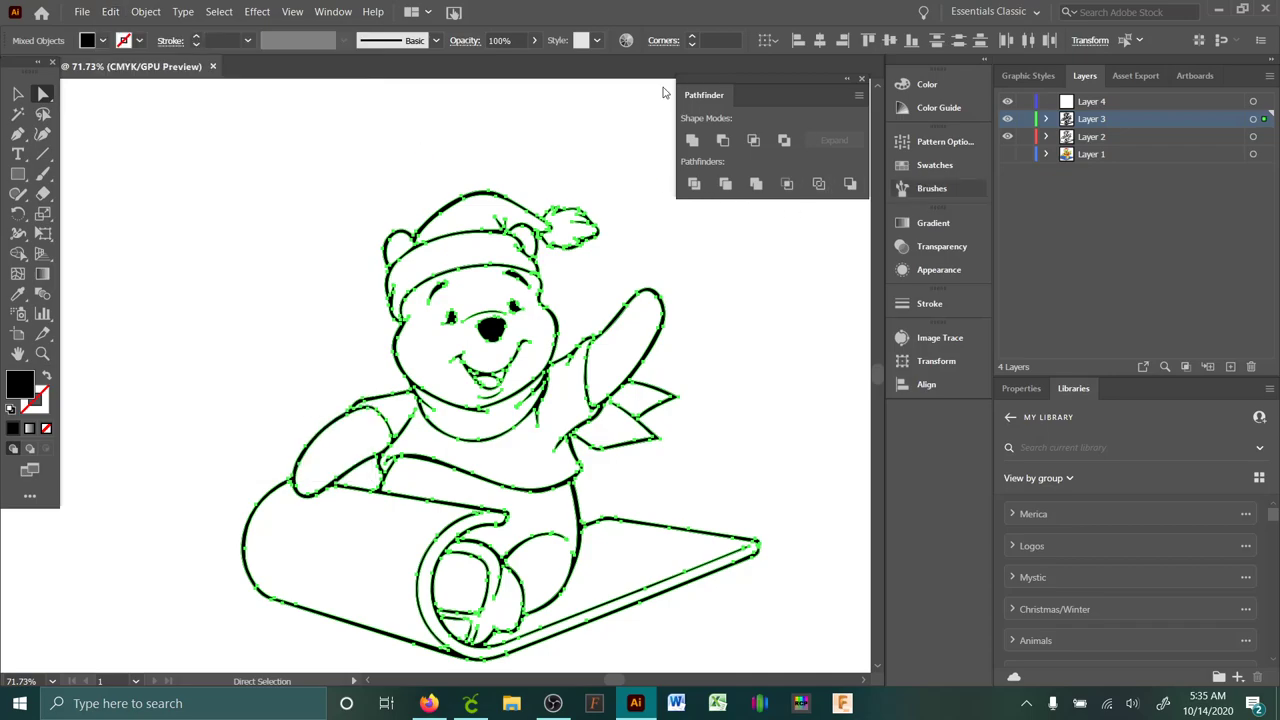
{"action": "left_click", "coordinate": [110, 11]}
{"action": "left_click", "coordinate": [122, 33]}
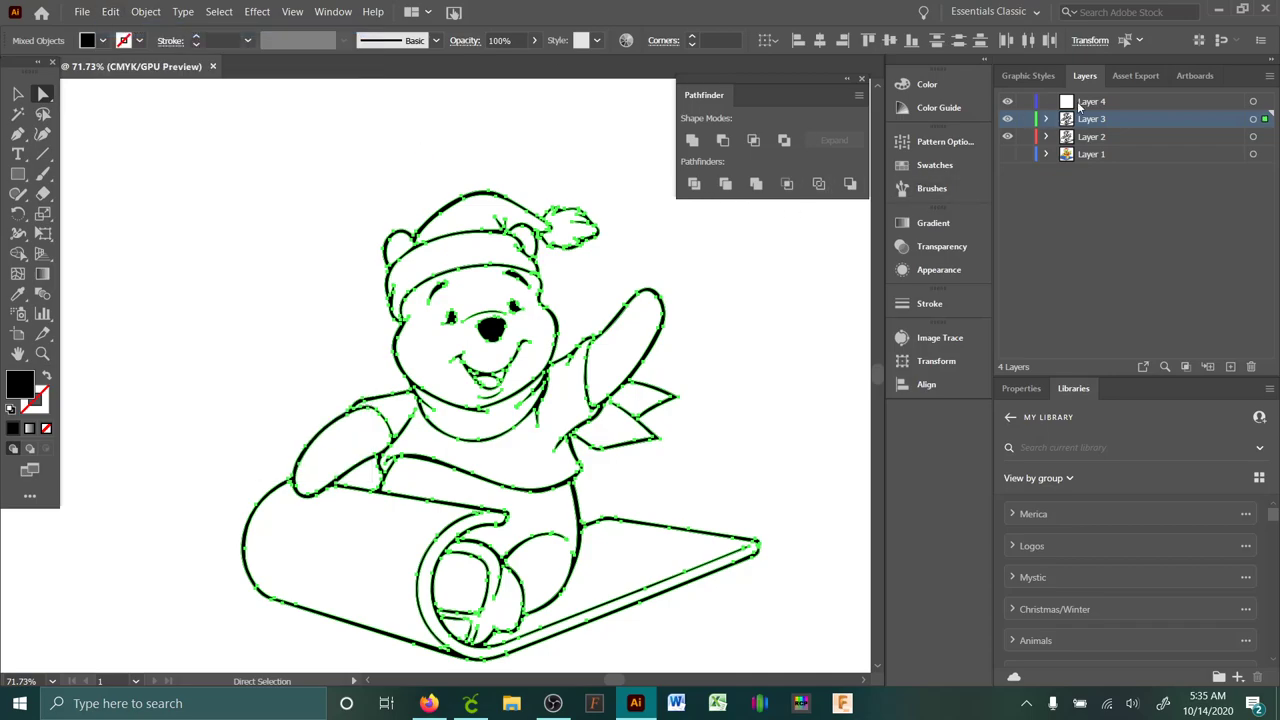
{"action": "left_click", "coordinate": [110, 11]}
{"action": "left_click", "coordinate": [165, 147]}
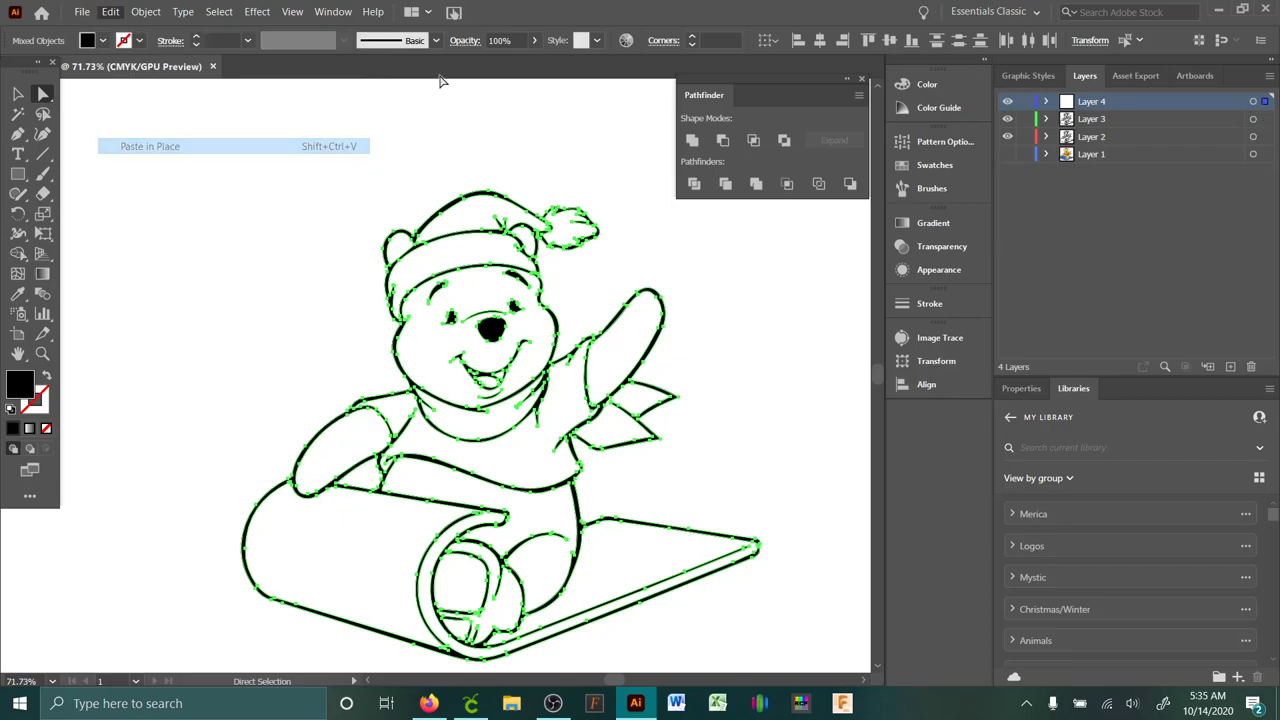
{"action": "left_click", "coordinate": [818, 273]}
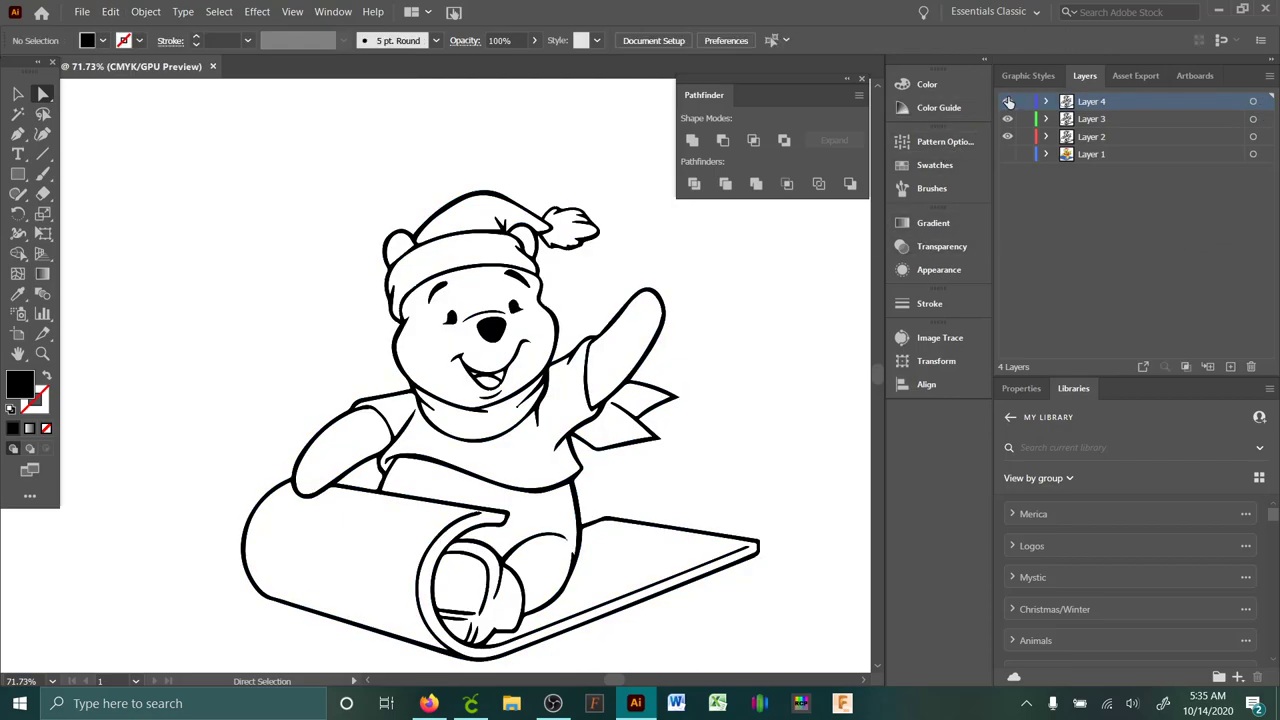
- Rename Layer 4 to 'outline' and hide Layer 3
{"action": "double_click", "coordinate": [1090, 103]}
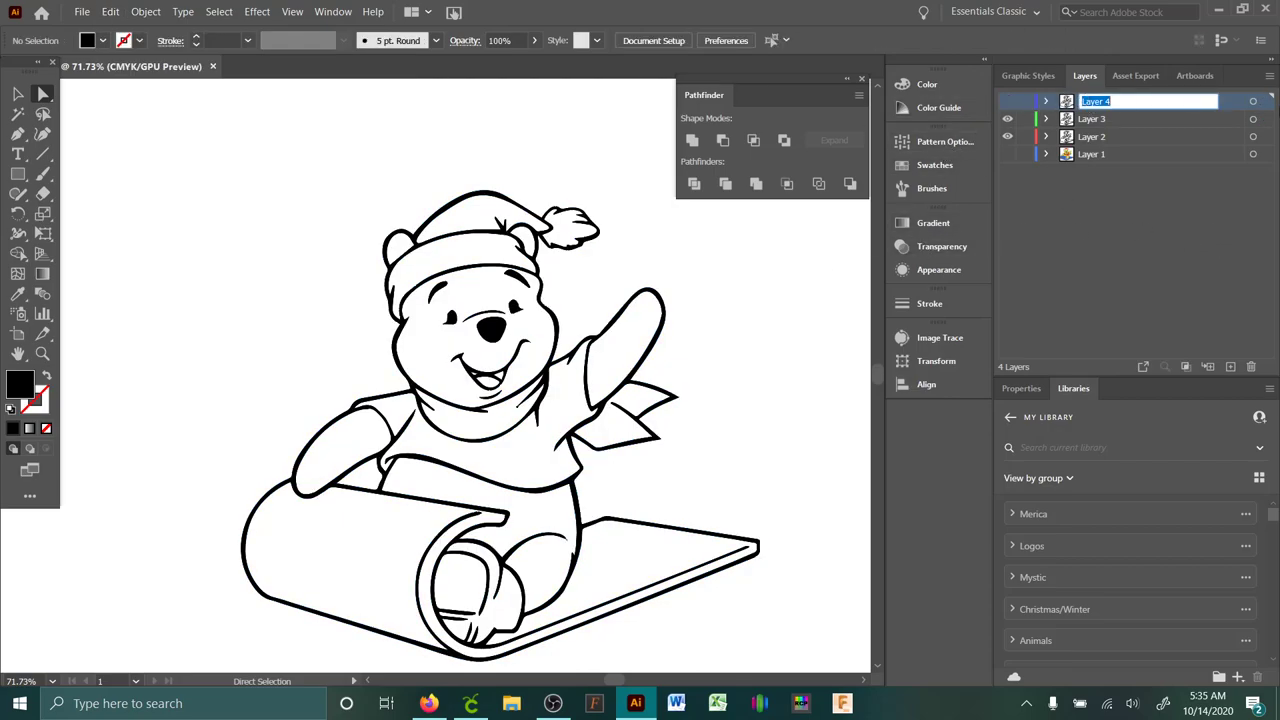
{"action": "type", "text": "outline"}
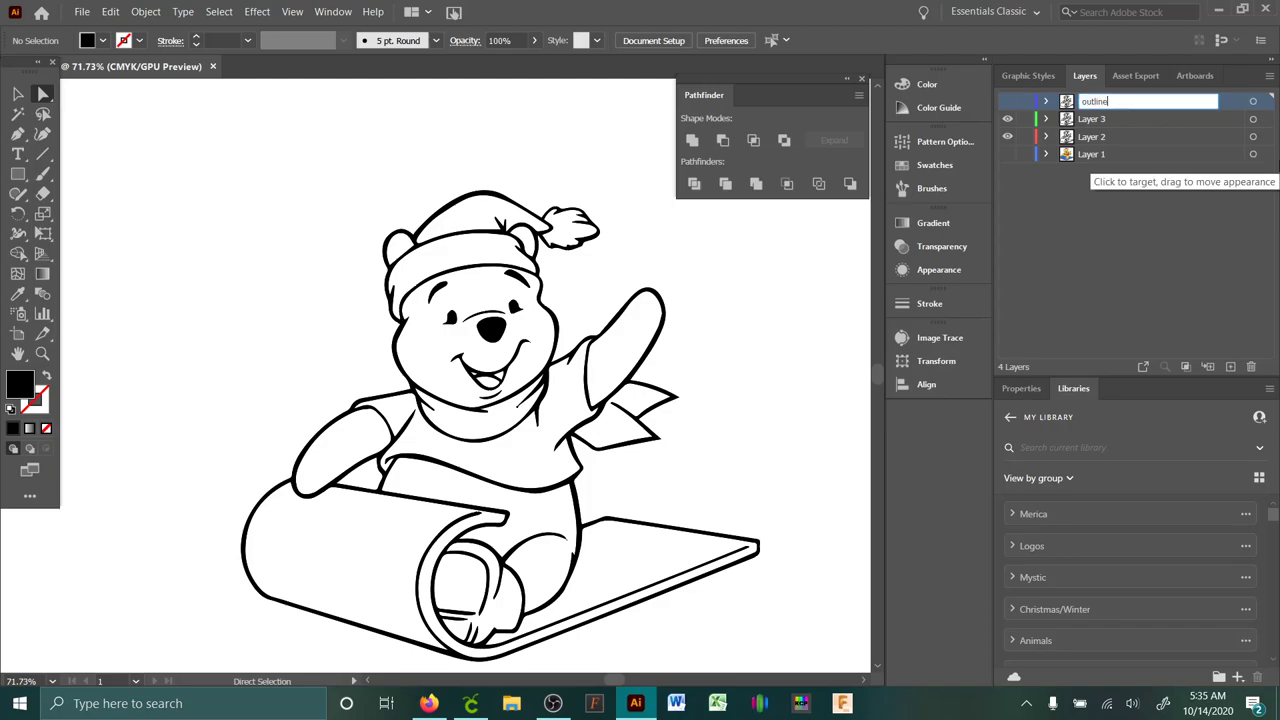
{"action": "key", "text": "Return"}
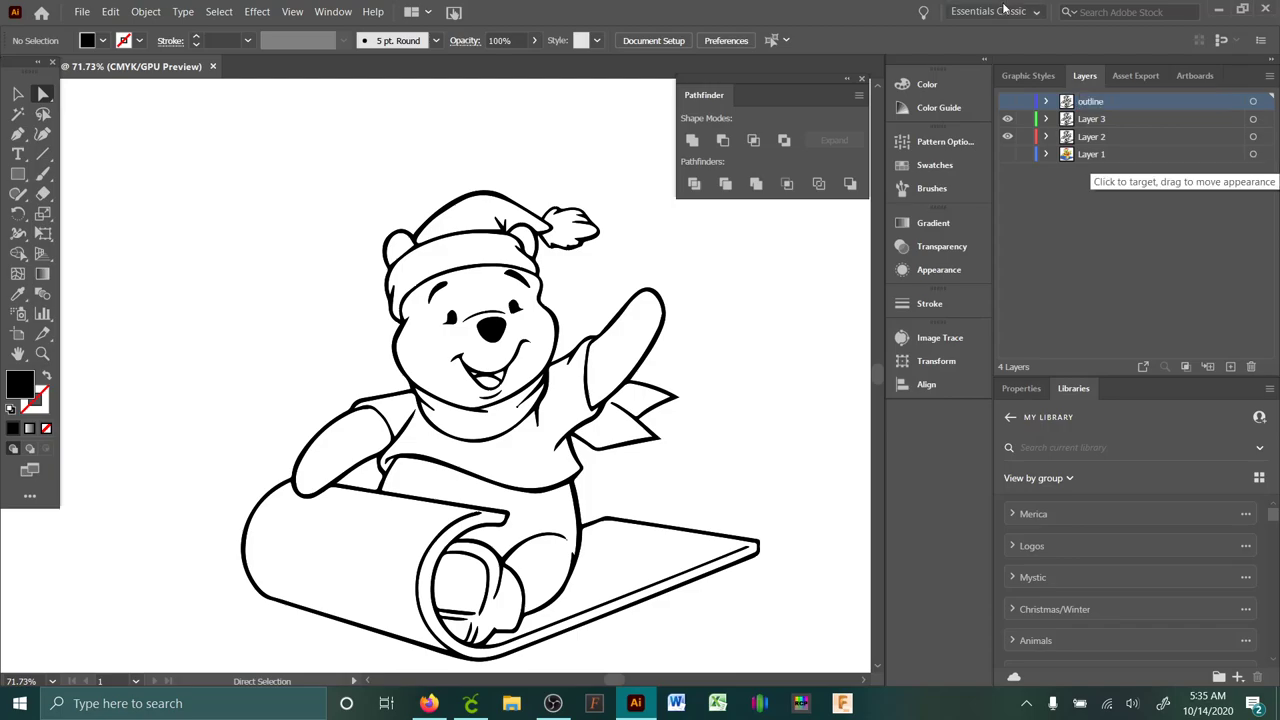
{"action": "left_click", "coordinate": [1008, 119]}
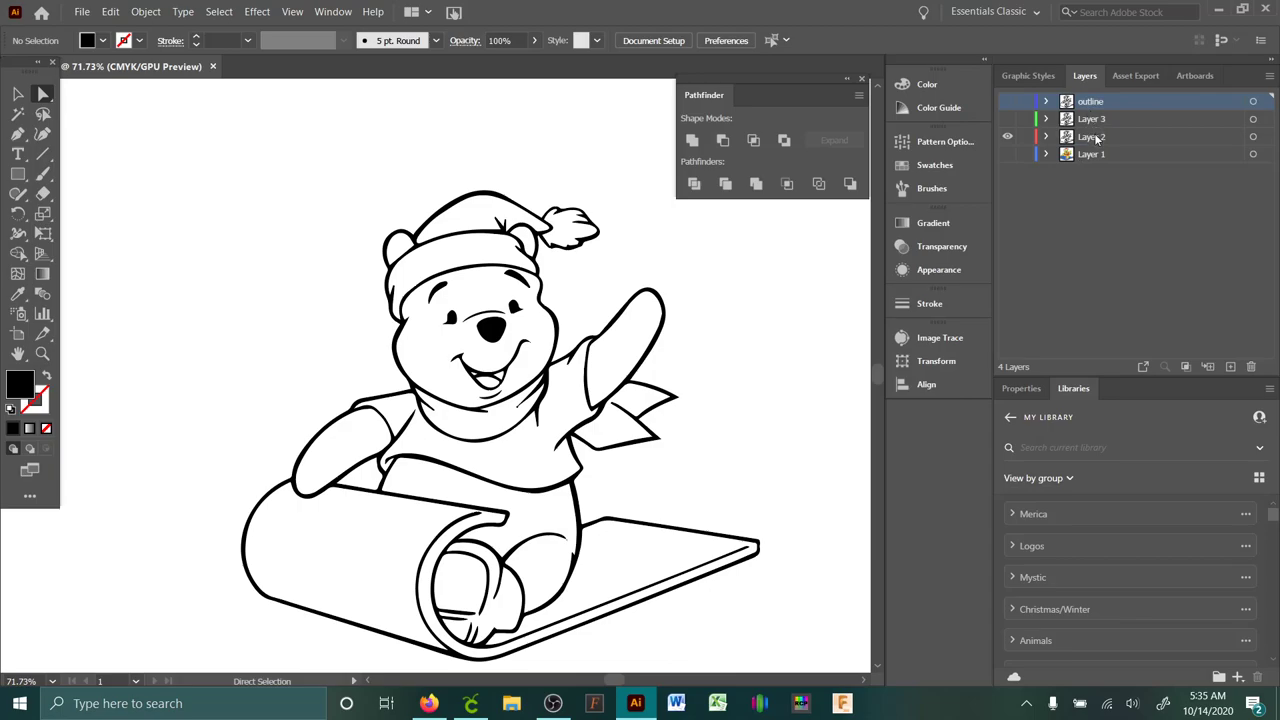
- Move Layer 2 below Layer 1 and merge its bear and sled regions into filled shapes
{"action": "left_click", "coordinate": [1095, 140]}
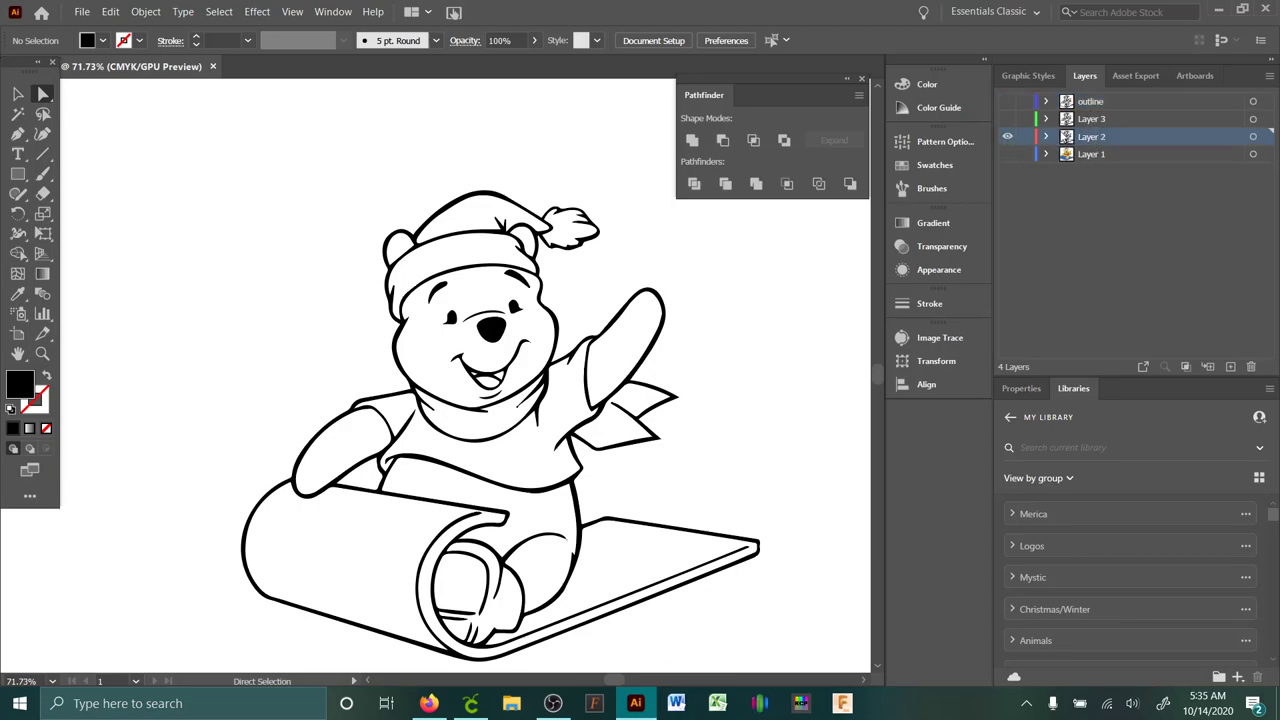
{"action": "left_click_drag", "start_coordinate": [1095, 140], "coordinate": [1097, 158]}
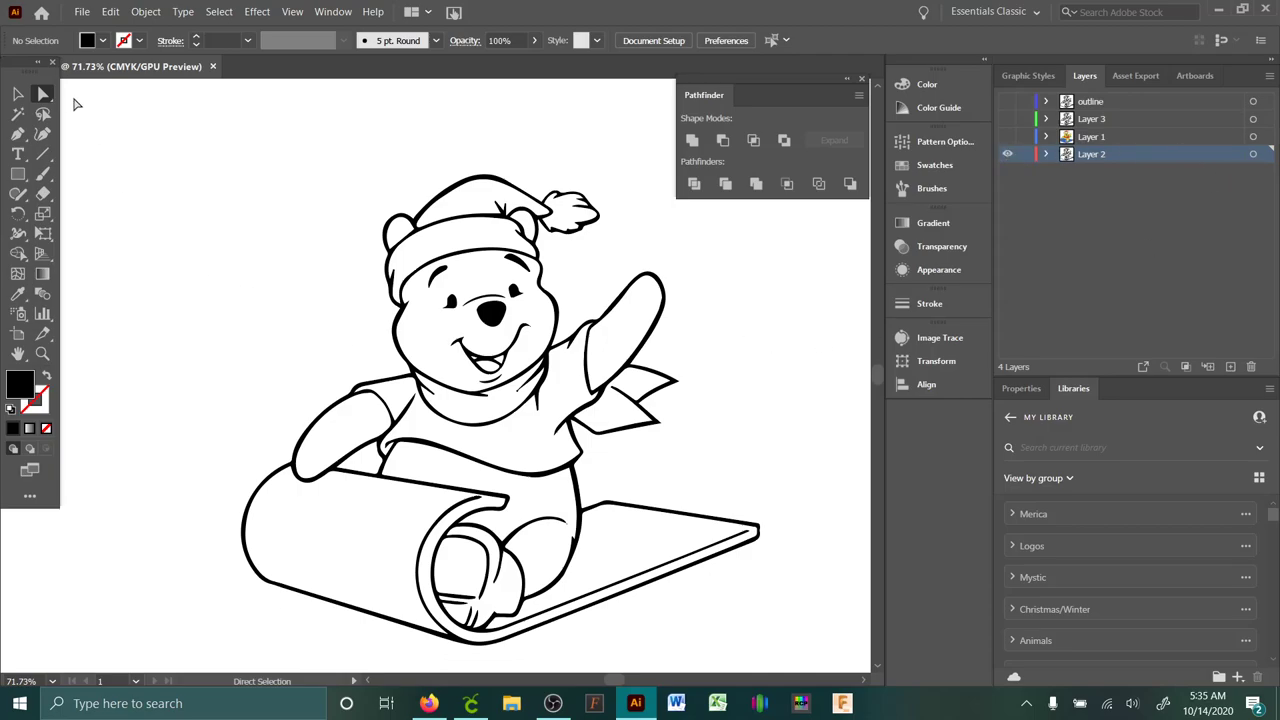
{"action": "left_click_drag", "start_coordinate": [166, 211], "coordinate": [424, 524]}
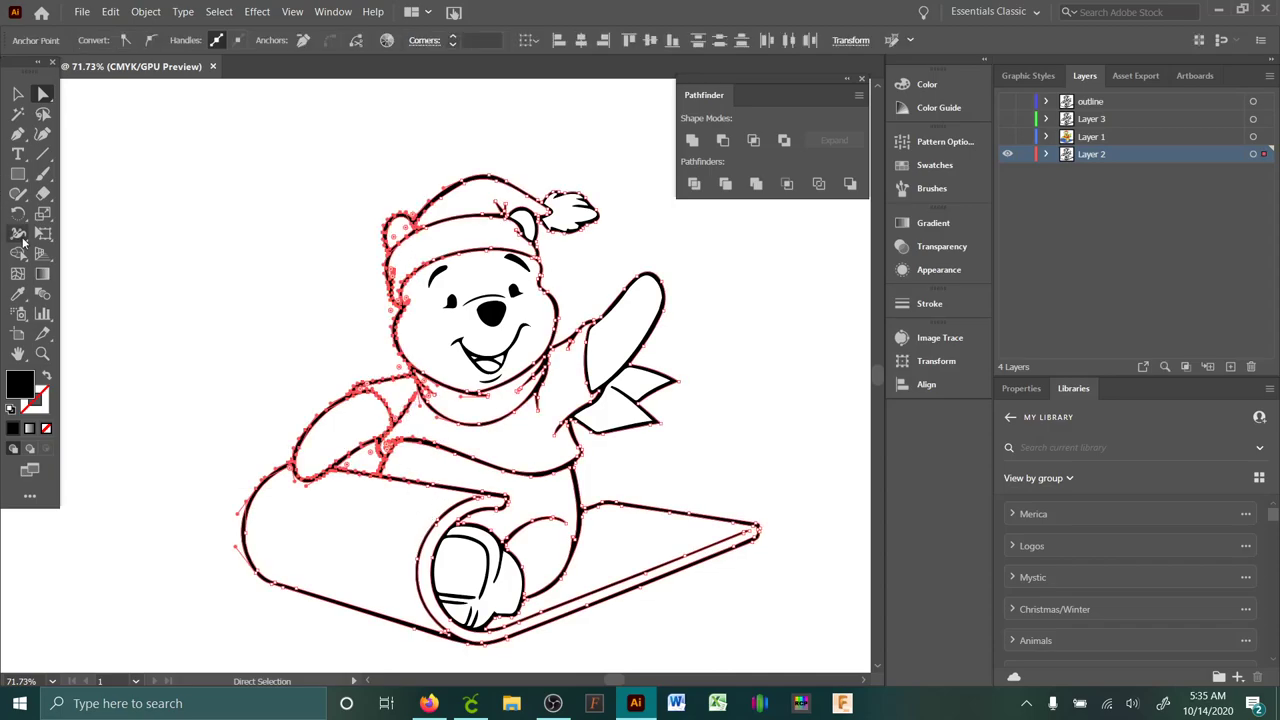
{"action": "left_click", "coordinate": [18, 253]}
{"action": "left_click_drag", "start_coordinate": [280, 330], "coordinate": [369, 413]}
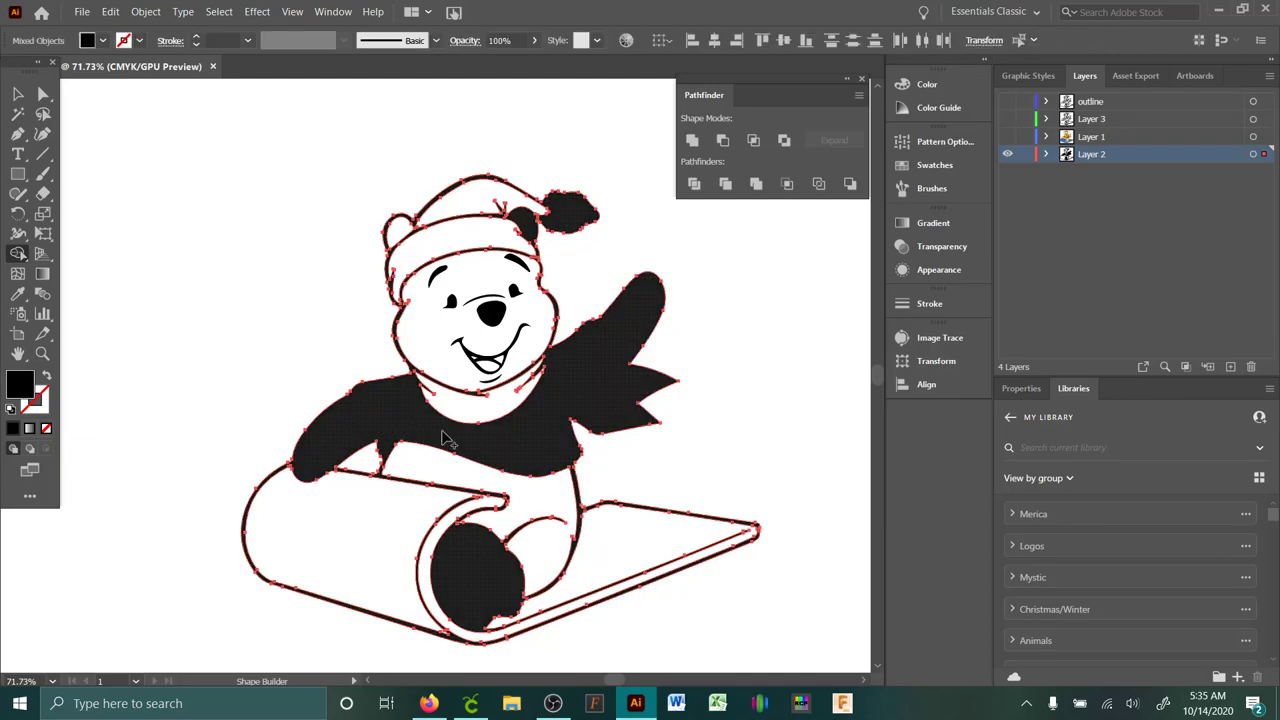
{"action": "left_click", "coordinate": [466, 528]}
{"action": "left_click", "coordinate": [43, 93]}
- Select the paths around Pooh's left arm and sled and merge the sled areas into black
{"action": "left_click_drag", "start_coordinate": [209, 325], "coordinate": [406, 501]}
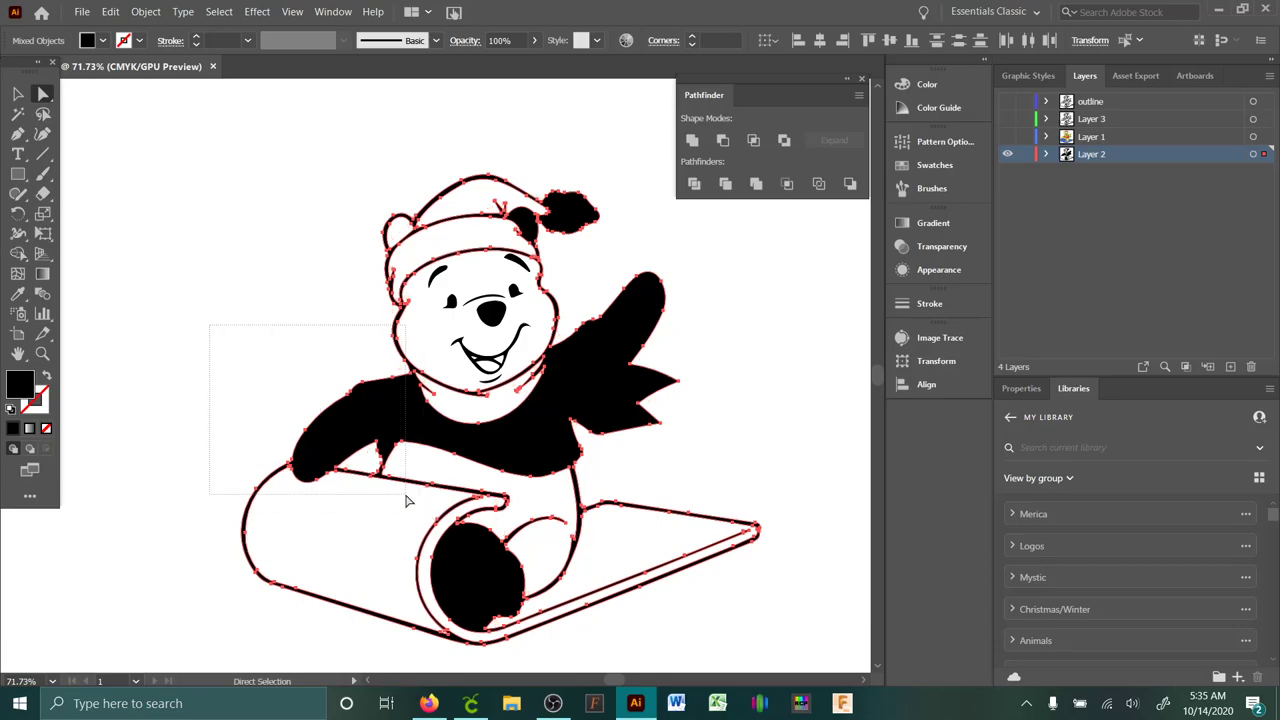
{"action": "left_click_drag", "start_coordinate": [406, 501], "coordinate": [376, 465]}
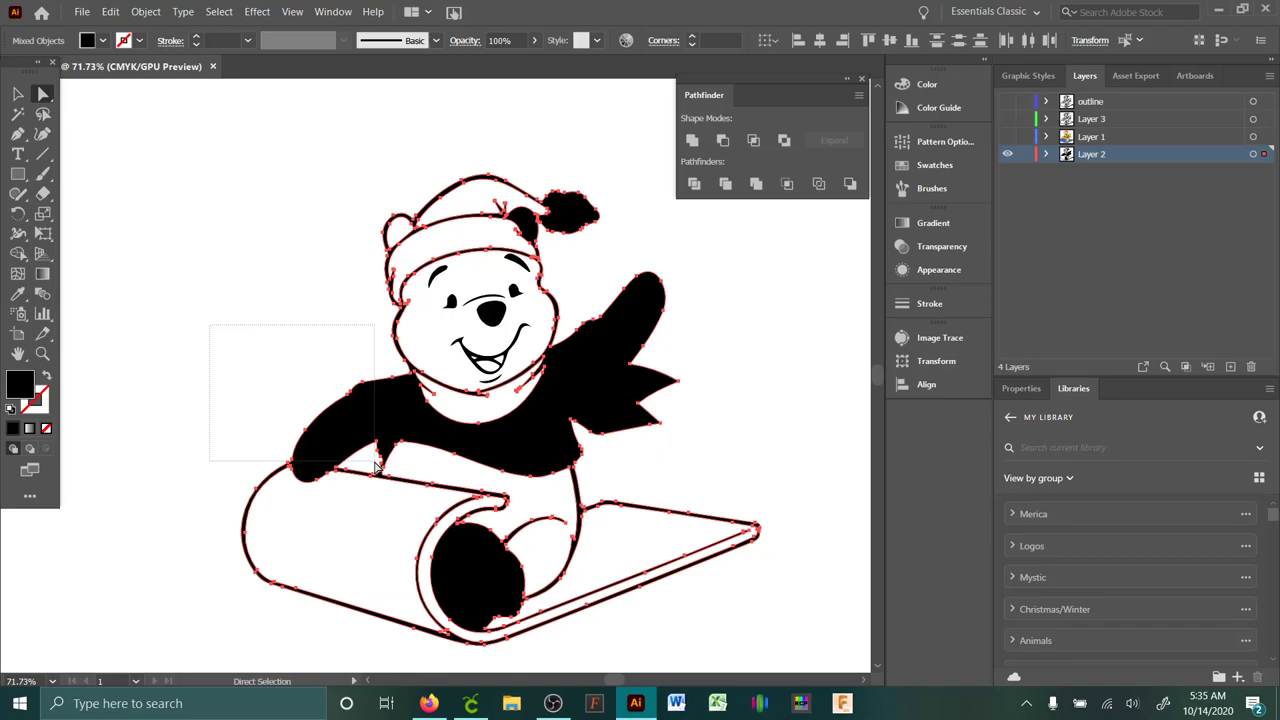
{"action": "mouse_move", "coordinate": [376, 465]}
{"action": "left_mouse_down"}
{"action": "mouse_move", "coordinate": [406, 512]}
{"action": "mouse_move", "coordinate": [370, 470]}
{"action": "mouse_move", "coordinate": [372, 450]}
{"action": "mouse_move", "coordinate": [430, 530]}
{"action": "mouse_move", "coordinate": [381, 478]}
{"action": "left_mouse_up"}
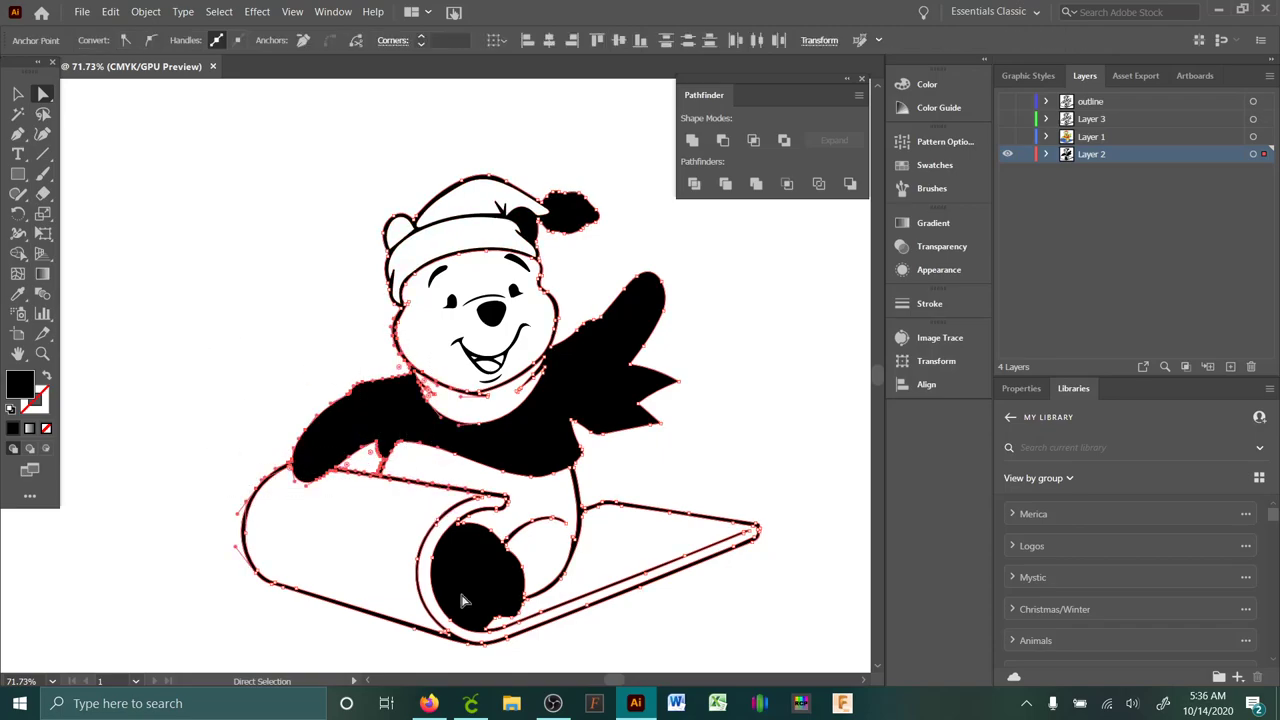
{"action": "left_click", "coordinate": [18, 253]}
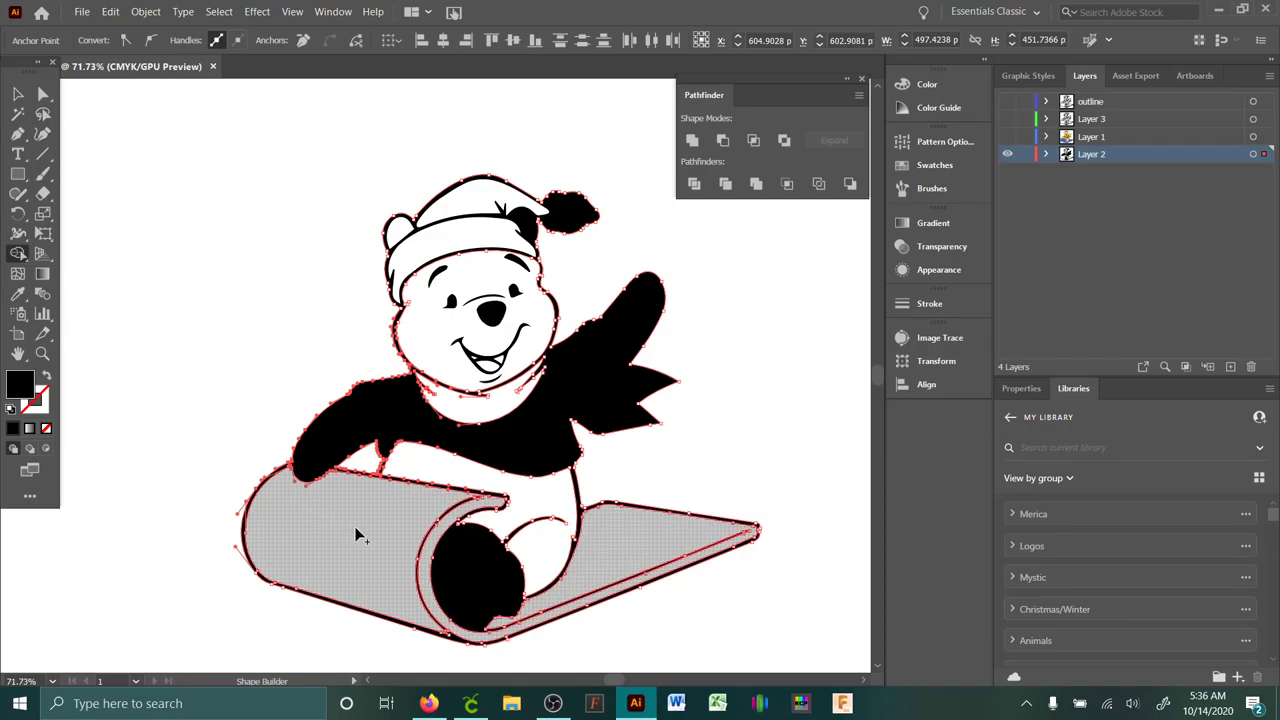
{"action": "mouse_move", "coordinate": [365, 535]}
{"action": "left_mouse_down"}
{"action": "mouse_move", "coordinate": [515, 506]}
{"action": "mouse_move", "coordinate": [493, 442]}
{"action": "left_mouse_up"}
{"action": "key", "text": "a"}
{"action": "left_click", "coordinate": [239, 428]}
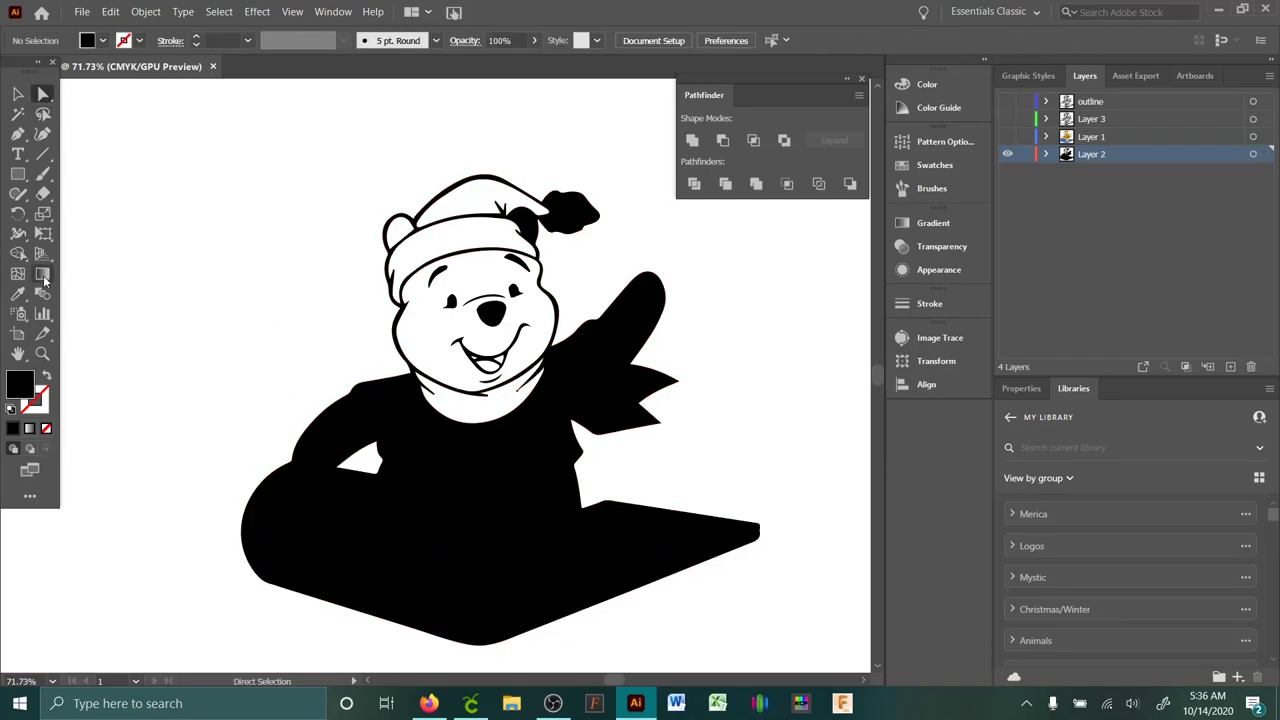
- Merge all remaining white areas of the figure into one black silhouette
{"action": "left_click", "coordinate": [18, 253]}
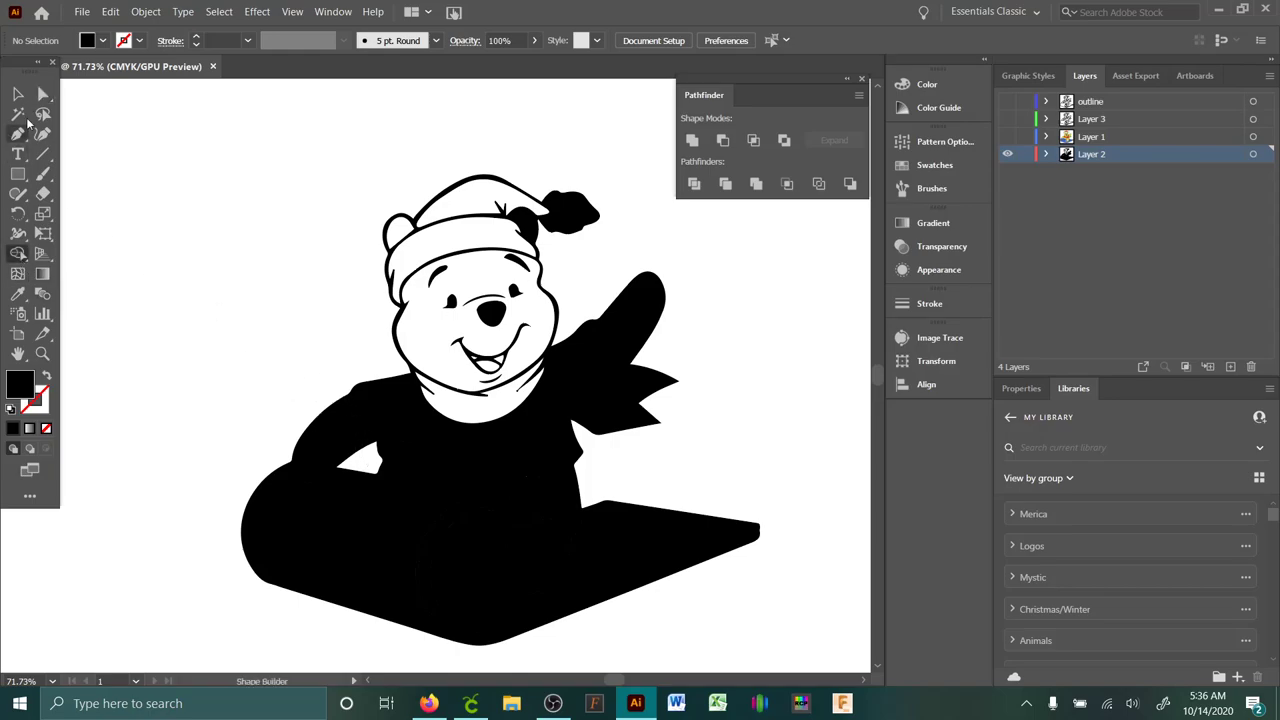
{"action": "key", "text": "a"}
{"action": "left_click_drag", "start_coordinate": [270, 346], "coordinate": [362, 432]}
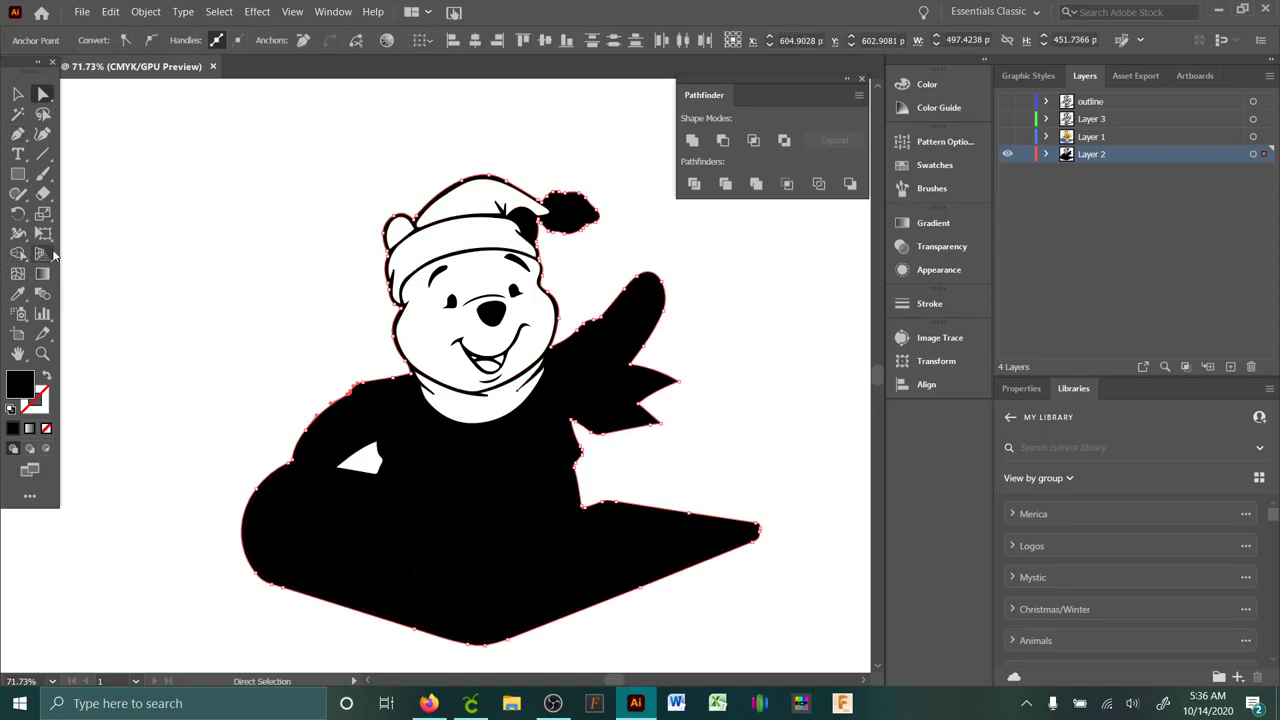
{"action": "left_click", "coordinate": [18, 253]}
{"action": "left_click_drag", "start_coordinate": [229, 336], "coordinate": [400, 425]}
- Undo the merge and reselect the sled and body paths with Direct Selection
{"action": "left_click", "coordinate": [109, 12]}
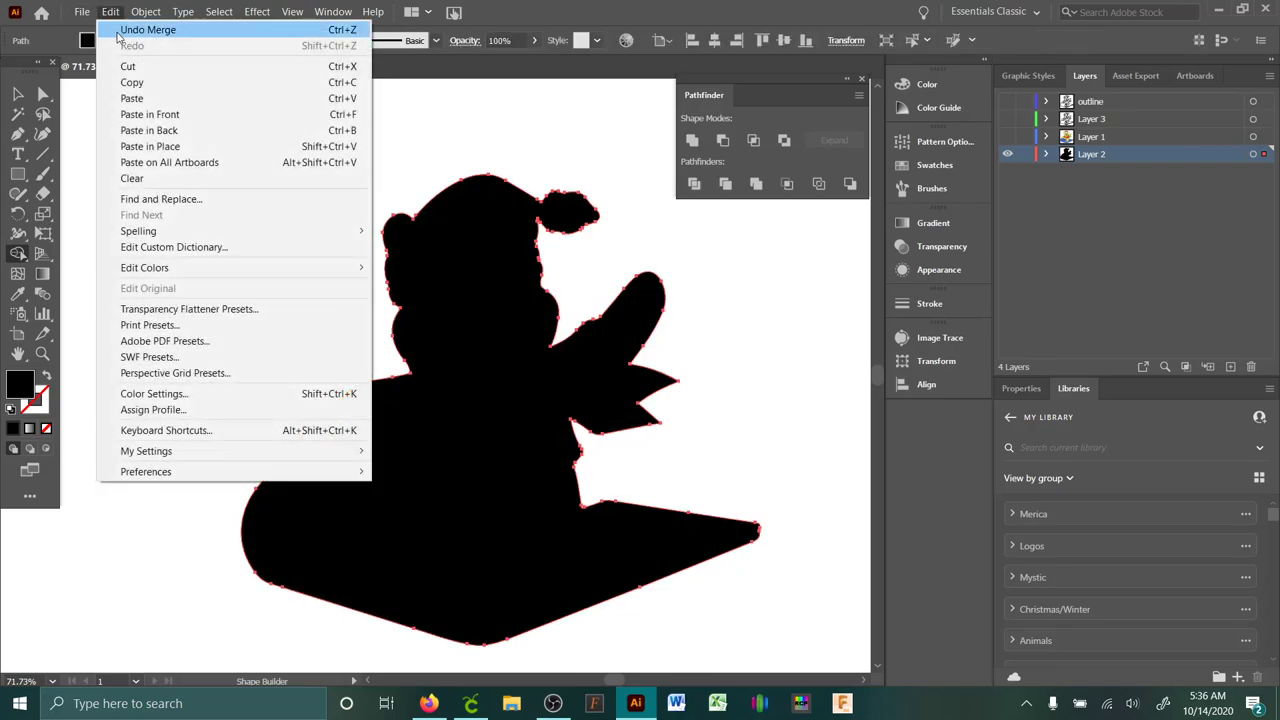
{"action": "left_click", "coordinate": [117, 36]}
{"action": "left_click", "coordinate": [43, 93]}
{"action": "left_click", "coordinate": [265, 401]}
{"action": "left_click_drag", "start_coordinate": [212, 350], "coordinate": [387, 500]}
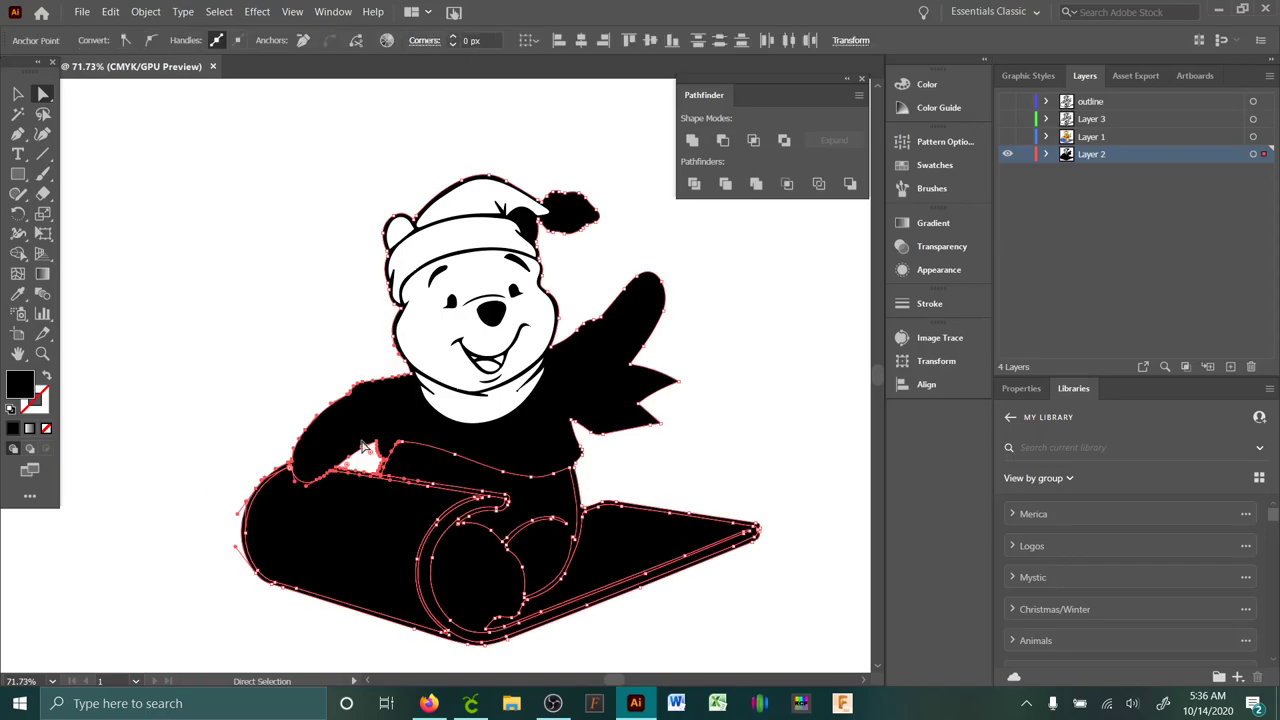
- After an undone Shape Builder attempt, unite Pooh and the sled with Pathfinder Unite
{"action": "left_click", "coordinate": [18, 253]}
{"action": "mouse_move", "coordinate": [293, 350]}
{"action": "left_mouse_down"}
{"action": "mouse_move", "coordinate": [463, 428]}
{"action": "mouse_move", "coordinate": [531, 371]}
{"action": "left_mouse_up"}
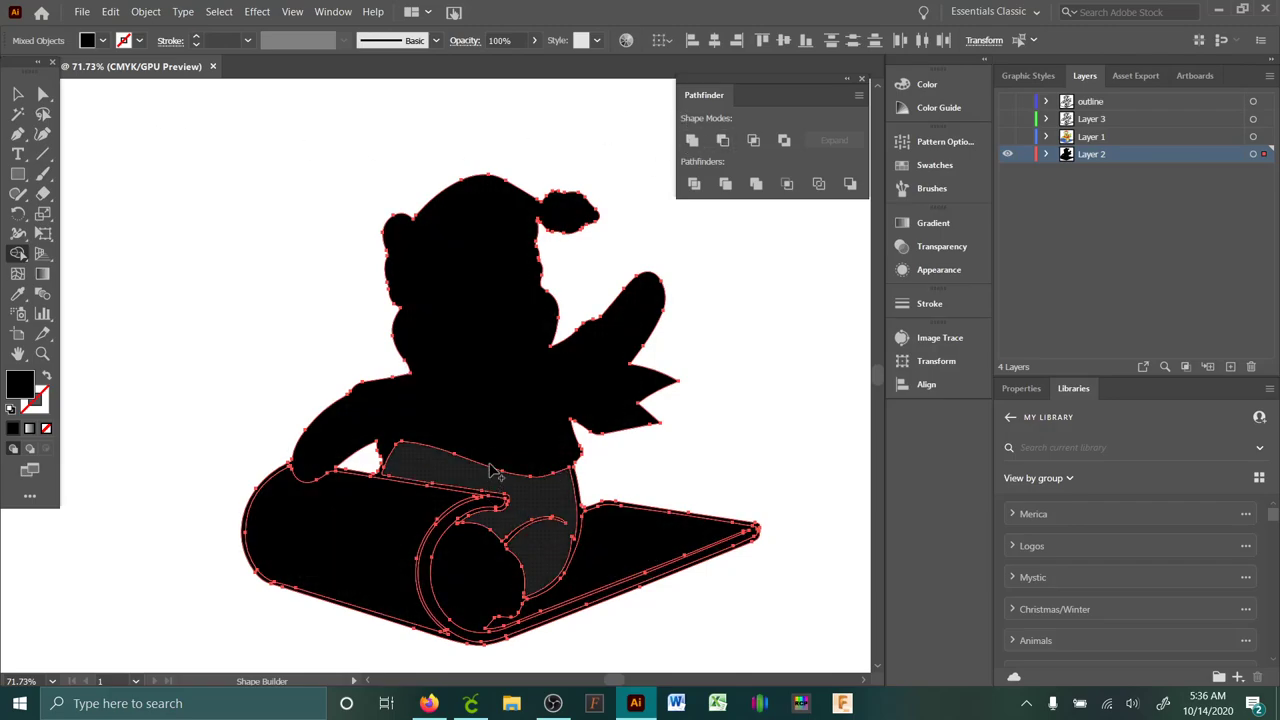
{"action": "mouse_move", "coordinate": [297, 313]}
{"action": "left_mouse_down"}
{"action": "mouse_move", "coordinate": [429, 409]}
{"action": "mouse_move", "coordinate": [445, 475]}
{"action": "mouse_move", "coordinate": [414, 497]}
{"action": "mouse_move", "coordinate": [430, 536]}
{"action": "mouse_move", "coordinate": [514, 550]}
{"action": "left_mouse_up"}
{"action": "left_click", "coordinate": [113, 13]}
{"action": "left_click", "coordinate": [128, 29]}
{"action": "left_click", "coordinate": [691, 141]}
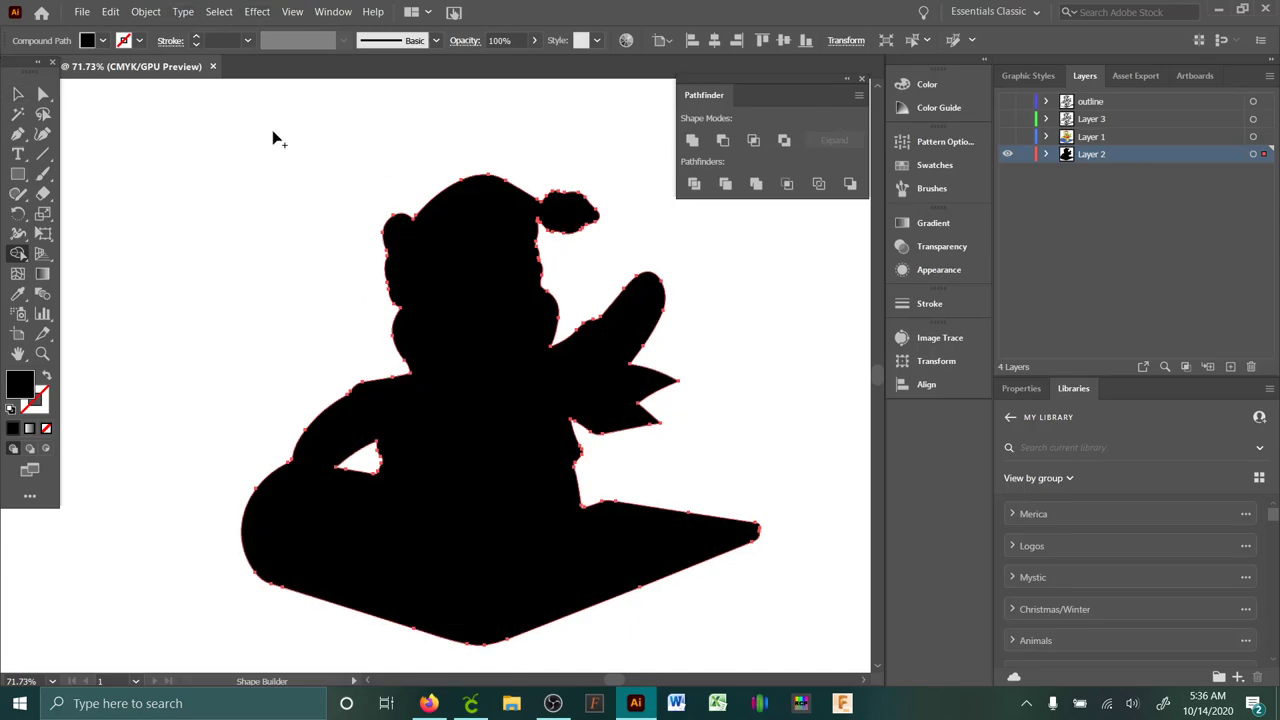
- Show and activate Layer 1's coloured Pooh and hide the Layer 2 silhouette
{"action": "key", "text": "a"}
{"action": "left_click", "coordinate": [225, 182]}
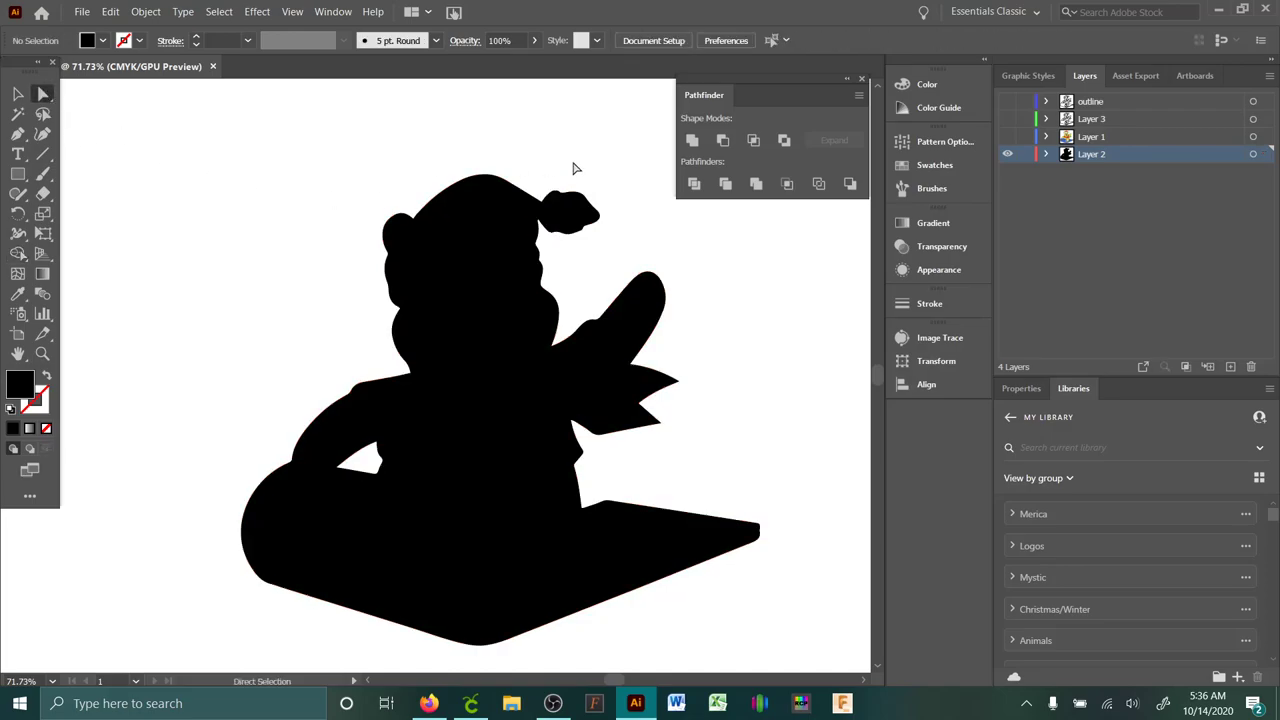
{"action": "left_click", "coordinate": [1008, 136]}
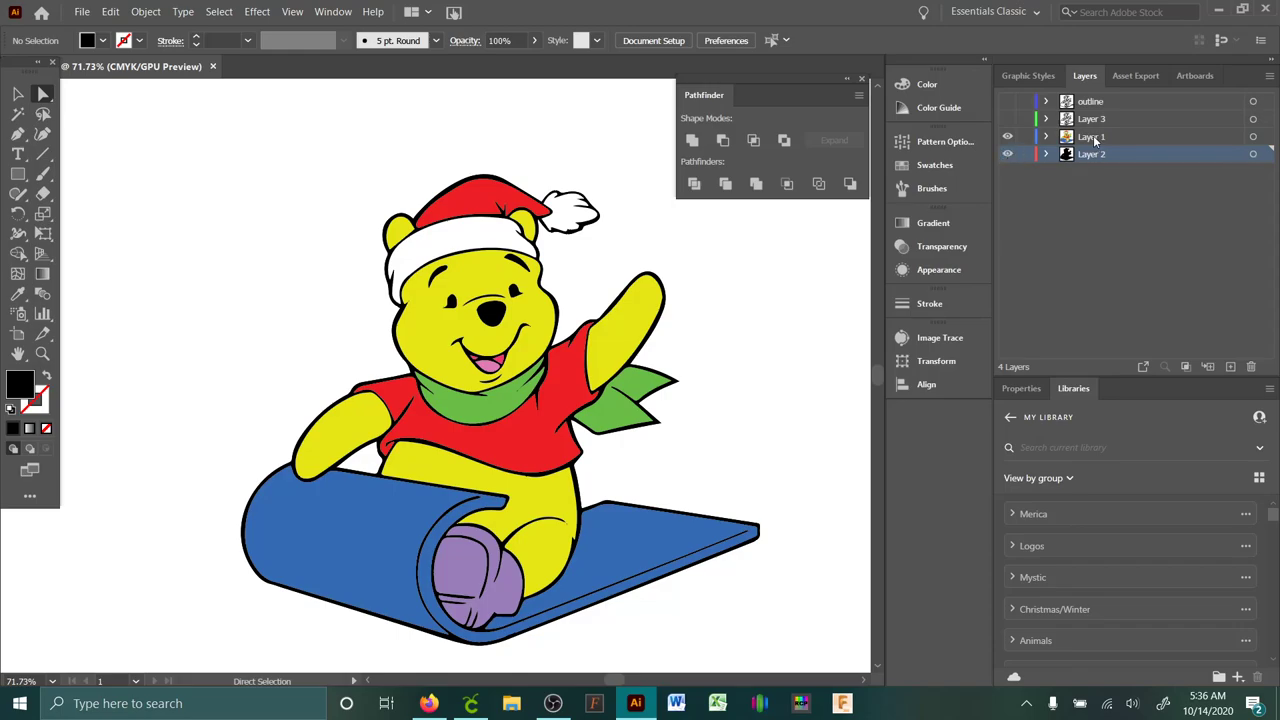
{"action": "left_click", "coordinate": [1094, 140]}
{"action": "left_click", "coordinate": [1008, 154]}
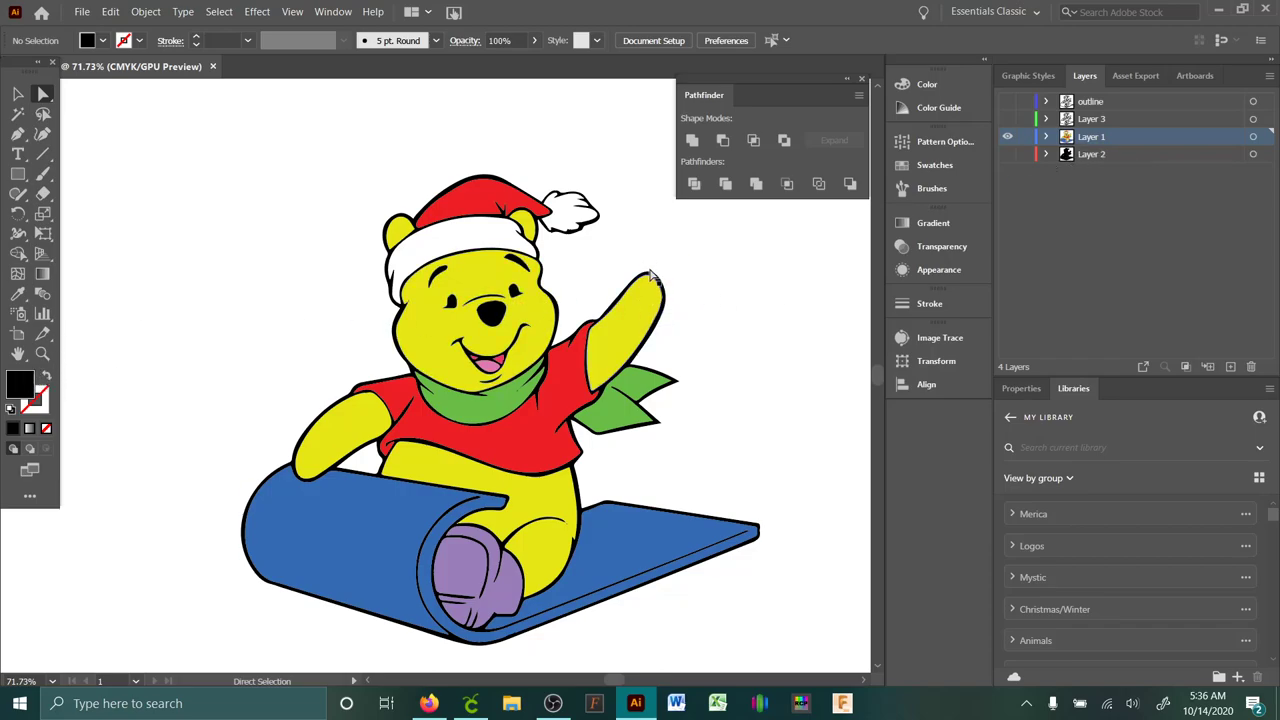
- Select all black outline shapes via Select > Same > Fill & Stroke and delete them
{"action": "left_click", "coordinate": [221, 11]}
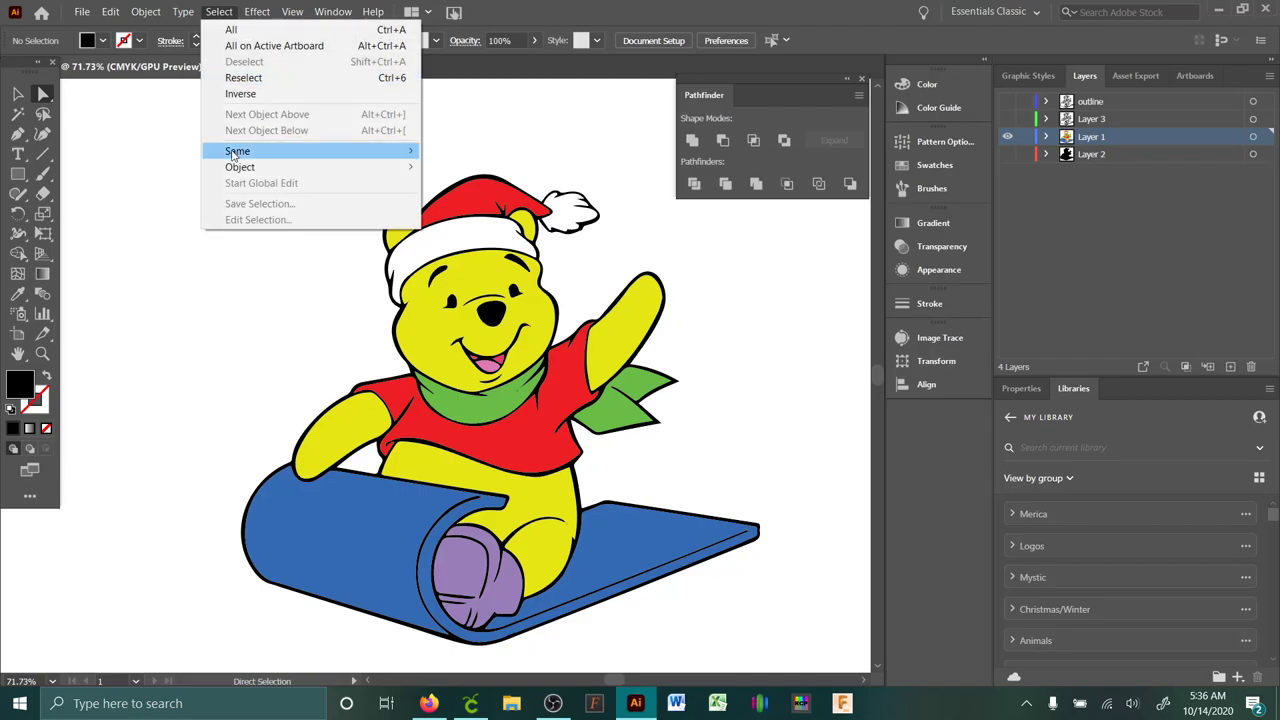
{"action": "mouse_move", "coordinate": [240, 152]}
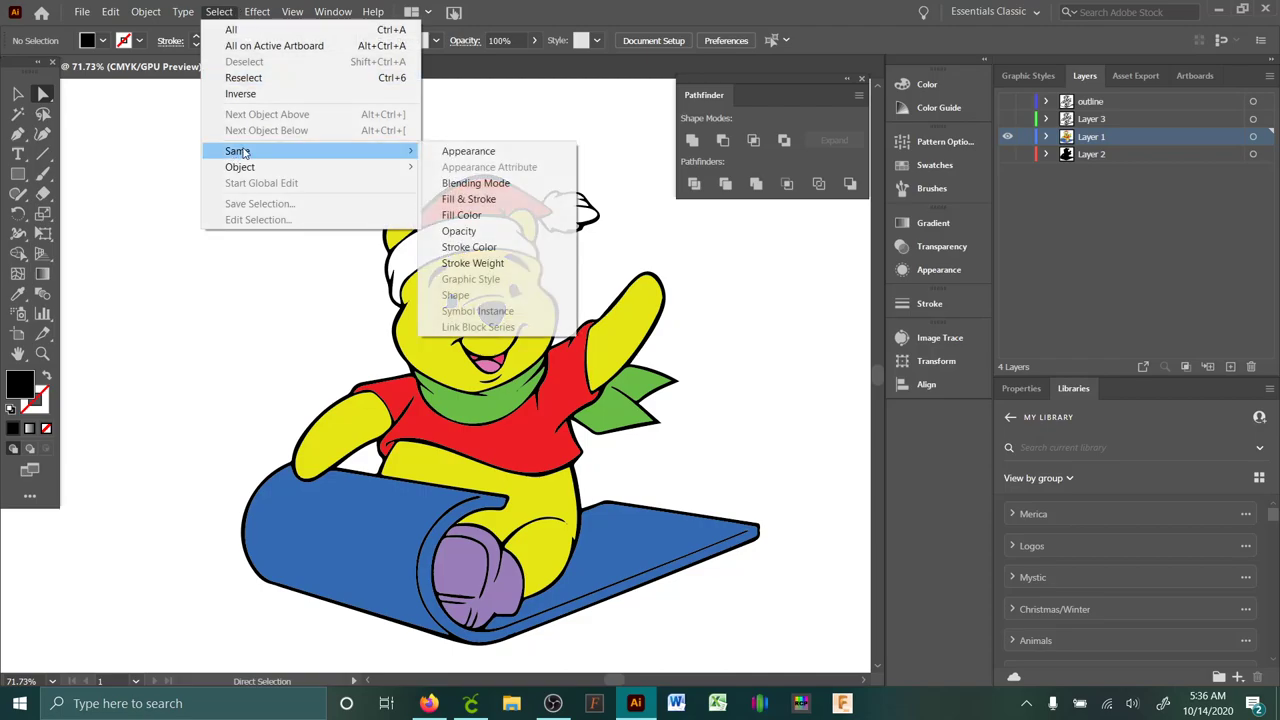
{"action": "left_click", "coordinate": [510, 199]}
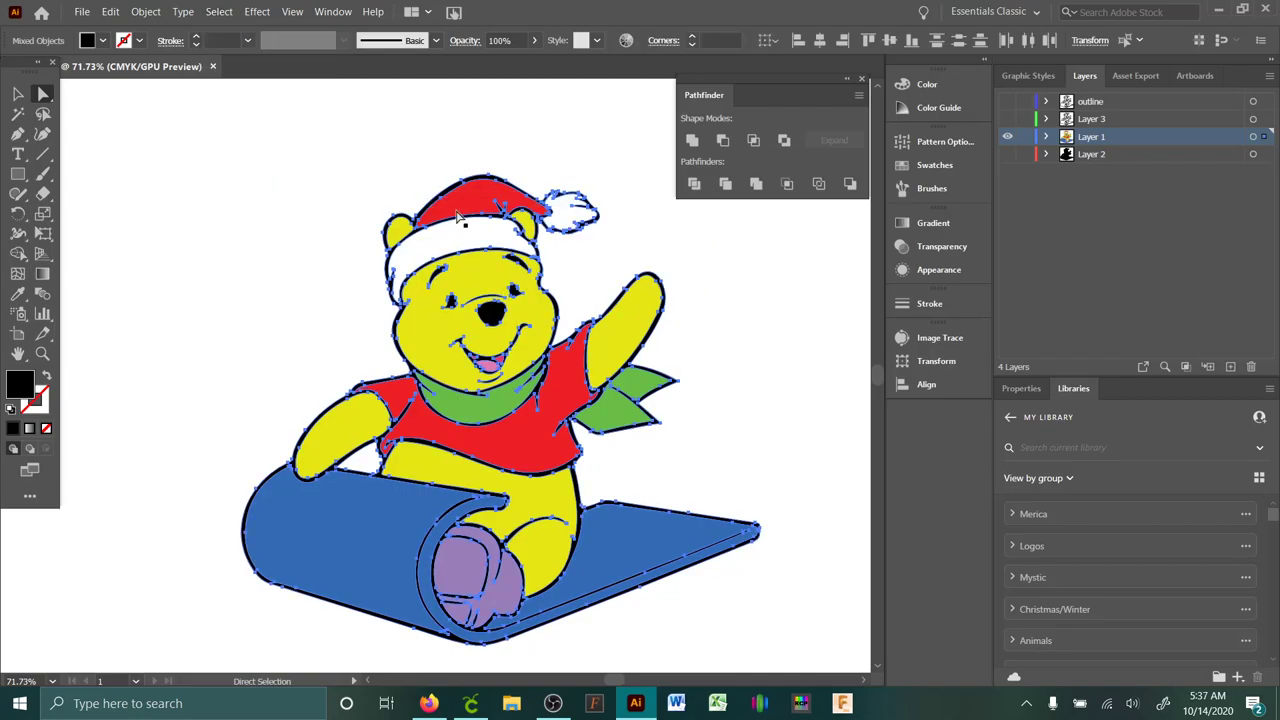
{"action": "key", "text": "Delete"}
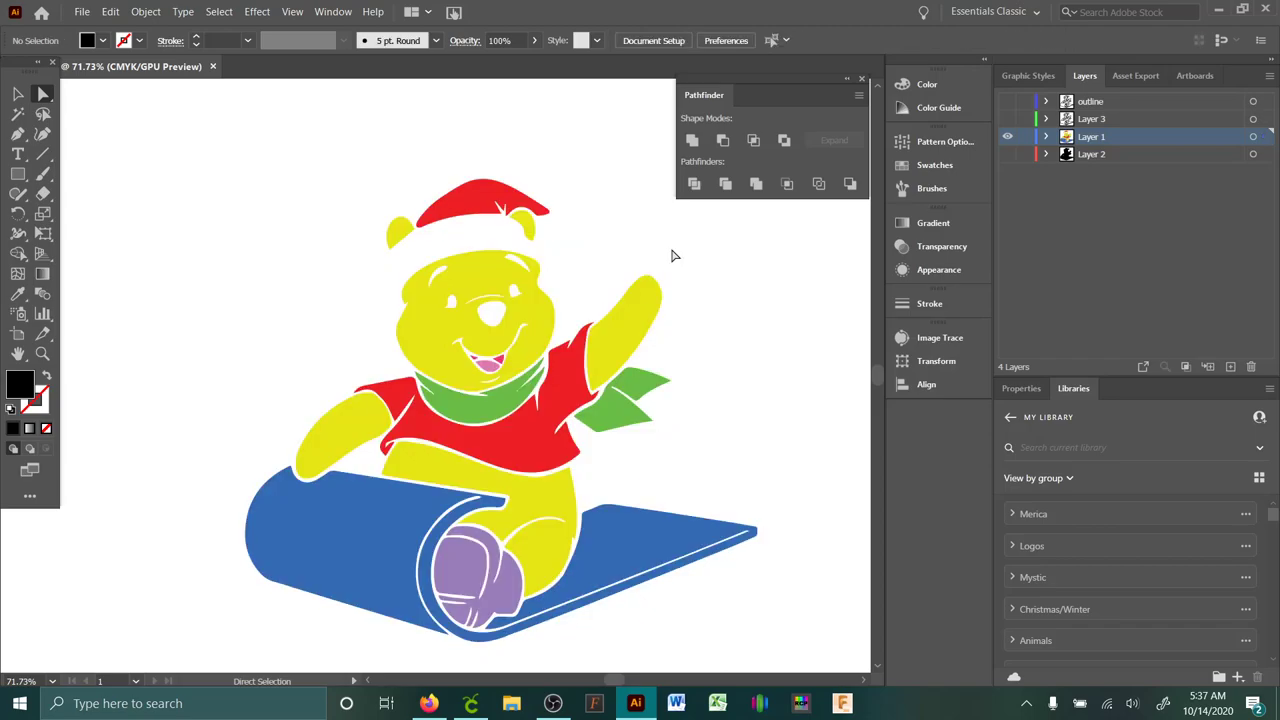
{"action": "left_click", "coordinate": [17, 93]}
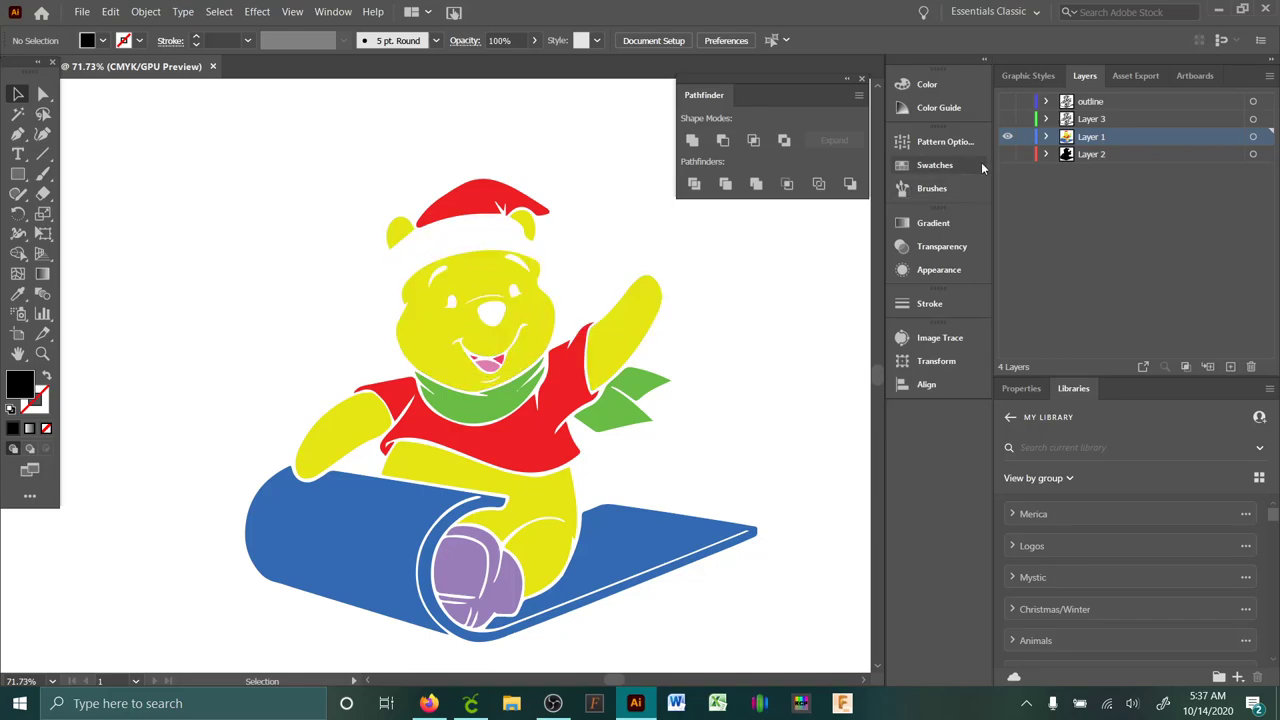
- Show the Layer 2 silhouette again and group all the Pooh artwork
{"action": "left_click", "coordinate": [1007, 155]}
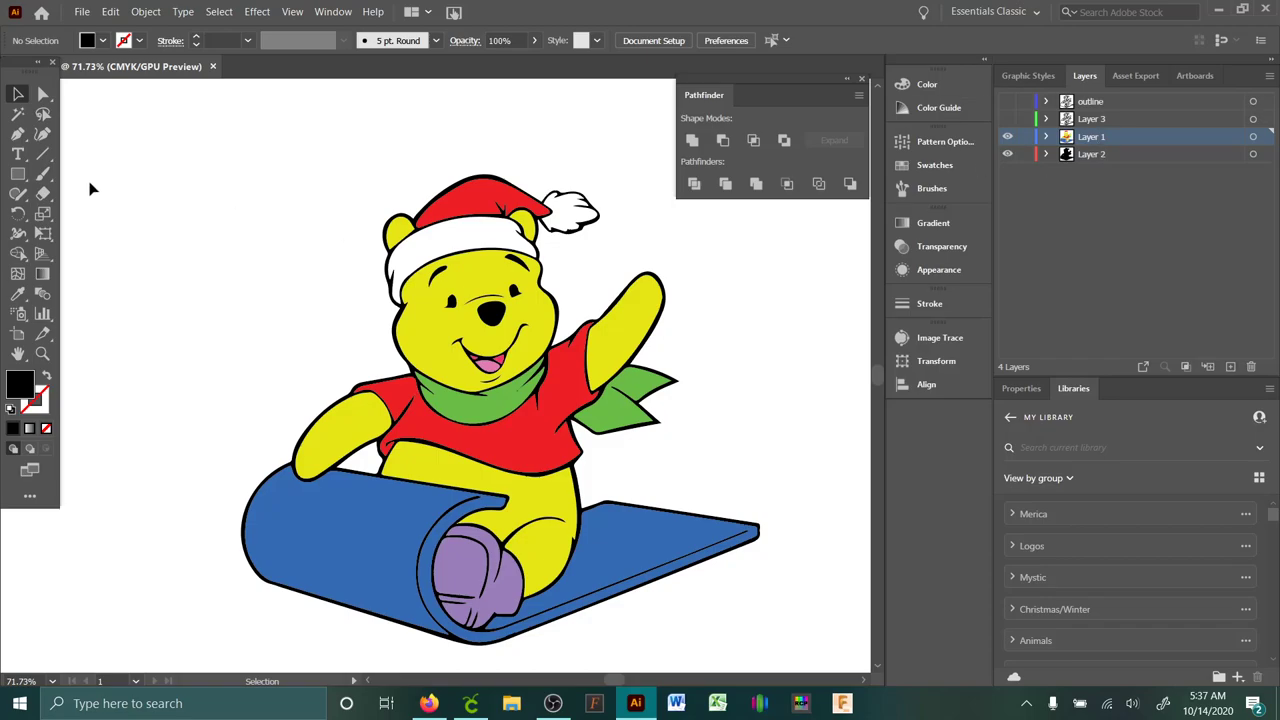
{"action": "left_click", "coordinate": [20, 96]}
{"action": "left_click_drag", "start_coordinate": [262, 187], "coordinate": [488, 416]}
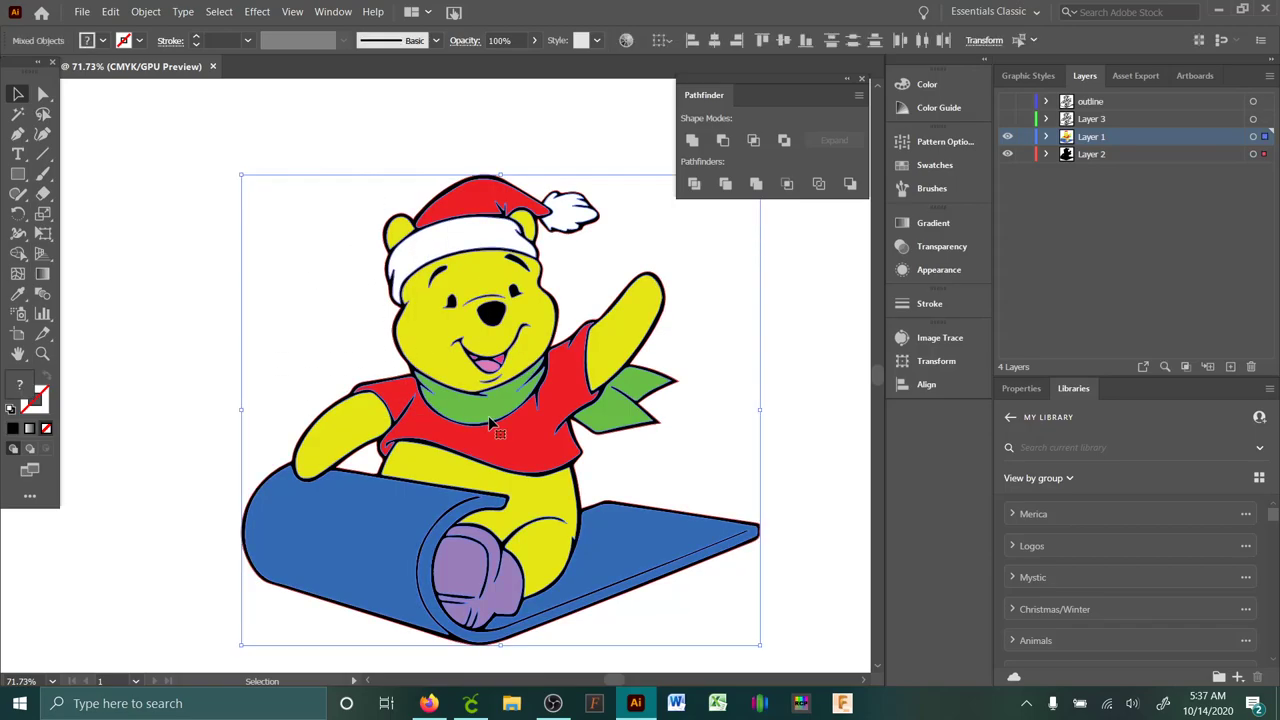
{"action": "left_click", "coordinate": [218, 10]}
{"action": "mouse_move", "coordinate": [140, 11]}
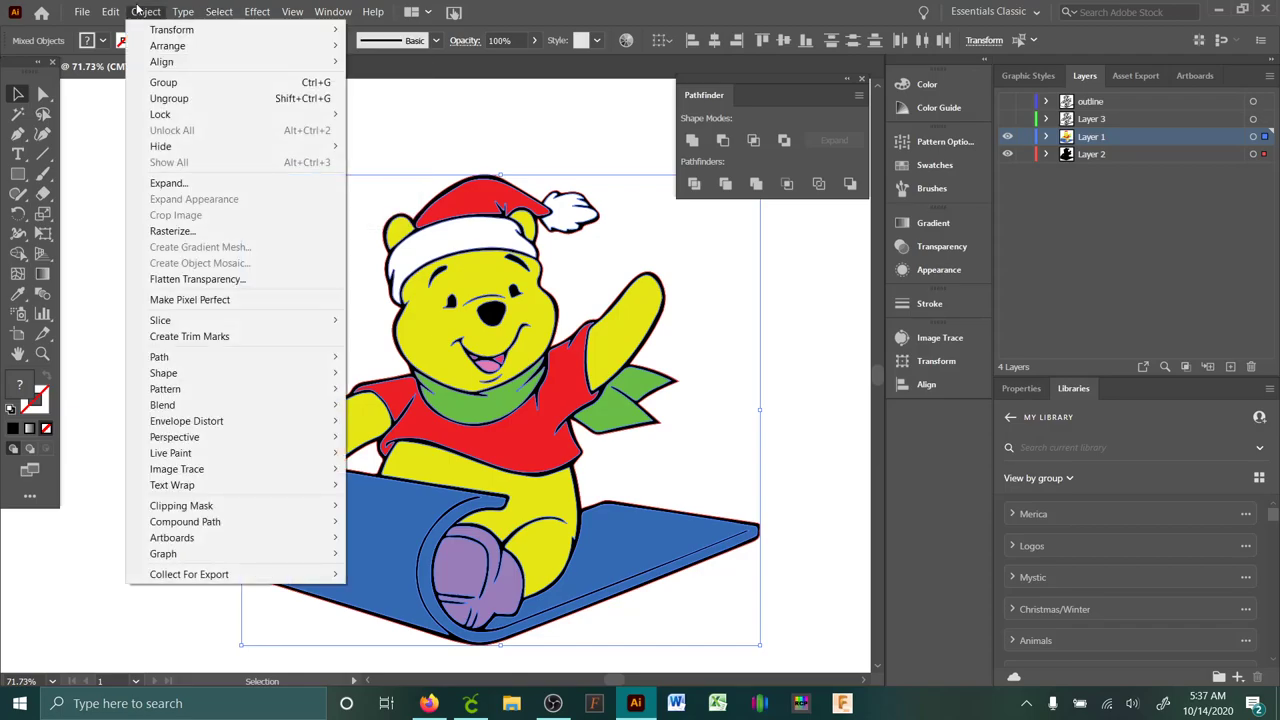
{"action": "left_click", "coordinate": [163, 82]}
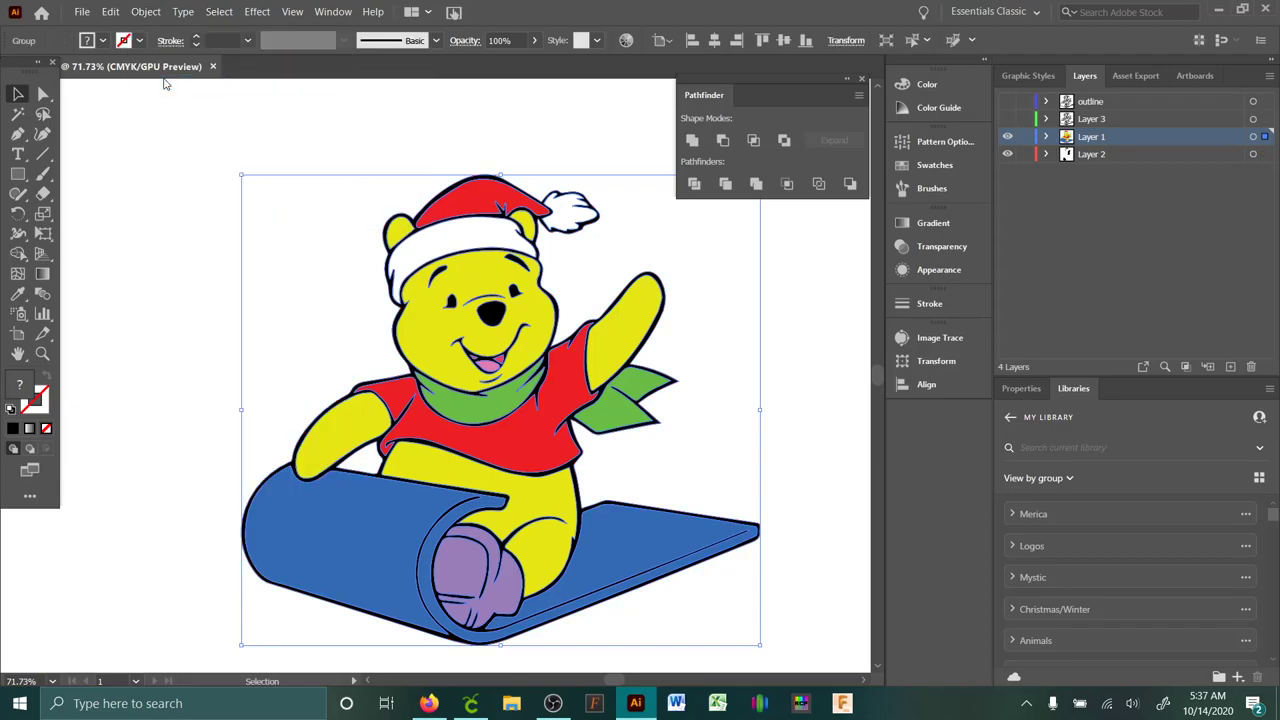
{"action": "left_click", "coordinate": [812, 294]}
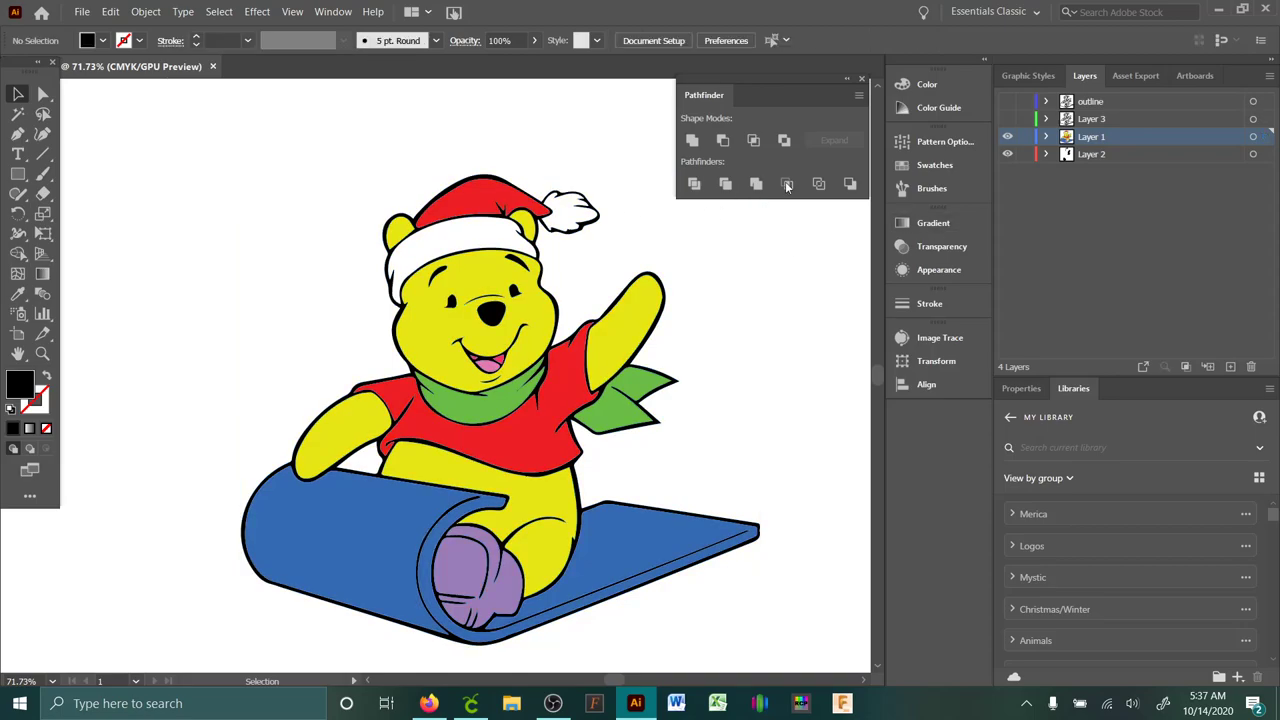
- Toggle the coloured Pooh layer's visibility and make Layer 2 active
{"action": "left_click", "coordinate": [1007, 136]}
{"action": "left_click", "coordinate": [1025, 154]}
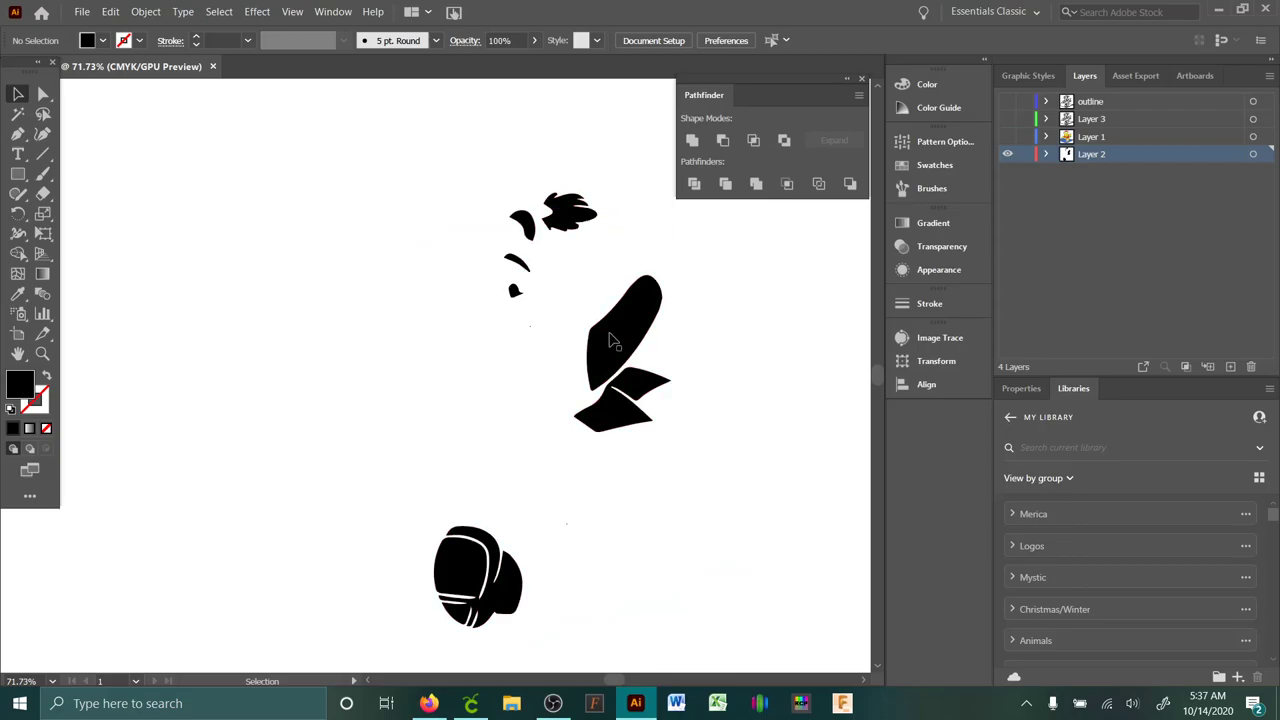
{"action": "left_click", "coordinate": [1007, 137]}
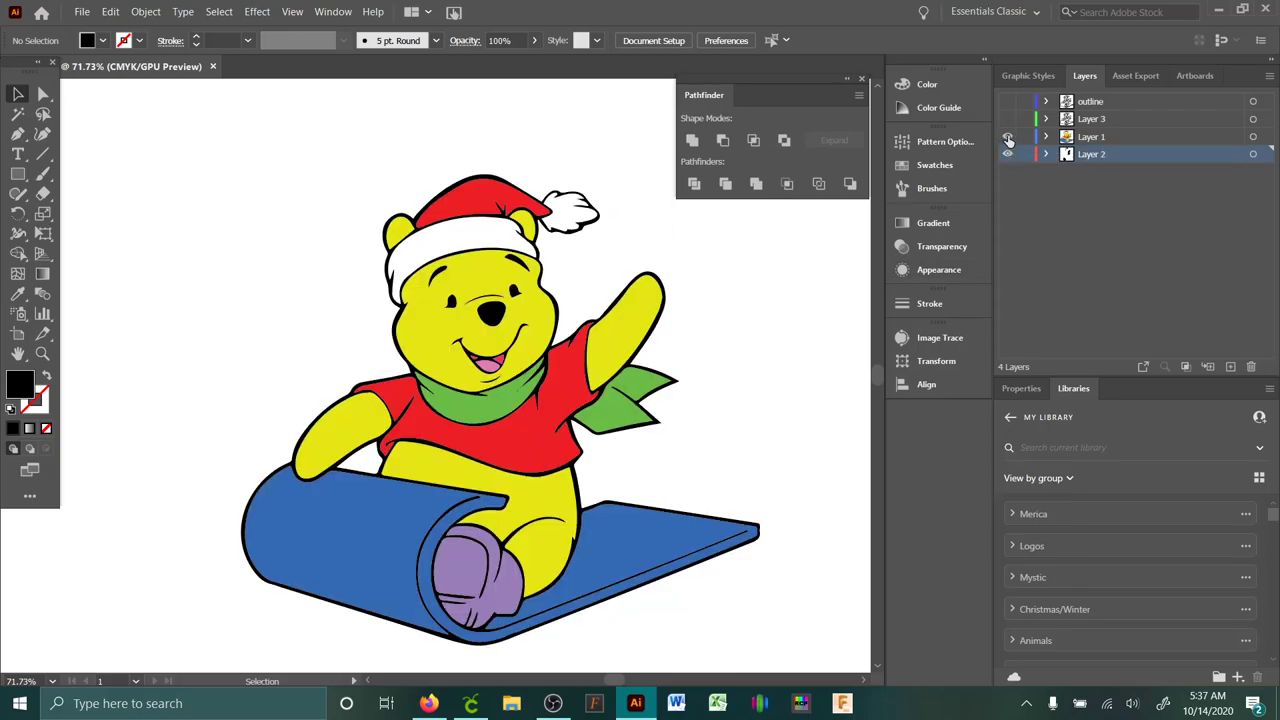
{"action": "left_click", "coordinate": [1008, 138]}
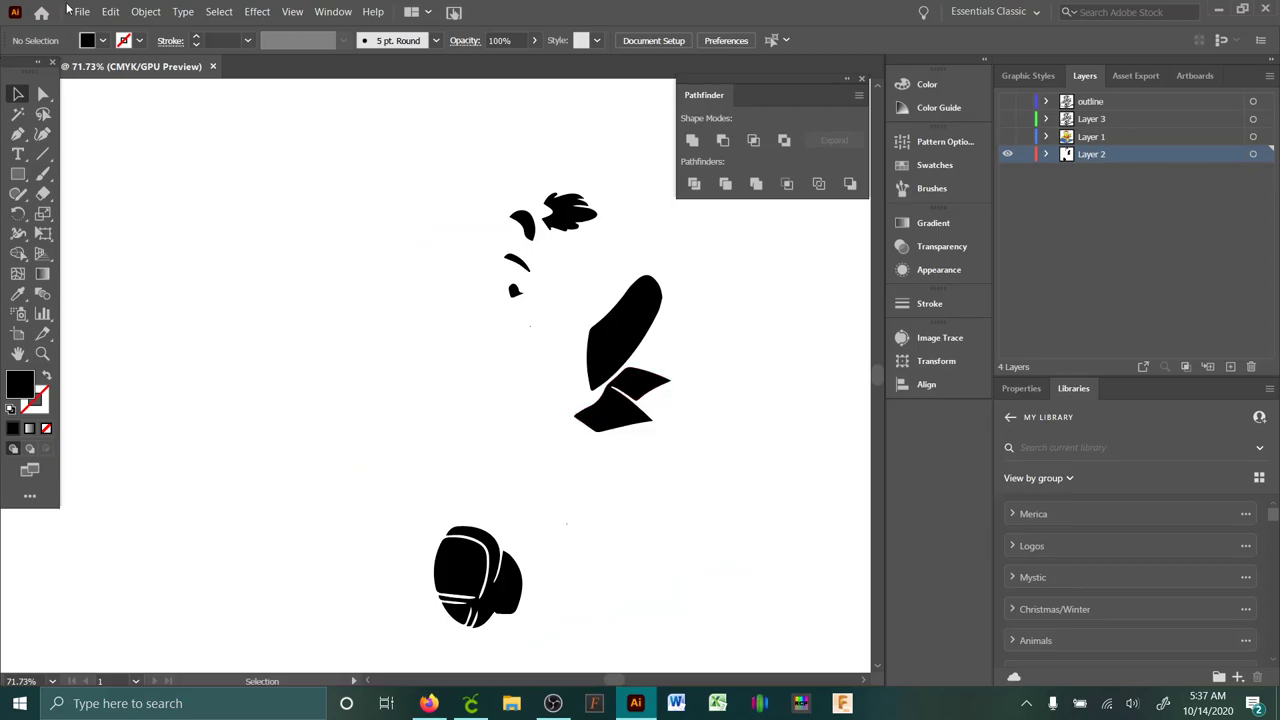
- Undo four steps, reverting the visibility changes and the artwork grouping
{"action": "left_click", "coordinate": [110, 11]}
{"action": "left_click", "coordinate": [125, 29]}
{"action": "left_click", "coordinate": [110, 11]}
{"action": "left_click", "coordinate": [122, 29]}
{"action": "left_click", "coordinate": [110, 11]}
{"action": "left_click", "coordinate": [122, 29]}
{"action": "left_click", "coordinate": [110, 11]}
{"action": "left_click", "coordinate": [122, 29]}
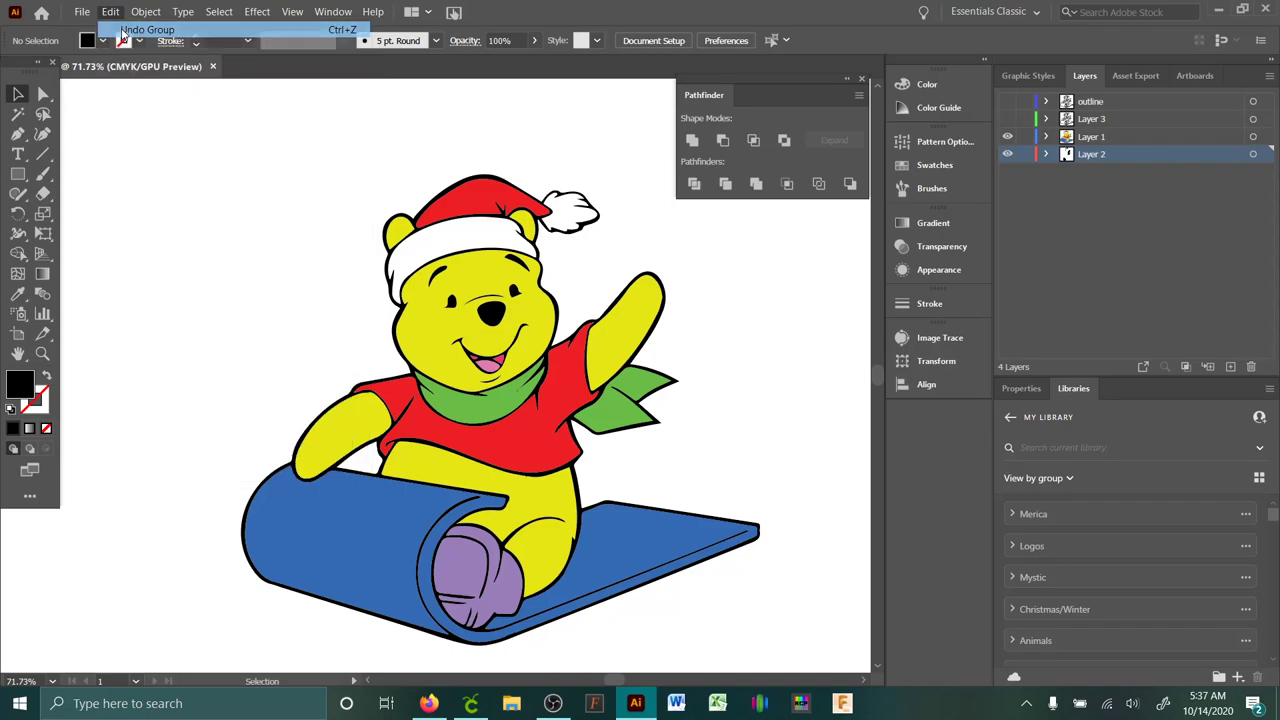
- Unite all the Layer 2 silhouette paths into one black shape with Pathfinder
{"action": "left_click", "coordinate": [1008, 137]}
{"action": "left_click", "coordinate": [1088, 155]}
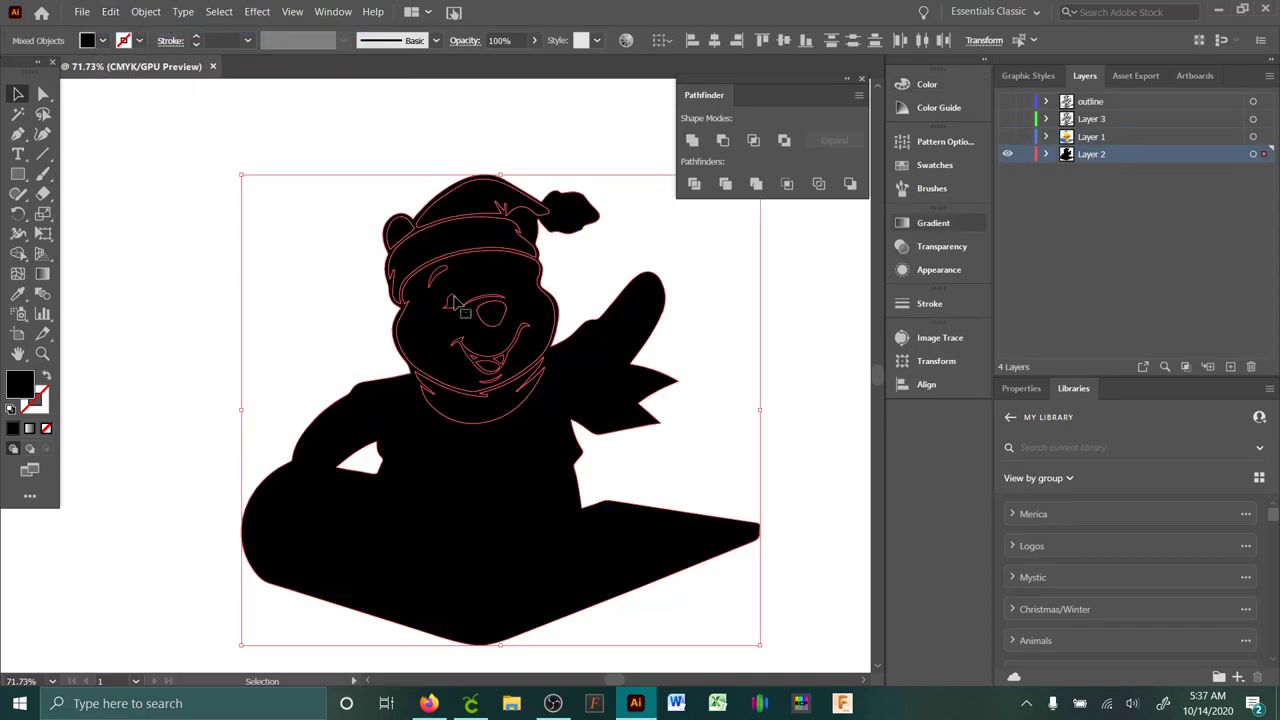
{"action": "left_click", "coordinate": [43, 93]}
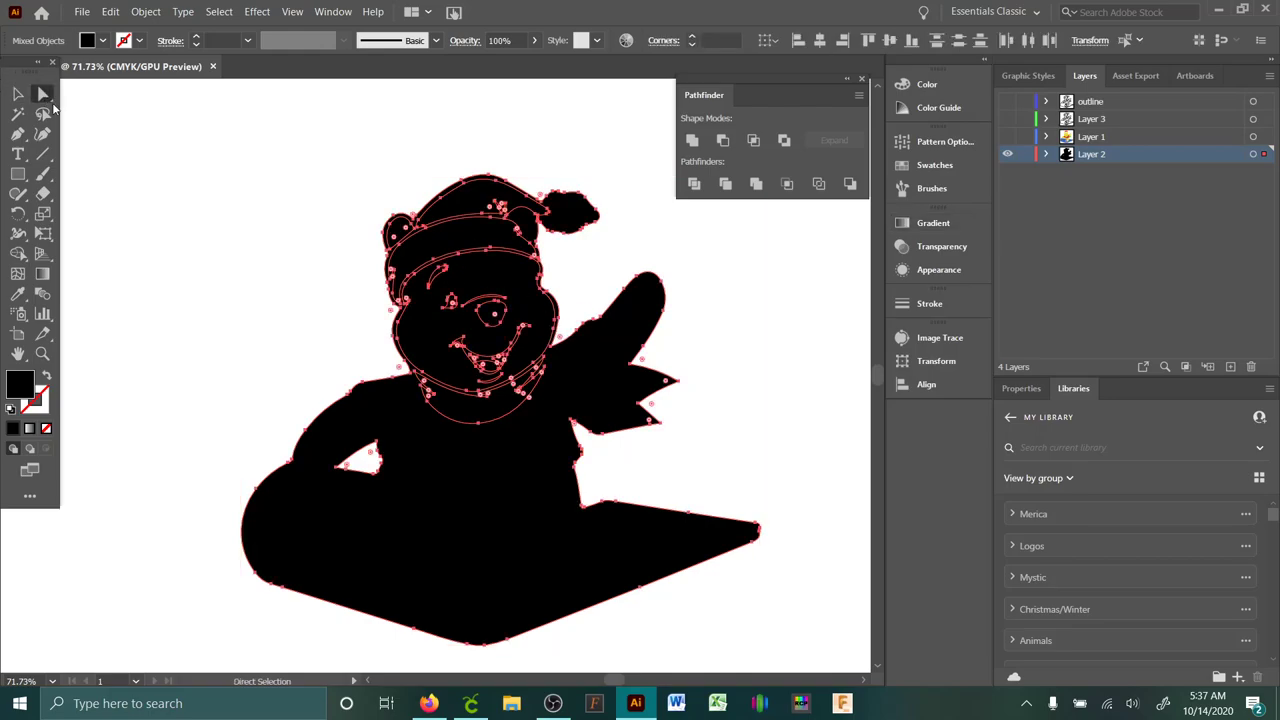
{"action": "left_click", "coordinate": [81, 138]}
{"action": "left_click_drag", "start_coordinate": [157, 128], "coordinate": [790, 645]}
{"action": "left_click", "coordinate": [692, 140]}
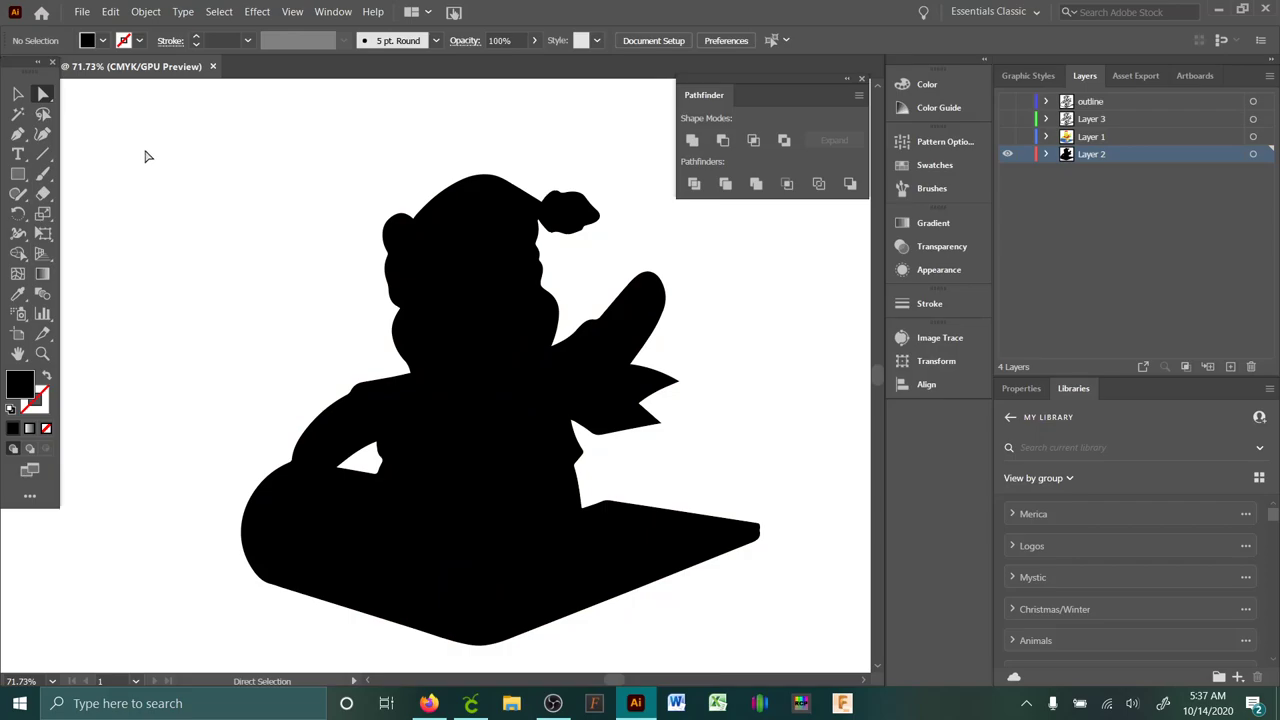
{"action": "scroll", "coordinate": [809, 660], "scroll_direction": "down", "scroll_amount": 5}
{"action": "scroll", "coordinate": [783, 394], "scroll_direction": "up", "scroll_amount": 4}
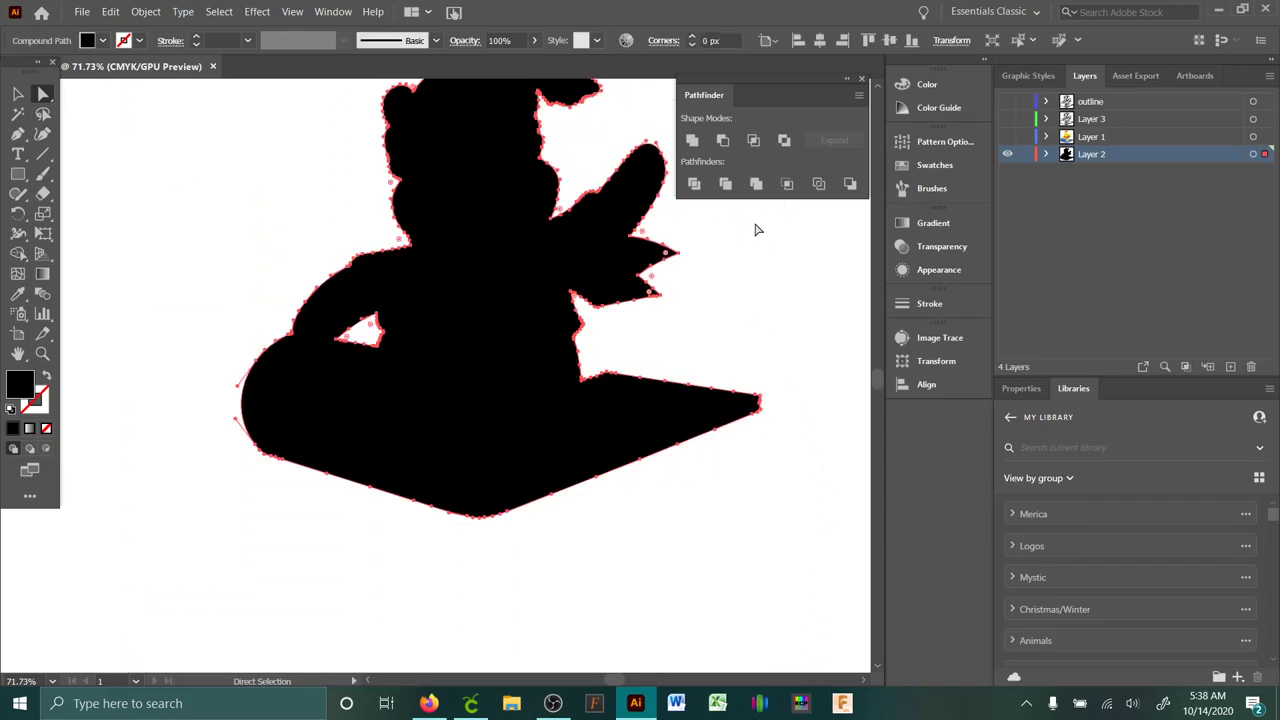
{"action": "left_click", "coordinate": [826, 314]}
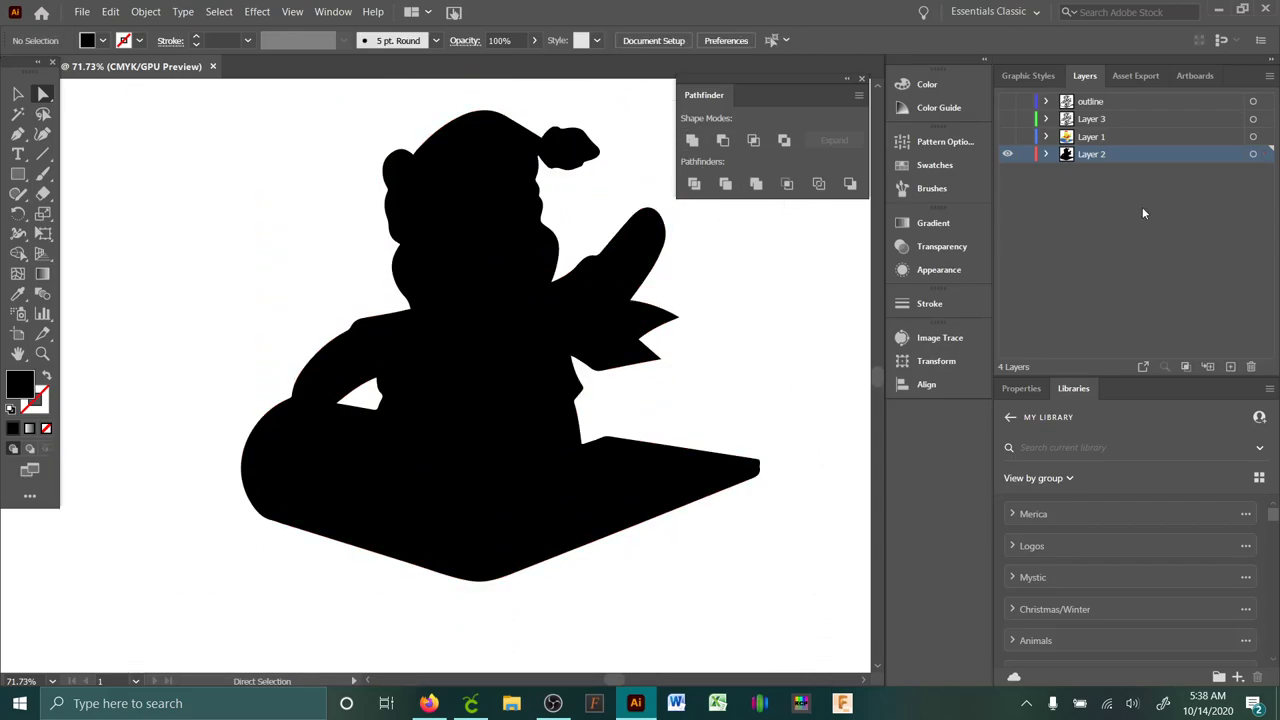
- Show both layers so the silhouette sits behind the coloured Pooh, with Layer 1 active
{"action": "left_click", "coordinate": [1008, 136]}
{"action": "left_click", "coordinate": [1007, 153]}
{"action": "left_click", "coordinate": [1099, 142]}
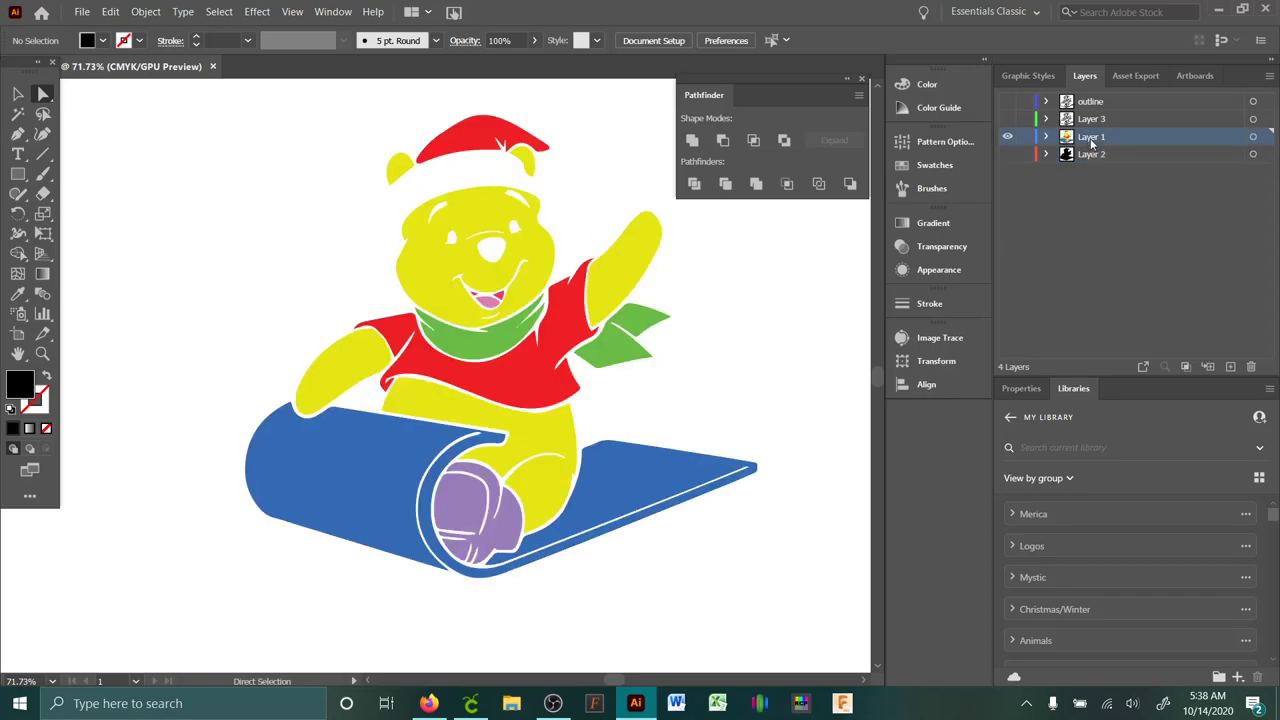
{"action": "left_click", "coordinate": [1007, 153]}
{"action": "scroll", "coordinate": [1104, 212], "scroll_direction": "up", "scroll_amount": 1}
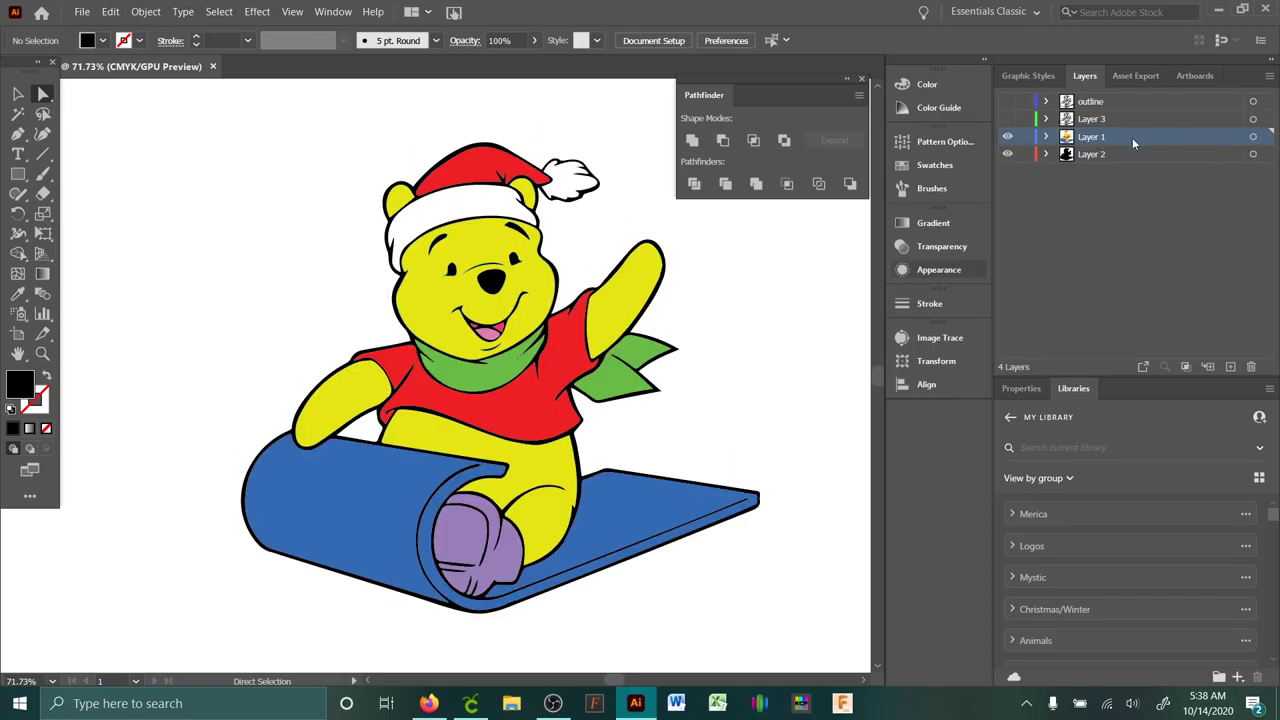
{"action": "left_click", "coordinate": [18, 93]}
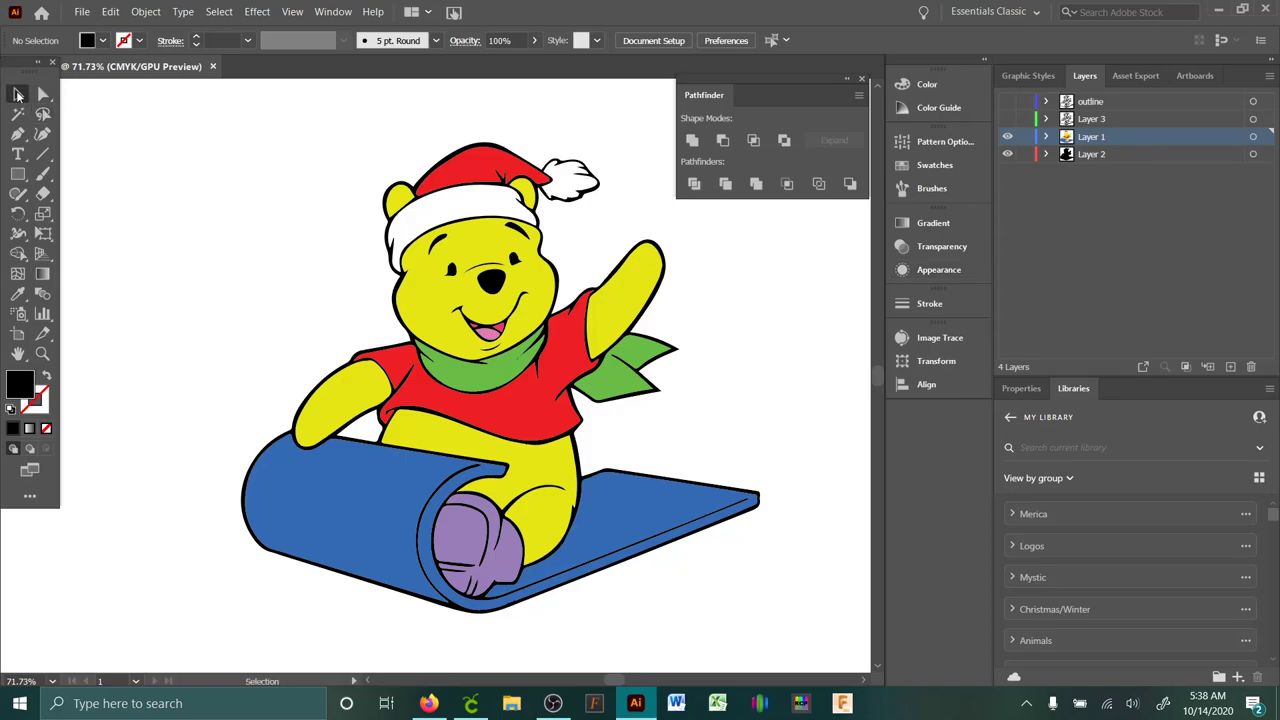
- Group all the Pooh artwork with Object > Group and zoom out to the whole artboard
{"action": "left_click_drag", "start_coordinate": [177, 141], "coordinate": [775, 658]}
{"action": "left_click", "coordinate": [146, 11]}
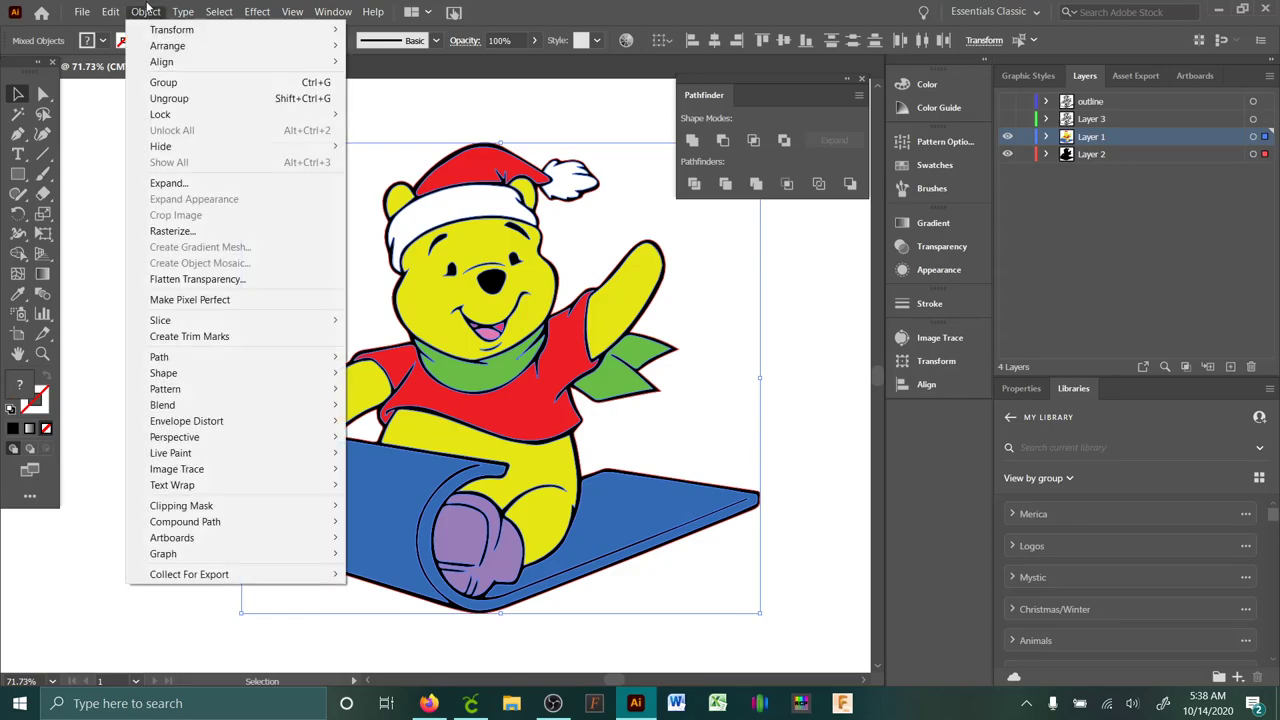
{"action": "left_click", "coordinate": [150, 82]}
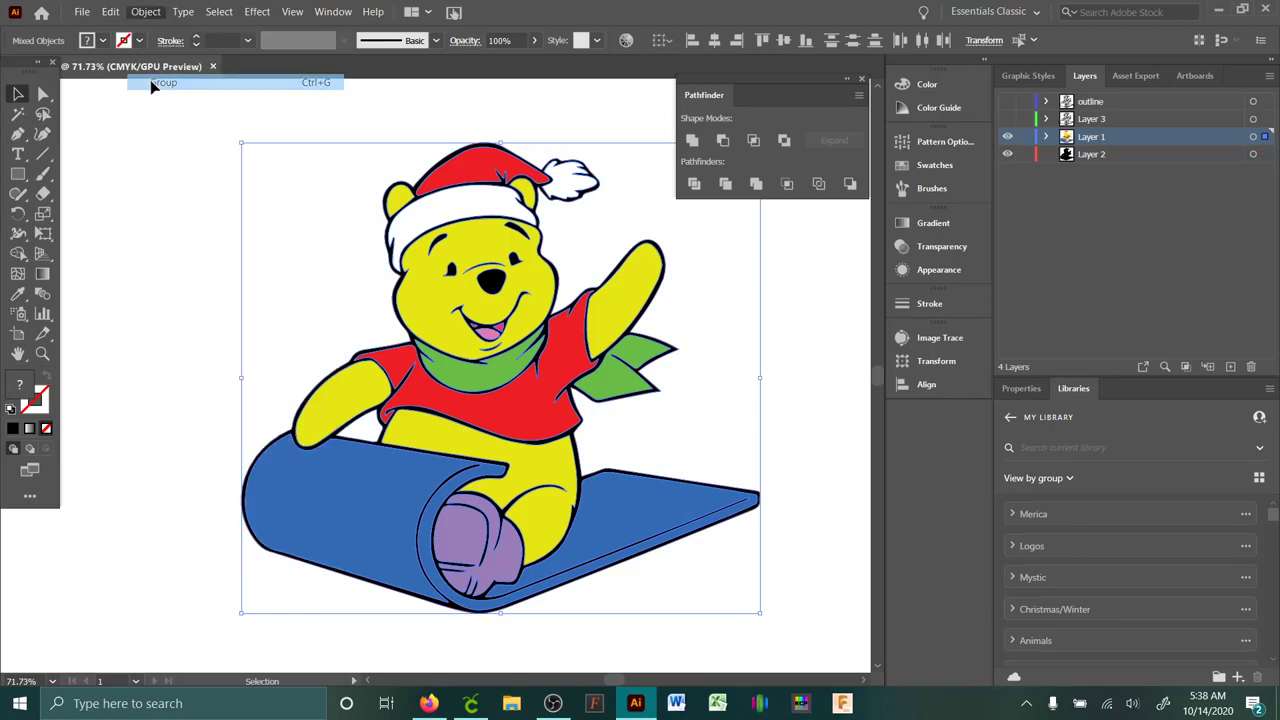
{"action": "left_click", "coordinate": [1008, 137]}
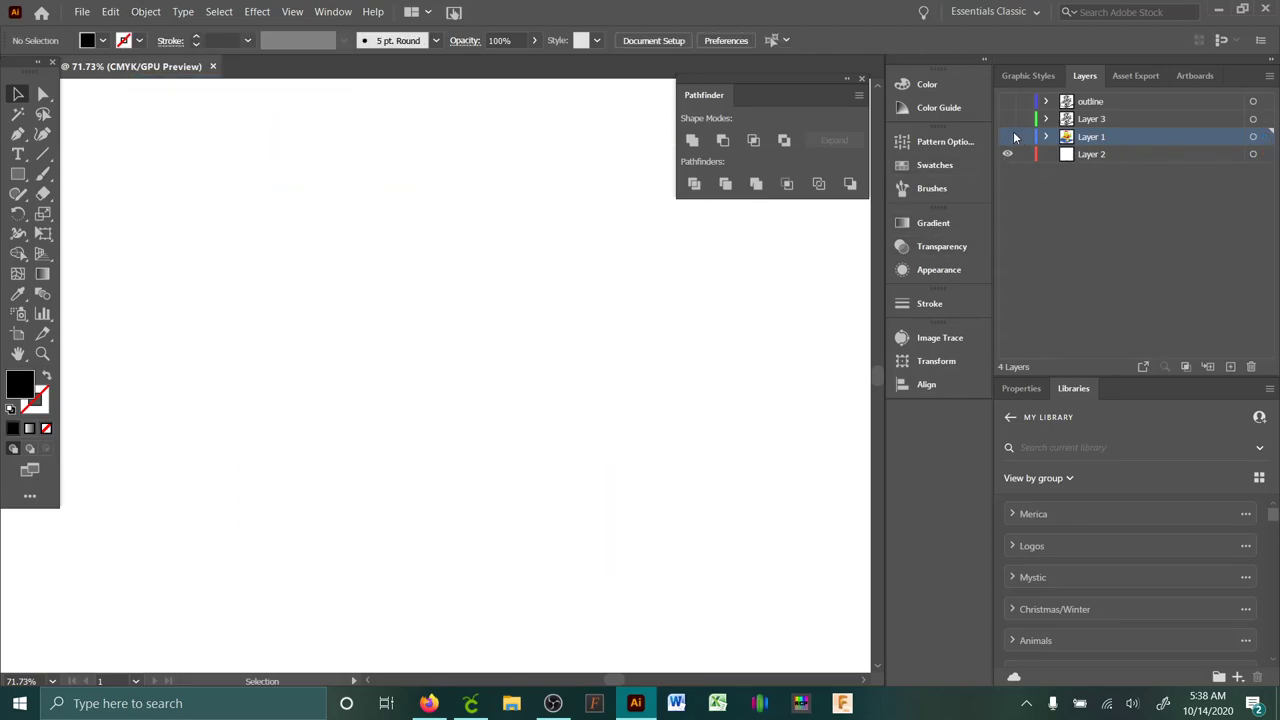
{"action": "left_click", "coordinate": [1008, 155]}
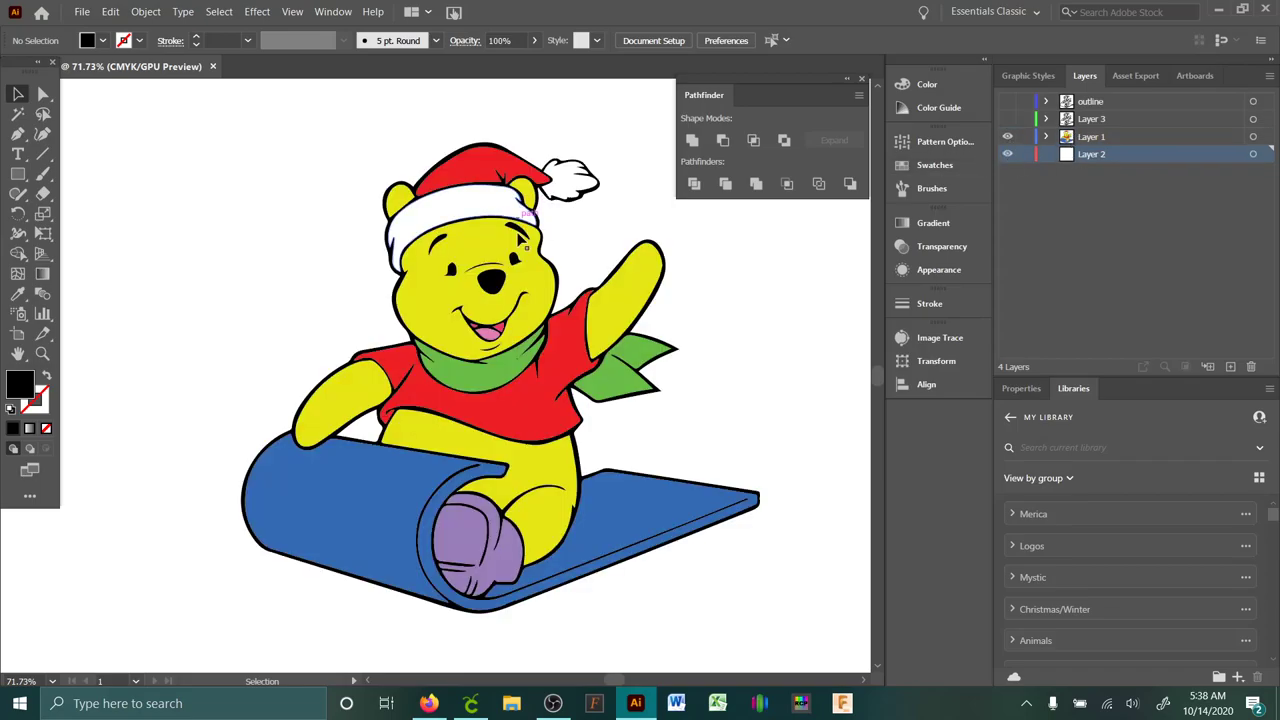
{"action": "left_click", "coordinate": [510, 230]}
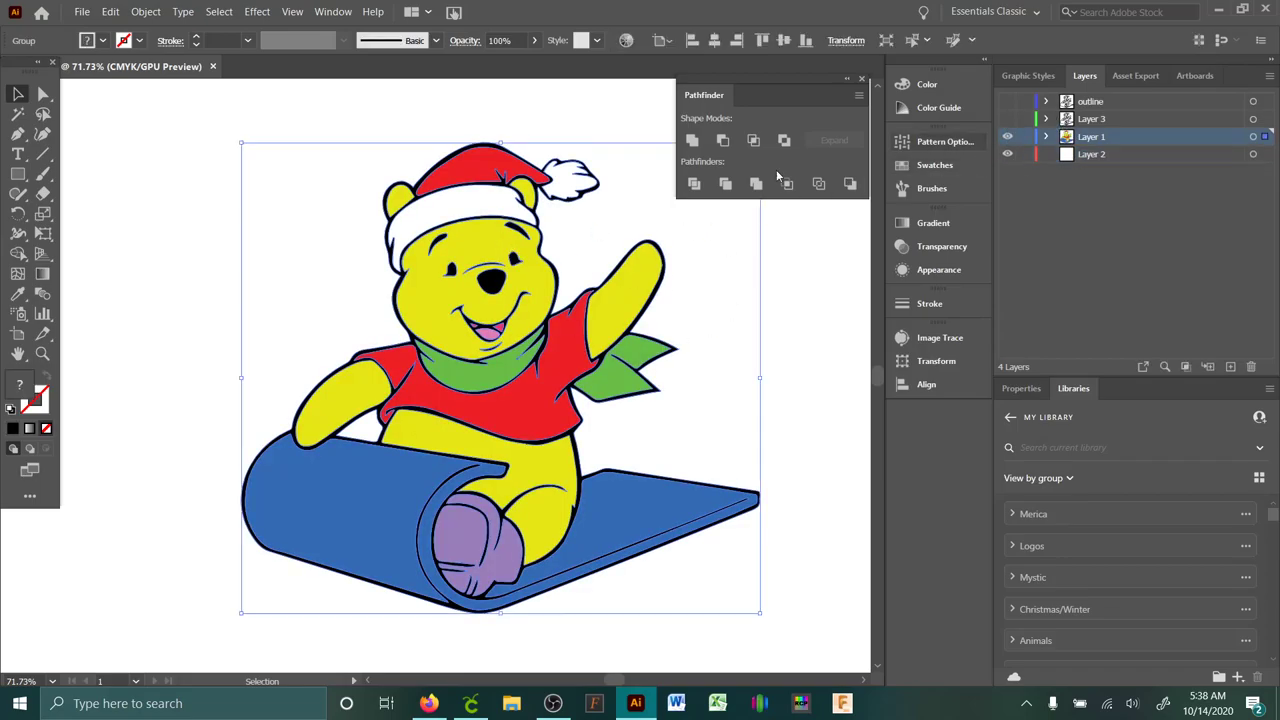
{"action": "left_click", "coordinate": [42, 353]}
{"action": "left_click_drag", "start_coordinate": [566, 387], "coordinate": [389, 329]}
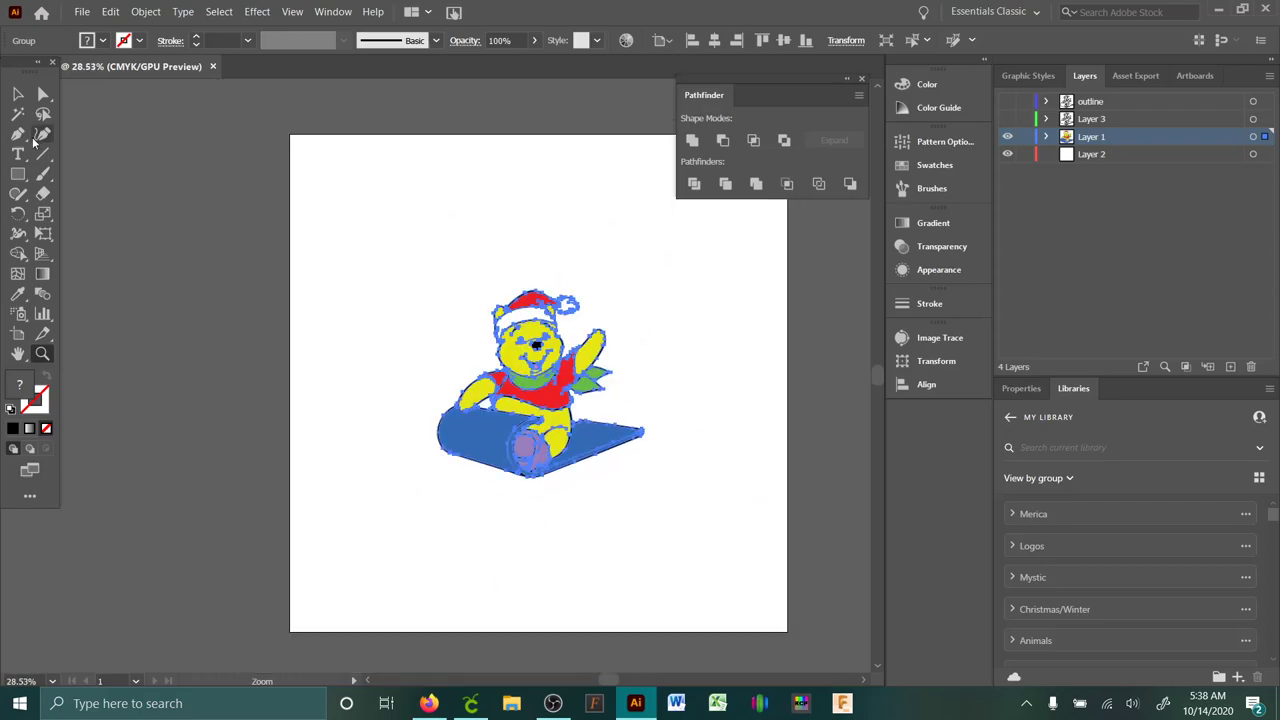
{"action": "left_click", "coordinate": [18, 93]}
{"action": "left_click", "coordinate": [732, 365]}
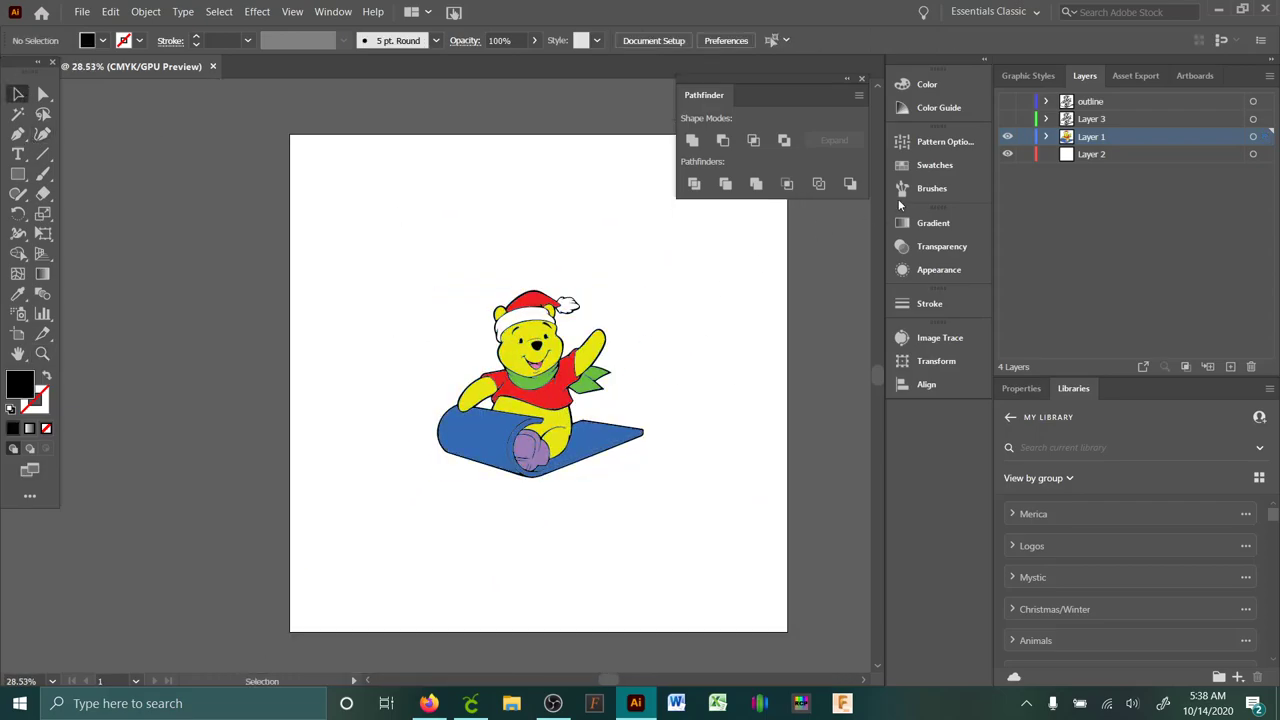
{"action": "left_click", "coordinate": [1007, 101]}
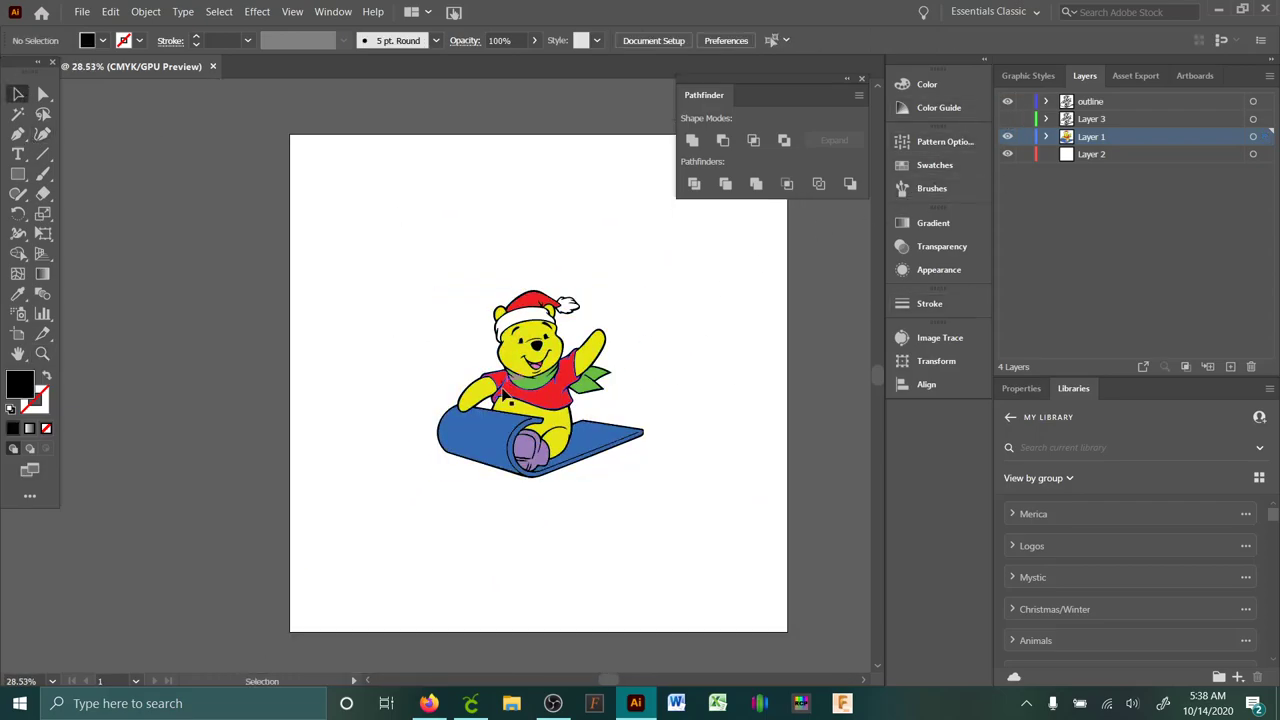
{"action": "left_click_drag", "start_coordinate": [544, 403], "coordinate": [429, 343]}
{"action": "left_click_drag", "start_coordinate": [1068, 103], "coordinate": [1105, 166]}
{"action": "left_click", "coordinate": [1090, 104]}
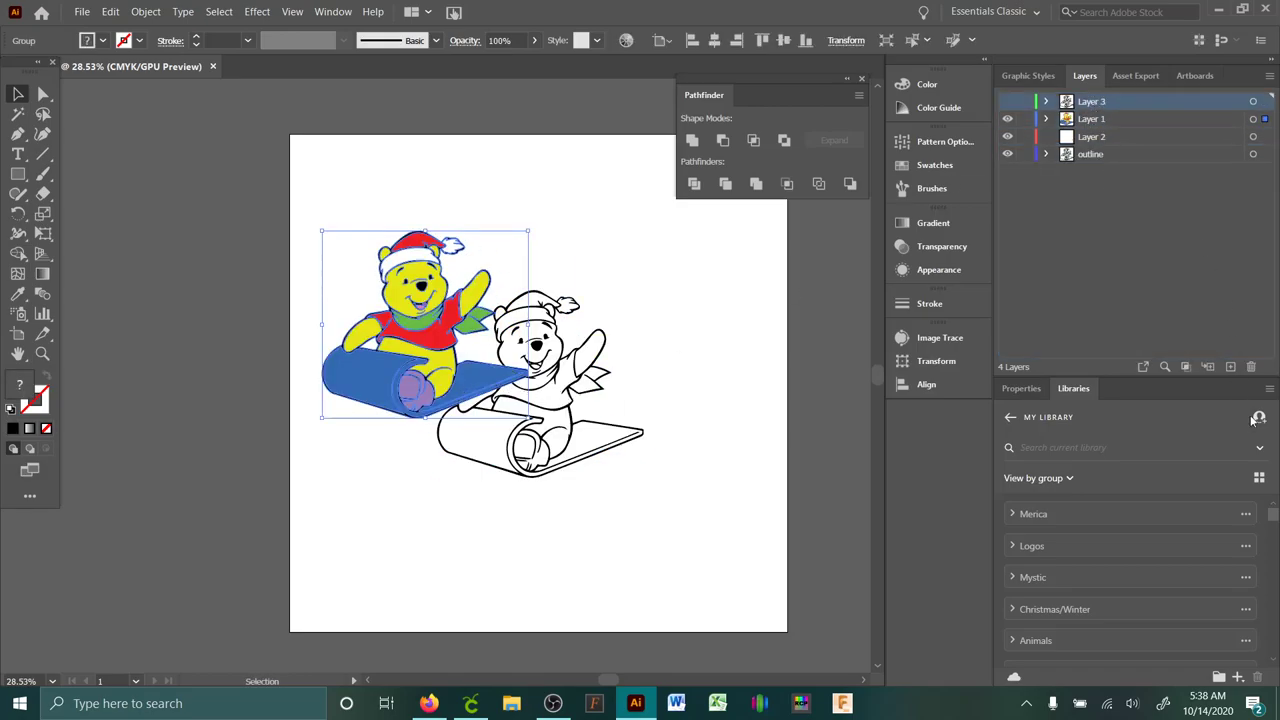
{"action": "left_click", "coordinate": [1250, 366]}
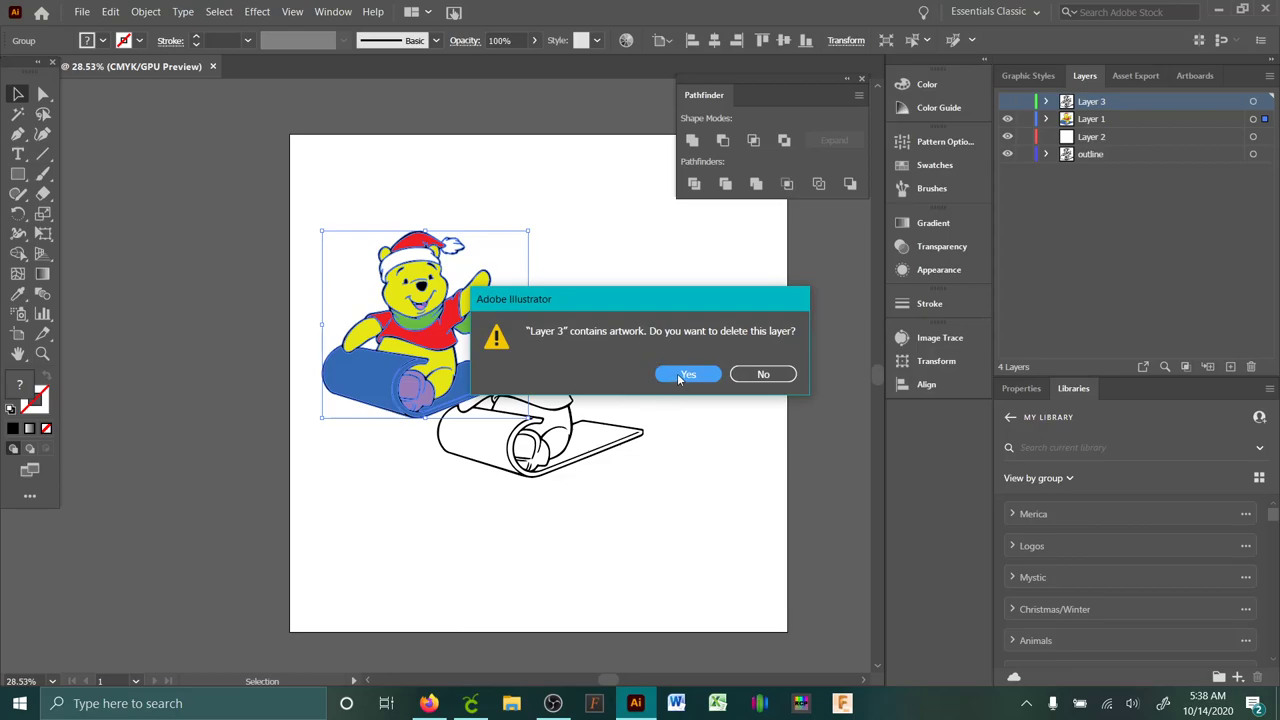
{"action": "left_click", "coordinate": [751, 375]}
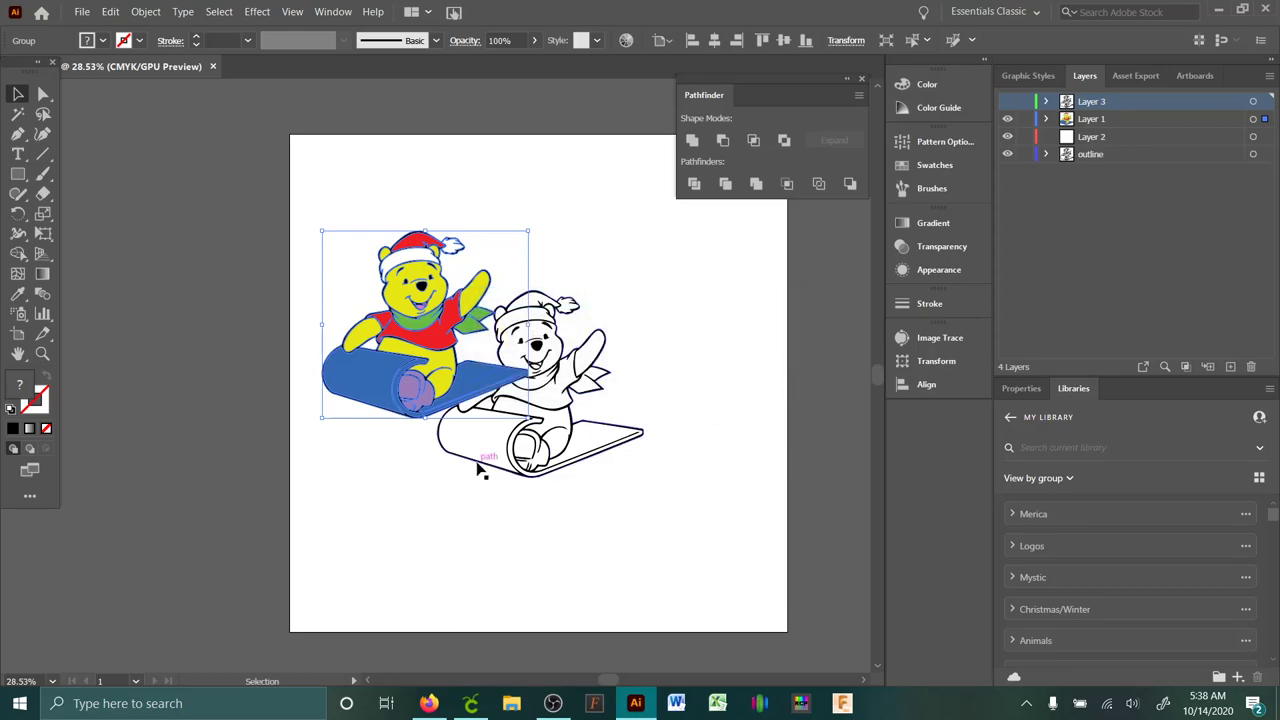
{"action": "left_click", "coordinate": [111, 11]}
{"action": "left_click", "coordinate": [140, 29]}
{"action": "left_click", "coordinate": [110, 11]}
{"action": "left_click", "coordinate": [140, 28]}
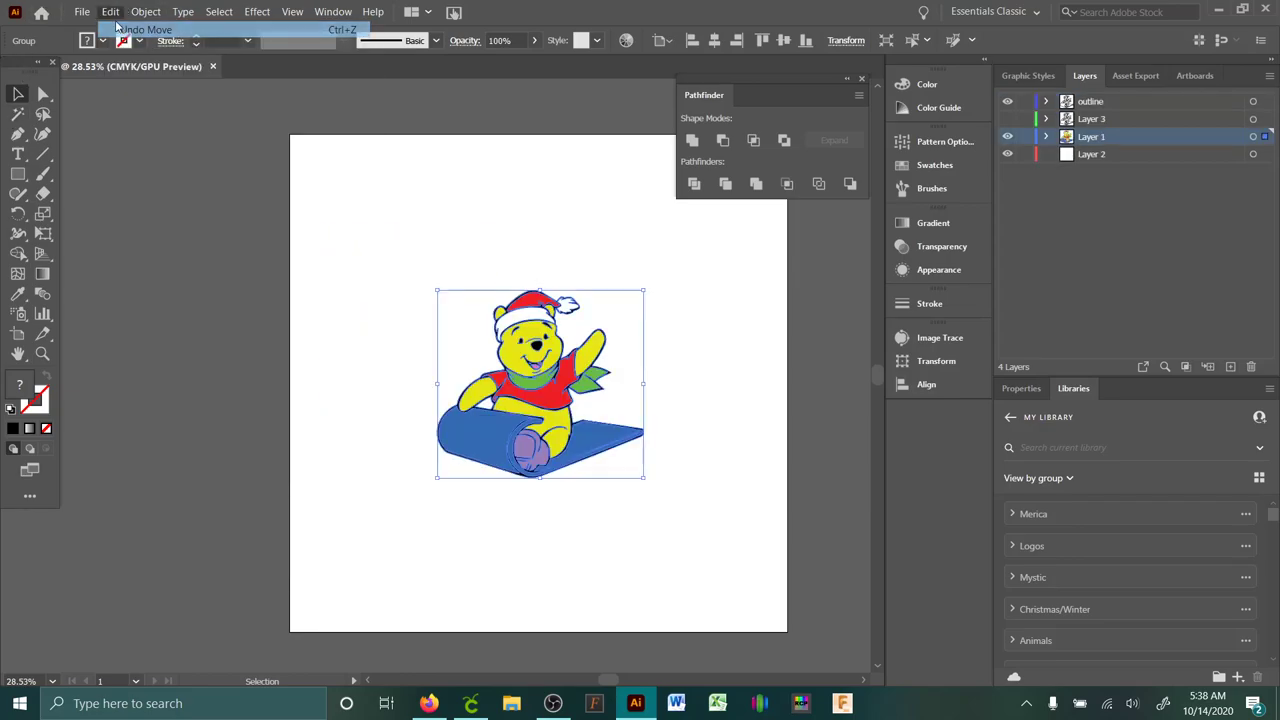
- Zoom in on Pooh, hide the coloured layer, and move Layer 3 to the bottom
{"action": "left_click", "coordinate": [725, 452]}
{"action": "key", "text": "z"}
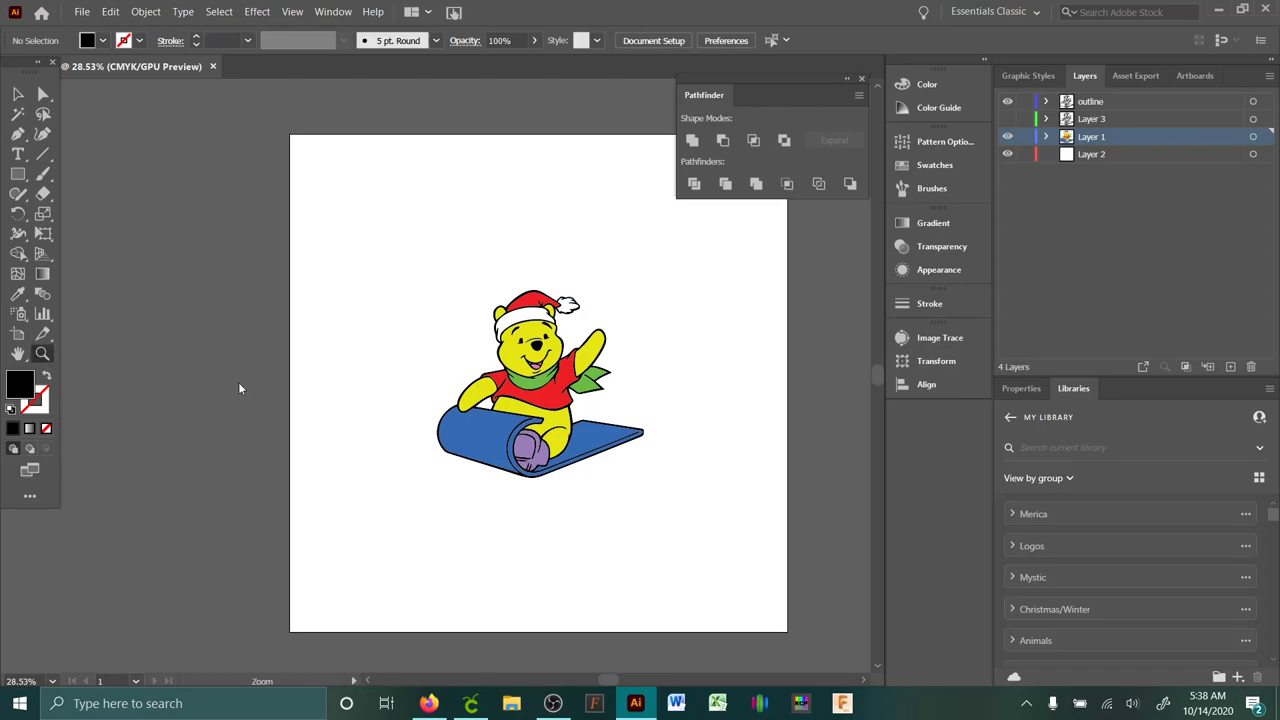
{"action": "left_click_drag", "start_coordinate": [591, 416], "coordinate": [779, 292]}
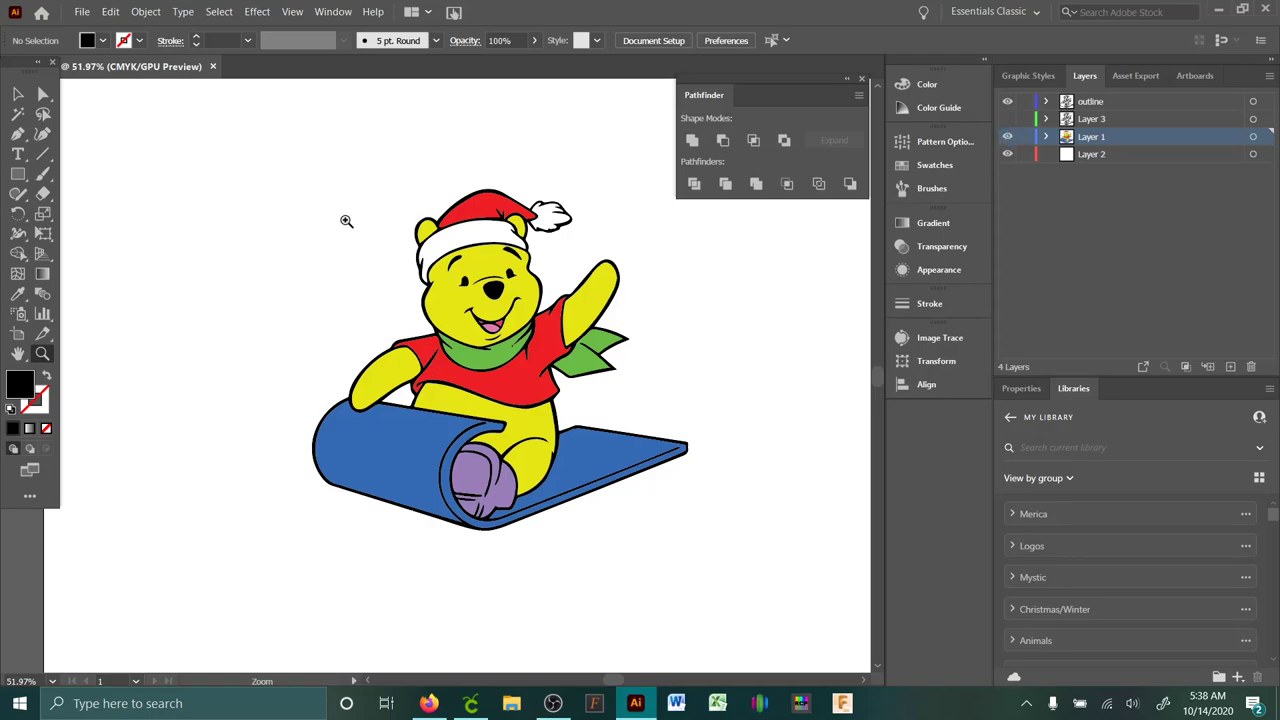
{"action": "left_click", "coordinate": [1007, 136]}
{"action": "left_click_drag", "start_coordinate": [1104, 117], "coordinate": [1102, 170]}
- Merge the outline regions and the arm's hole into one black shape with Shape Builder
{"action": "key", "text": "a"}
{"action": "left_click_drag", "start_coordinate": [210, 185], "coordinate": [790, 578]}
{"action": "left_click", "coordinate": [254, 209]}
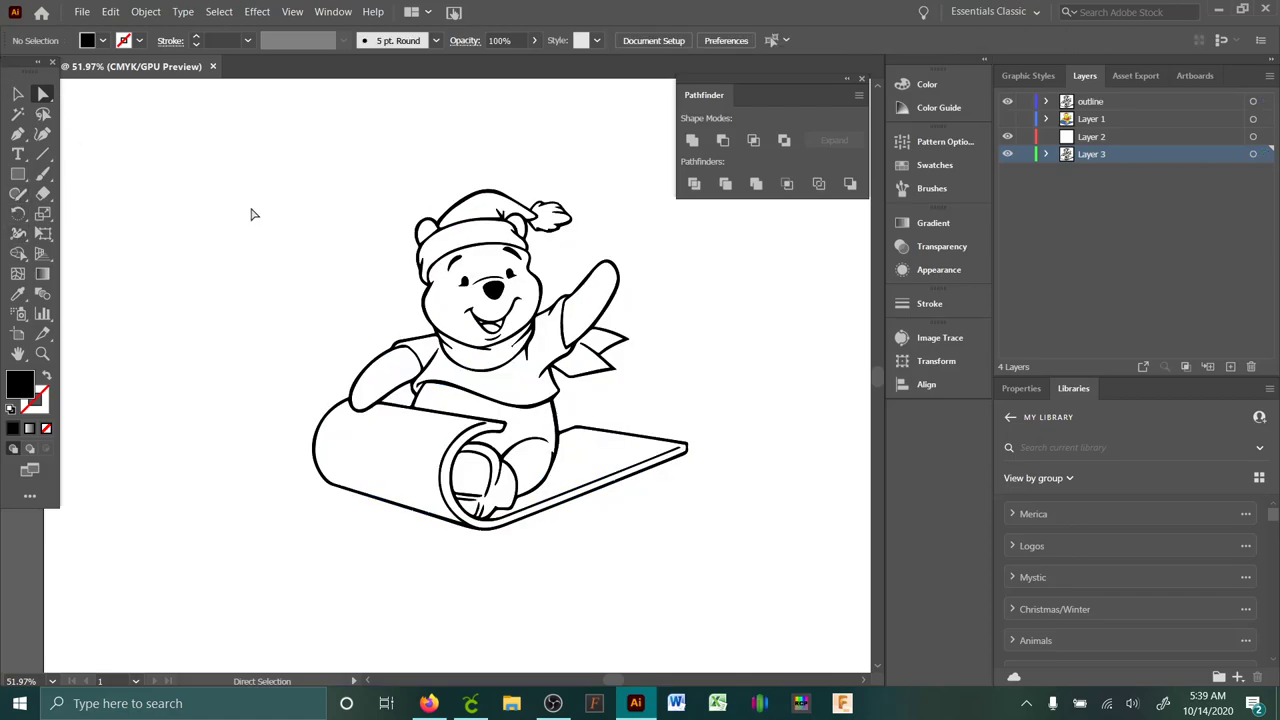
{"action": "left_click_drag", "start_coordinate": [254, 207], "coordinate": [368, 398]}
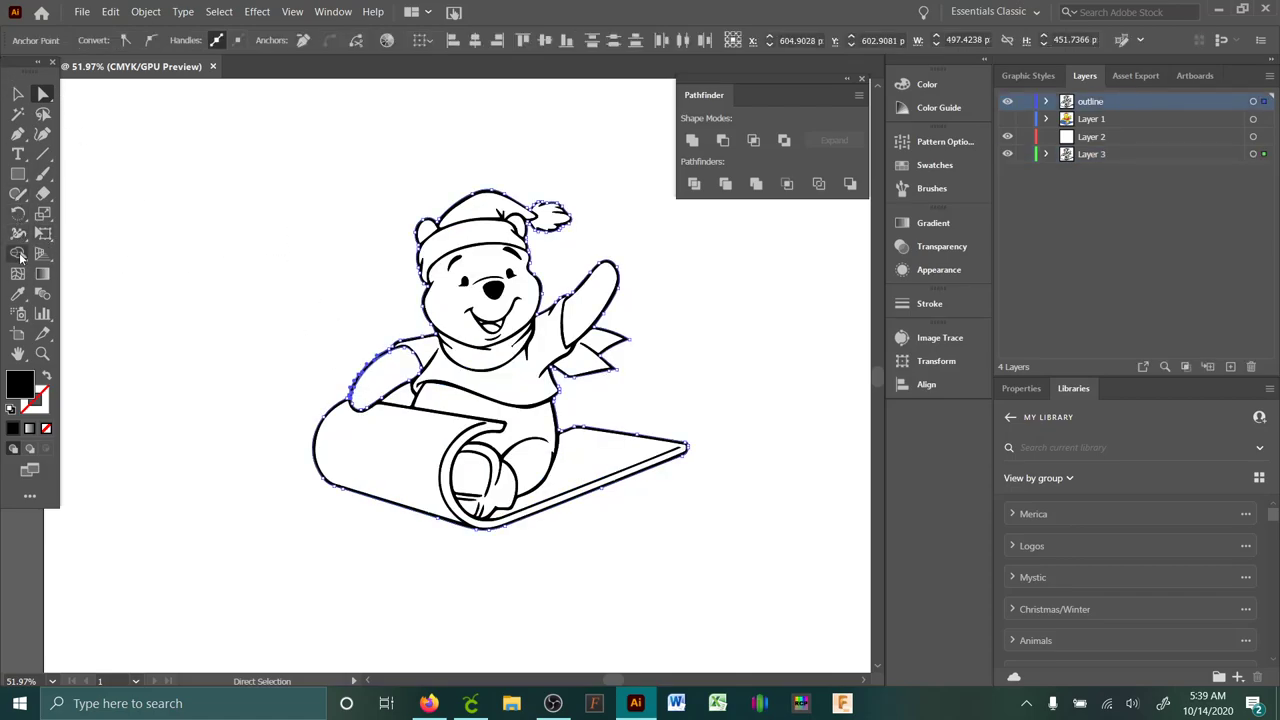
{"action": "left_click", "coordinate": [18, 253]}
{"action": "mouse_move", "coordinate": [240, 345]}
{"action": "left_mouse_down"}
{"action": "mouse_move", "coordinate": [421, 449]}
{"action": "mouse_move", "coordinate": [466, 453]}
{"action": "left_mouse_up"}
{"action": "left_click_drag", "start_coordinate": [318, 302], "coordinate": [388, 374]}
{"action": "left_click", "coordinate": [43, 94]}
{"action": "left_click", "coordinate": [166, 249]}
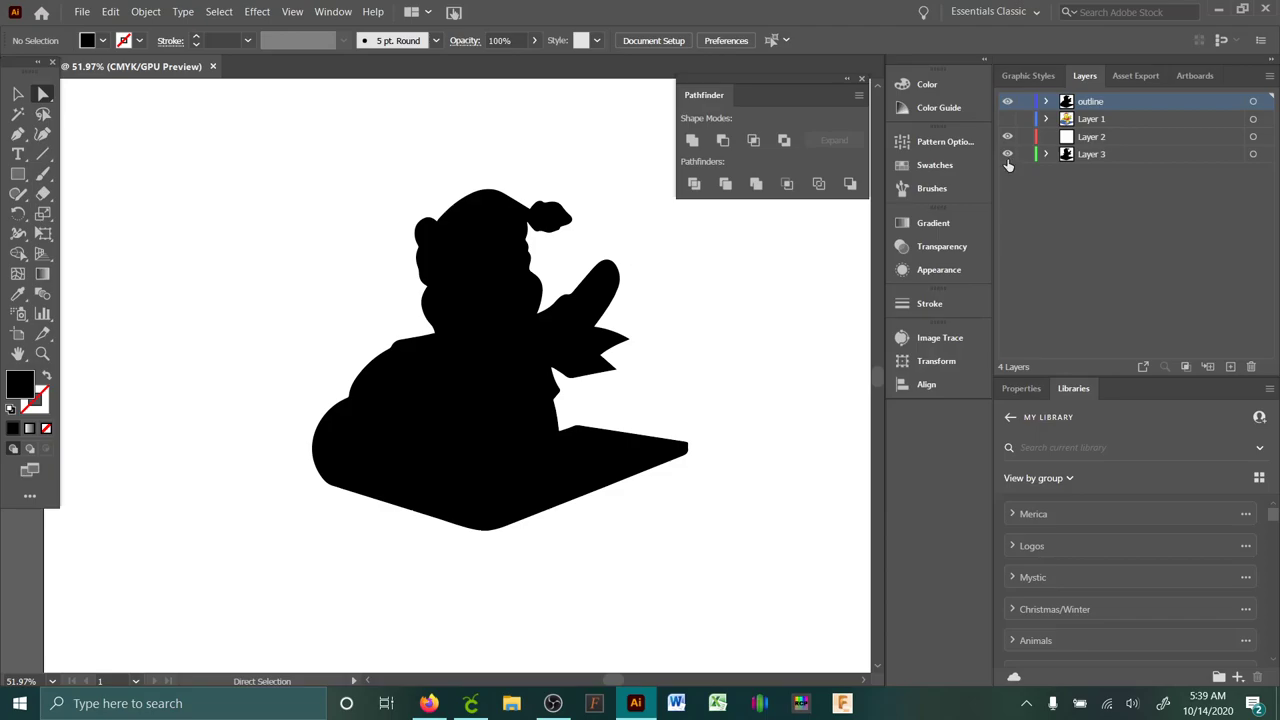
- Undo five steps to restore the outline layer's original line art
{"action": "left_click", "coordinate": [110, 12]}
{"action": "left_click", "coordinate": [118, 30]}
{"action": "left_click", "coordinate": [110, 12]}
{"action": "left_click", "coordinate": [118, 30]}
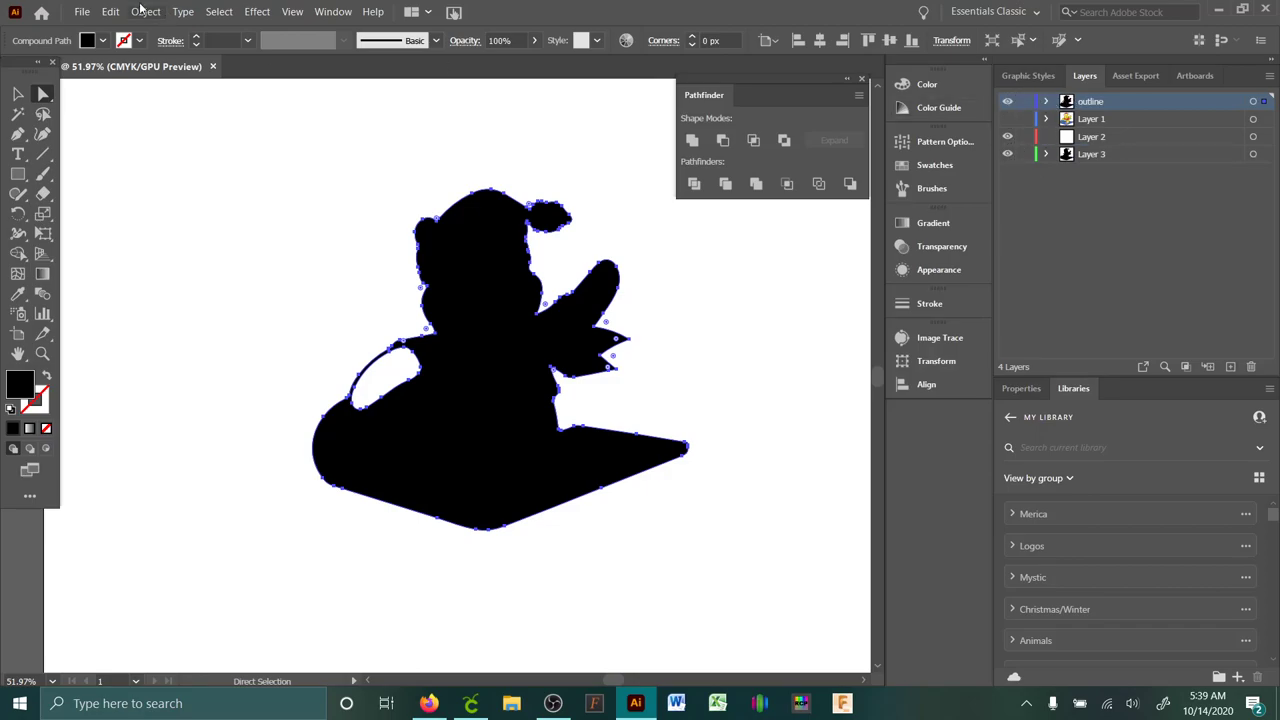
{"action": "left_click", "coordinate": [110, 12]}
{"action": "left_click", "coordinate": [118, 30]}
{"action": "left_click", "coordinate": [110, 12]}
{"action": "left_click", "coordinate": [113, 29]}
{"action": "left_click", "coordinate": [110, 12]}
{"action": "left_click", "coordinate": [118, 30]}
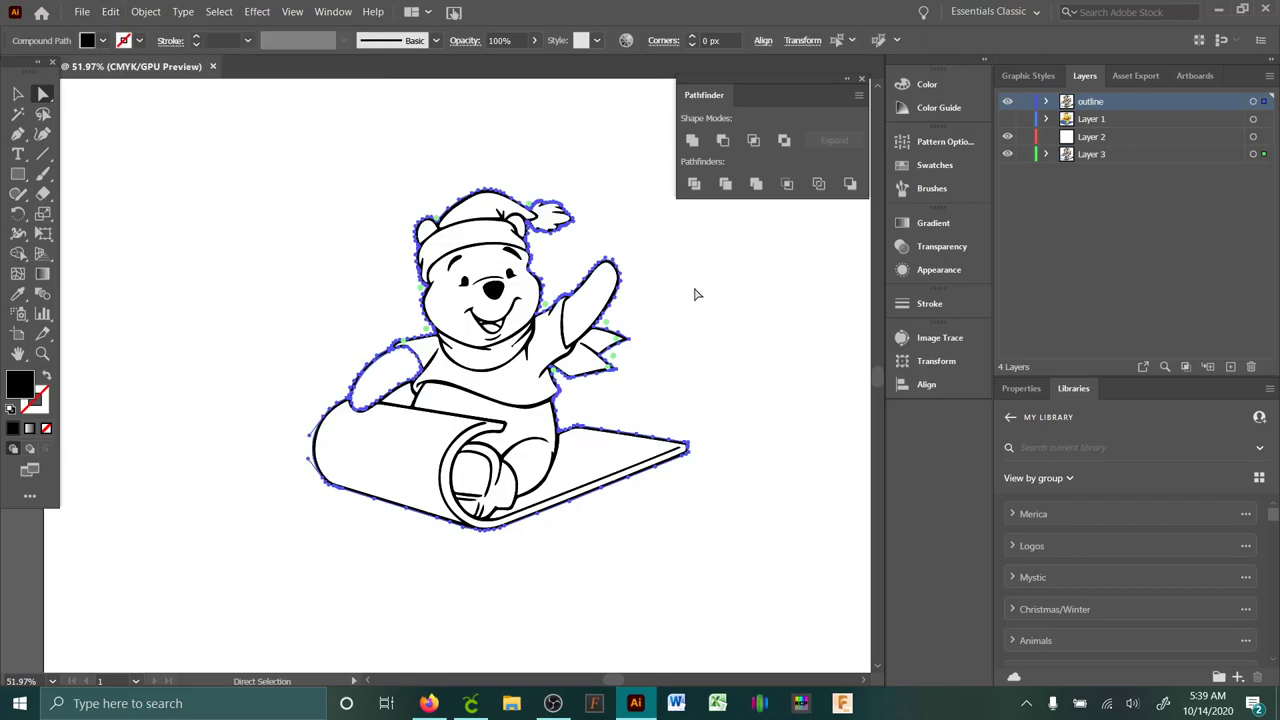
{"action": "left_click", "coordinate": [697, 294]}
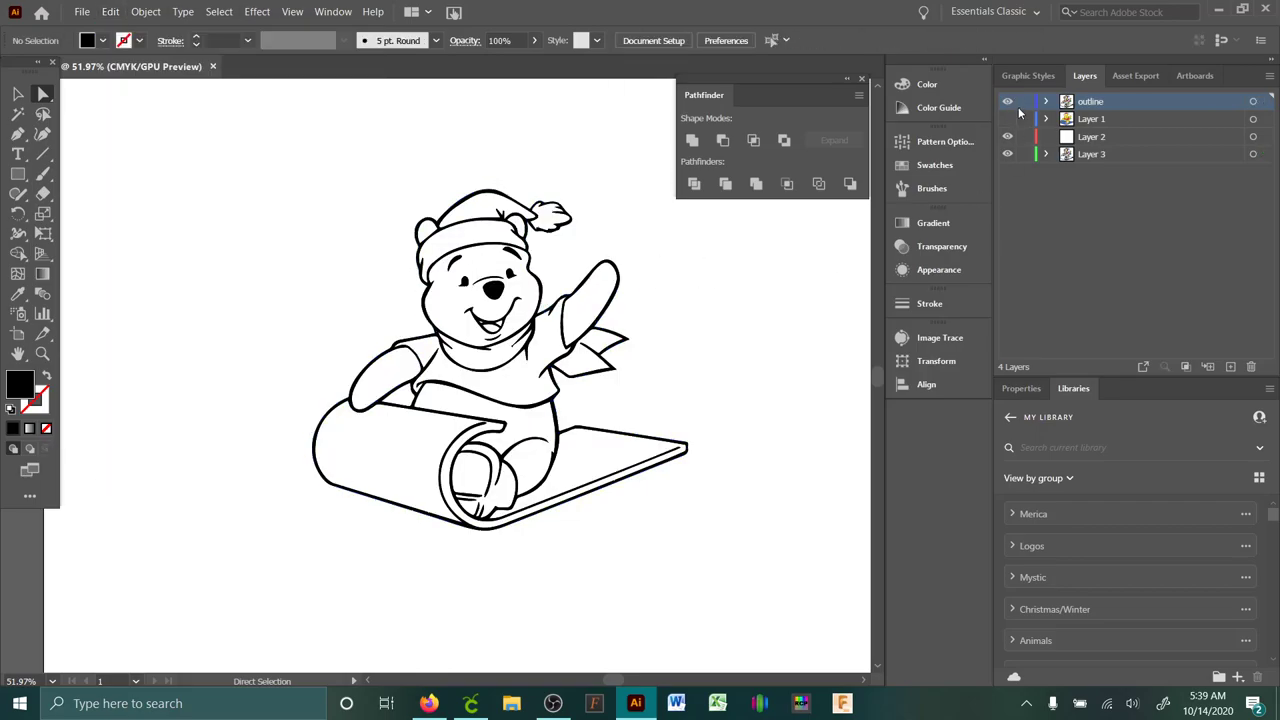
- Hide the outline layer and merge Layer 3's line art into a black shape with Shape Builder
{"action": "left_click", "coordinate": [1008, 103]}
{"action": "left_click_drag", "start_coordinate": [199, 287], "coordinate": [365, 425]}
{"action": "left_click", "coordinate": [18, 255]}
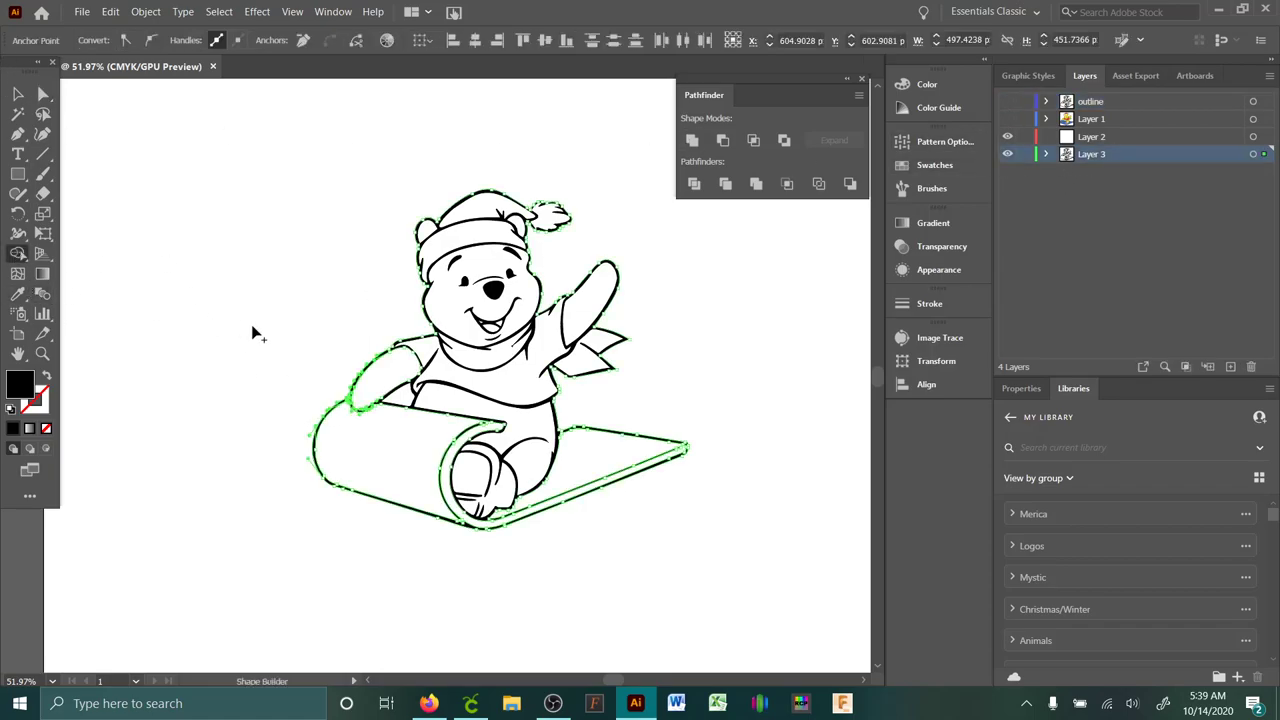
{"action": "left_click_drag", "start_coordinate": [251, 324], "coordinate": [367, 429]}
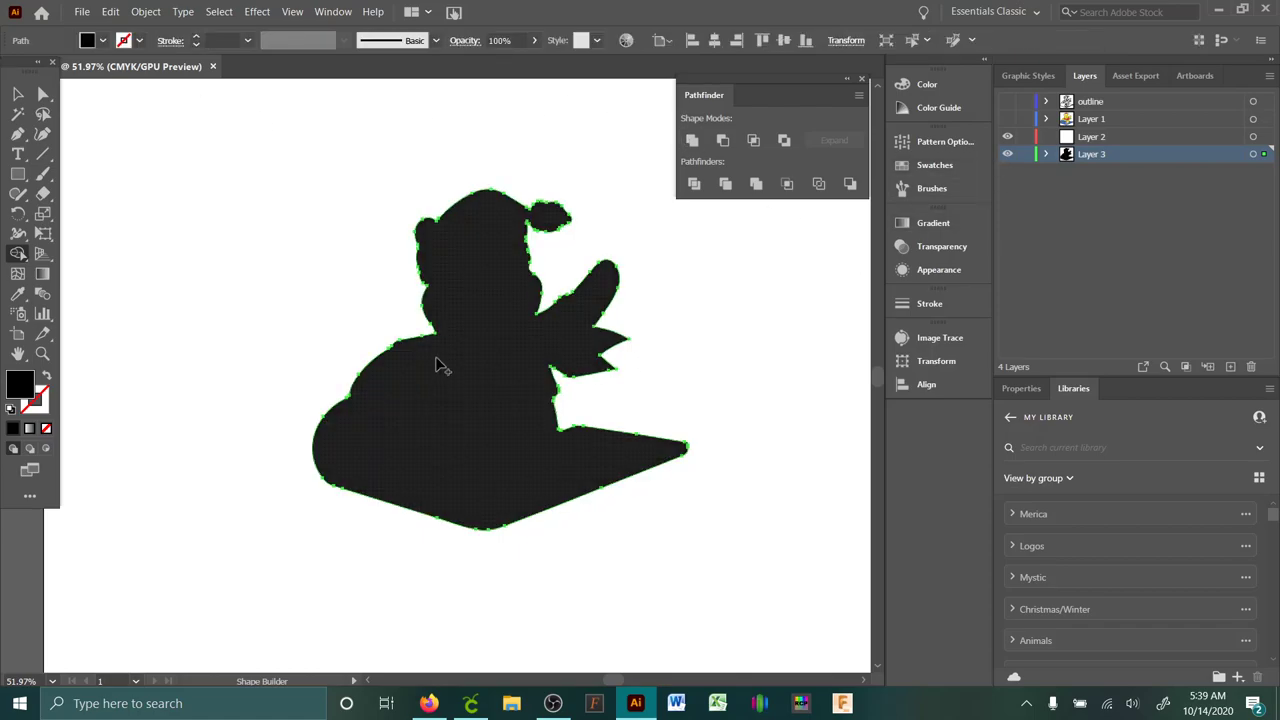
- Adjust layer visibility so only the outline layer's black line drawing shows
{"action": "left_click", "coordinate": [1008, 154]}
{"action": "left_click", "coordinate": [1008, 154]}
{"action": "left_click", "coordinate": [1007, 118]}
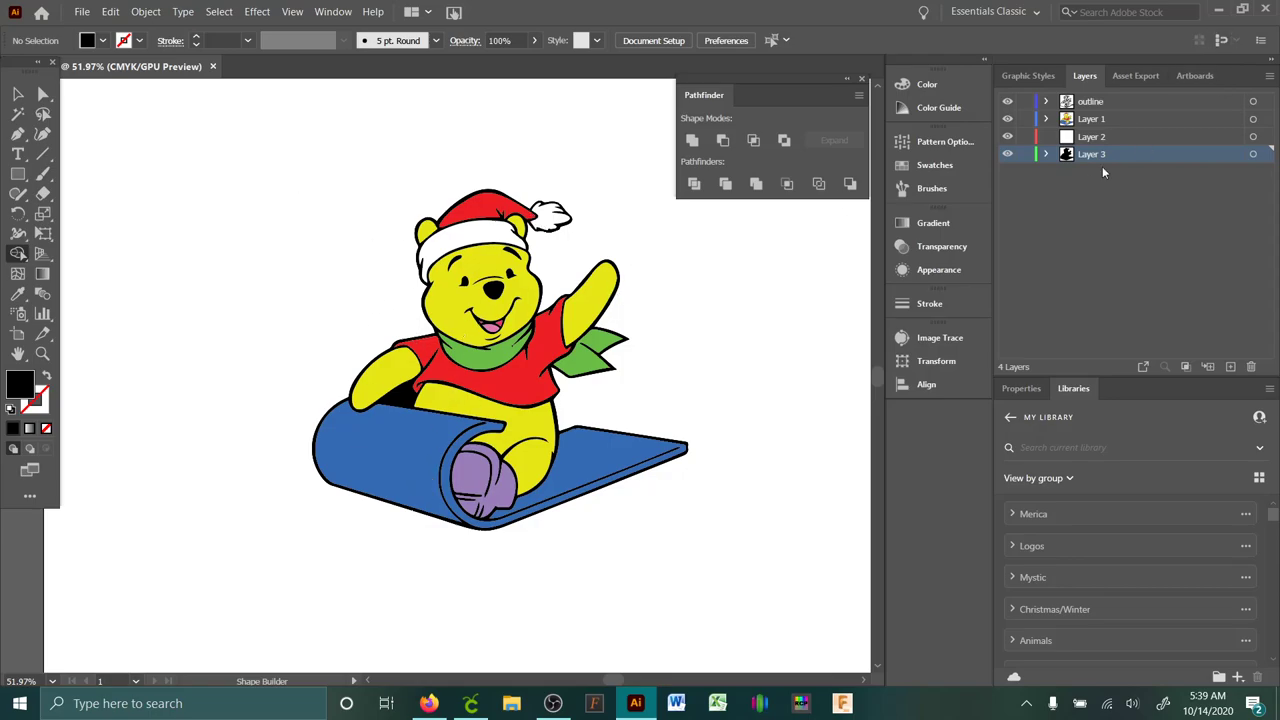
{"action": "left_click", "coordinate": [1007, 118]}
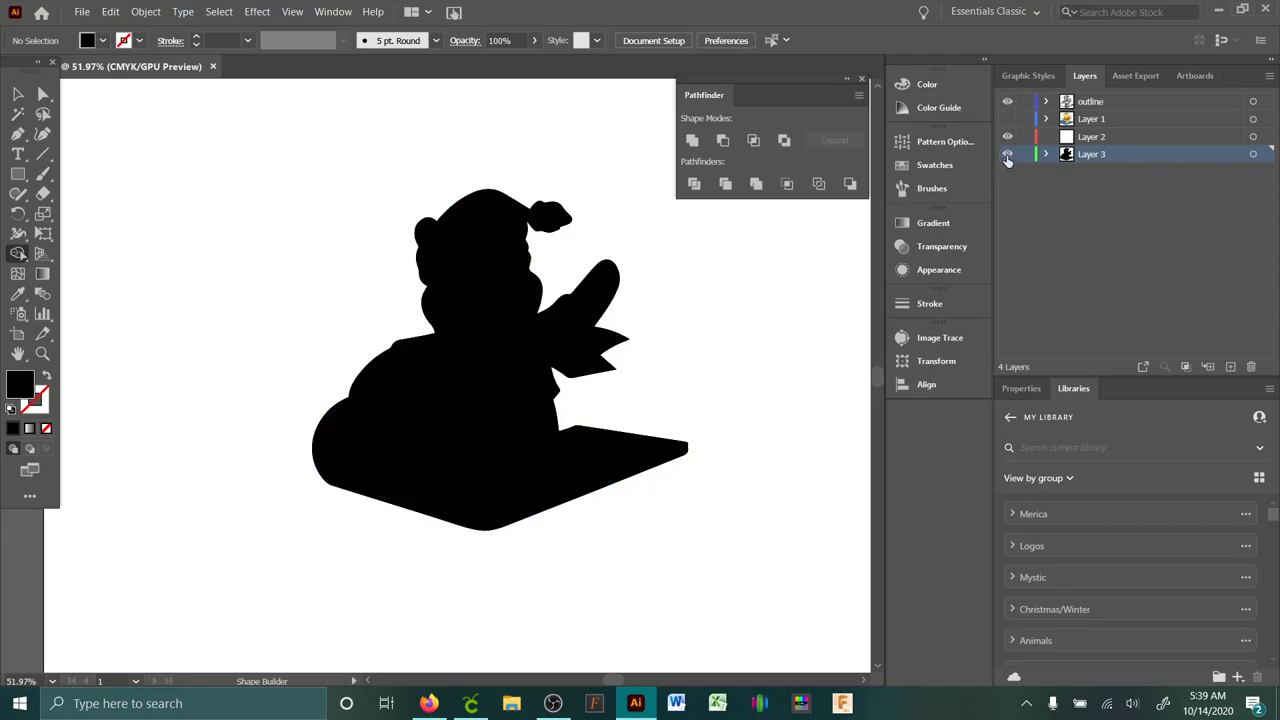
{"action": "left_click", "coordinate": [1007, 155]}
- Make the outline layer active and try choosing a pink fill colour
{"action": "left_click", "coordinate": [1100, 101]}
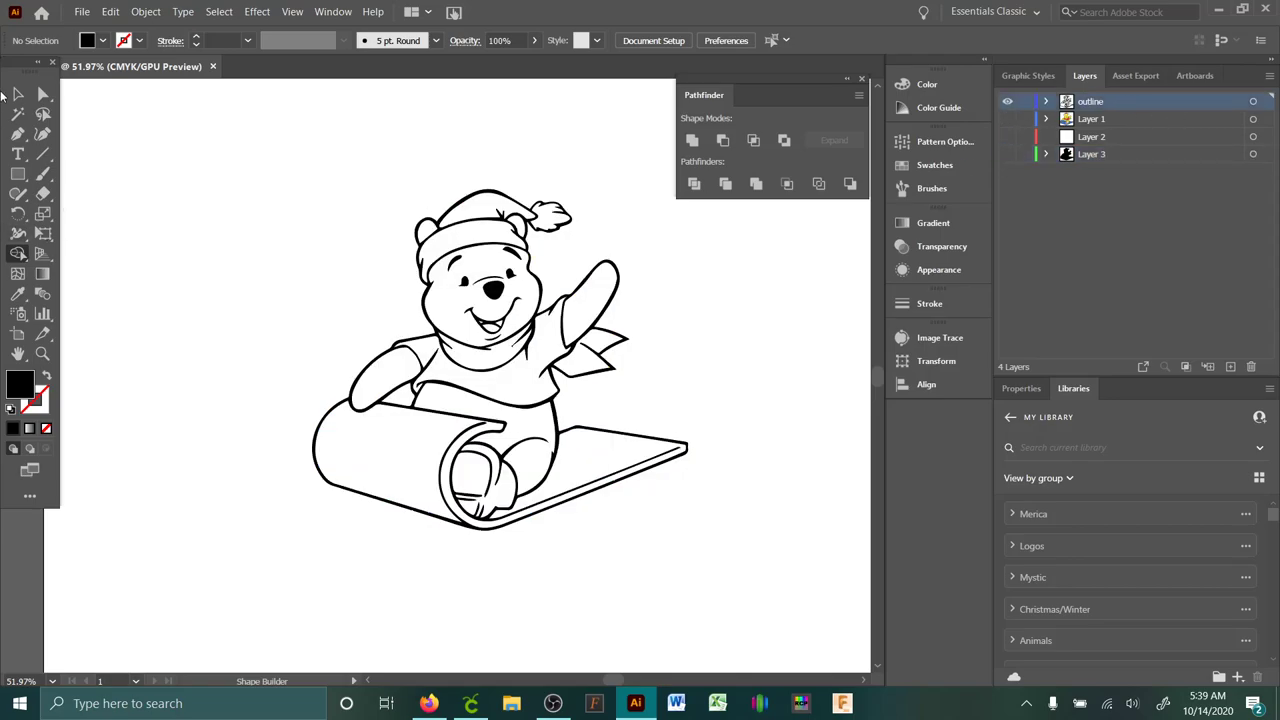
{"action": "double_click", "coordinate": [20, 383]}
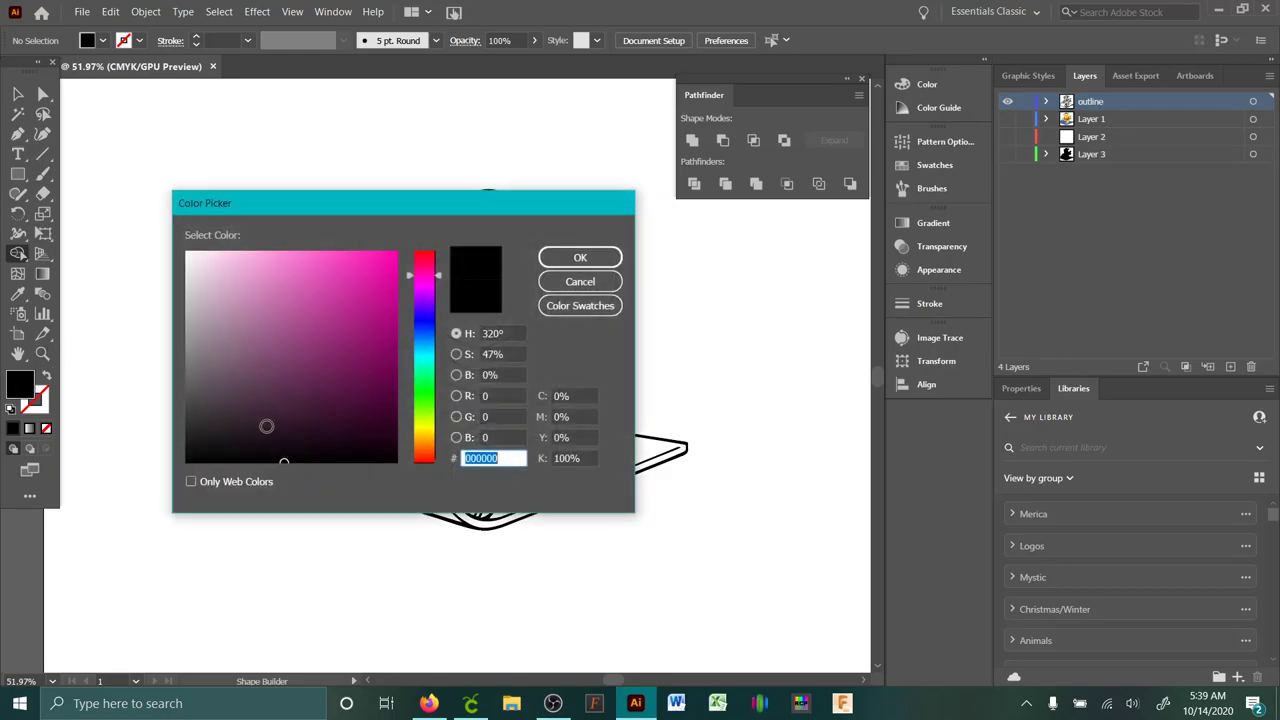
{"action": "left_click", "coordinate": [377, 276]}
{"action": "key", "text": "Escape"}
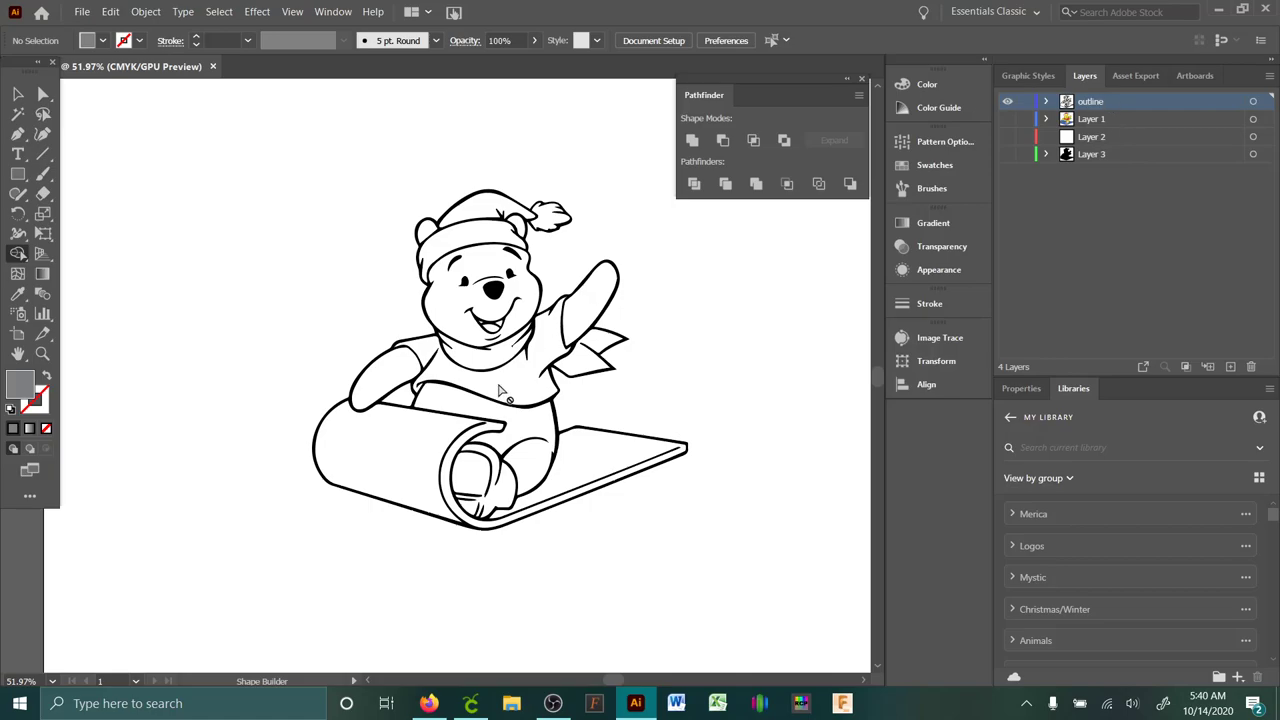
{"action": "left_click", "coordinate": [111, 12]}
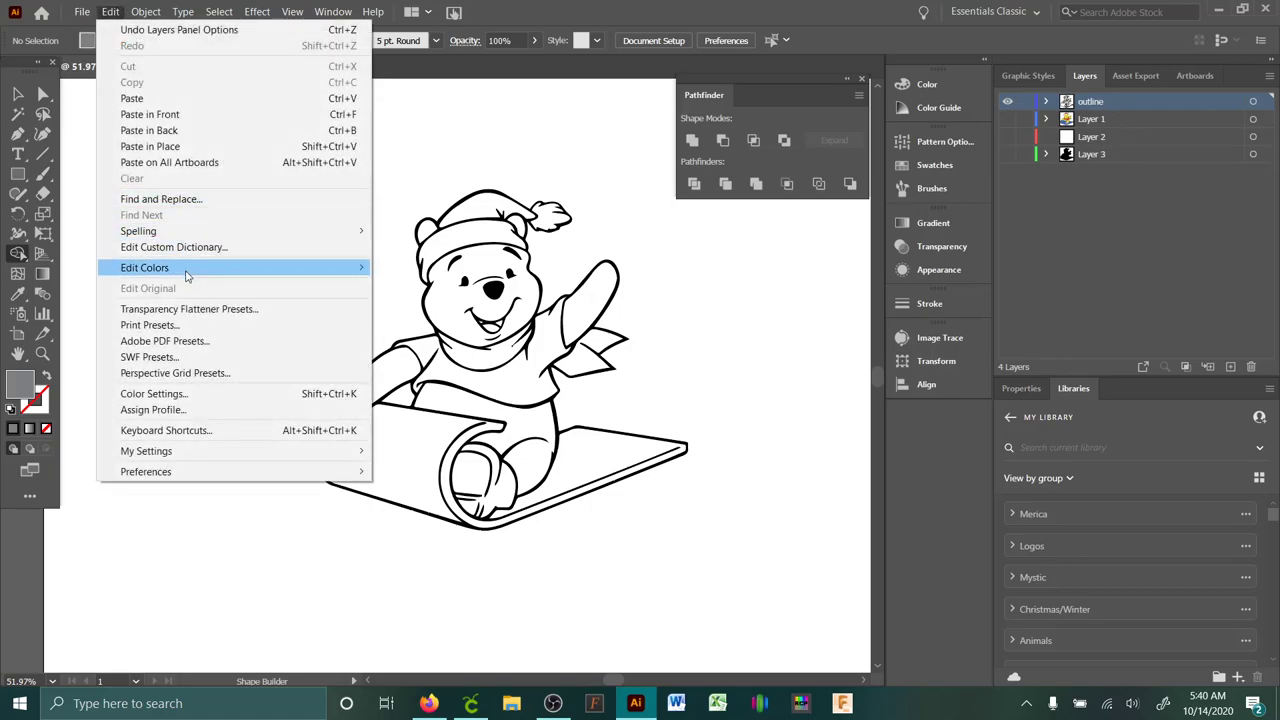
{"action": "mouse_move", "coordinate": [187, 270]}
{"action": "left_click", "coordinate": [886, 646]}
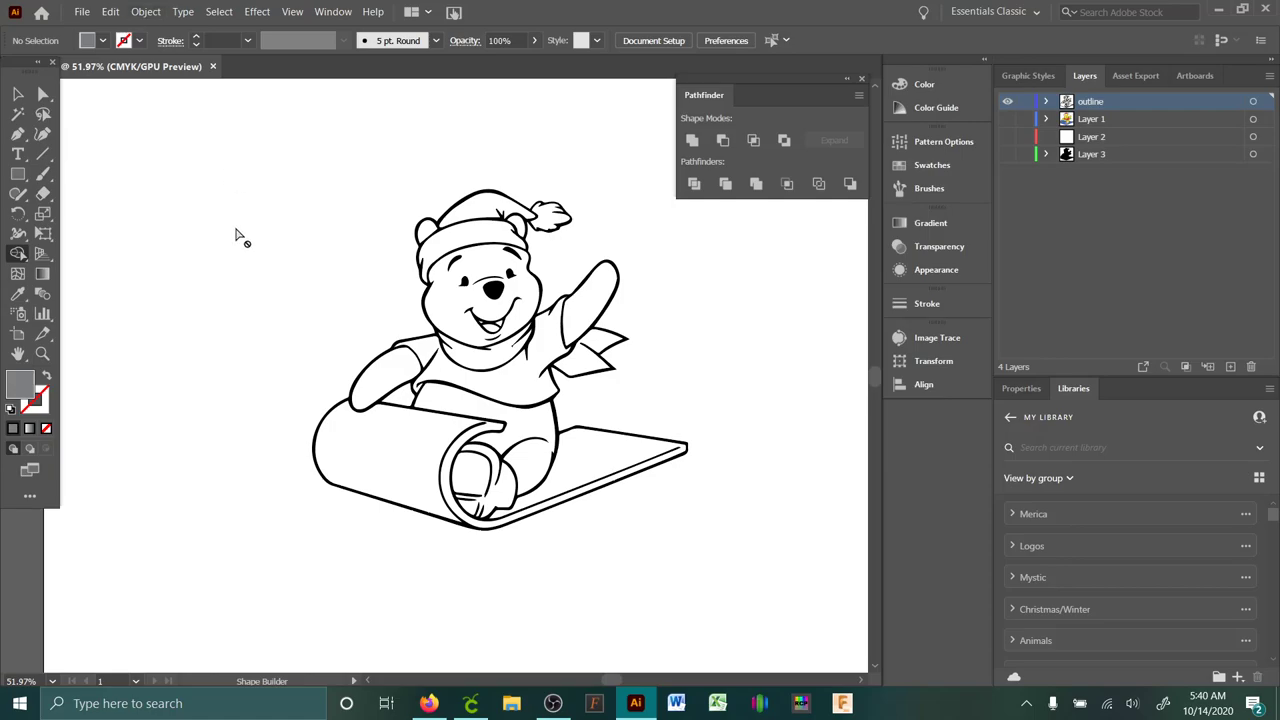
- Select the outline paths and fill the gap between Pooh's arm and body with Shape Builder
{"action": "left_click", "coordinate": [43, 93]}
{"action": "mouse_move", "coordinate": [228, 300]}
{"action": "left_mouse_down"}
{"action": "mouse_move", "coordinate": [414, 418]}
{"action": "mouse_move", "coordinate": [432, 472]}
{"action": "left_mouse_up"}
{"action": "left_click", "coordinate": [18, 253]}
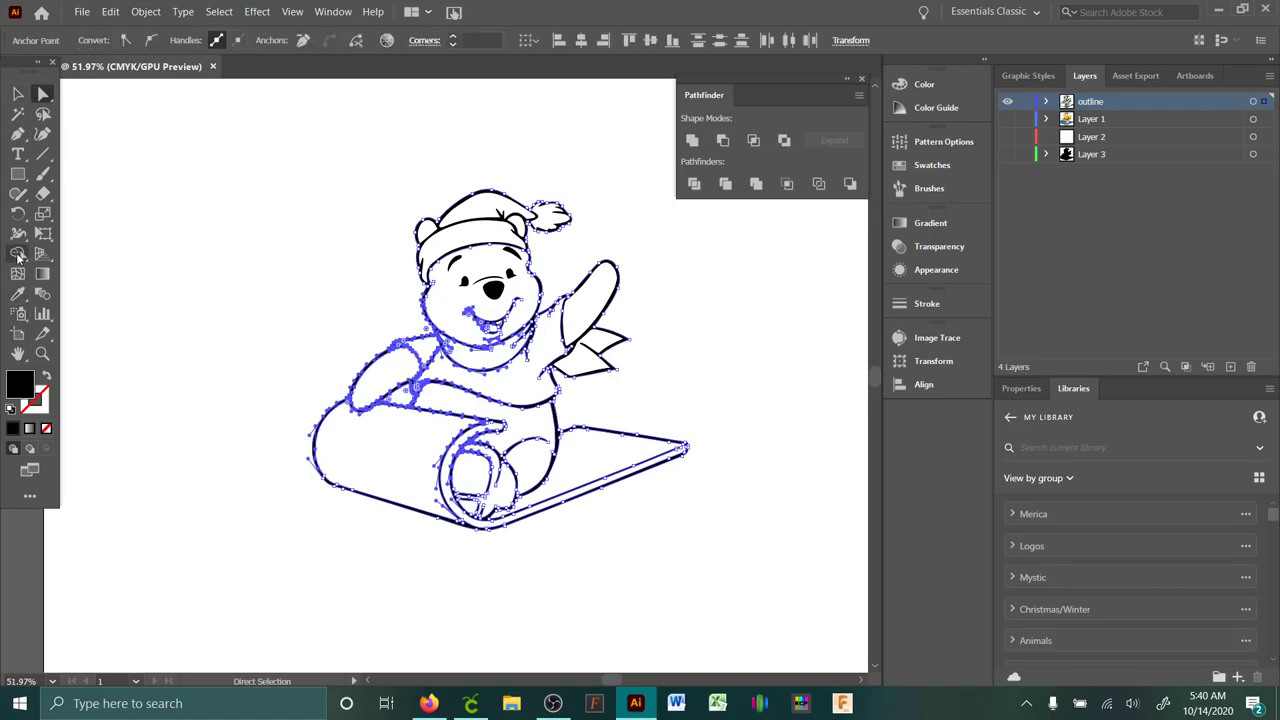
{"action": "left_click", "coordinate": [400, 393]}
- Convert the under-arm shape to CMYK and give it a pink-red fill
{"action": "left_click", "coordinate": [43, 93]}
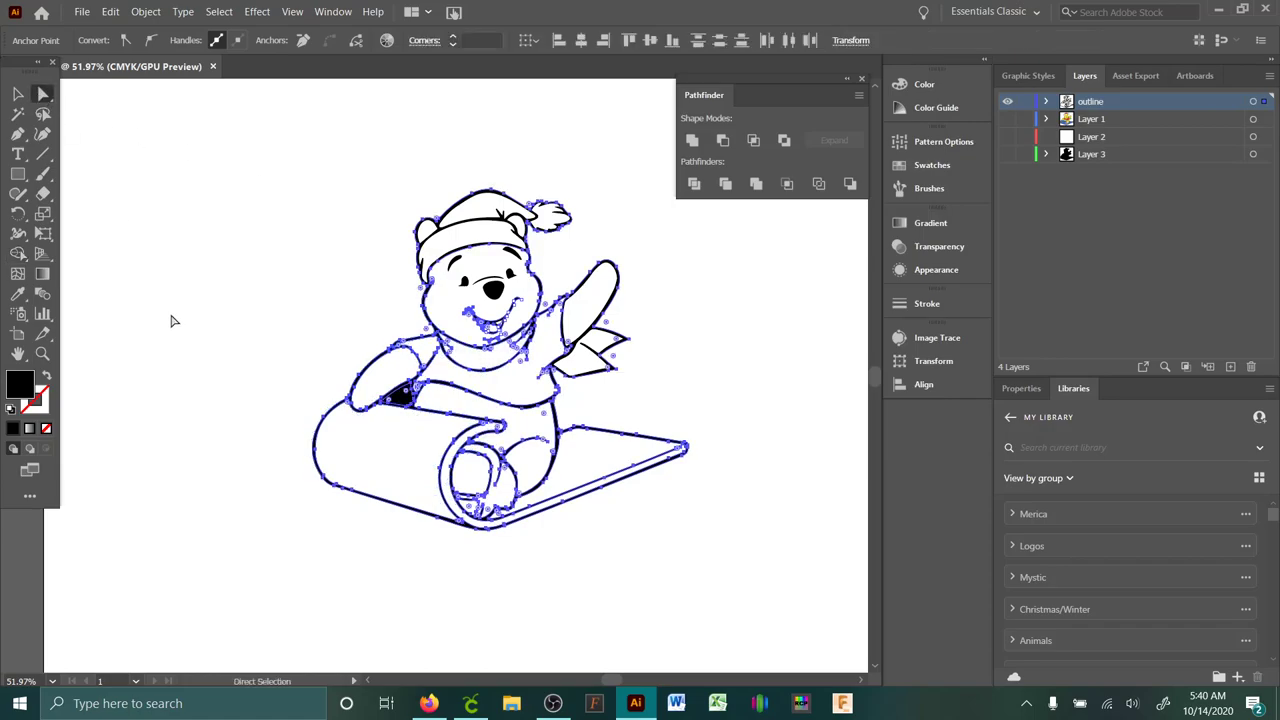
{"action": "left_click", "coordinate": [171, 320]}
{"action": "left_click", "coordinate": [405, 397]}
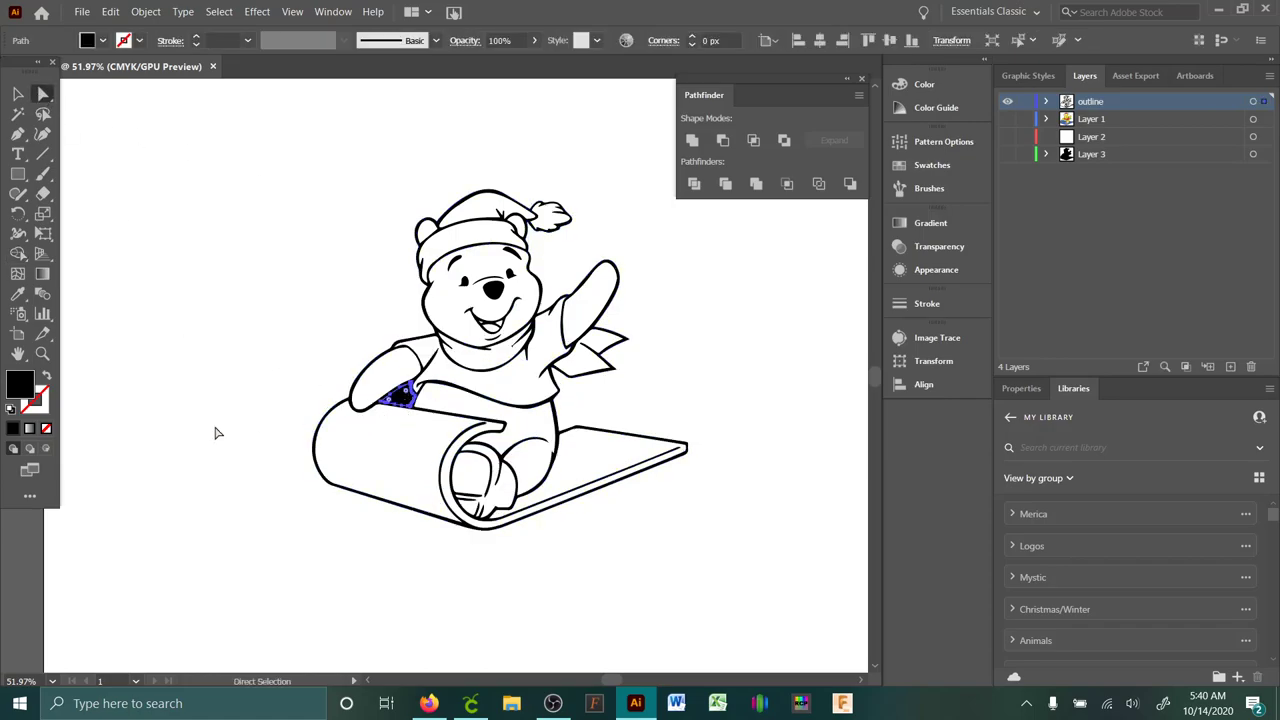
{"action": "left_click", "coordinate": [82, 12]}
{"action": "mouse_move", "coordinate": [111, 12]}
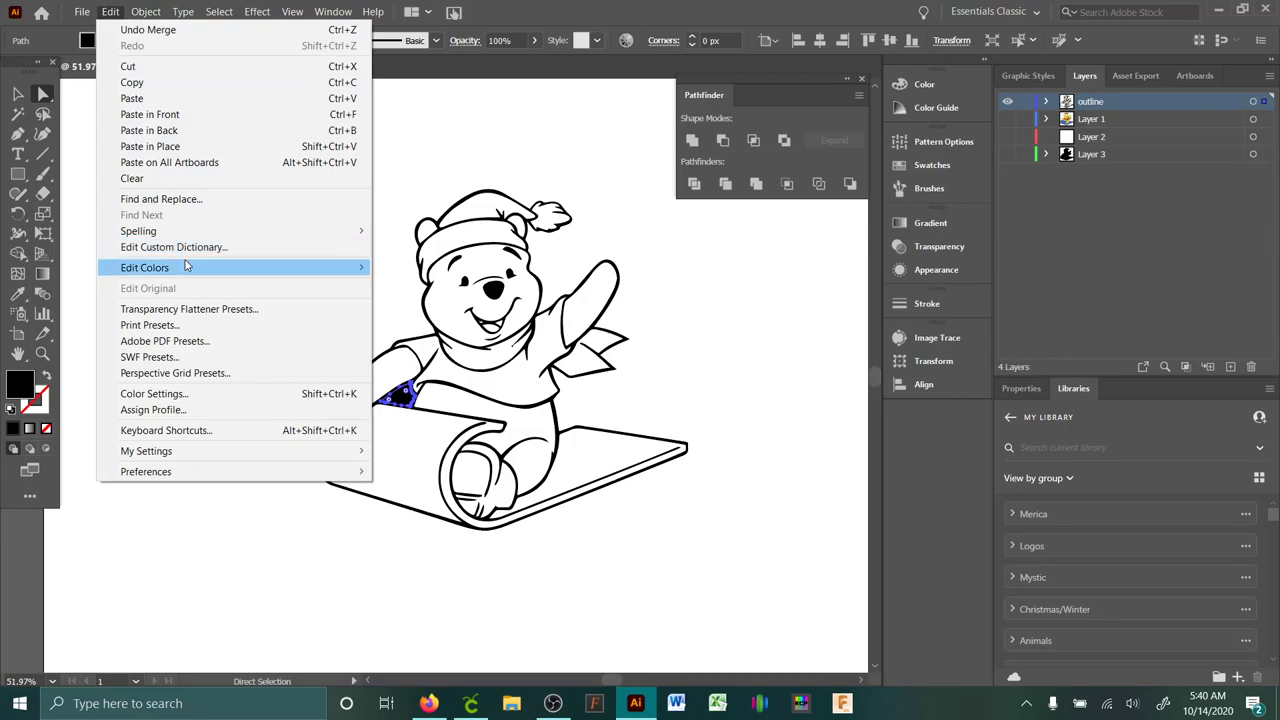
{"action": "mouse_move", "coordinate": [188, 267]}
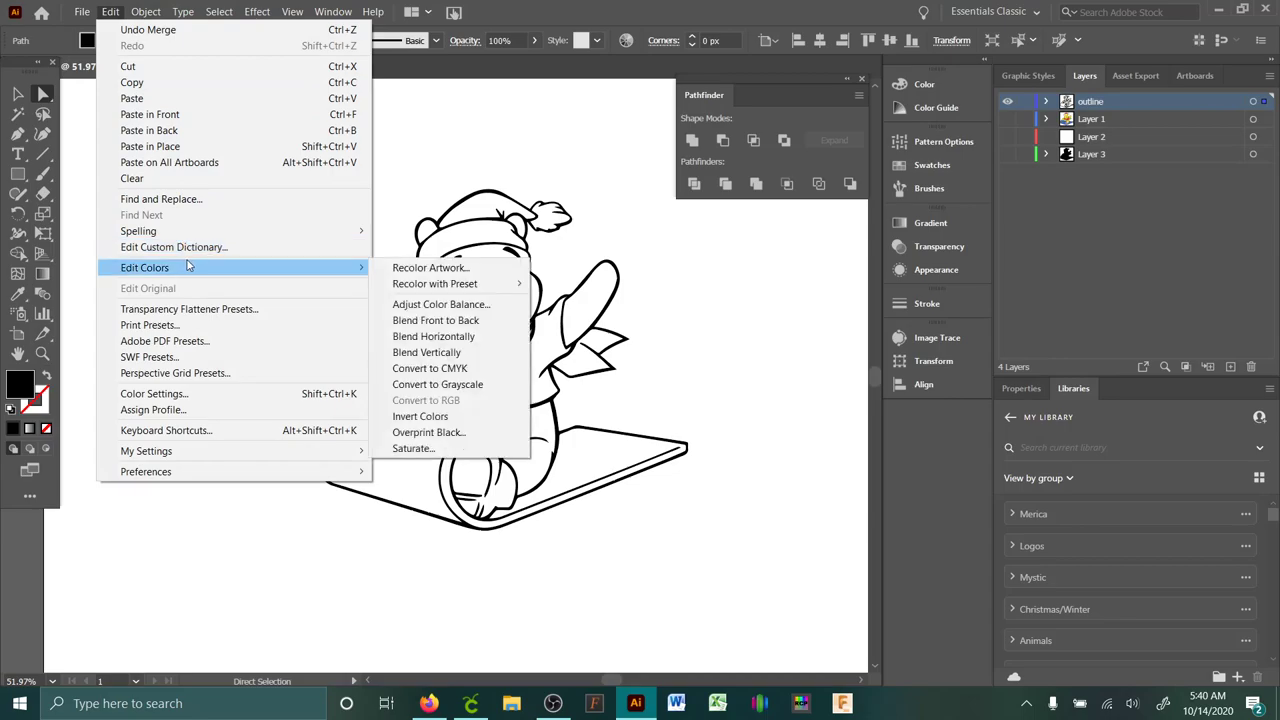
{"action": "left_click", "coordinate": [457, 368]}
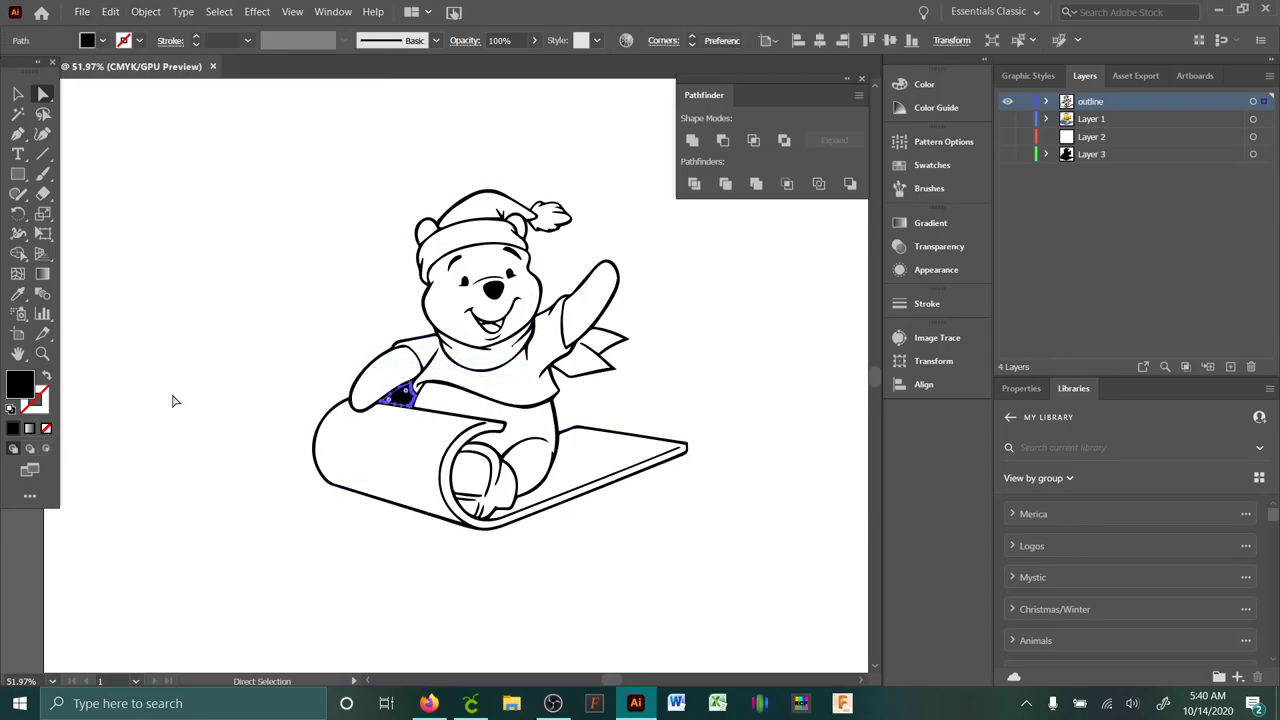
{"action": "double_click", "coordinate": [20, 383]}
{"action": "left_click", "coordinate": [364, 263]}
{"action": "left_click", "coordinate": [572, 262]}
- Cut the pink under-arm shape and paste it back in place
{"action": "left_click", "coordinate": [264, 233]}
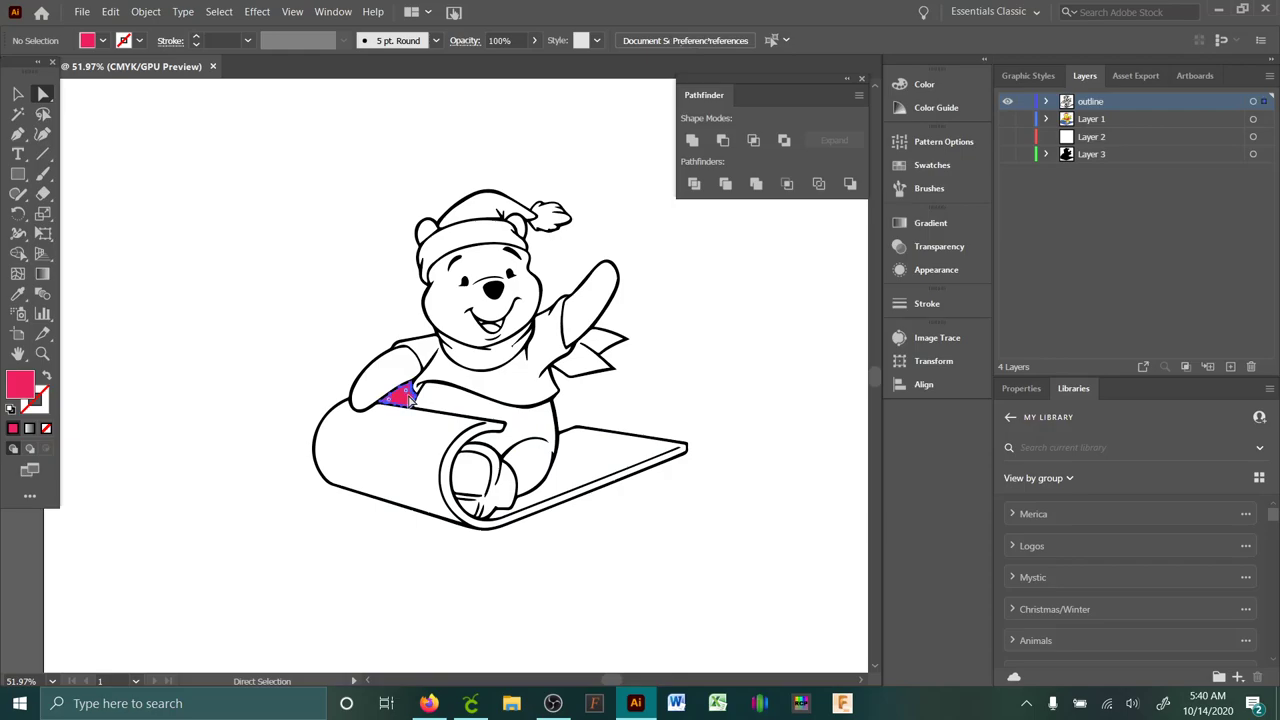
{"action": "left_click", "coordinate": [402, 400]}
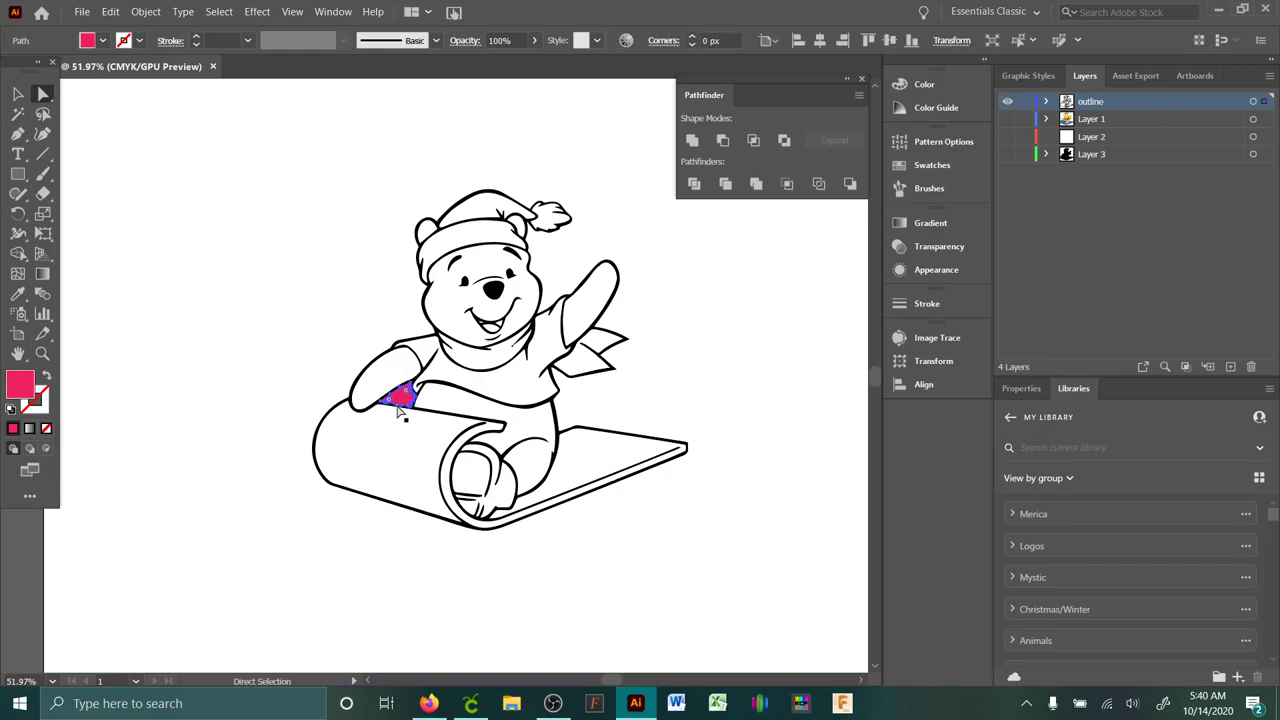
{"action": "left_click", "coordinate": [110, 12]}
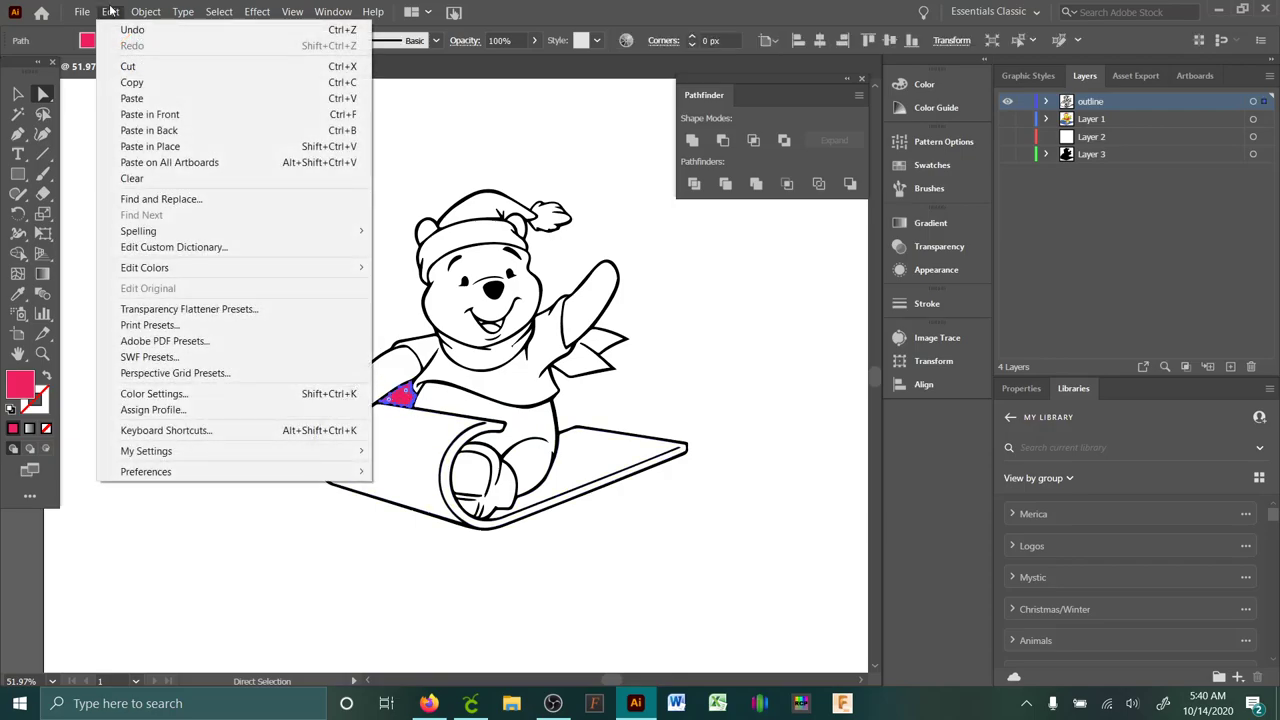
{"action": "left_click", "coordinate": [136, 67]}
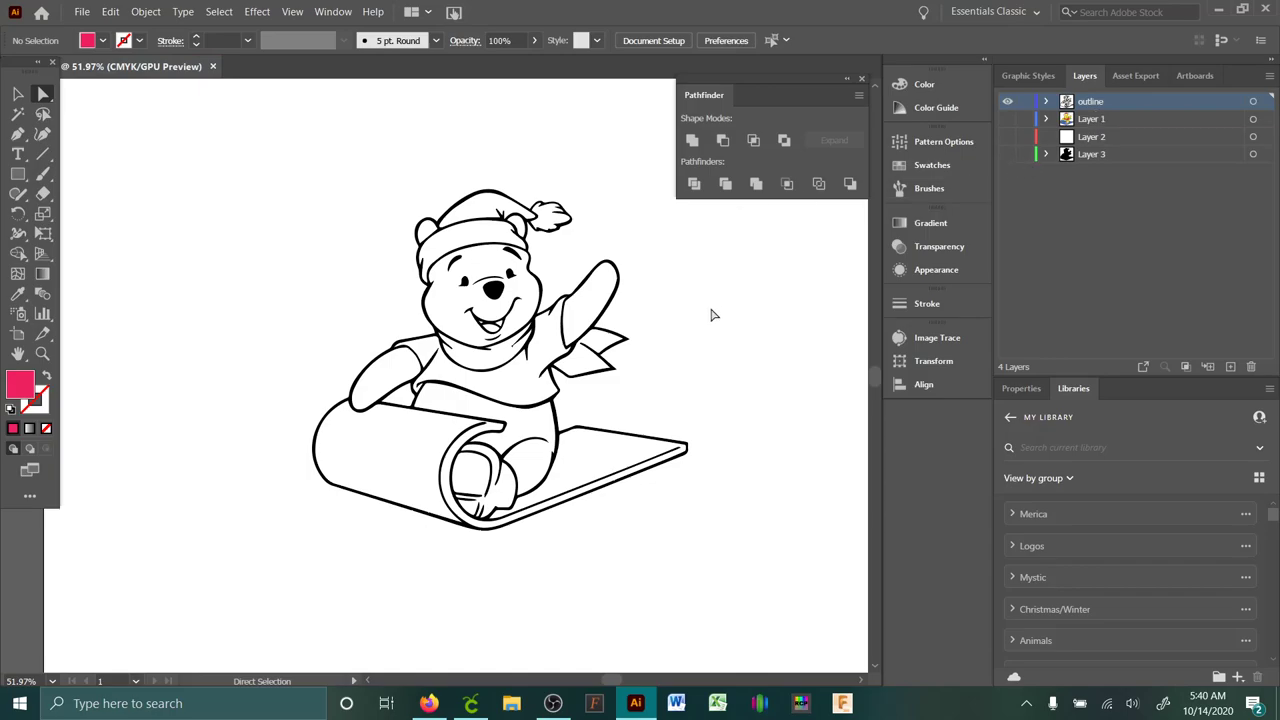
{"action": "left_click", "coordinate": [110, 12]}
{"action": "left_click", "coordinate": [140, 98]}
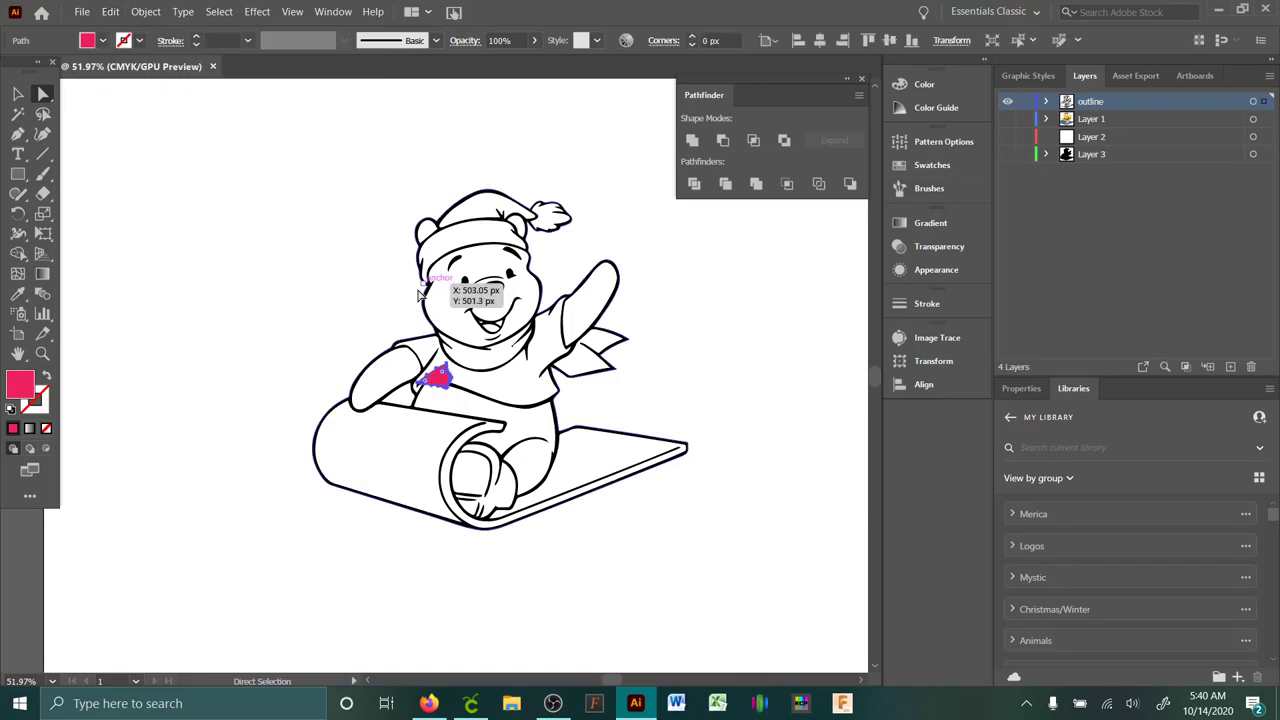
{"action": "left_click", "coordinate": [110, 12]}
{"action": "left_click", "coordinate": [141, 29]}
{"action": "left_click", "coordinate": [110, 12]}
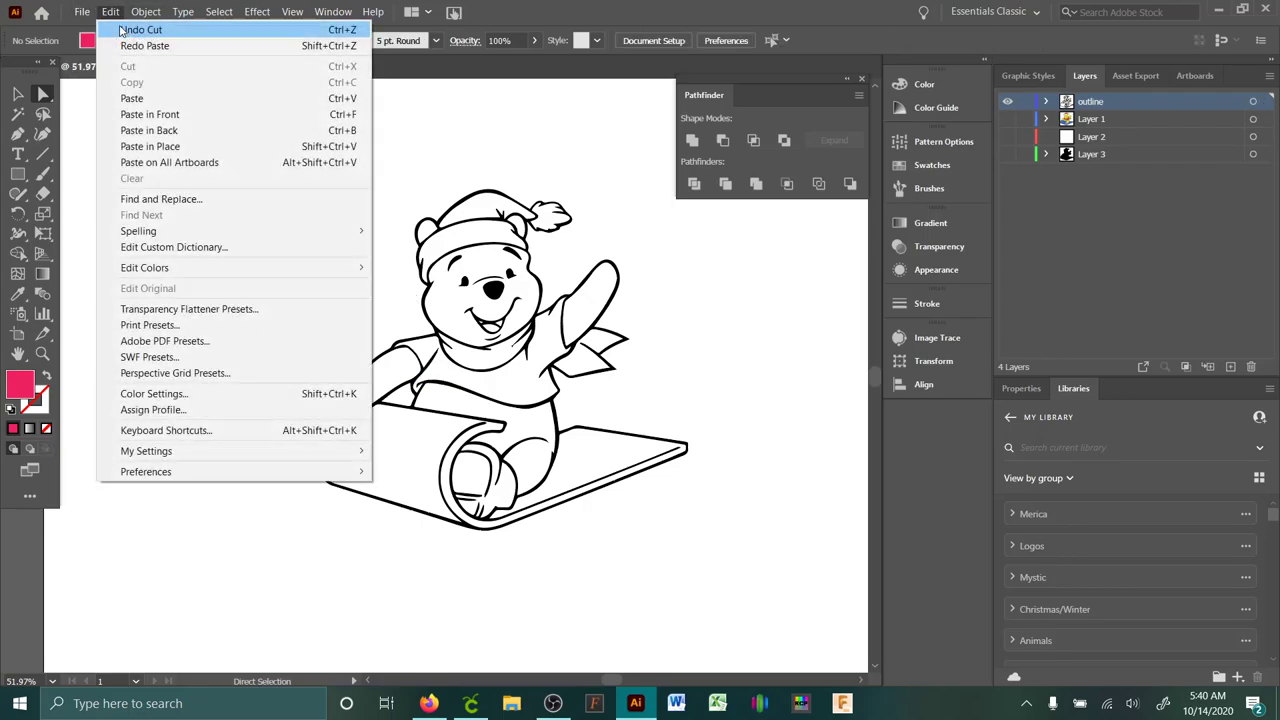
{"action": "left_click", "coordinate": [152, 147]}
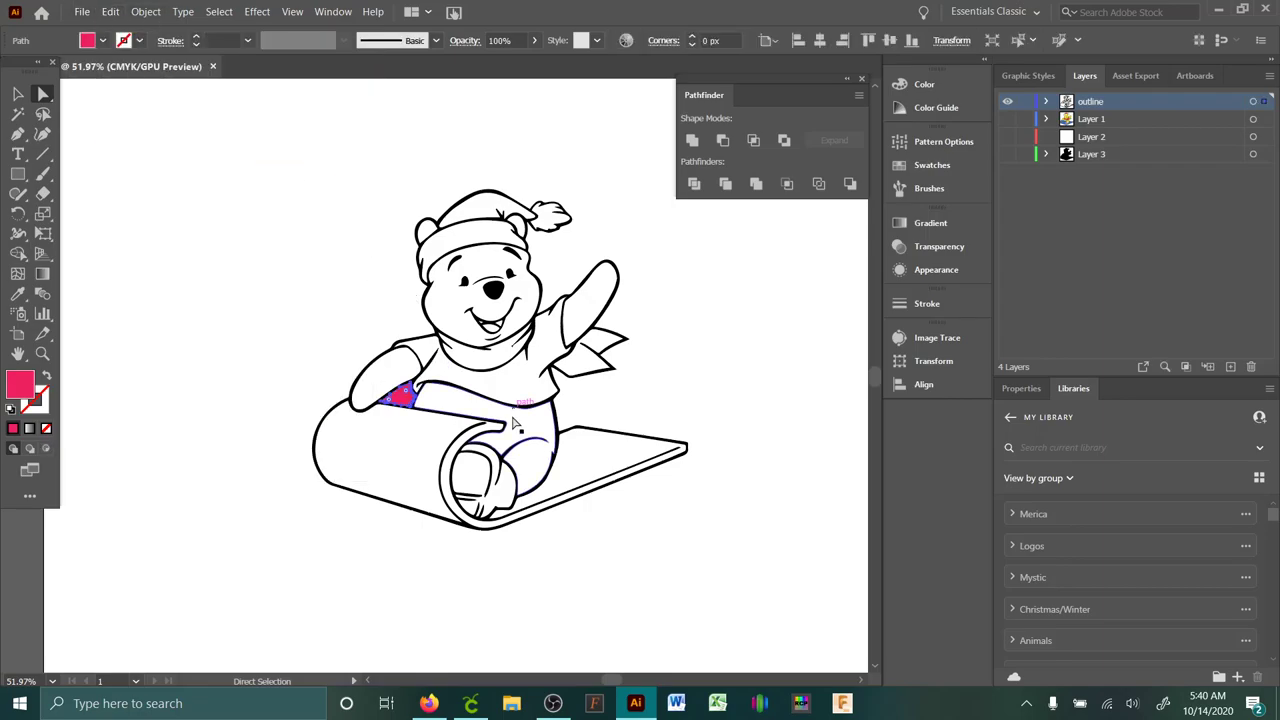
{"action": "left_click", "coordinate": [643, 566]}
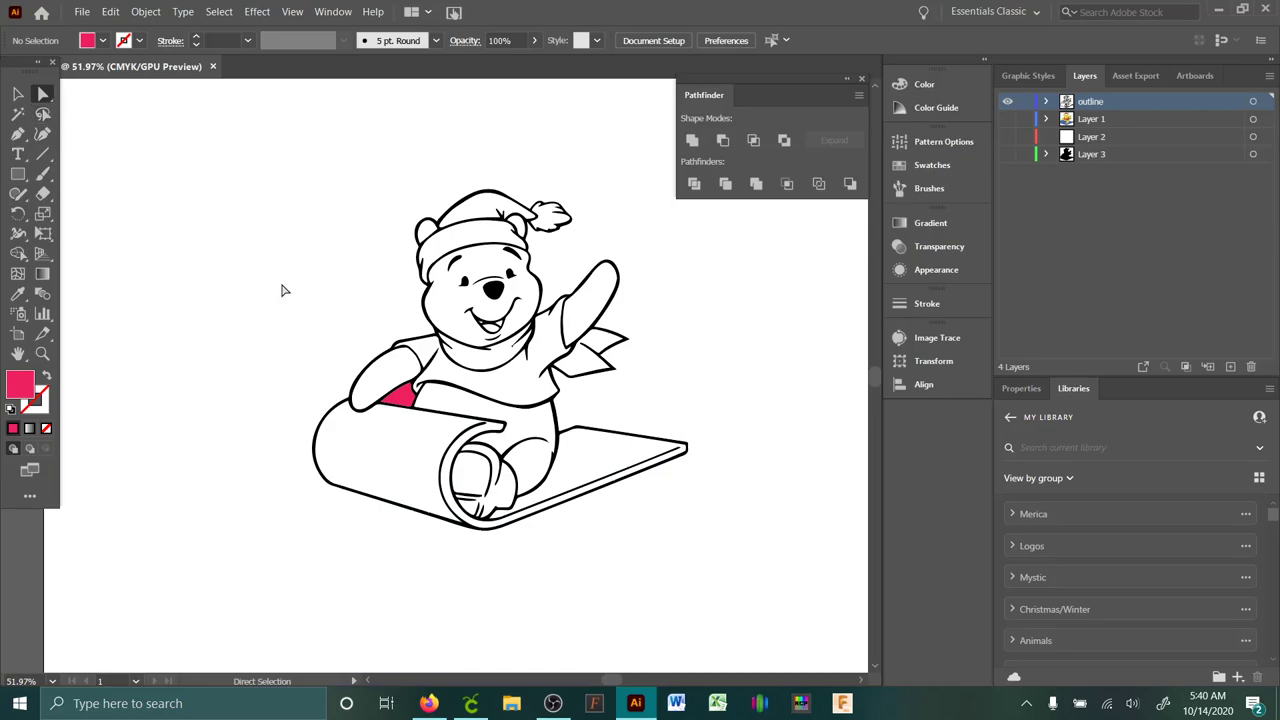
- Fill both inner mouth regions and the scarf band pink with Shape Builder
{"action": "left_click_drag", "start_coordinate": [310, 230], "coordinate": [697, 420]}
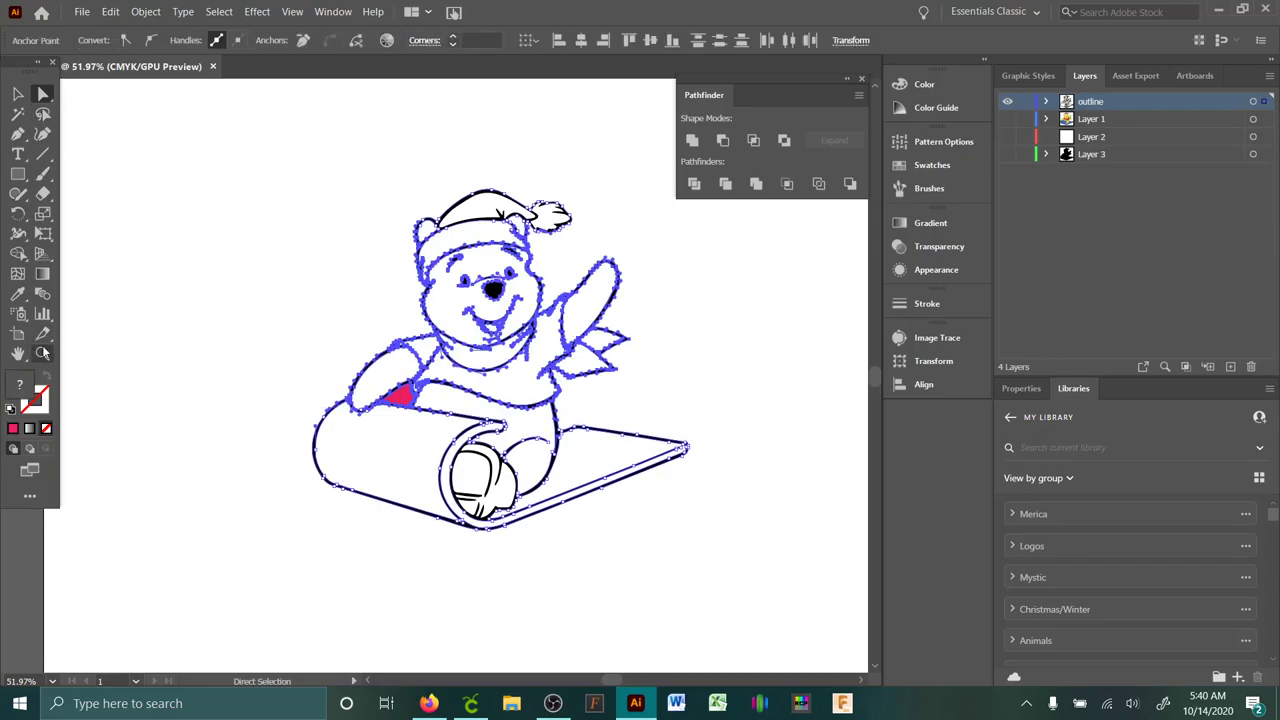
{"action": "left_click", "coordinate": [42, 355]}
{"action": "left_click_drag", "start_coordinate": [526, 340], "coordinate": [680, 470]}
{"action": "left_click", "coordinate": [19, 252]}
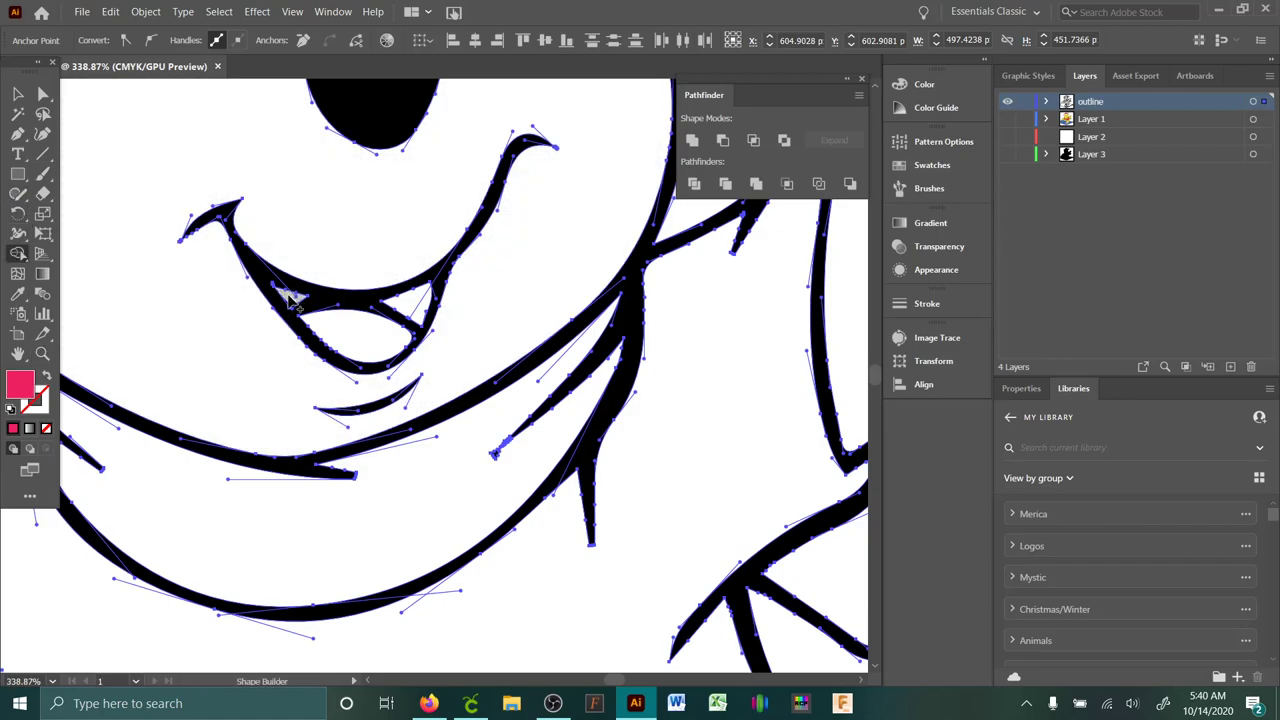
{"action": "left_click", "coordinate": [290, 298]}
{"action": "left_click", "coordinate": [408, 302]}
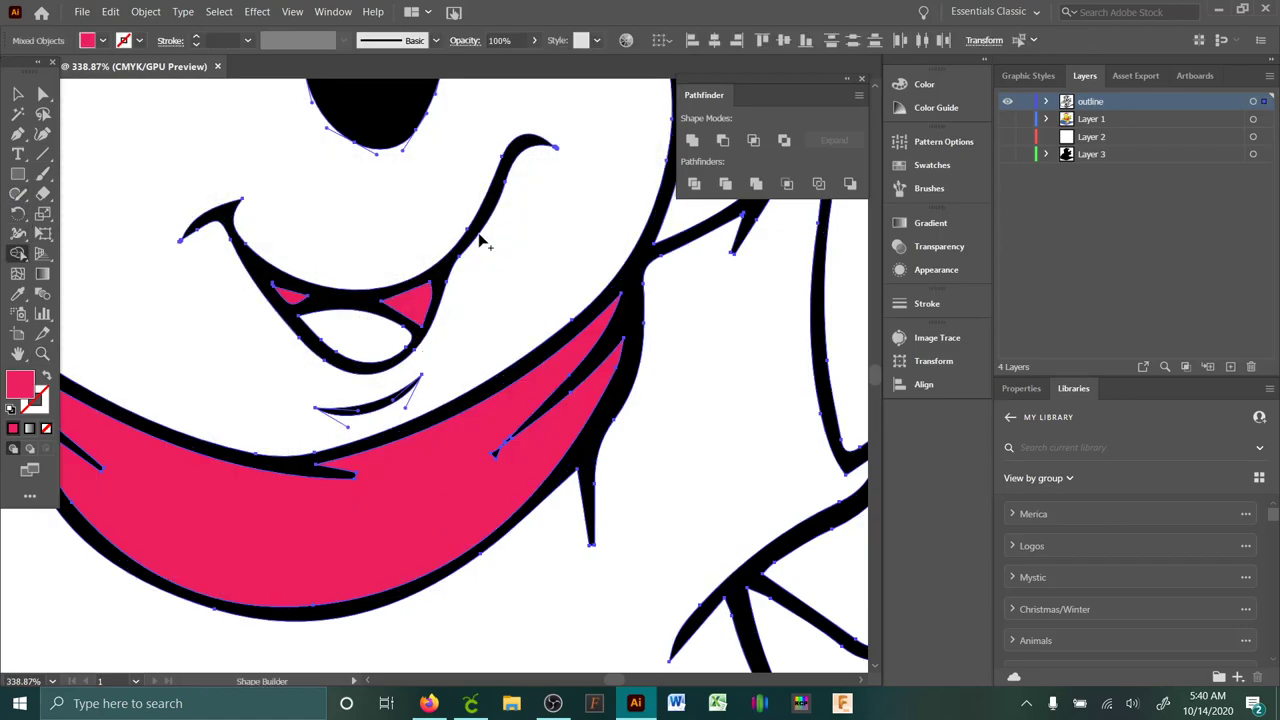
{"action": "left_click", "coordinate": [424, 500]}
{"action": "left_click", "coordinate": [42, 354]}
{"action": "scroll", "coordinate": [376, 413], "scroll_direction": "down", "scroll_amount": 5}
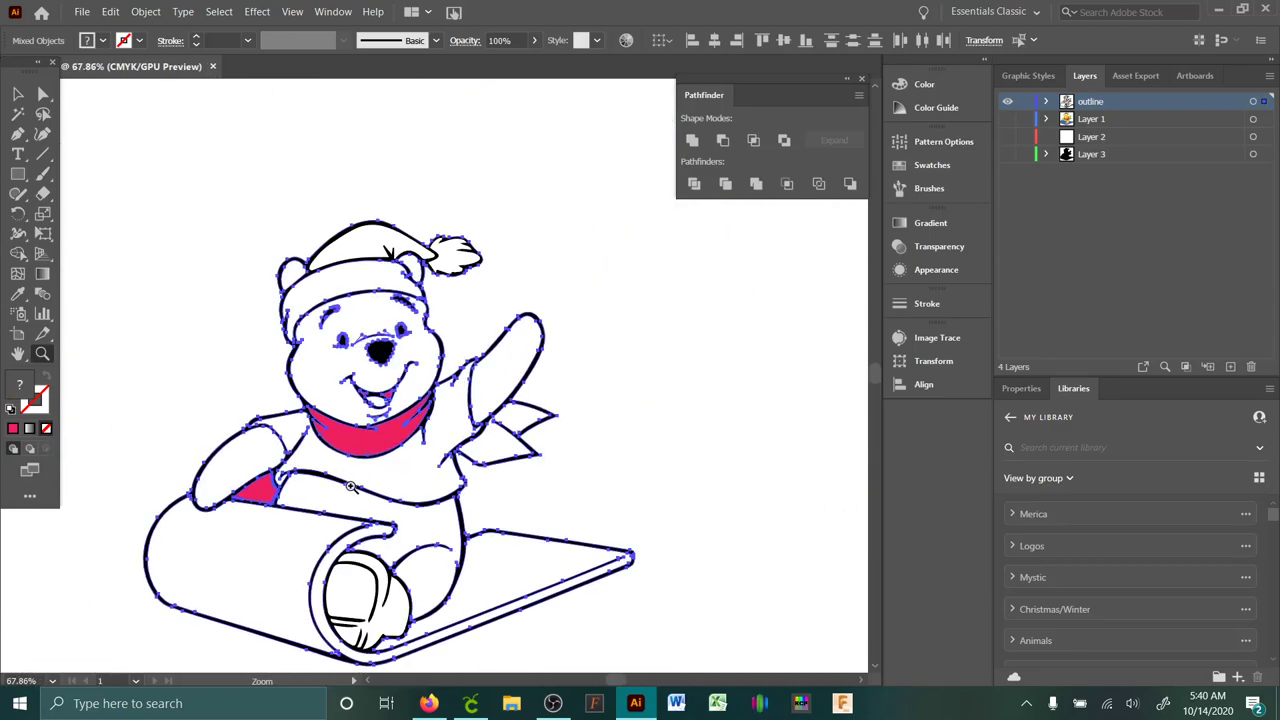
{"action": "left_click", "coordinate": [43, 93]}
{"action": "left_click", "coordinate": [157, 246]}
{"action": "scroll", "coordinate": [180, 363], "scroll_direction": "down", "scroll_amount": 2}
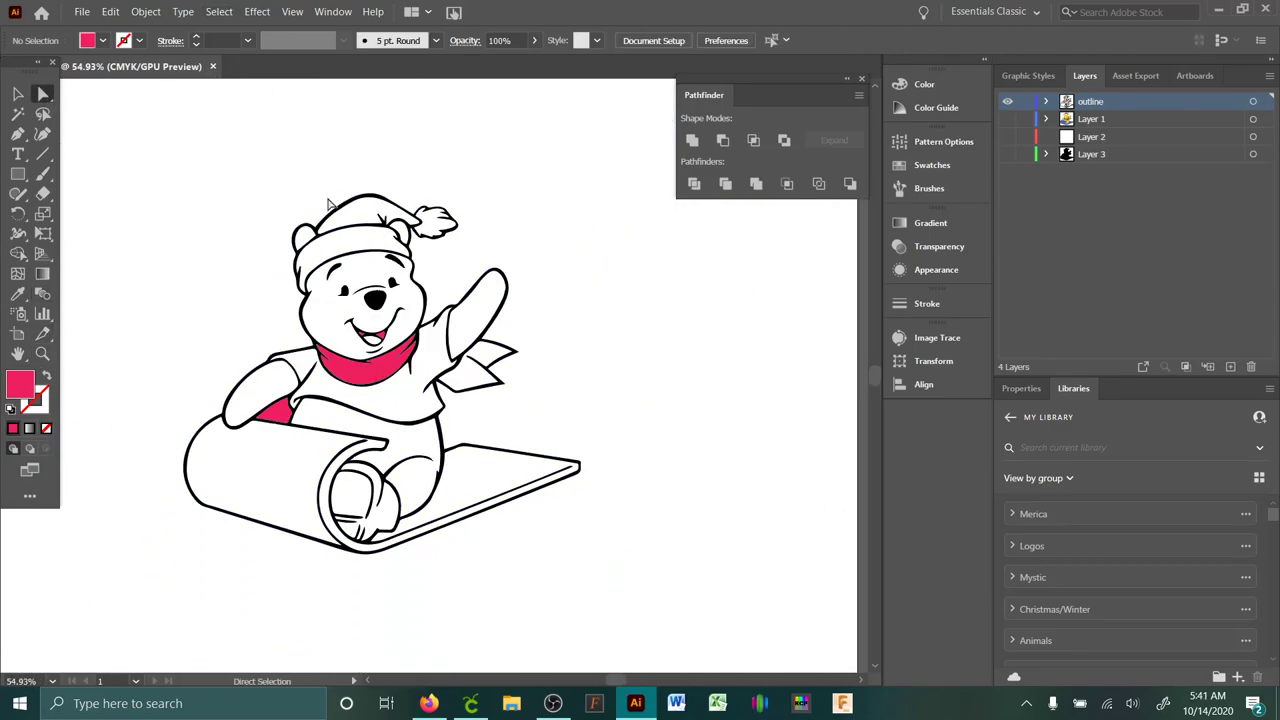
- Select all same-fill pink shapes, unite them, and cut them from the outline drawing
{"action": "left_click", "coordinate": [288, 410]}
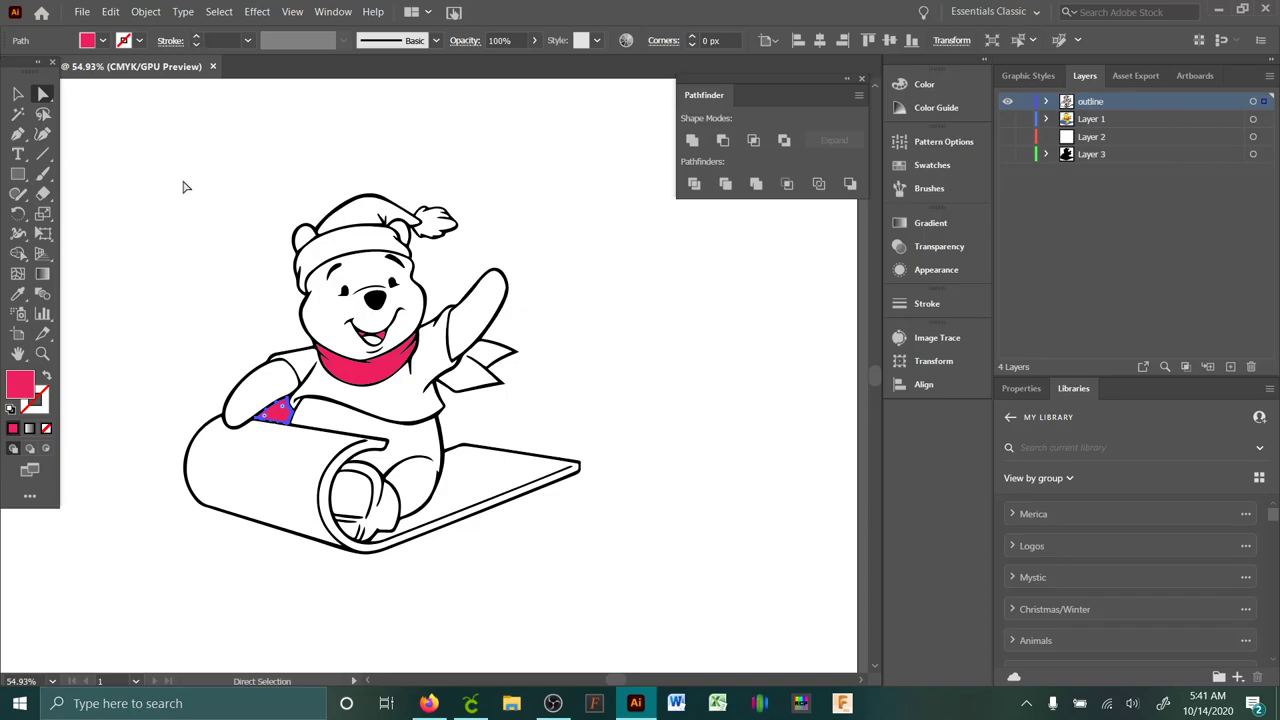
{"action": "left_click", "coordinate": [286, 149]}
{"action": "left_click", "coordinate": [218, 12]}
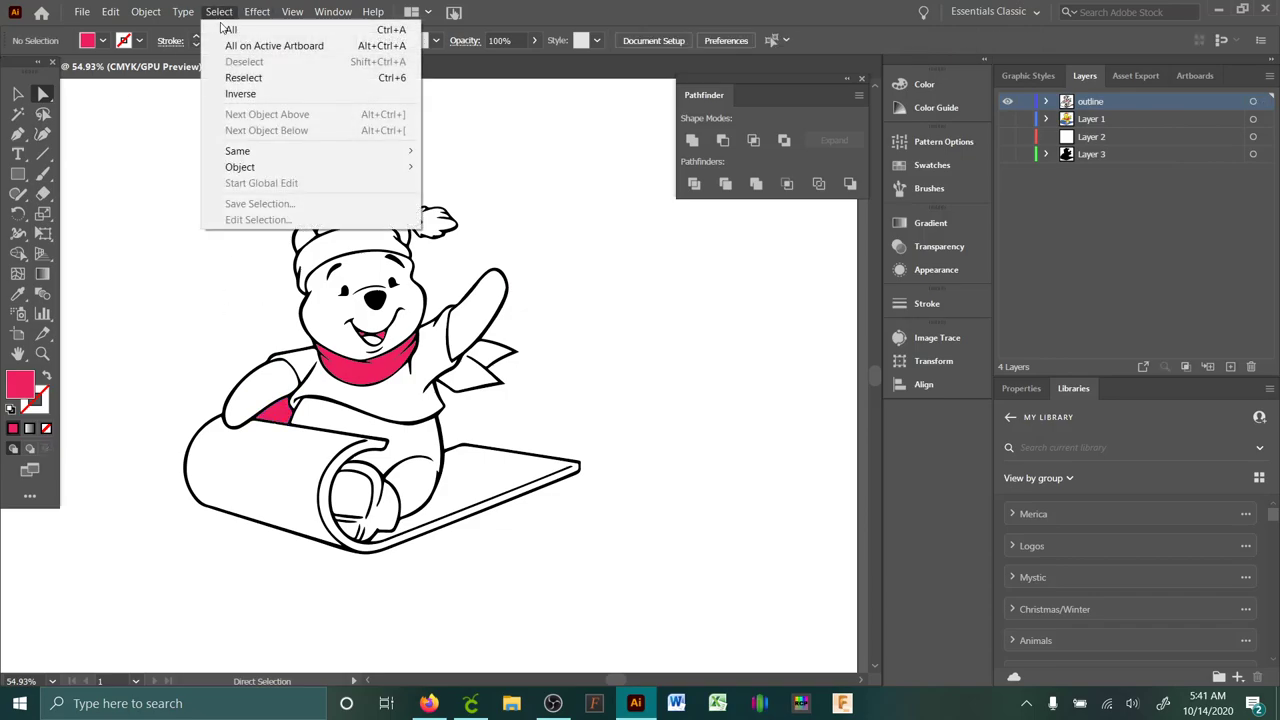
{"action": "mouse_move", "coordinate": [250, 151]}
{"action": "left_click", "coordinate": [480, 198]}
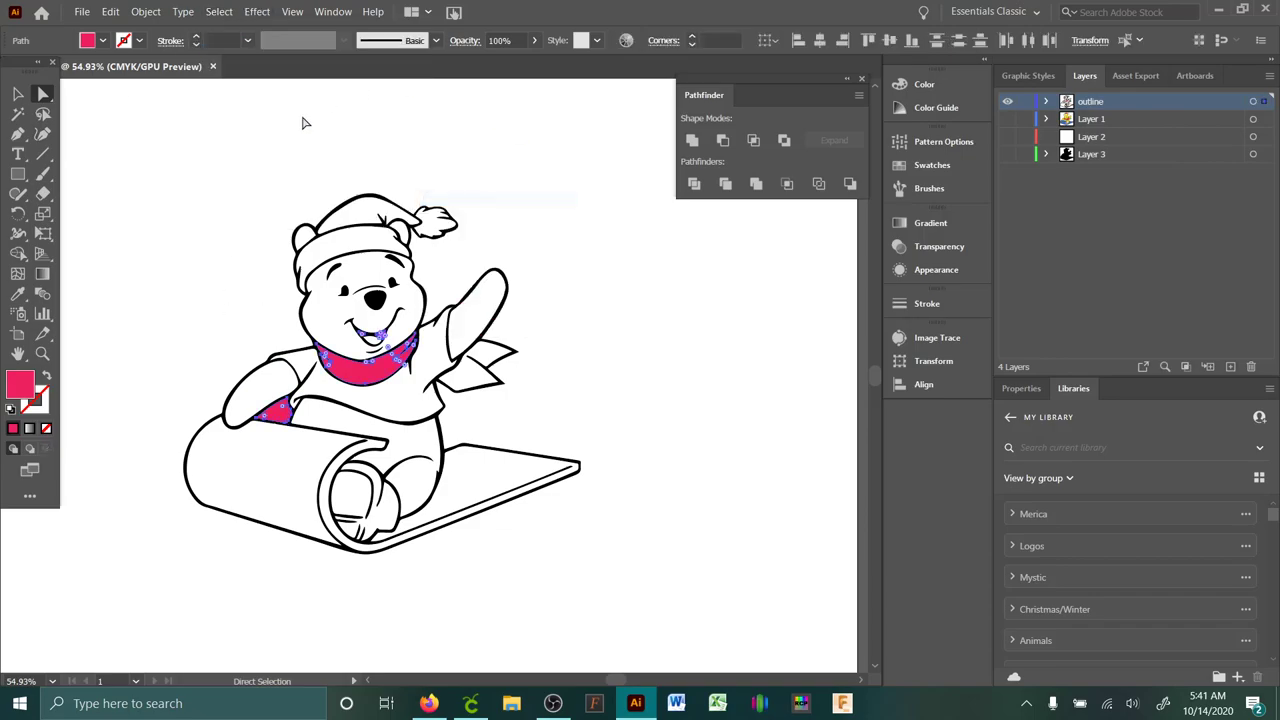
{"action": "left_click", "coordinate": [694, 141]}
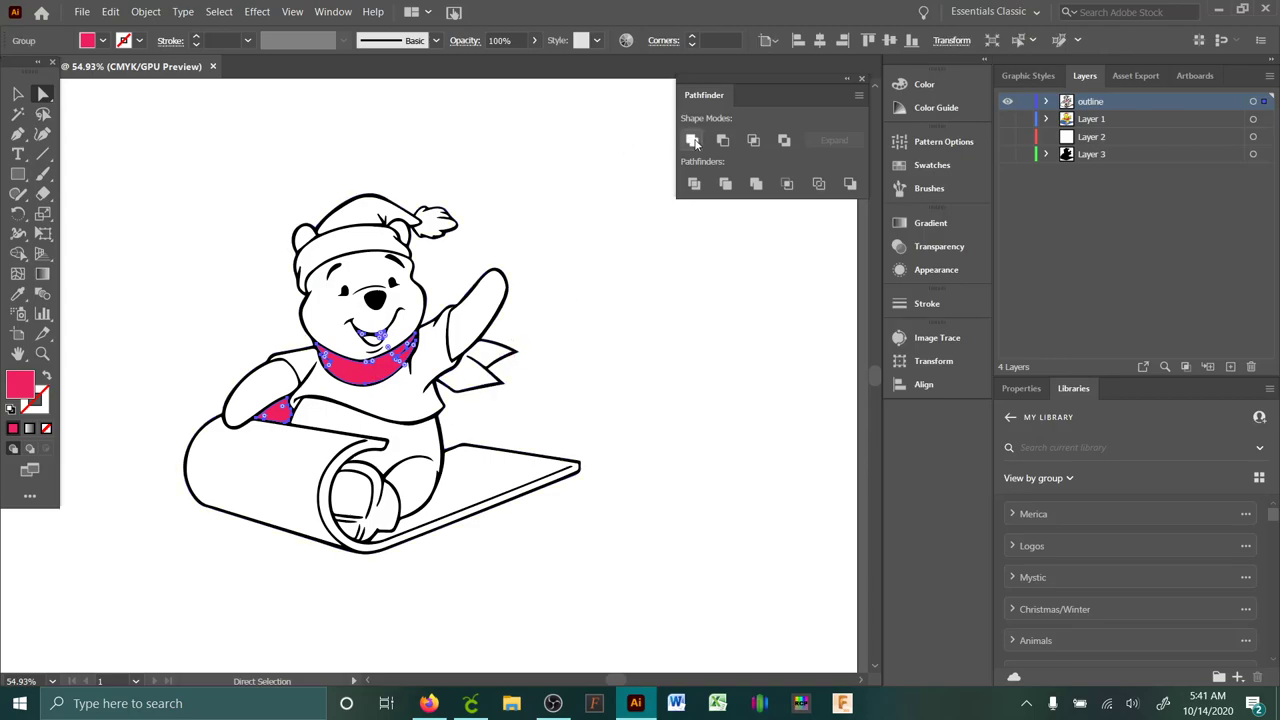
{"action": "left_click", "coordinate": [111, 11]}
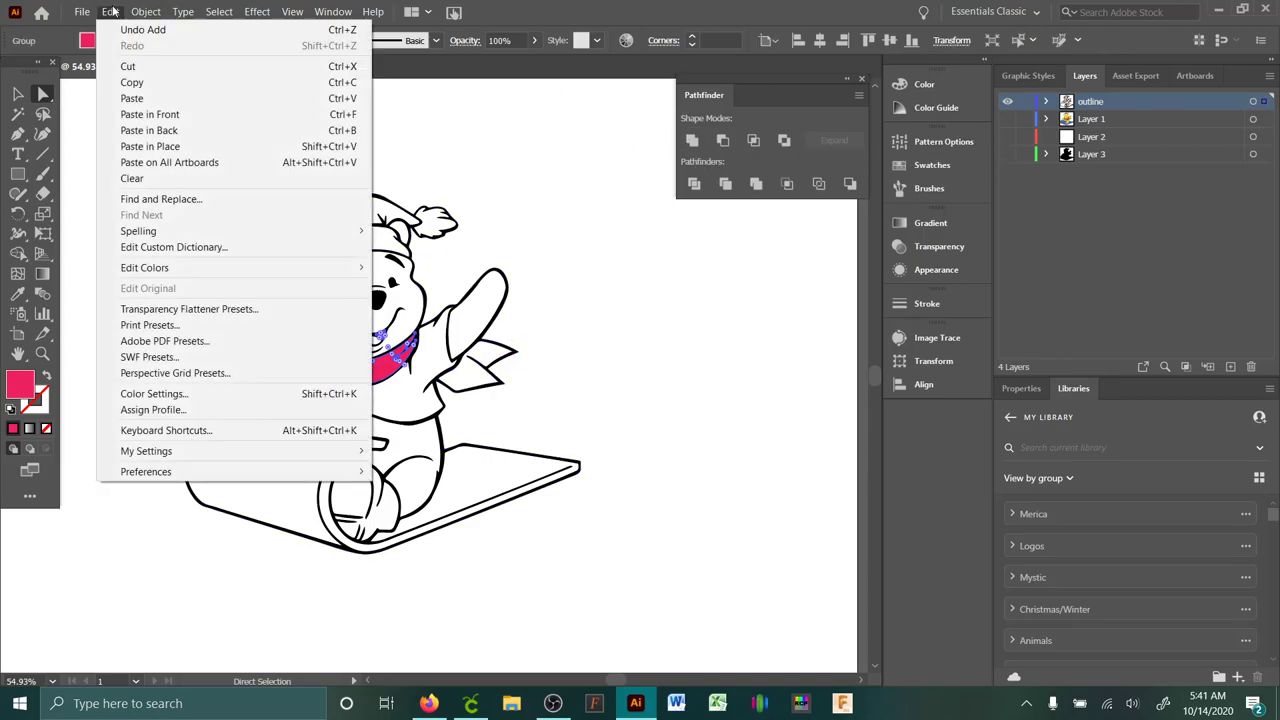
{"action": "left_click", "coordinate": [128, 66]}
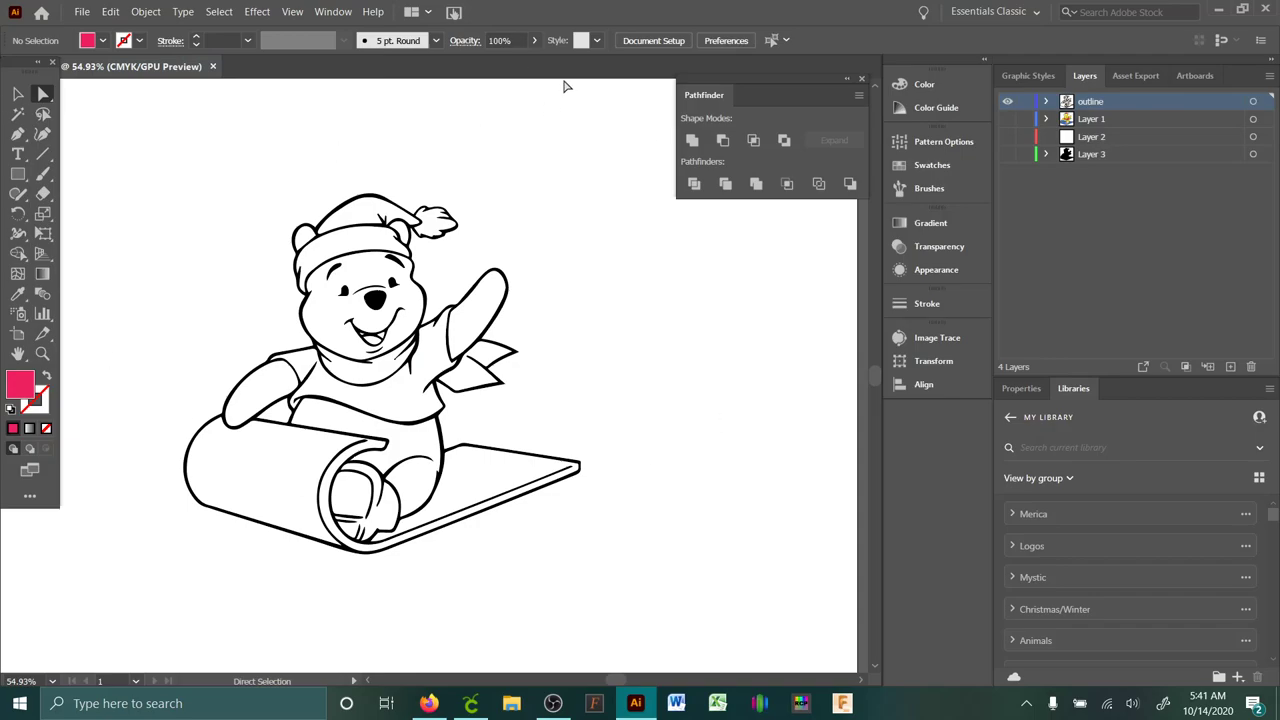
- Show Layer 3, hide the outline layer, and paste the pink shapes in place on Layer 3
{"action": "left_click", "coordinate": [1007, 154]}
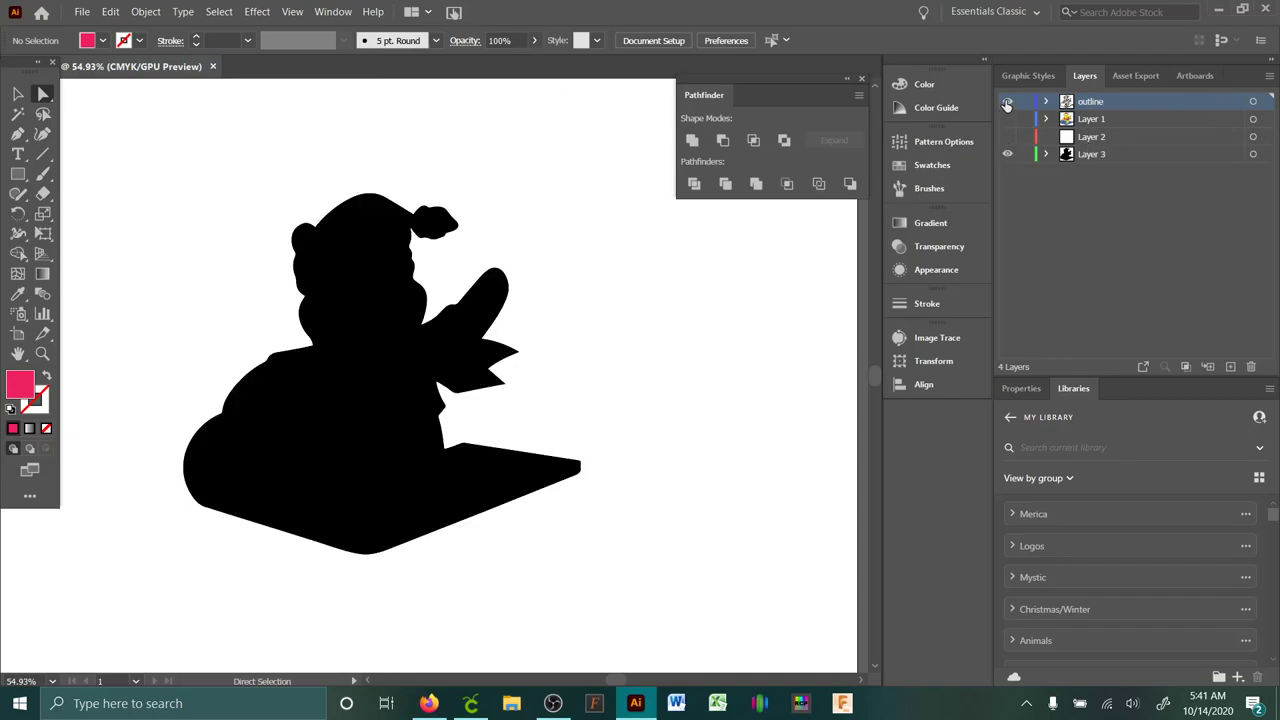
{"action": "left_click", "coordinate": [1007, 102]}
{"action": "left_click", "coordinate": [1106, 154]}
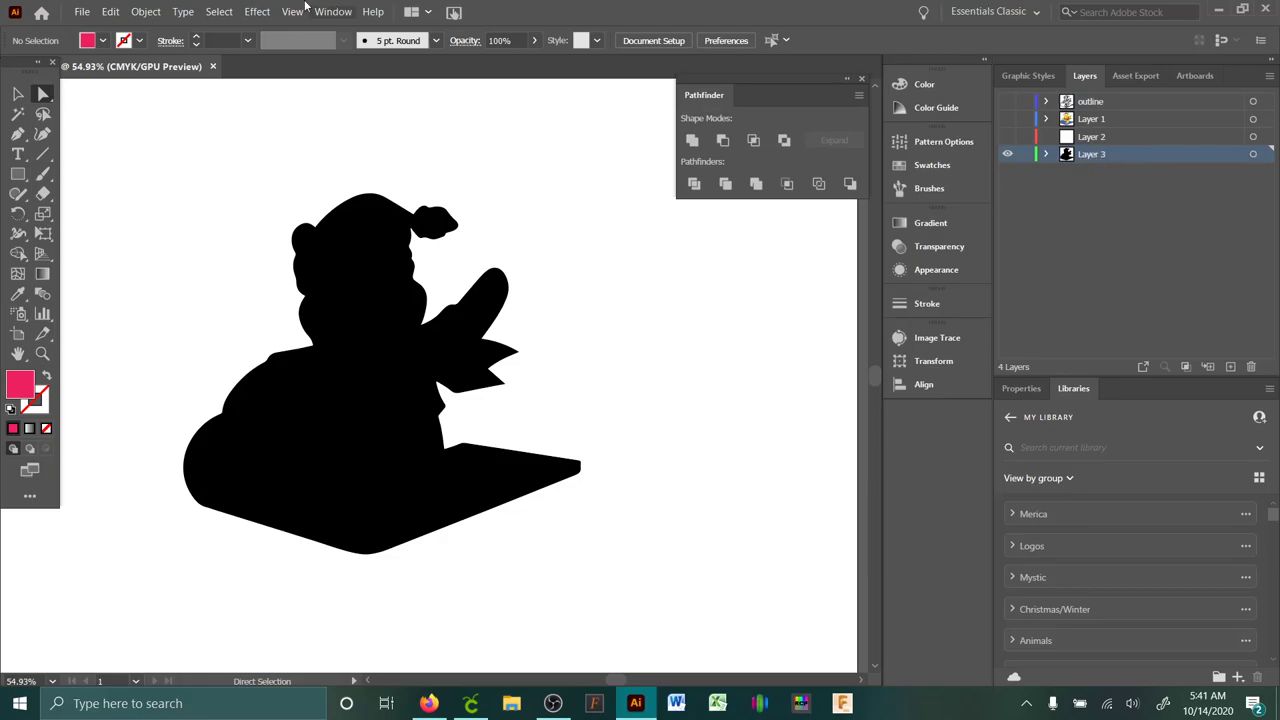
{"action": "left_click", "coordinate": [116, 10]}
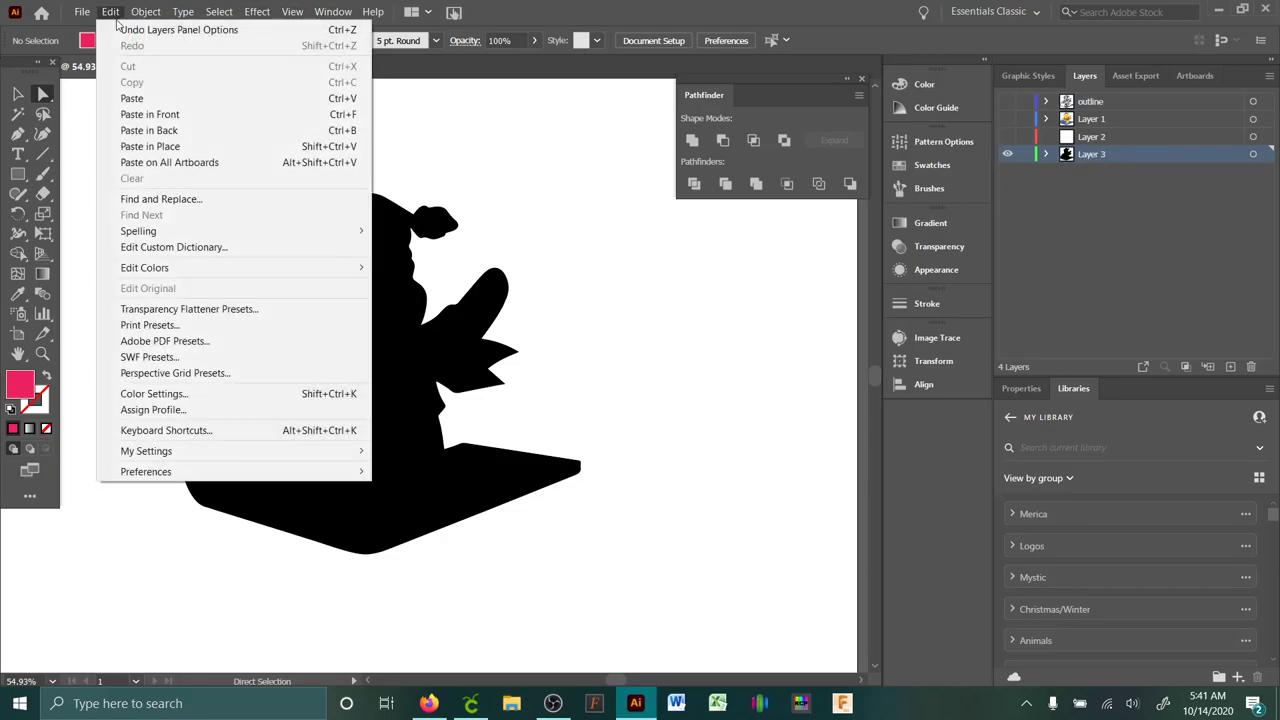
{"action": "left_click", "coordinate": [143, 146]}
{"action": "left_click", "coordinate": [17, 94]}
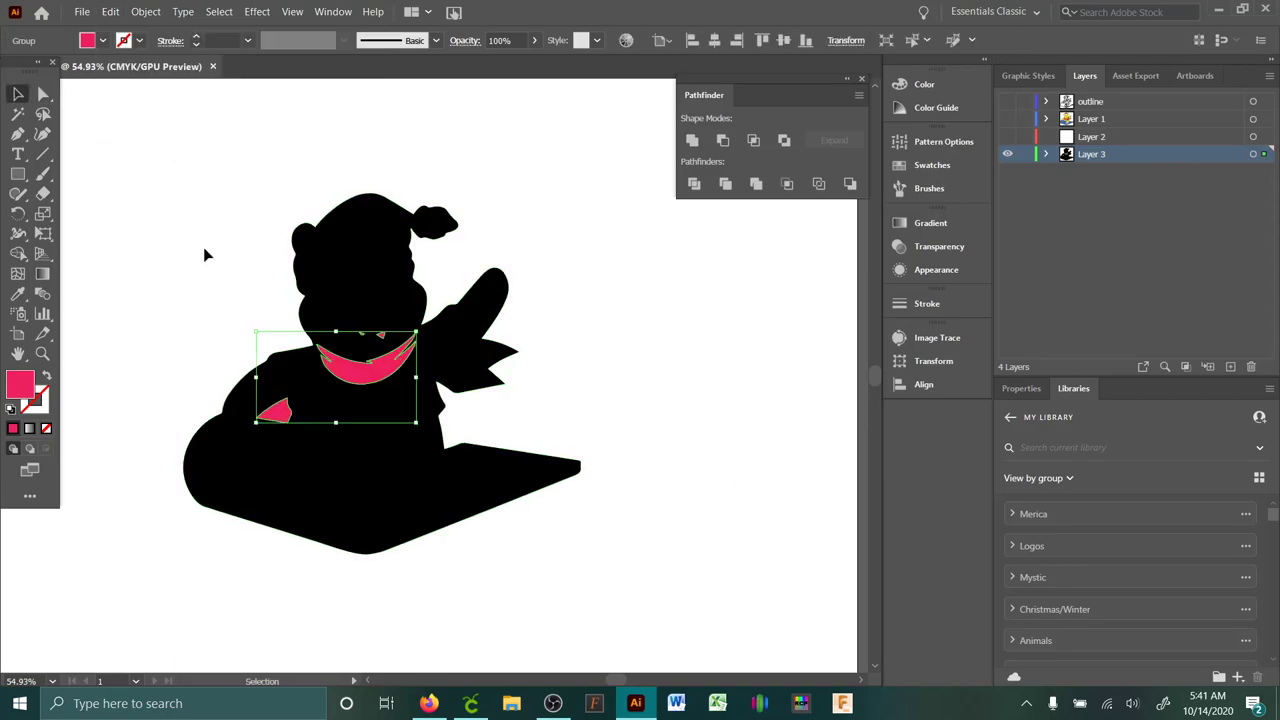
{"action": "left_click", "coordinate": [204, 247]}
- Try Pathfinder Minus Front on the whole artwork twice, dismissing the no-results warnings
{"action": "left_click_drag", "start_coordinate": [138, 197], "coordinate": [703, 631]}
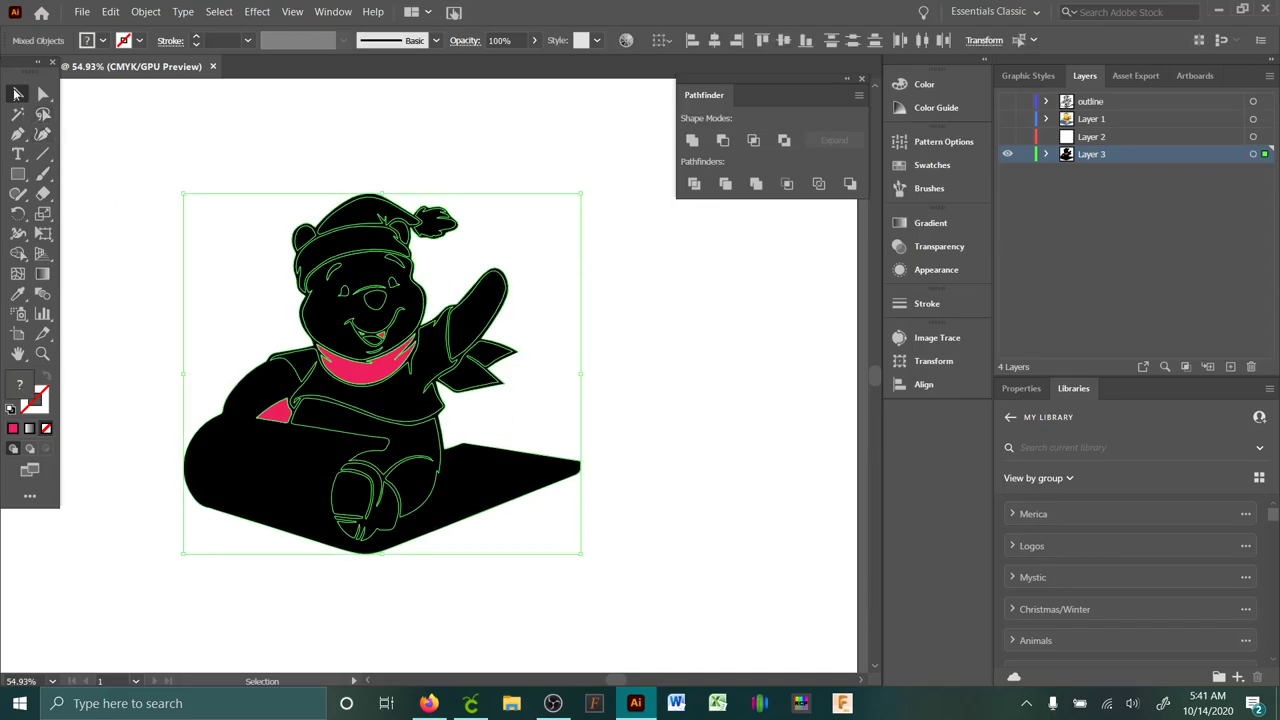
{"action": "left_click", "coordinate": [724, 142]}
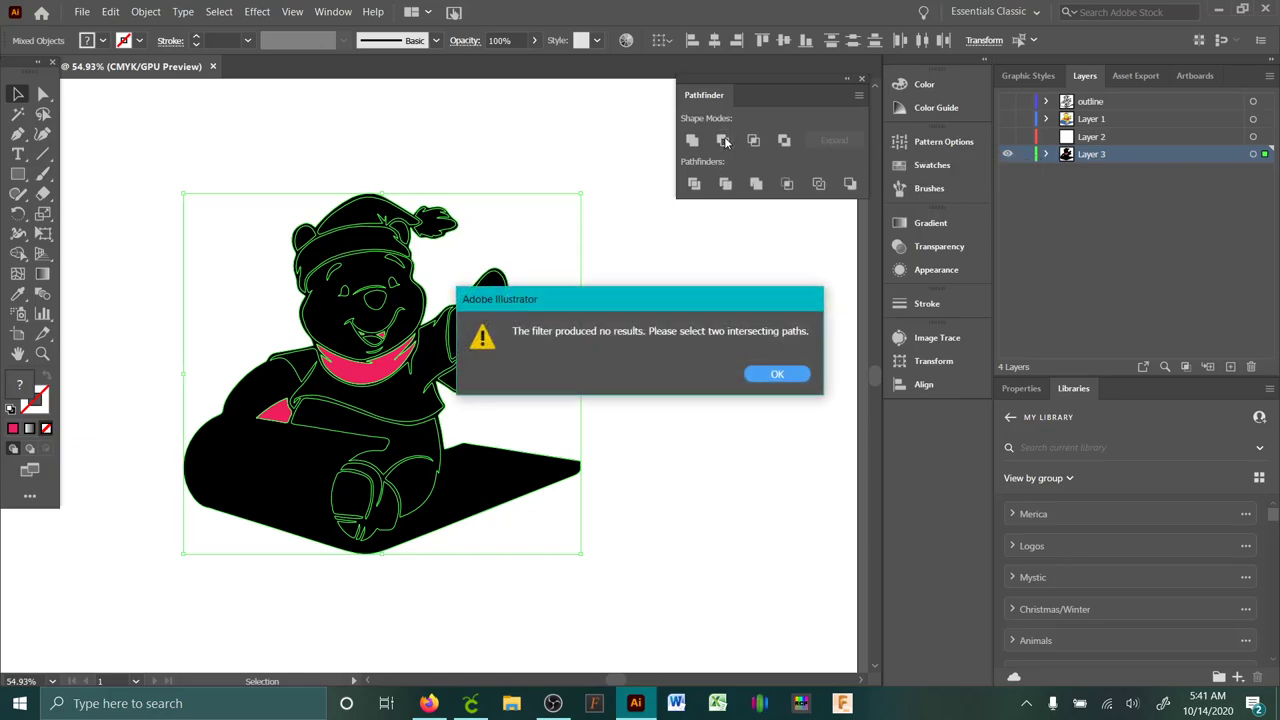
{"action": "left_click", "coordinate": [777, 374]}
{"action": "left_click", "coordinate": [719, 476]}
{"action": "left_click", "coordinate": [516, 489]}
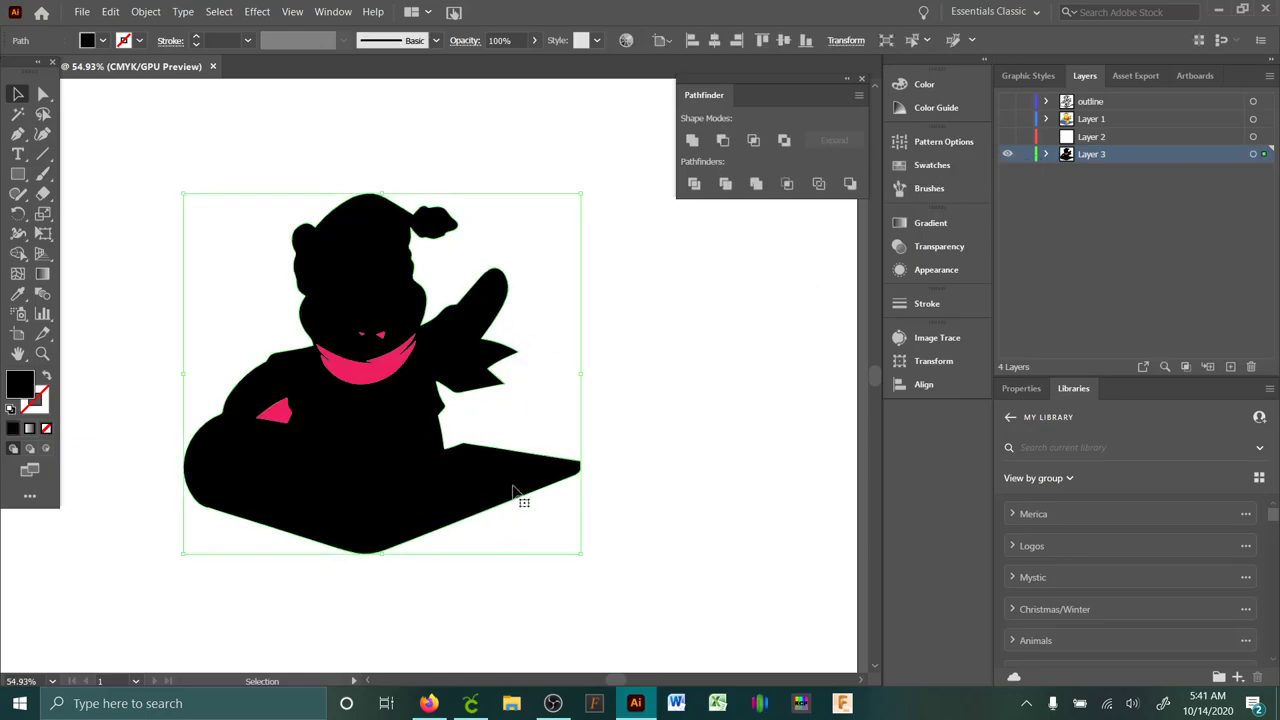
{"action": "left_click", "coordinate": [374, 370]}
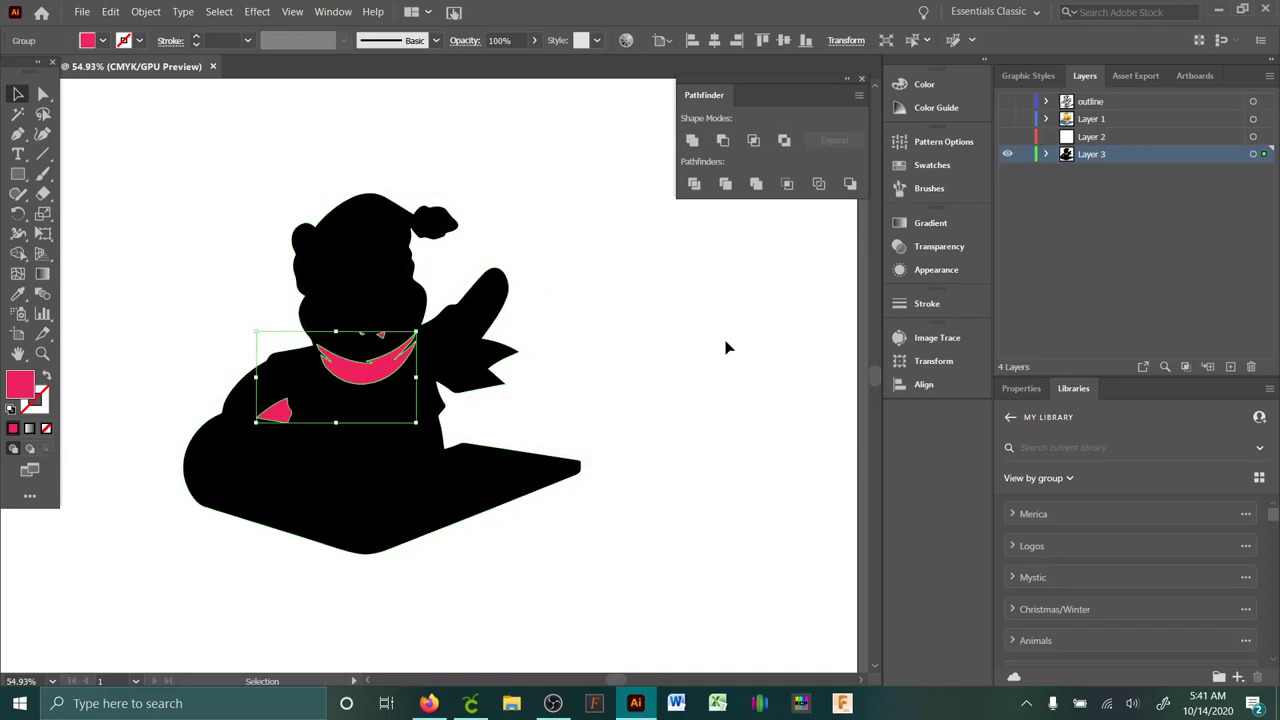
{"action": "left_click_drag", "start_coordinate": [181, 216], "coordinate": [783, 573]}
{"action": "left_click", "coordinate": [730, 140]}
{"action": "left_click", "coordinate": [764, 375]}
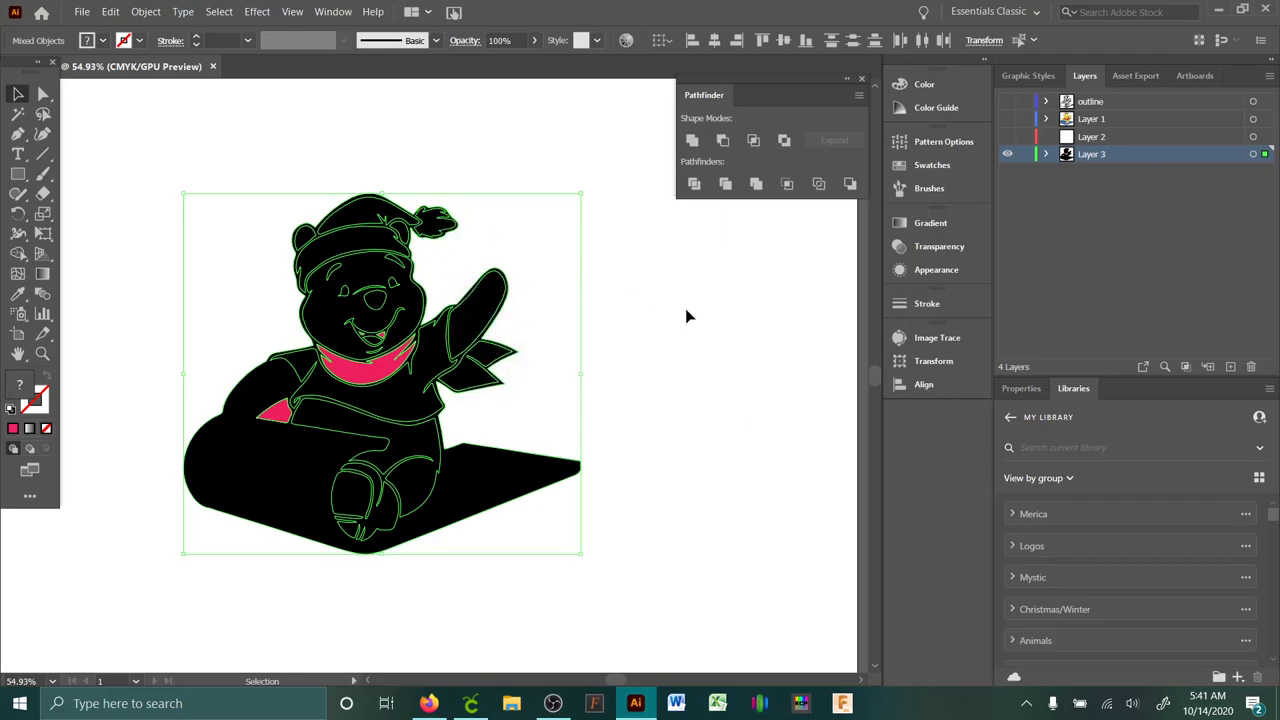
{"action": "left_click", "coordinate": [686, 314]}
- Select the black silhouette paths and merge them into one shape with Pathfinder Unite
{"action": "left_click", "coordinate": [372, 342]}
{"action": "left_click", "coordinate": [680, 400]}
{"action": "left_click", "coordinate": [371, 290]}
{"action": "left_click", "coordinate": [651, 357]}
{"action": "left_click", "coordinate": [371, 282]}
{"action": "left_click", "coordinate": [252, 155]}
{"action": "left_click_drag", "start_coordinate": [243, 146], "coordinate": [549, 305]}
{"action": "left_click", "coordinate": [692, 140]}
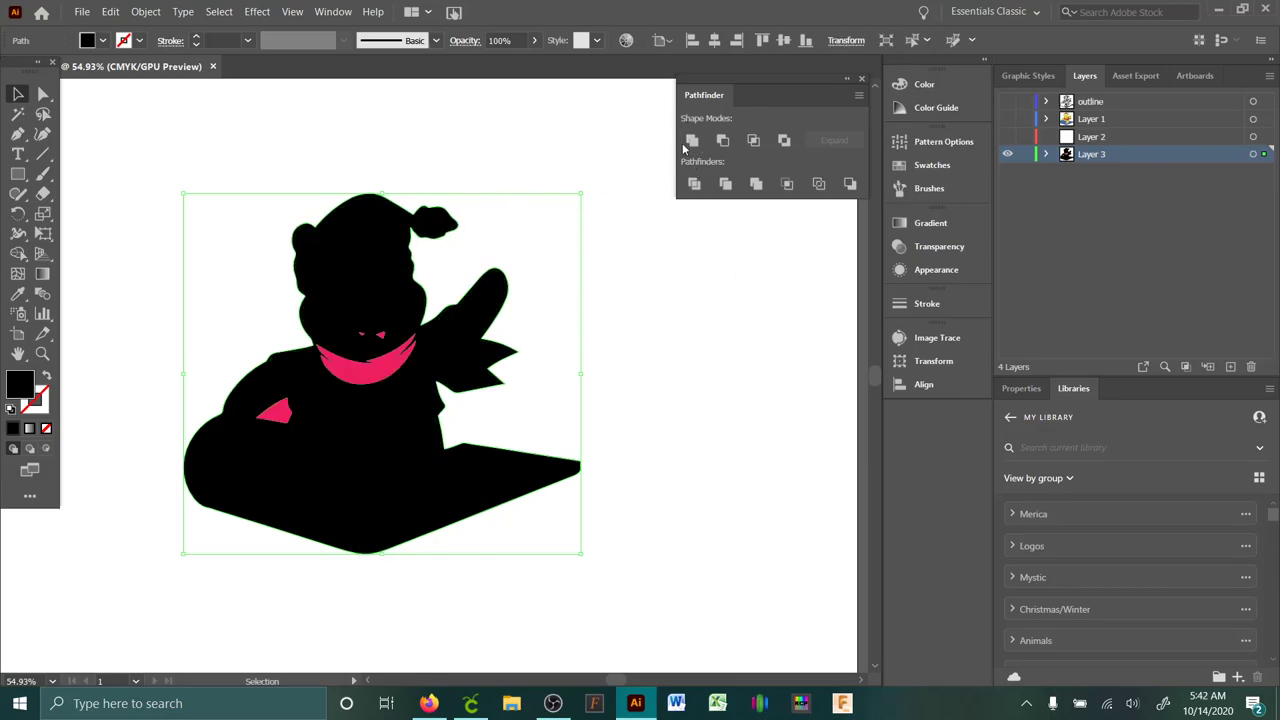
{"action": "left_click", "coordinate": [557, 280]}
{"action": "left_click_drag", "start_coordinate": [113, 160], "coordinate": [683, 615]}
- Merge the mouth paths into the body with Pathfinder Unite using Direct Selection
{"action": "left_click", "coordinate": [668, 348]}
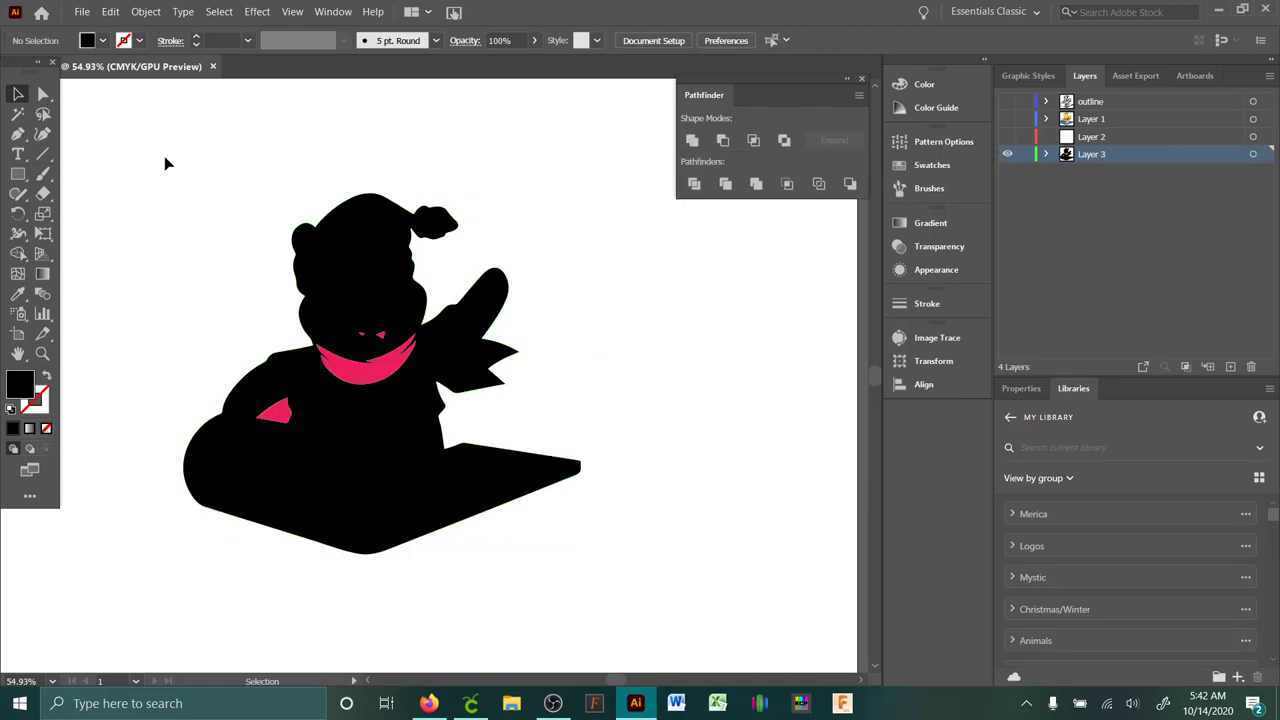
{"action": "left_click", "coordinate": [42, 93]}
{"action": "left_click_drag", "start_coordinate": [176, 175], "coordinate": [461, 321]}
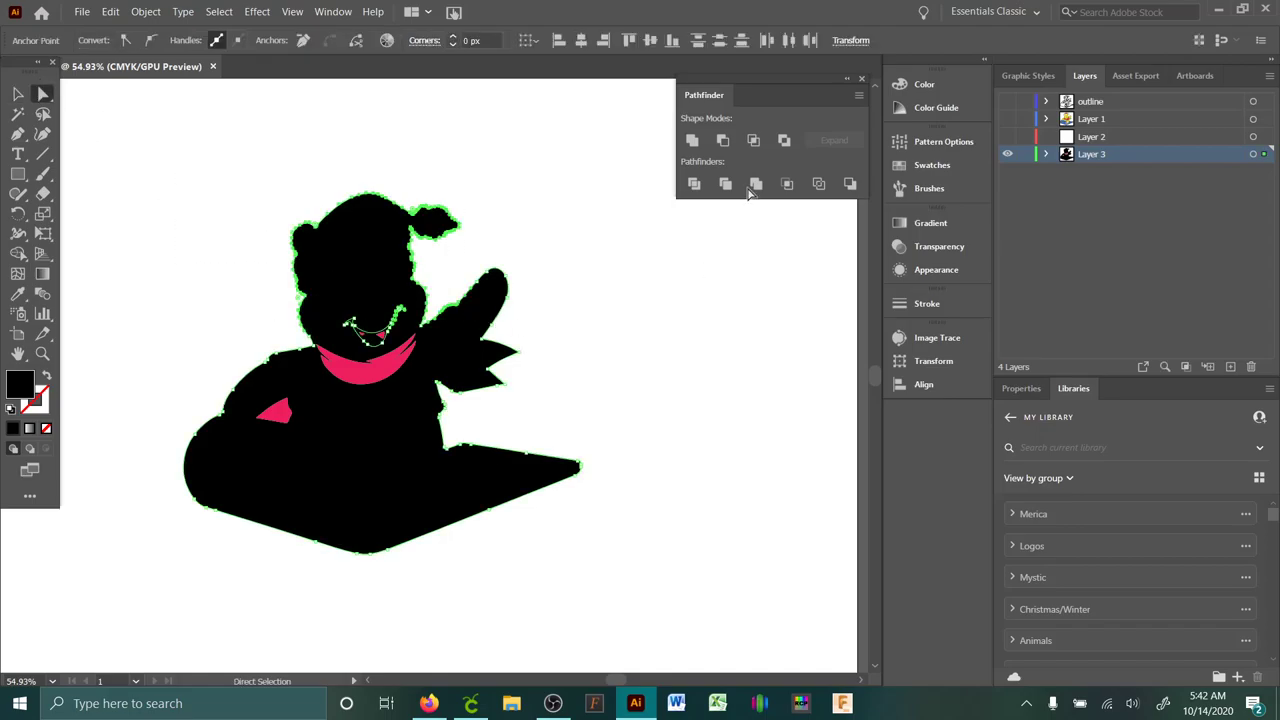
{"action": "left_click", "coordinate": [692, 140]}
{"action": "left_click", "coordinate": [729, 391]}
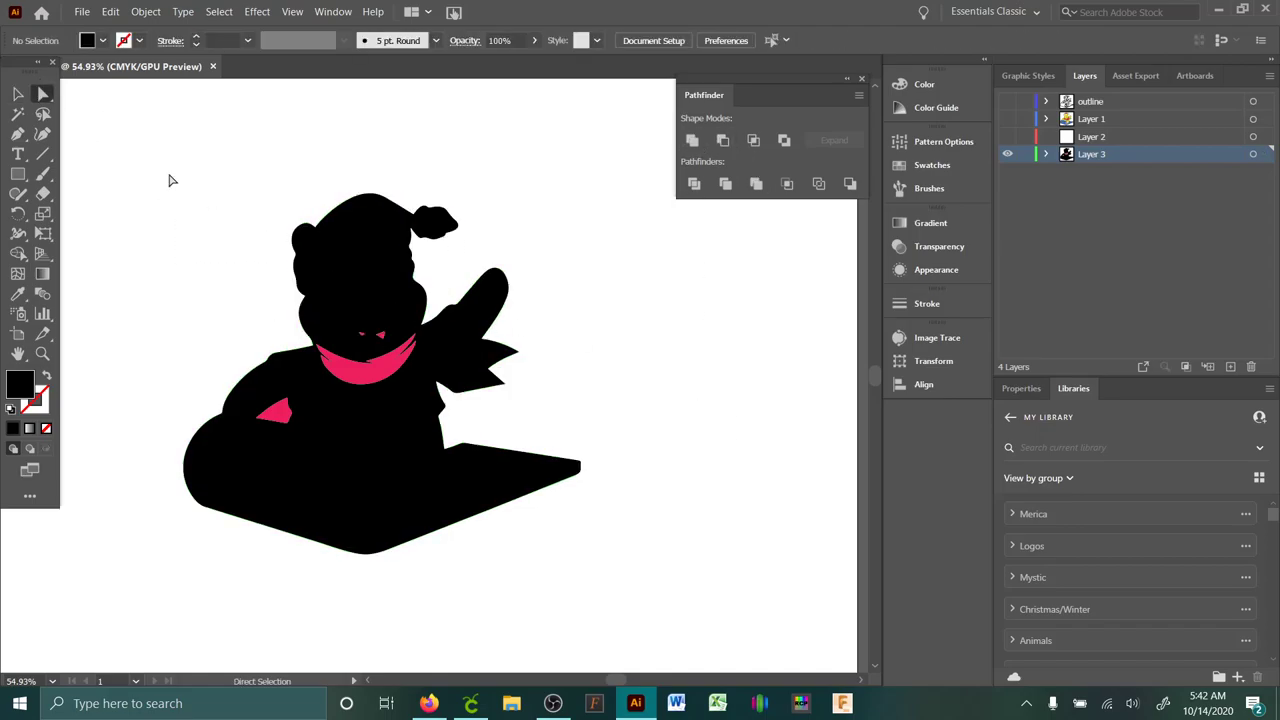
{"action": "left_click", "coordinate": [18, 95]}
{"action": "left_click", "coordinate": [414, 451]}
{"action": "key", "text": "ctrl+h"}
- Select all, try Minus Front and Intersect, then Unite everything into one pink shape
{"action": "left_click_drag", "start_coordinate": [122, 112], "coordinate": [716, 588]}
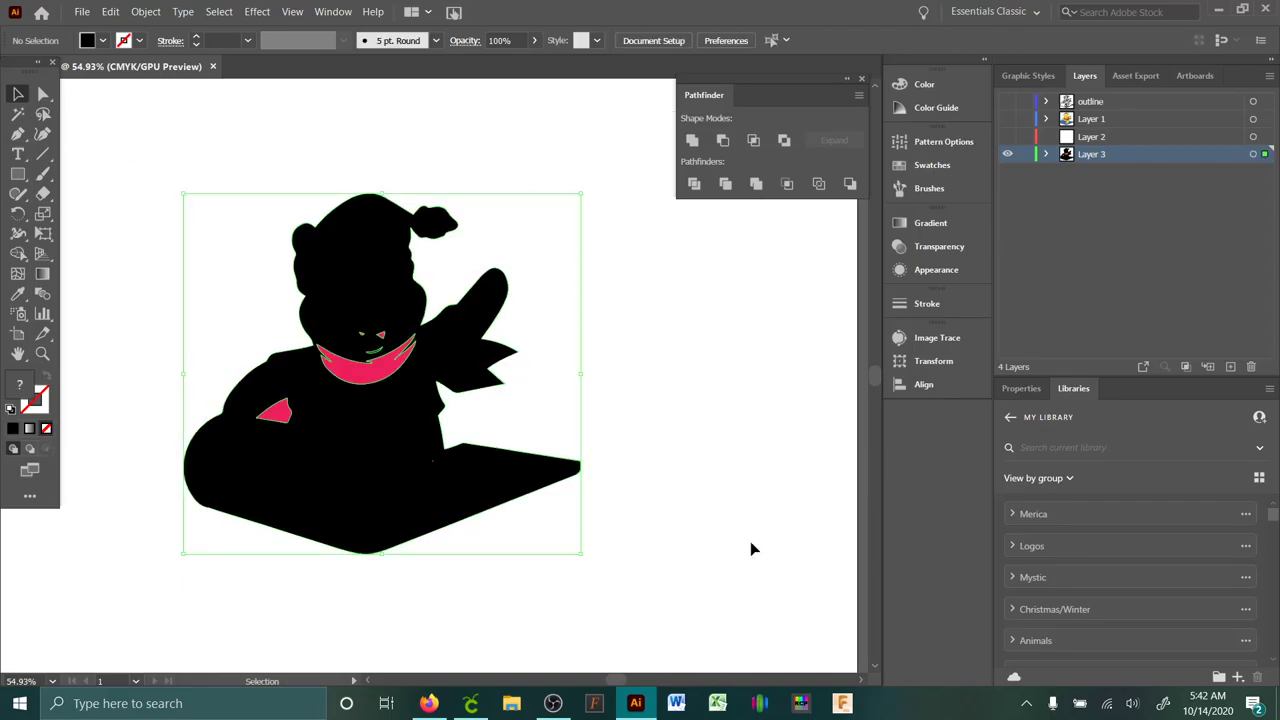
{"action": "left_click", "coordinate": [728, 145]}
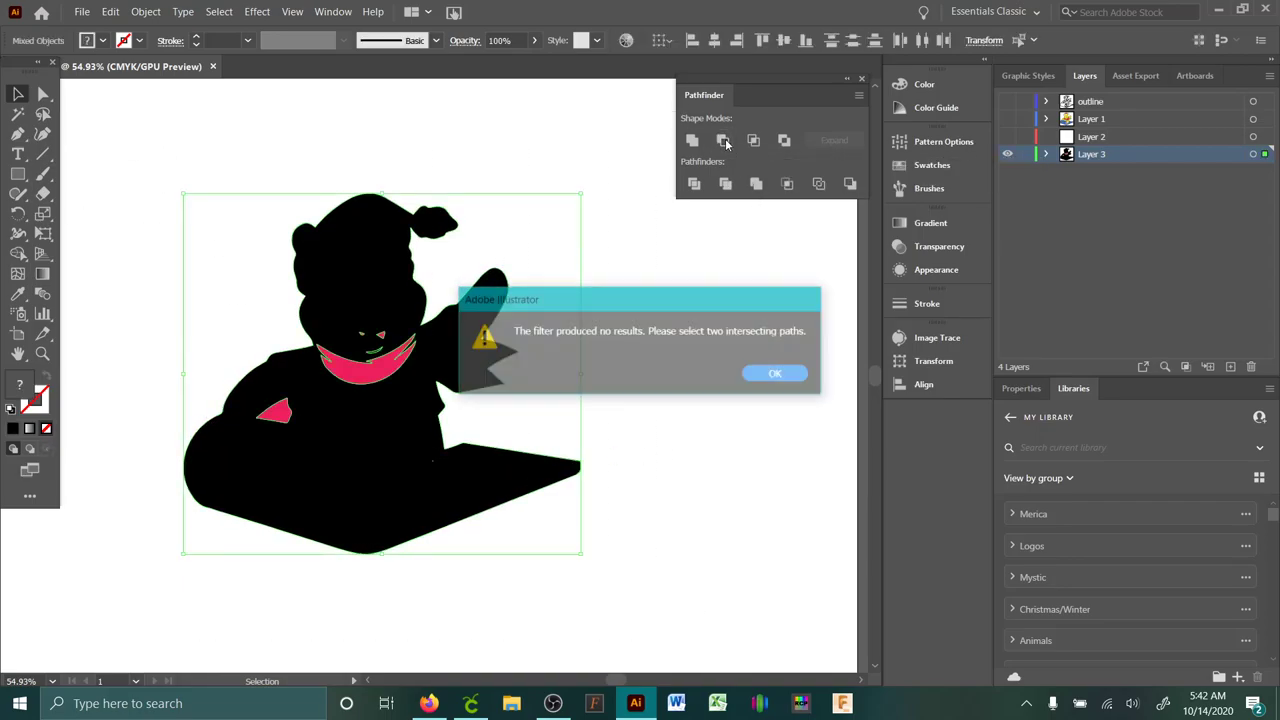
{"action": "left_click", "coordinate": [775, 375]}
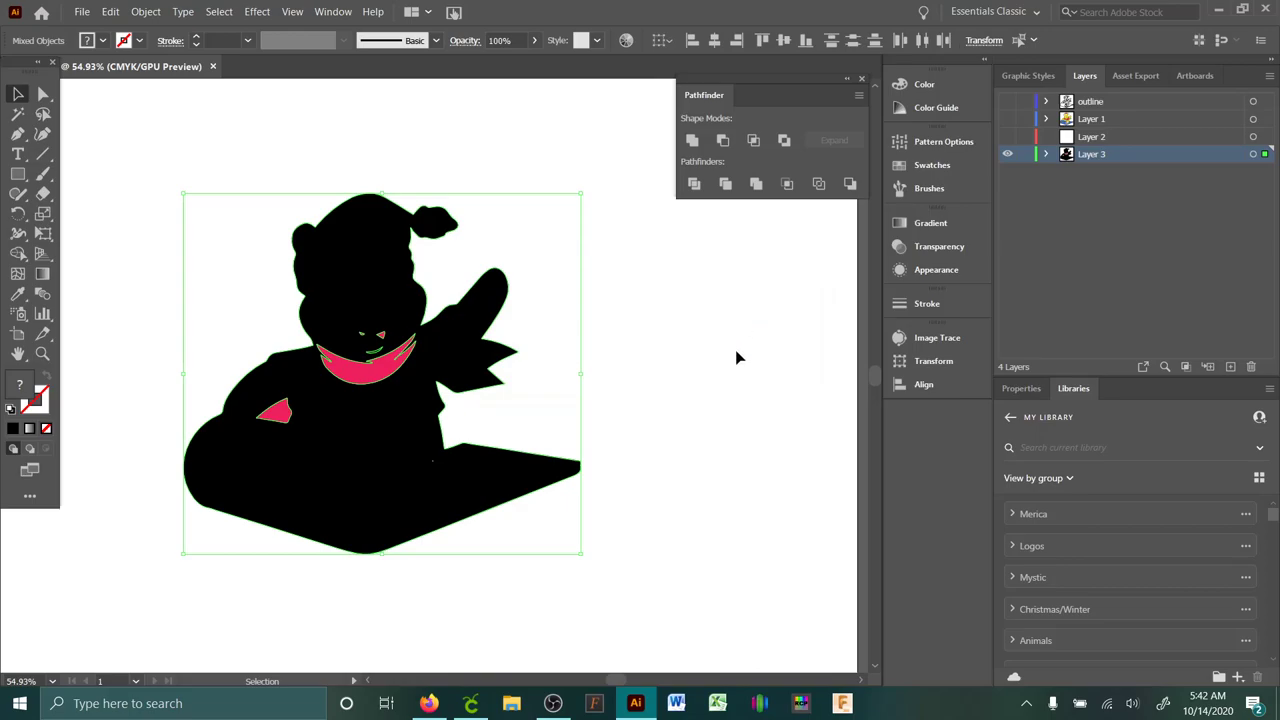
{"action": "left_click", "coordinate": [757, 145]}
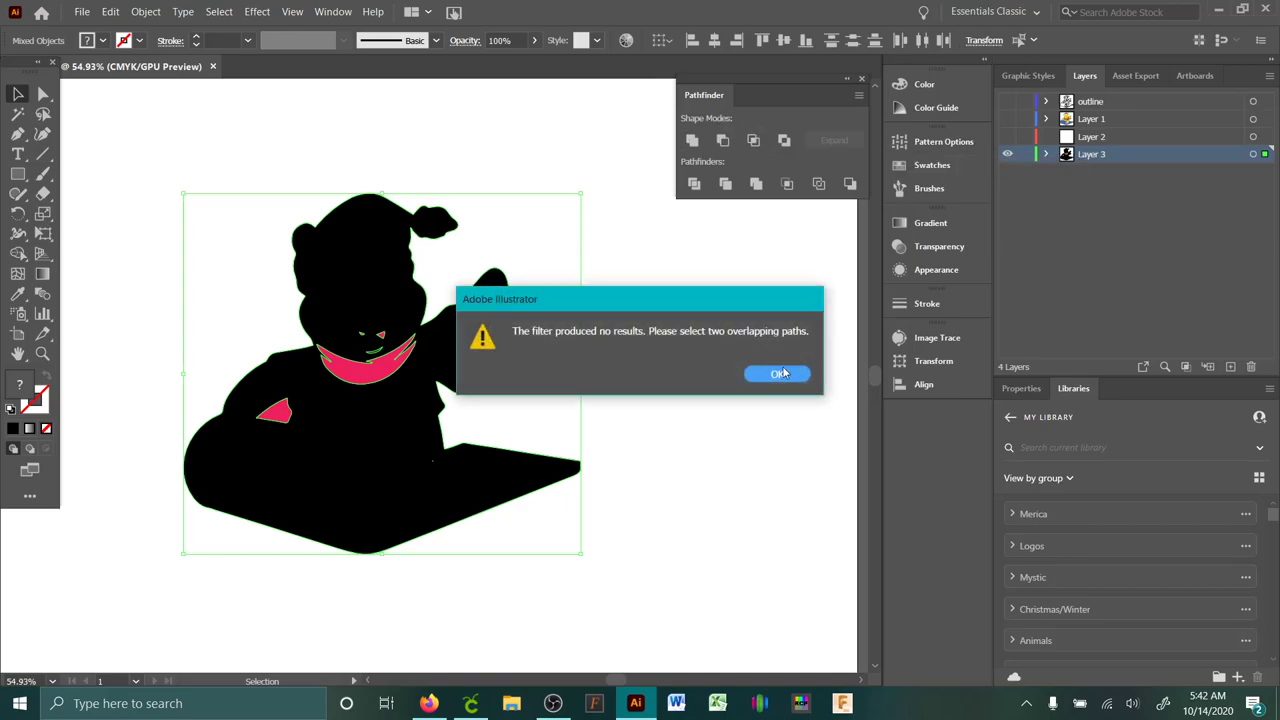
{"action": "left_click", "coordinate": [780, 374]}
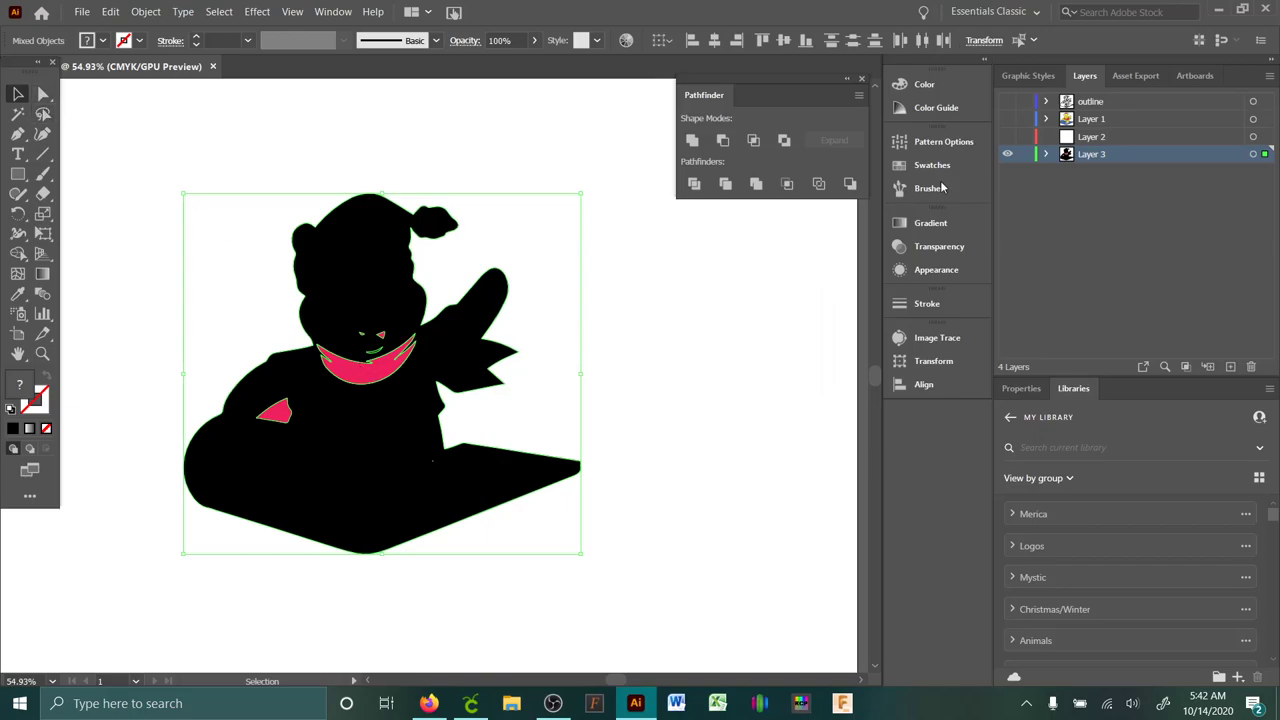
{"action": "left_click", "coordinate": [692, 140]}
- Change the silhouette's fill from pink to blue in the Color Picker
{"action": "left_click", "coordinate": [717, 358]}
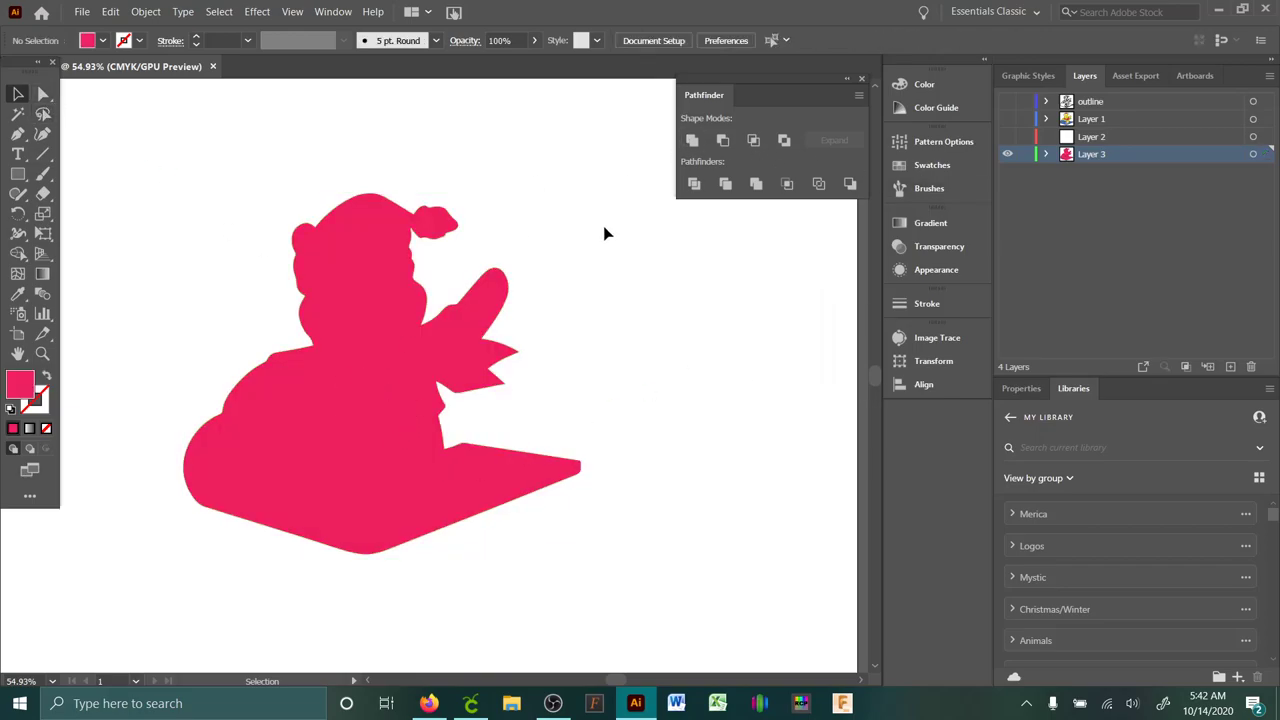
{"action": "left_click", "coordinate": [339, 455]}
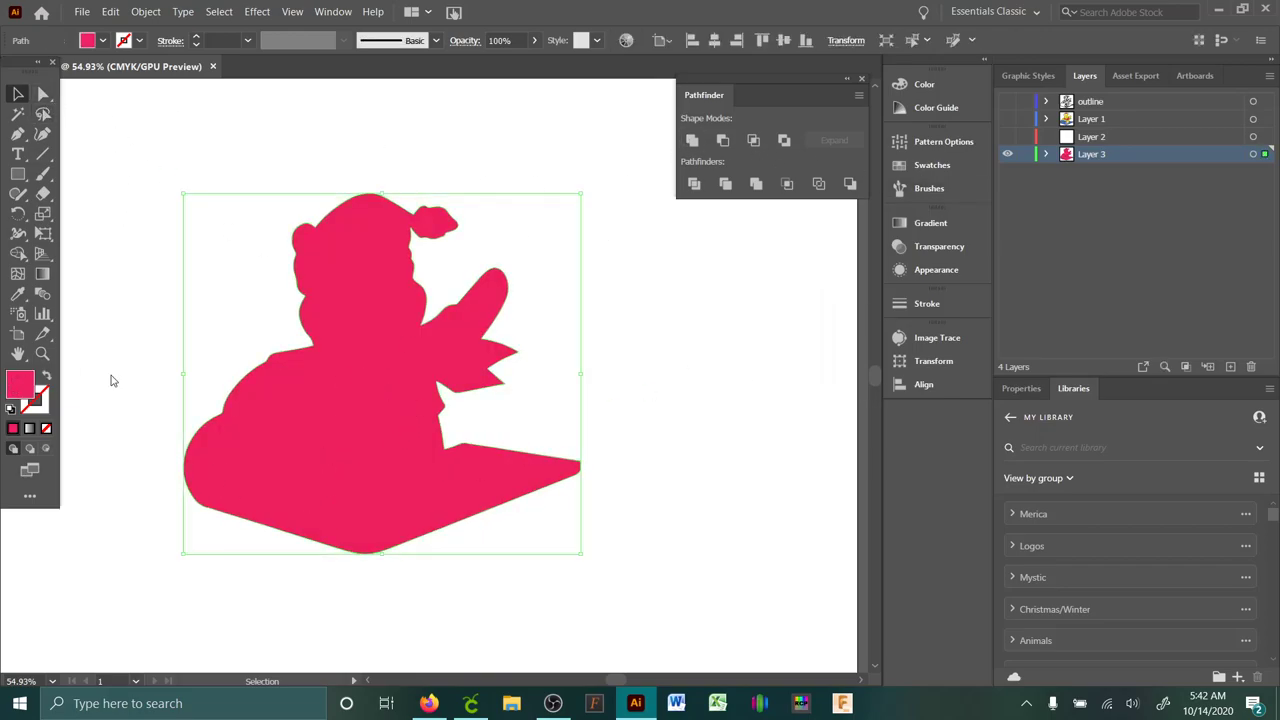
{"action": "double_click", "coordinate": [20, 383]}
{"action": "left_click_drag", "start_coordinate": [422, 287], "coordinate": [428, 338]}
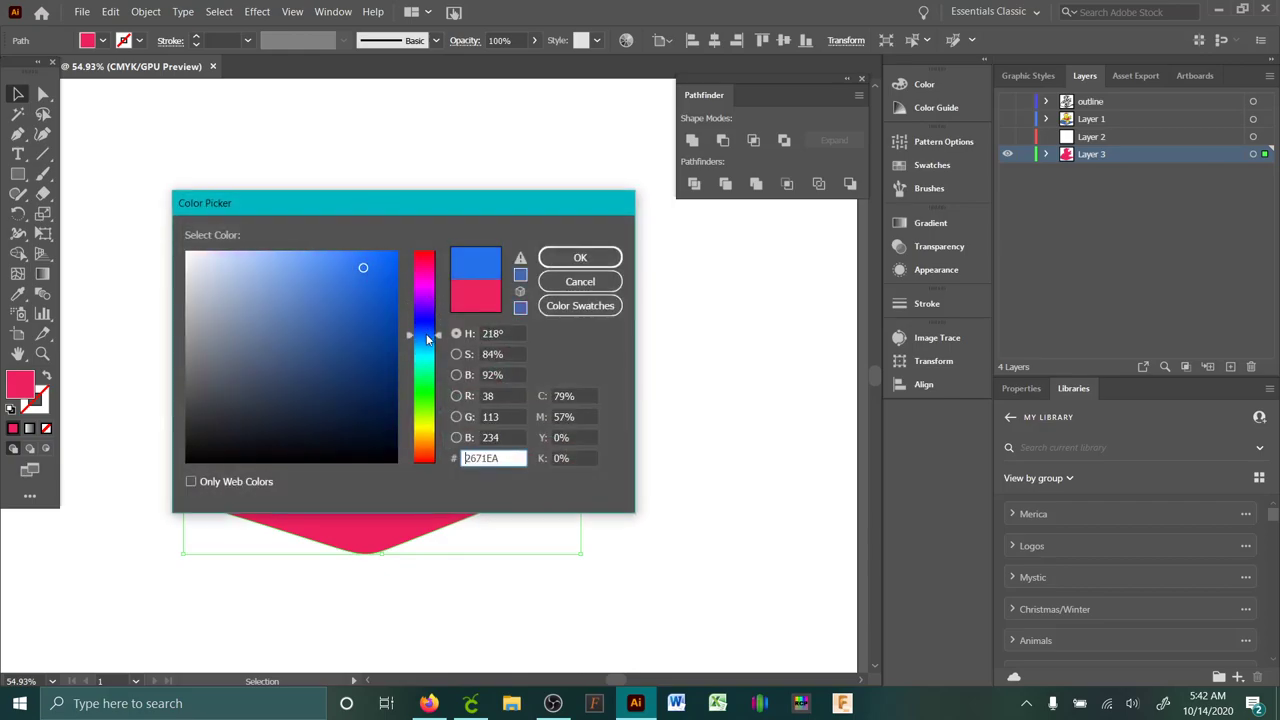
{"action": "left_click", "coordinate": [557, 257]}
{"action": "left_click", "coordinate": [628, 240]}
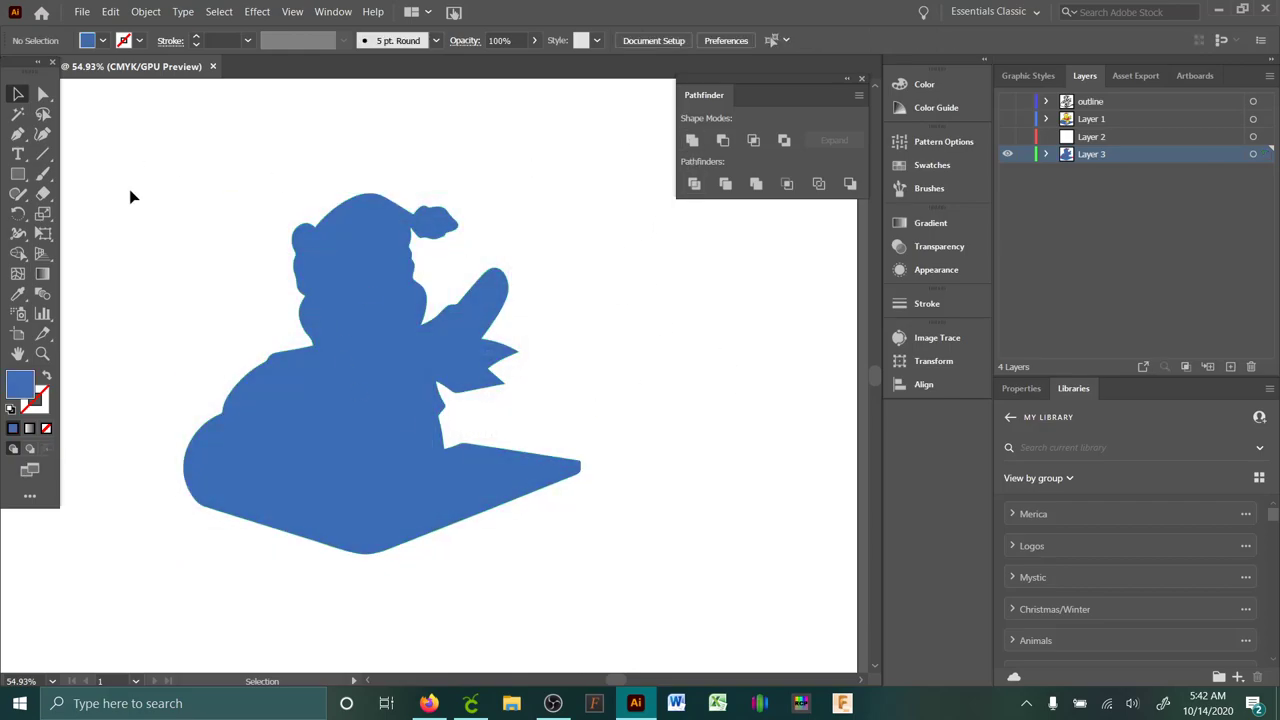
{"action": "left_click_drag", "start_coordinate": [122, 172], "coordinate": [690, 638]}
{"action": "left_click", "coordinate": [743, 202]}
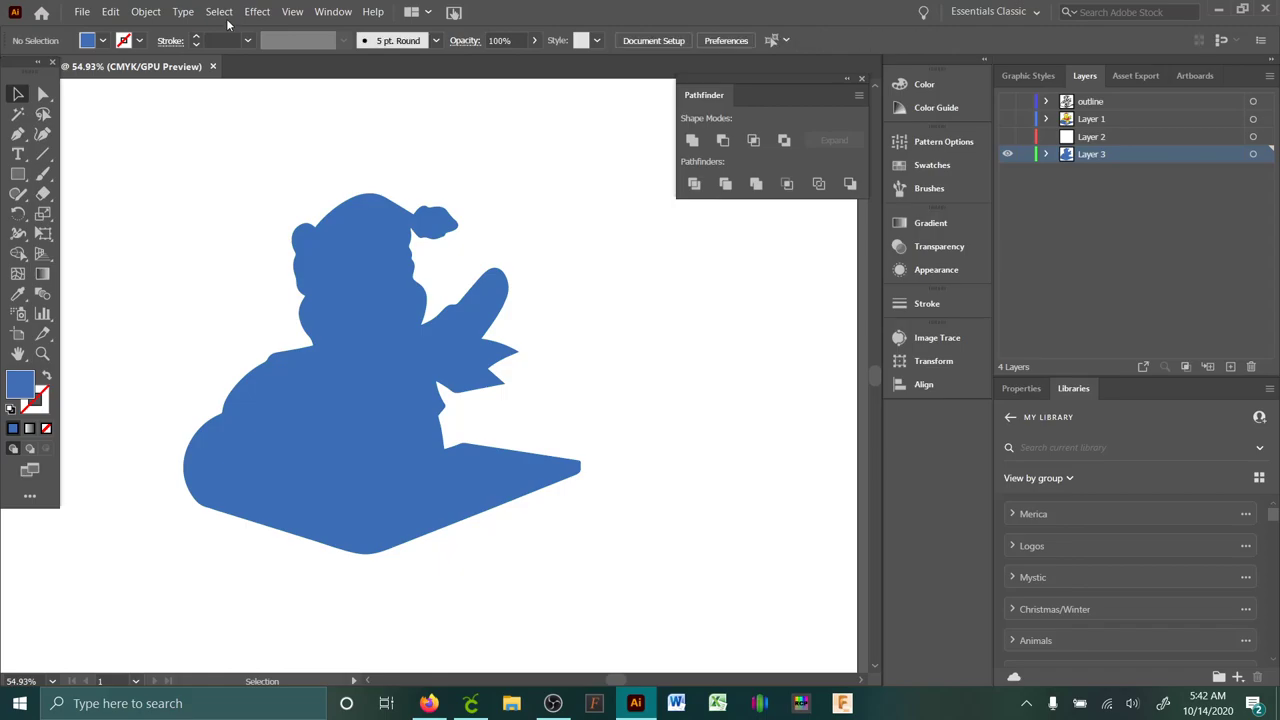
- Paste the pink mouth and scarf shapes in place and subtract them from the blue figure with Minus Front
{"action": "left_click", "coordinate": [110, 12]}
{"action": "left_click", "coordinate": [148, 146]}
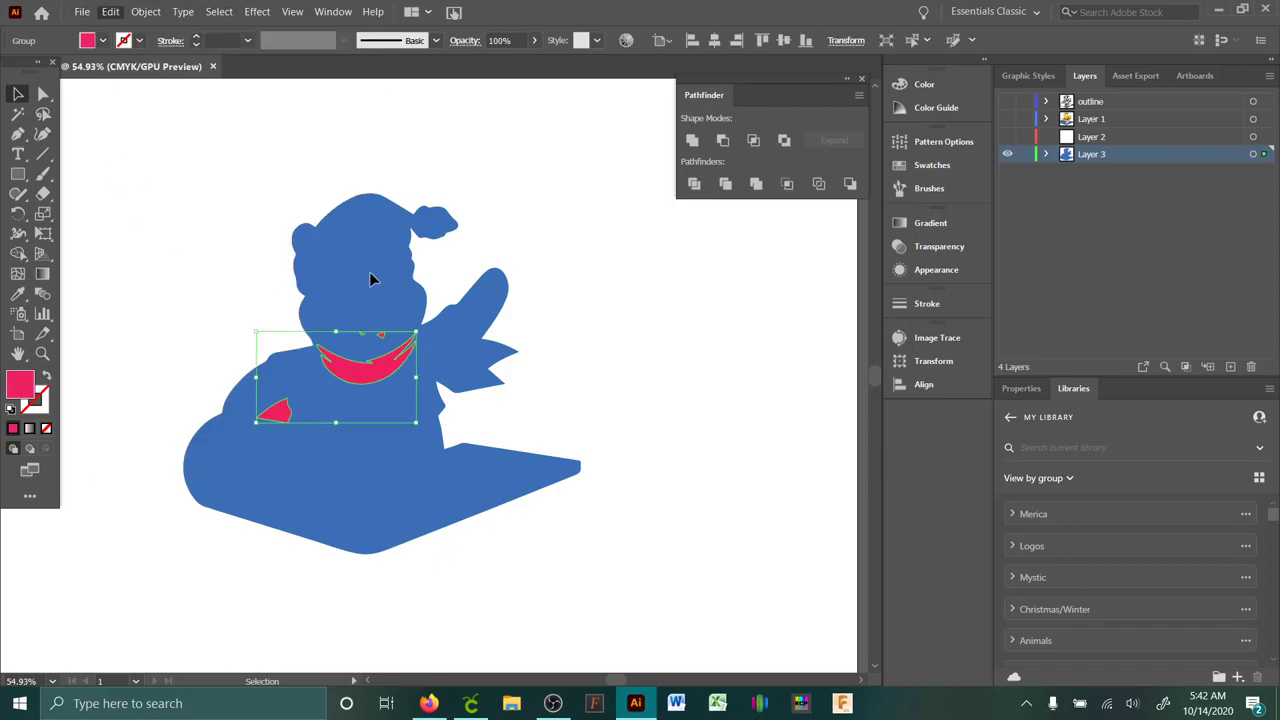
{"action": "left_click_drag", "start_coordinate": [109, 149], "coordinate": [586, 558]}
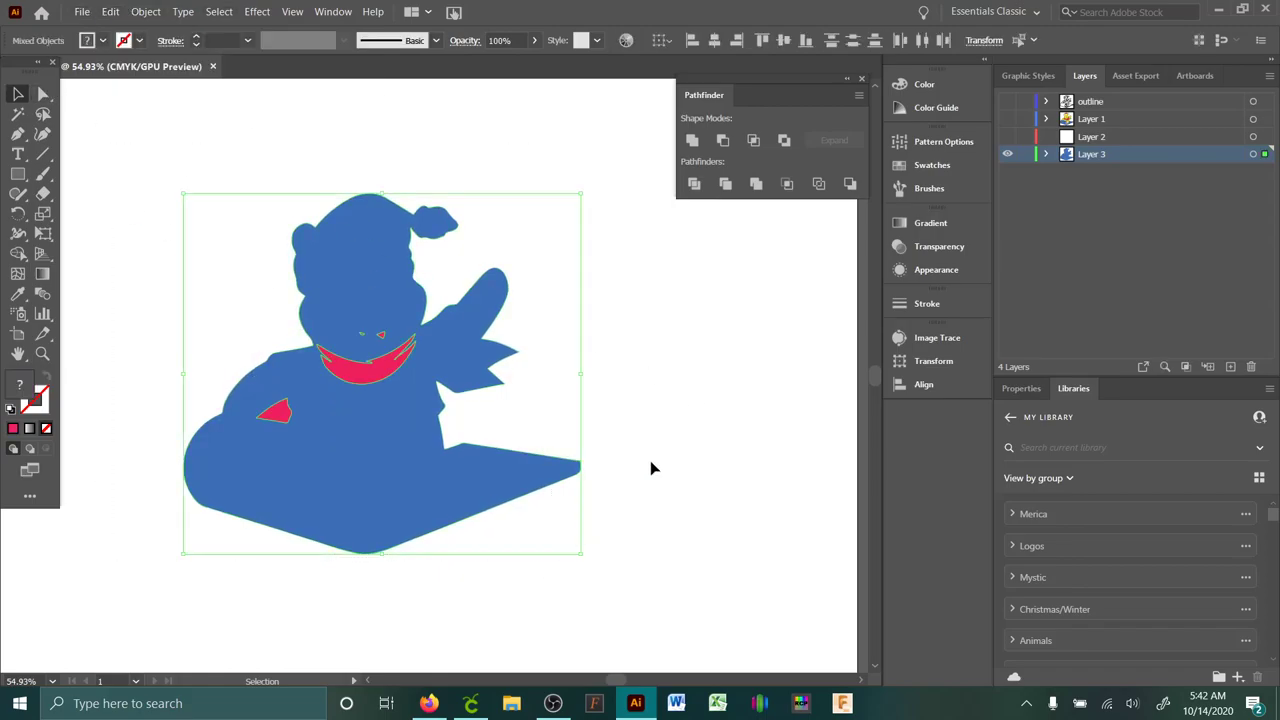
{"action": "left_click", "coordinate": [723, 140]}
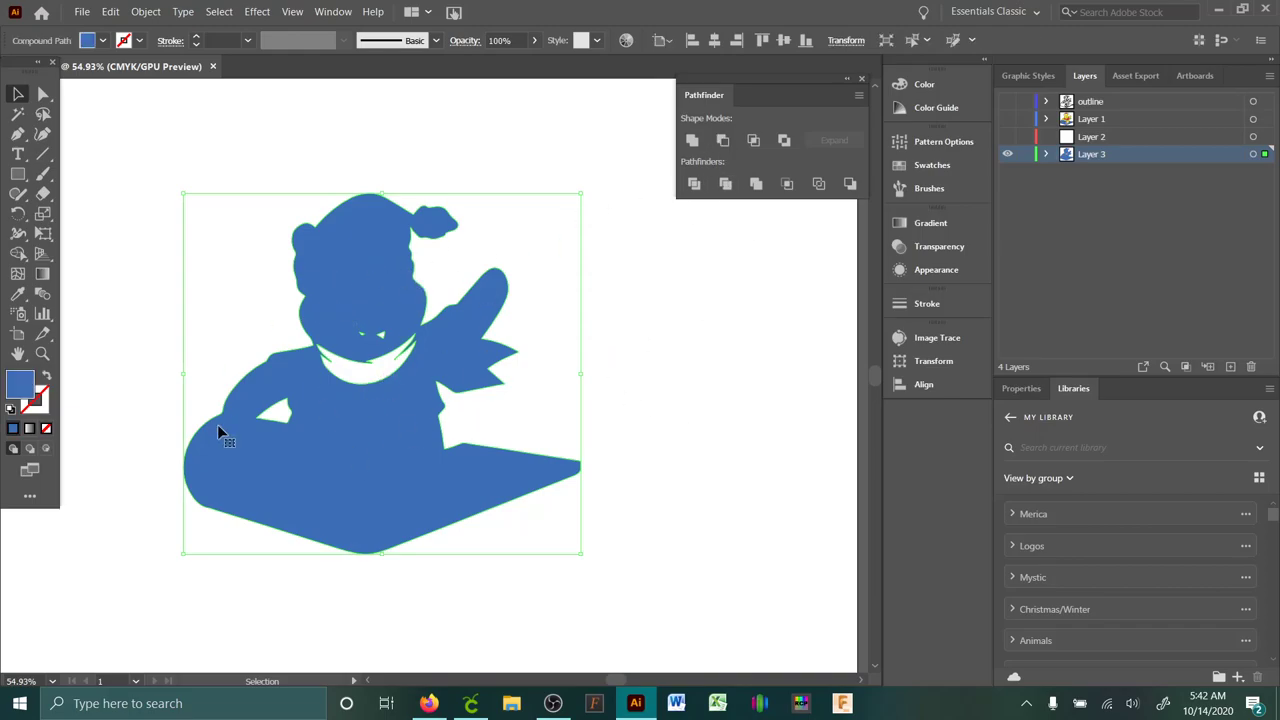
- Turn on Layer 1's visibility to show the coloured Pooh artwork
{"action": "left_click", "coordinate": [1008, 119]}
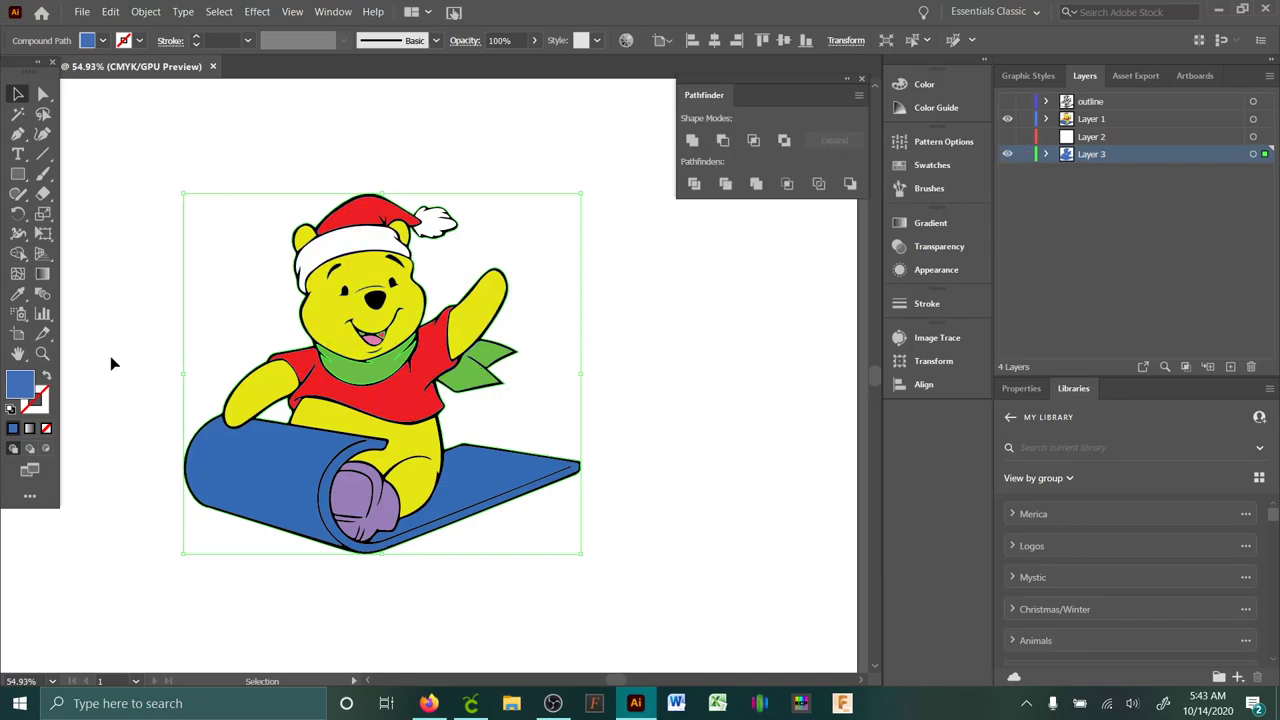
- Deselect all and delete Layer 3 from the Layers panel
{"action": "key", "text": "ctrl+shift+a"}
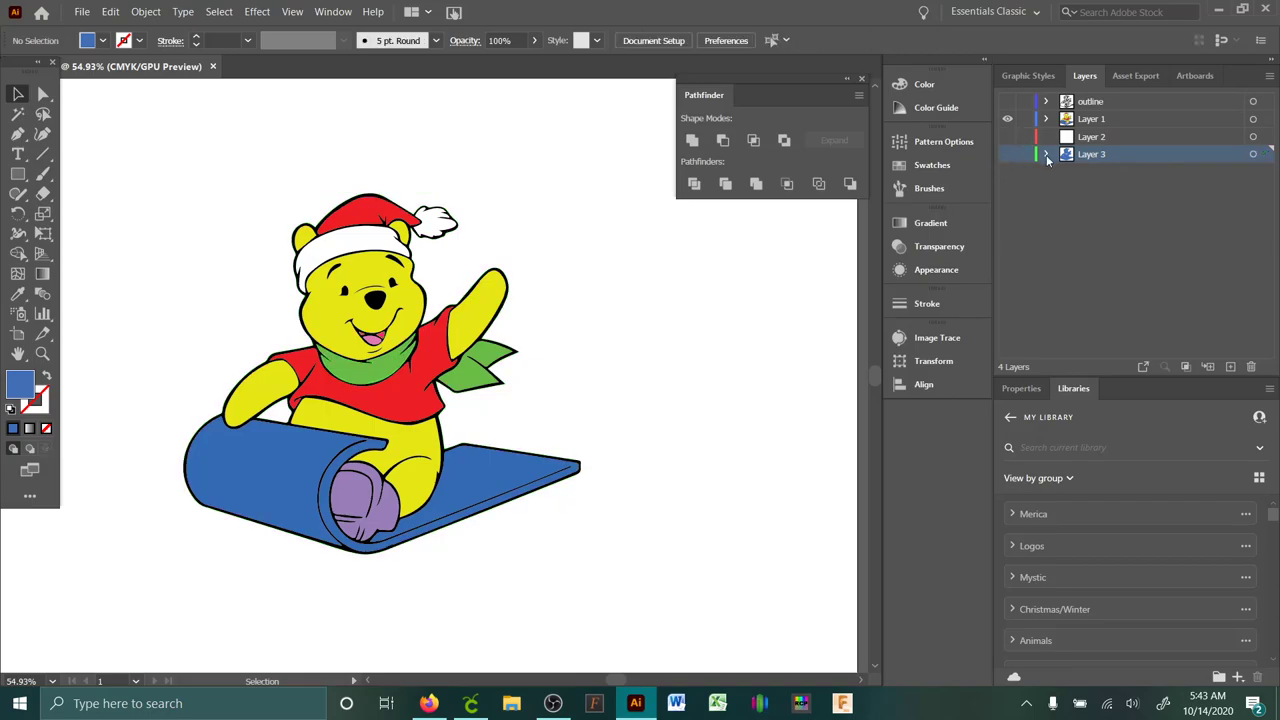
{"action": "left_click", "coordinate": [1251, 366]}
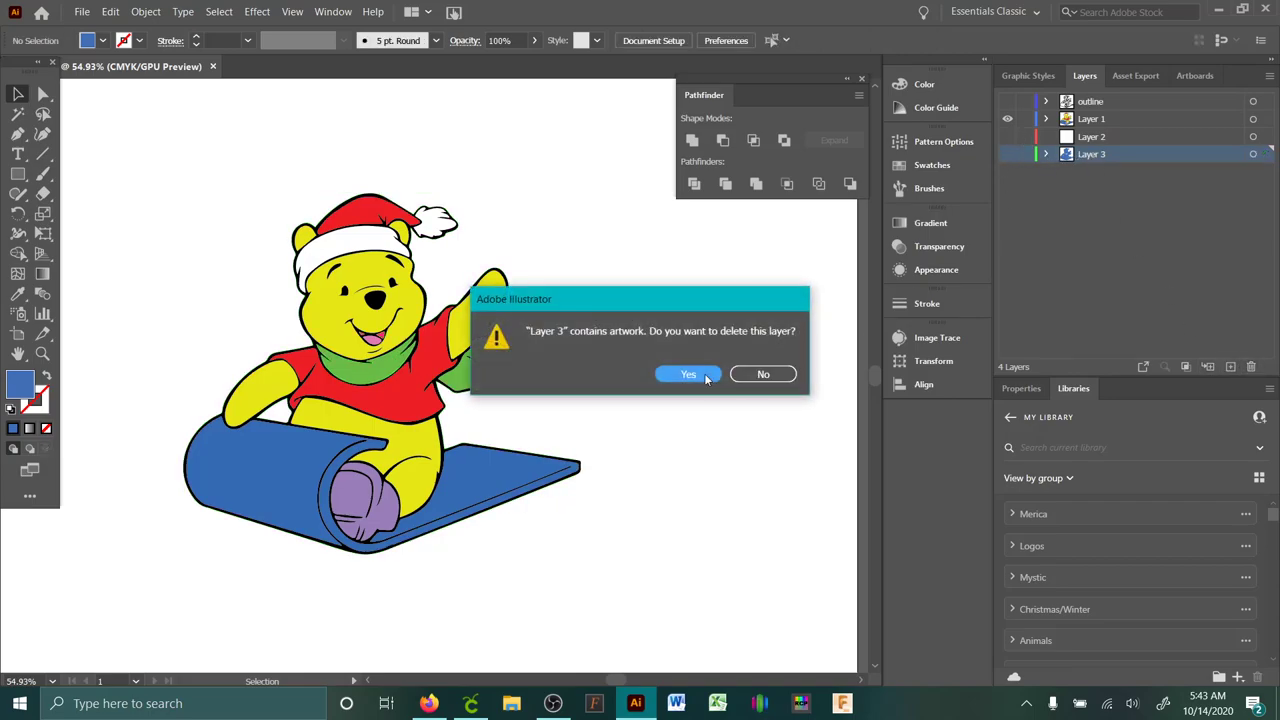